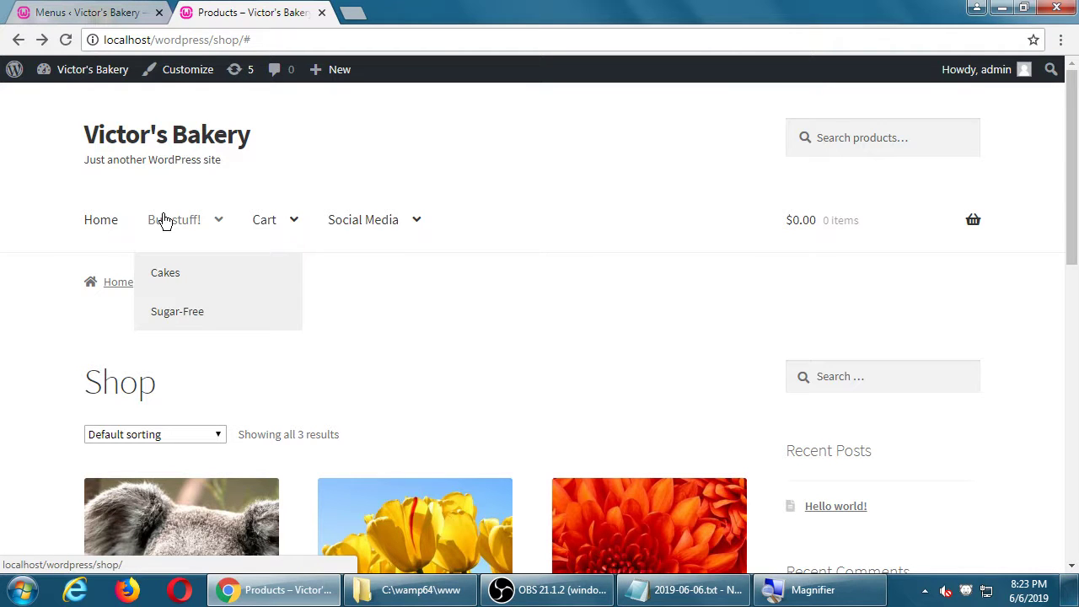
# - Switch to the 2019-06-06.txt notes in Notepad and add the heading "Variable Products:" below the menu instructions
pyautogui.scroll(-3, 708, 319)
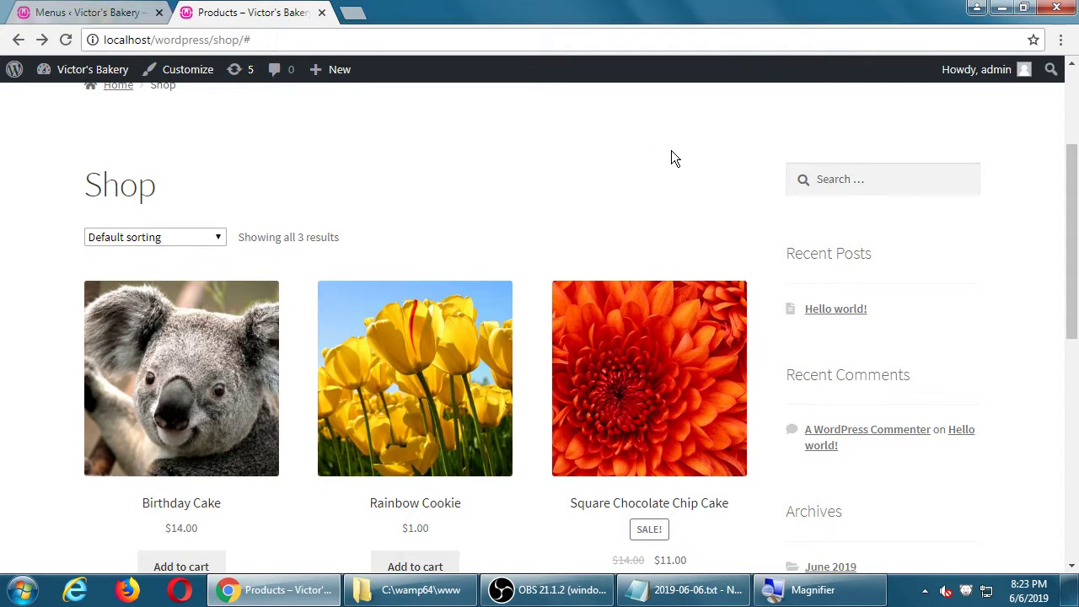
pyautogui.click(688, 595)
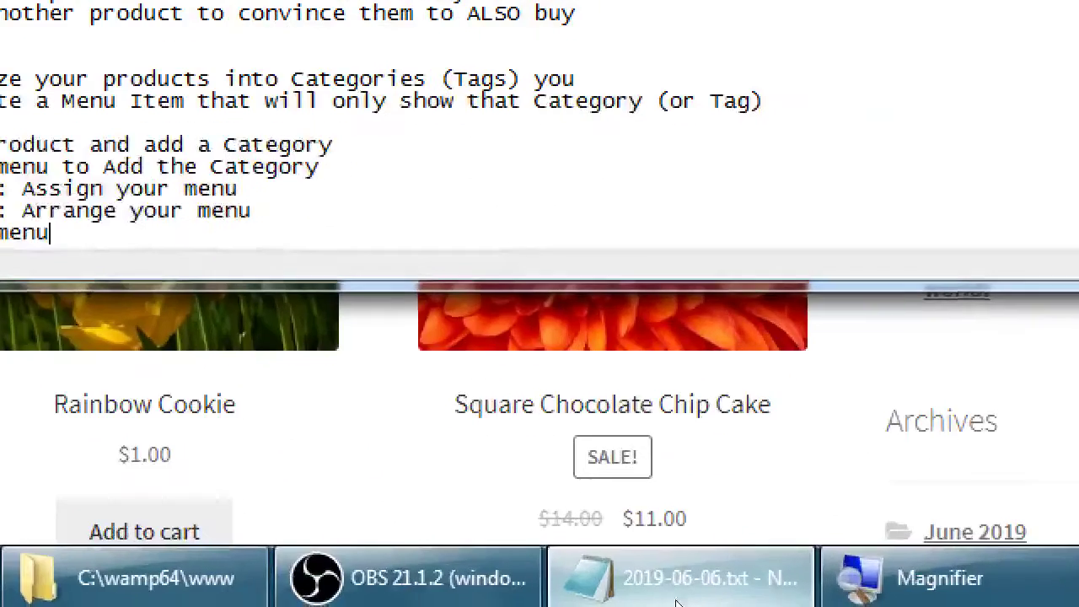
pyautogui.press('Down')
pyautogui.press('Down')
pyautogui.press('Down')
pyautogui.press('Down')
pyautogui.press('Down')
pyautogui.press('Down')
pyautogui.press('Down')
pyautogui.press('Down')
pyautogui.press('Down')
pyautogui.press('Down')
pyautogui.press('Down')
pyautogui.press('Down')
pyautogui.press('Down')
pyautogui.press('Down')
pyautogui.press('Down')
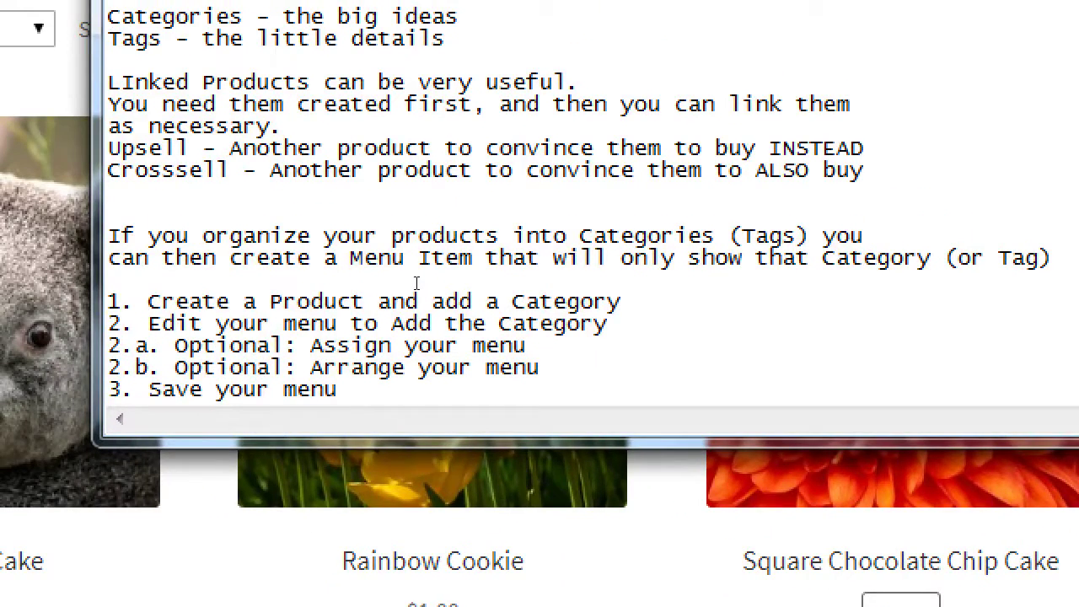
pyautogui.write('Variable Products:')
pyautogui.press('Return')
# - Under the heading, write the line "Example: Cupcakes sold in 1 dozen, 2 dozen, and 1/2 varieties"
pyautogui.write('Example: ')
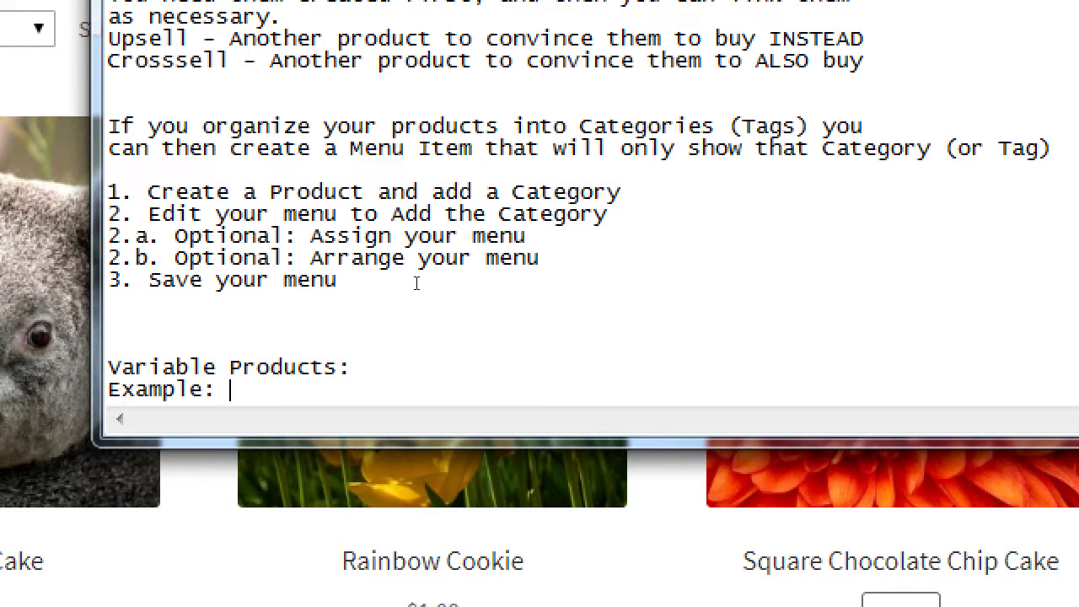
pyautogui.write('Cupcakes sold in 1')
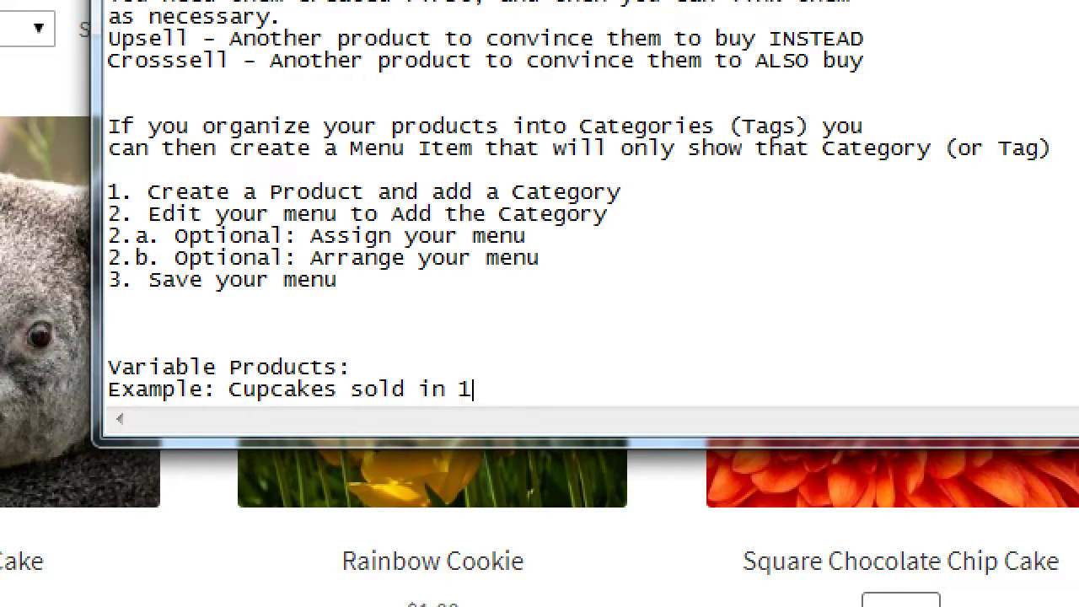
pyautogui.write(' dozen, 2 doz')
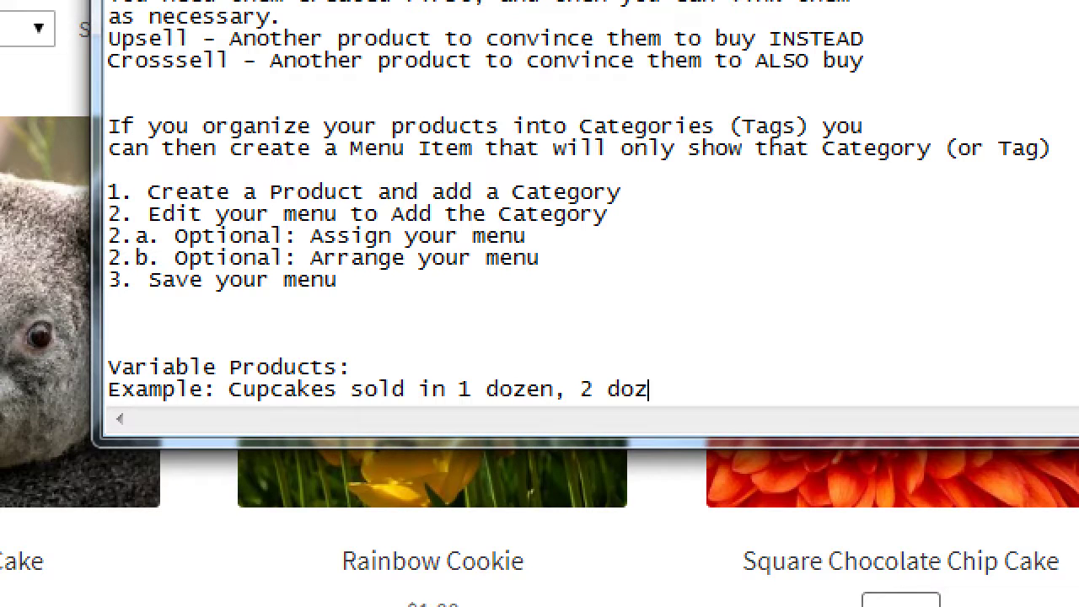
pyautogui.write('en, and 1/2')
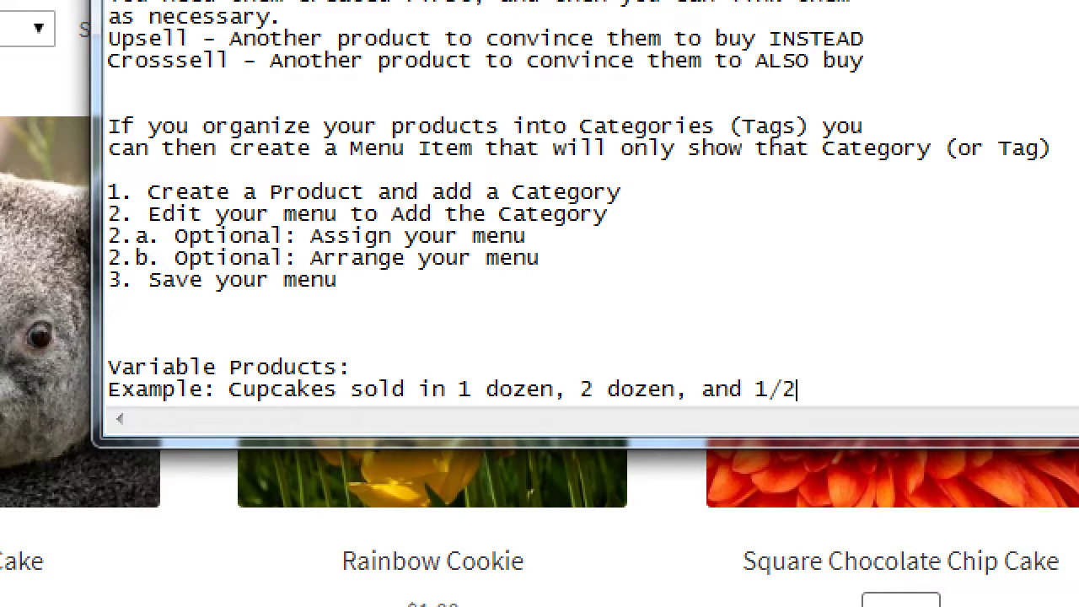
pyautogui.write(' varieties')
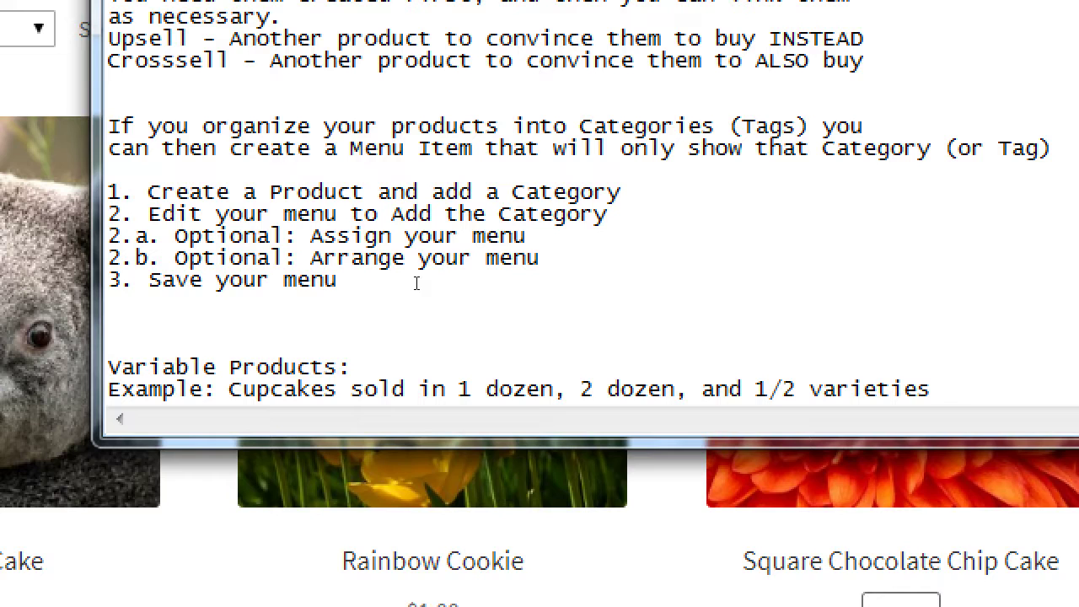
# - Add the line "These work with Attributes" below the cupcake example
pyautogui.press('Return')
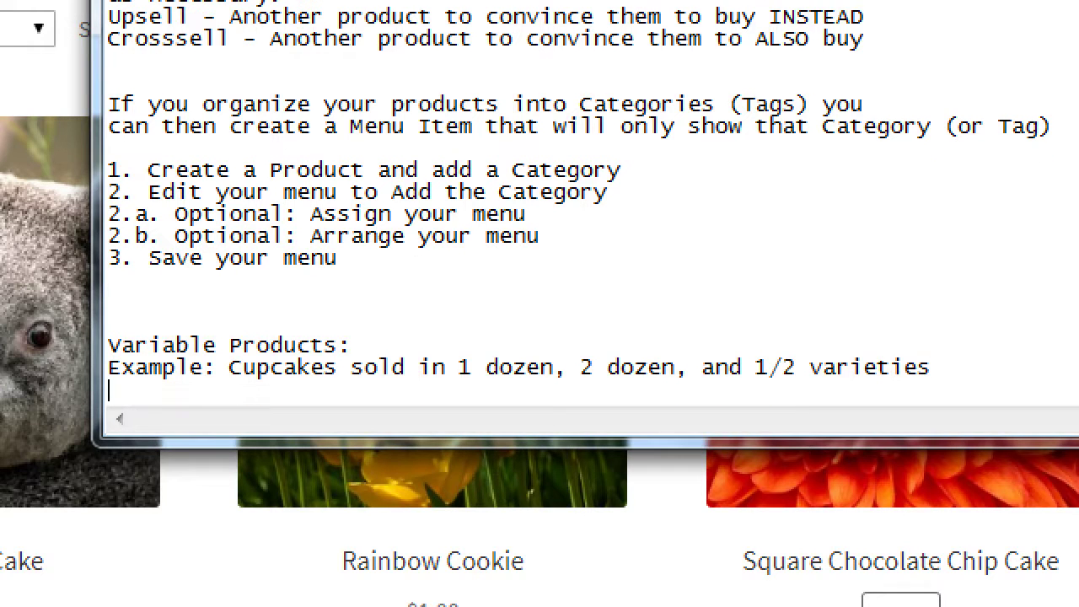
pyautogui.write('These')
pyautogui.write(' work iwth')
pyautogui.press('BackSpace')
pyautogui.press('BackSpace')
pyautogui.press('BackSpace')
pyautogui.press('BackSpace')
pyautogui.press('BackSpace')
pyautogui.write('with Attributes')
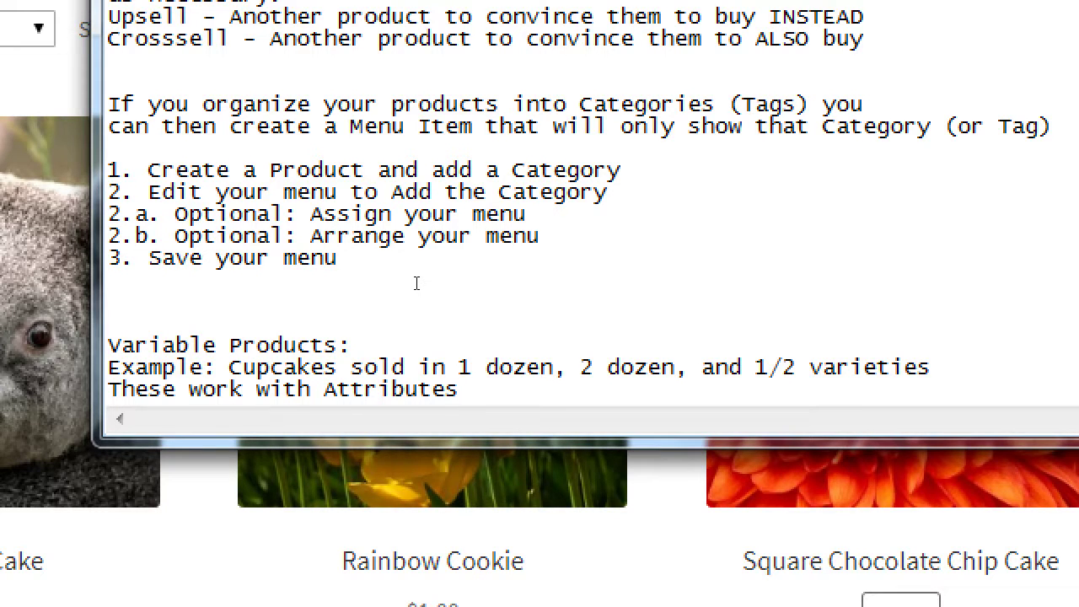
# - Add two more note lines reading "Create an Attribute" and "Add Values"
pyautogui.press('Return')
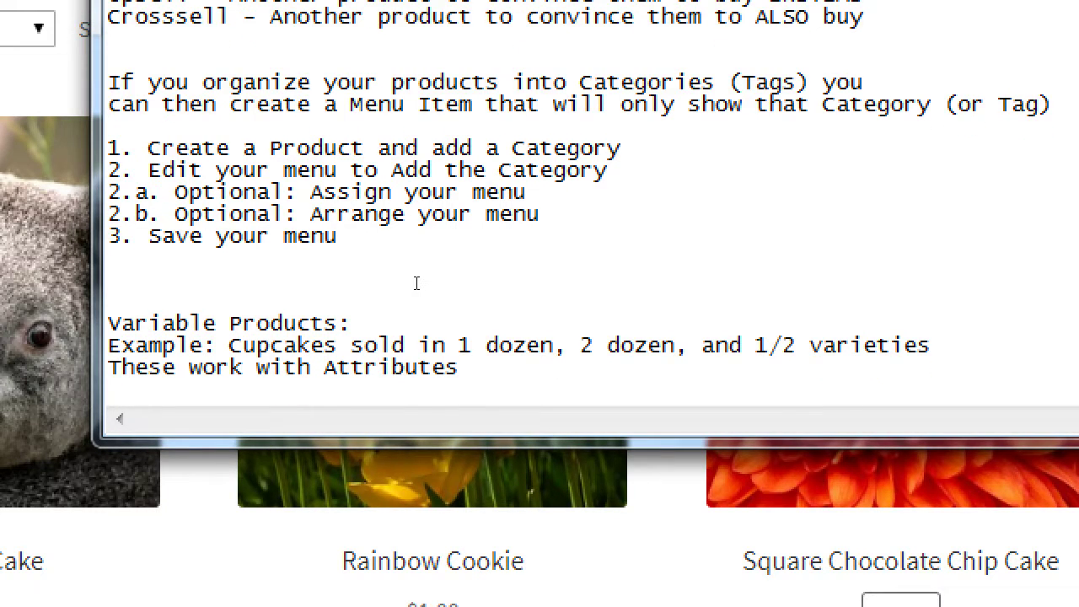
pyautogui.write('Create an Attribute')
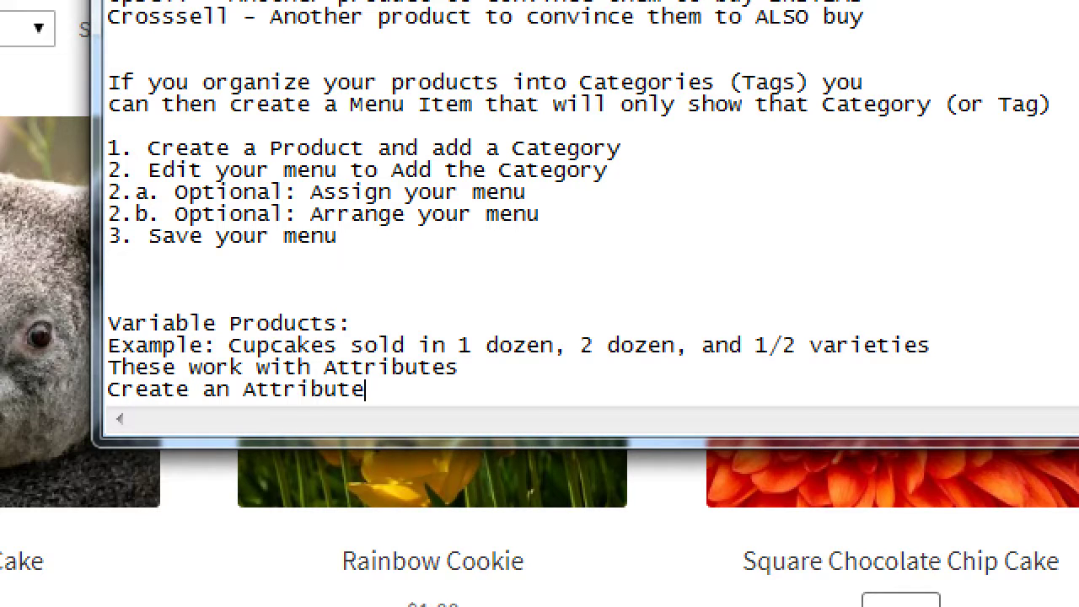
pyautogui.press('Return')
pyautogui.write('Add')
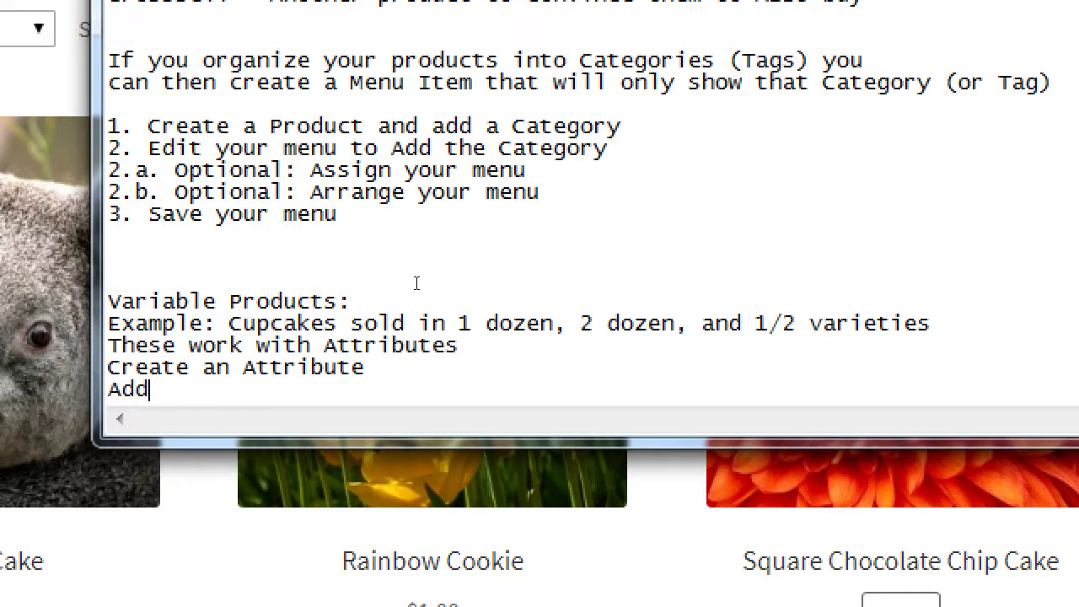
pyautogui.write(' Values')
# - Number the "Create an Attribute" line as 1. and the "Add Values" line as 2
pyautogui.press('Up')
pyautogui.press('Home')
pyautogui.write('1.')
pyautogui.press('Down')
pyautogui.press('Home')
pyautogui.write('2.')
# - Add the lines "3. Link them to a Product" and "3.a: Optional add different prices, etc" to the list
pyautogui.press('End')
pyautogui.press('Return')
pyautogui.write('3')
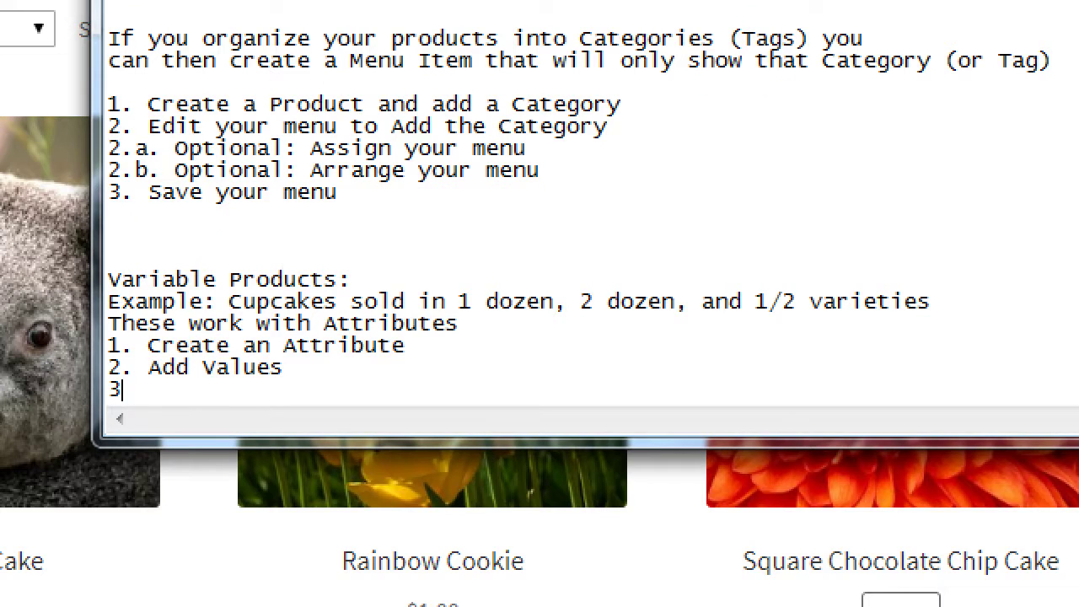
pyautogui.write('. Link th')
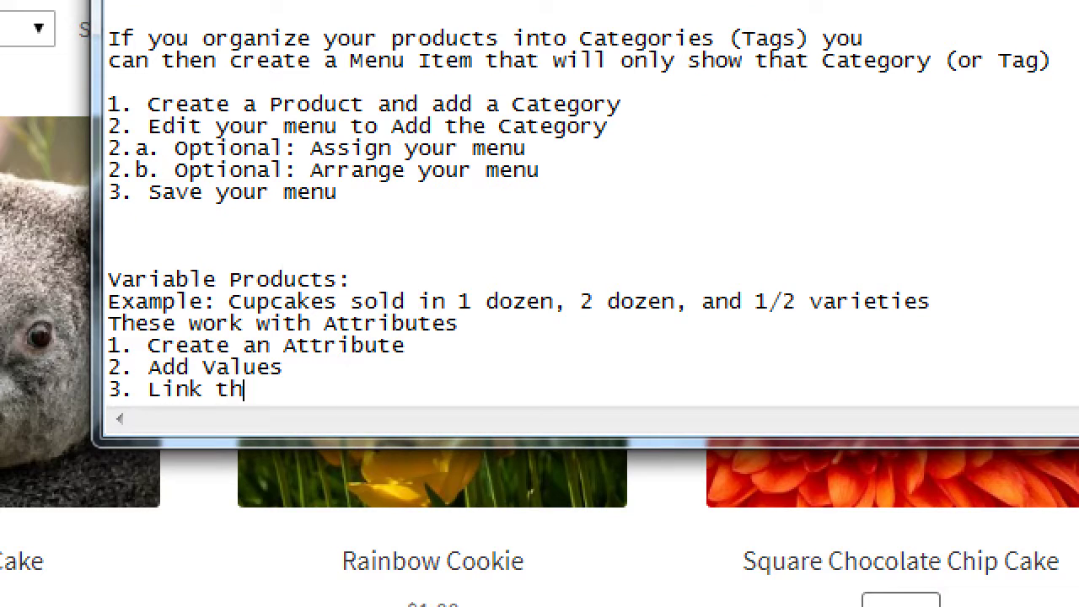
pyautogui.write('em to a Product')
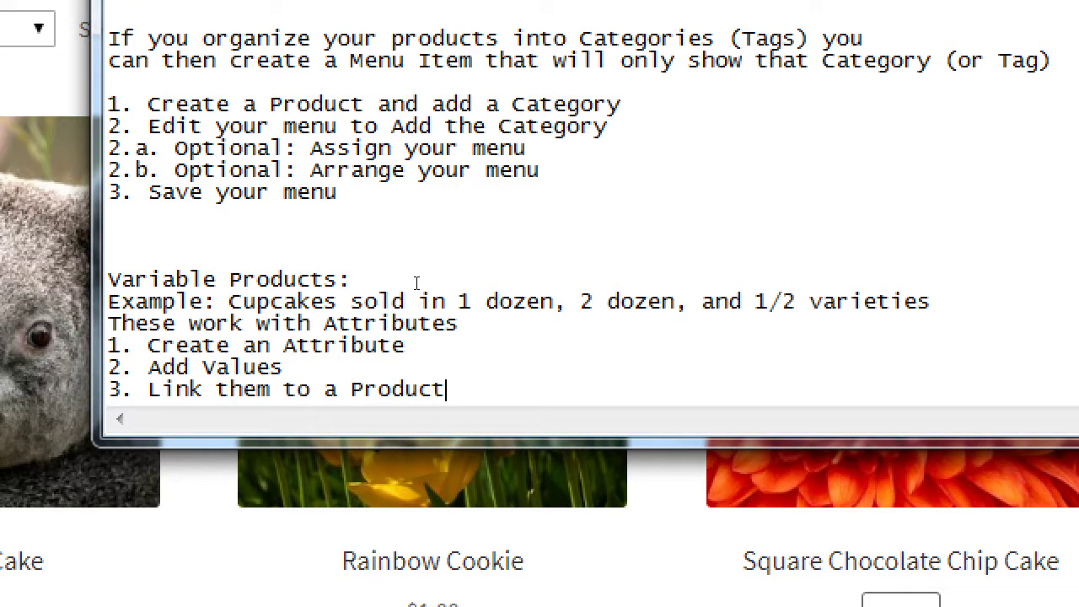
pyautogui.press('Return')
pyautogui.write('3.a: Optional ')
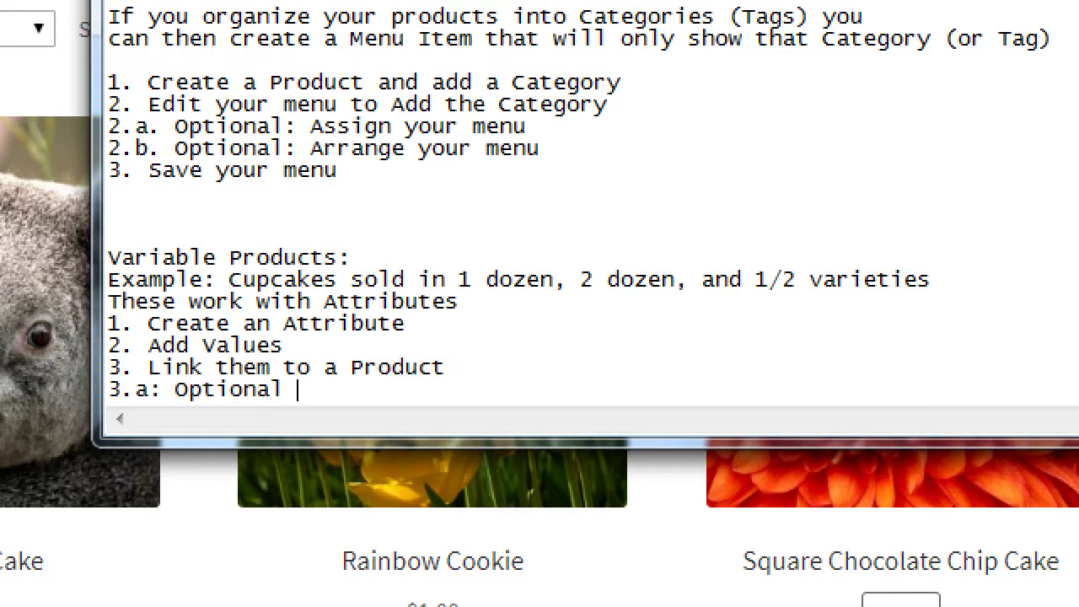
pyautogui.write('add different prices, etc')
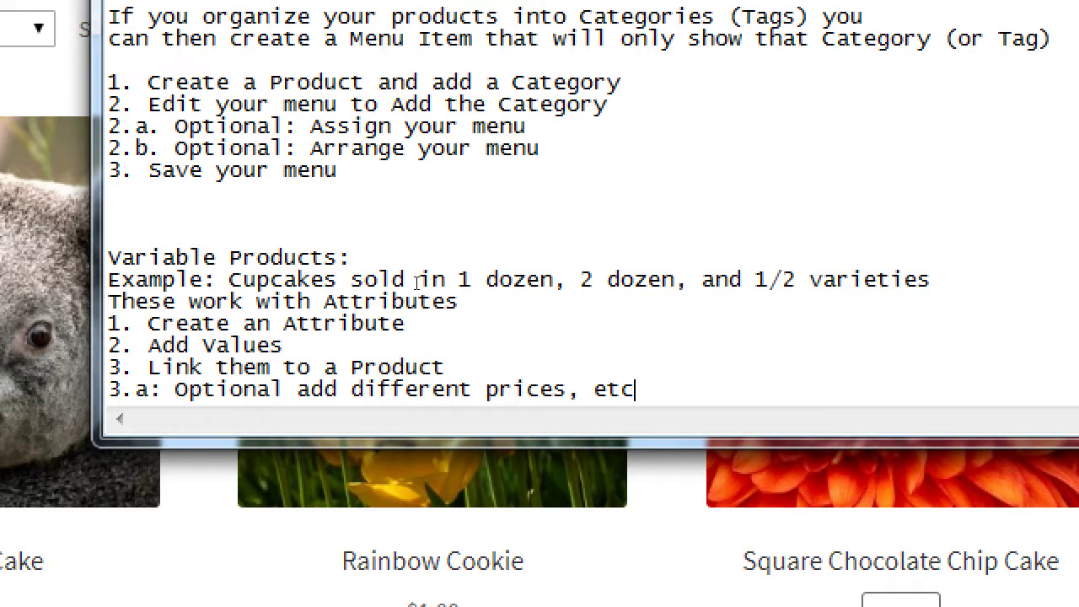
# - Write the example attribute "Size" in a tabbed column beside "1. Create an Attribute"
pyautogui.press('Up')
pyautogui.press('Up')
pyautogui.press('End')
pyautogui.press('Tab')
pyautogui.press('Tab')
pyautogui.press('Tab')
pyautogui.press('Tab')
pyautogui.write('Siez')
pyautogui.press('BackSpace')
pyautogui.press('BackSpace')
pyautogui.write('ze')
# - Write the values "Small, Medium, Large" under Size, aligned on the "2. Add Values" line
pyautogui.press('Tab')
pyautogui.press('Tab')
pyautogui.press('Tab')
pyautogui.press('Tab')
pyautogui.write('Small, Me')
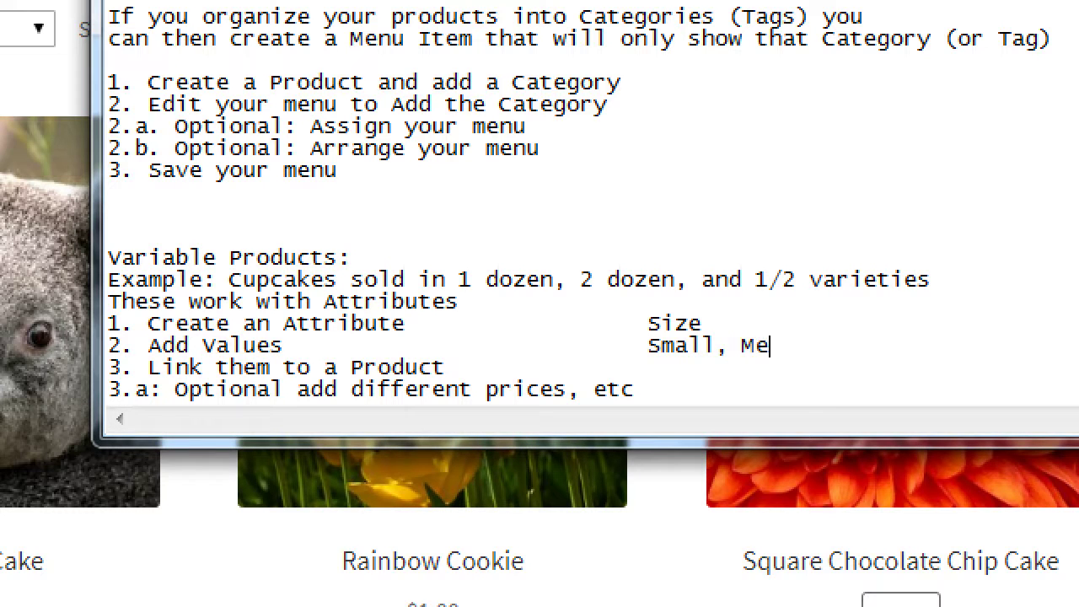
pyautogui.write('dium, Large')
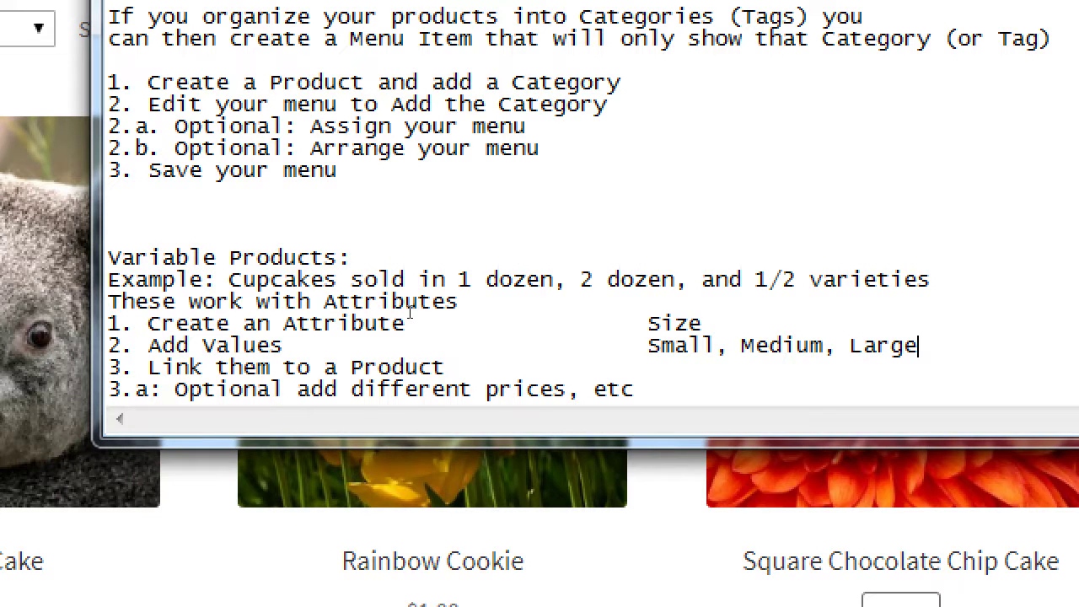
# - Add a second example attribute, "Color", in a further tabbed column after Size
pyautogui.press('Up')
pyautogui.hotkey('ctrl', 'shift', 'Left')
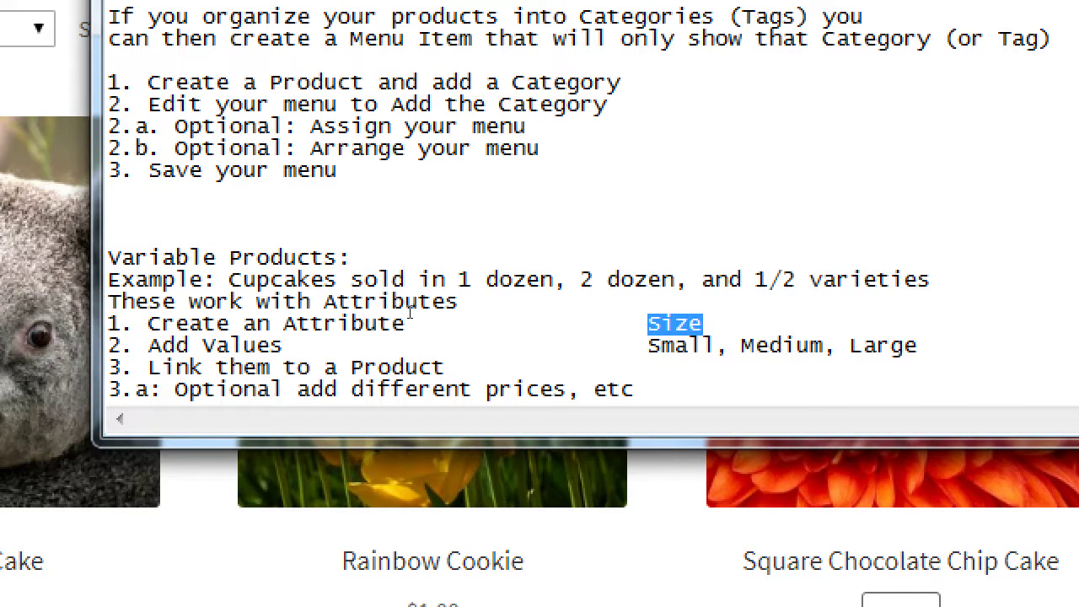
pyautogui.press('Right')
pyautogui.press('Tab')
pyautogui.press('Tab')
pyautogui.press('Tab')
pyautogui.write('Color')
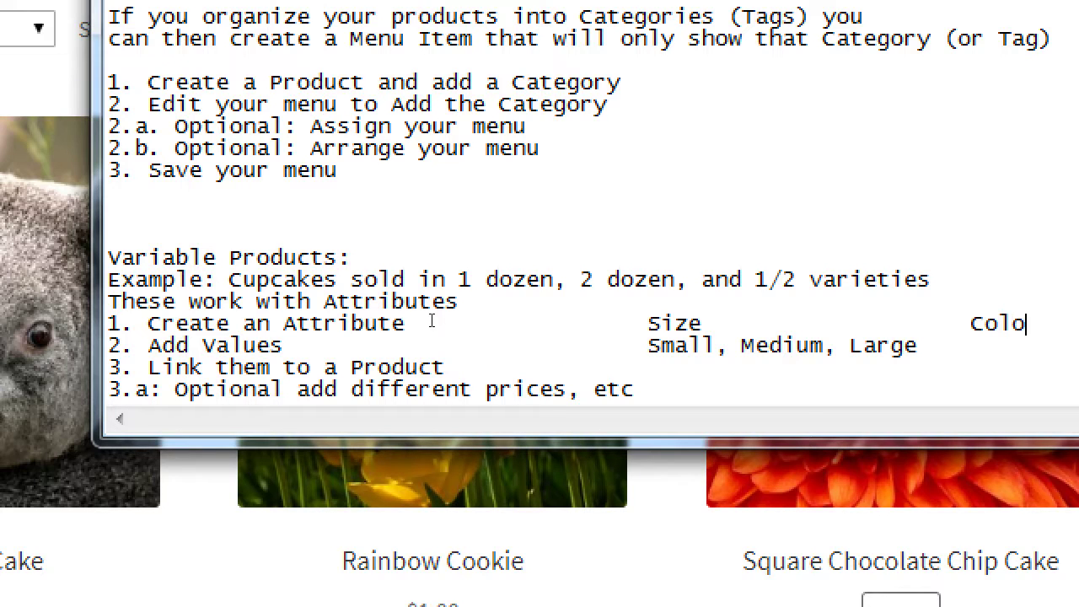
# - Write the values "Red, Pink, Blue" under Color on the "2. Add Values" line
pyautogui.press('Down')
pyautogui.press('Tab')
pyautogui.write('Red, Pi8')
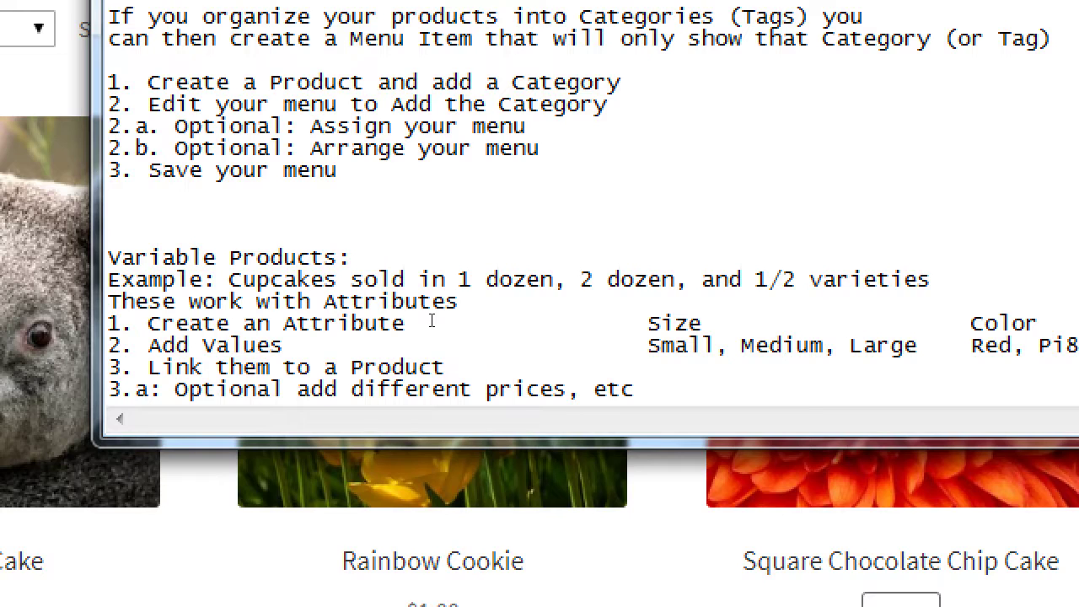
pyautogui.write('n')
pyautogui.press('BackSpace')
pyautogui.press('BackSpace')
pyautogui.write('nk, Blue')
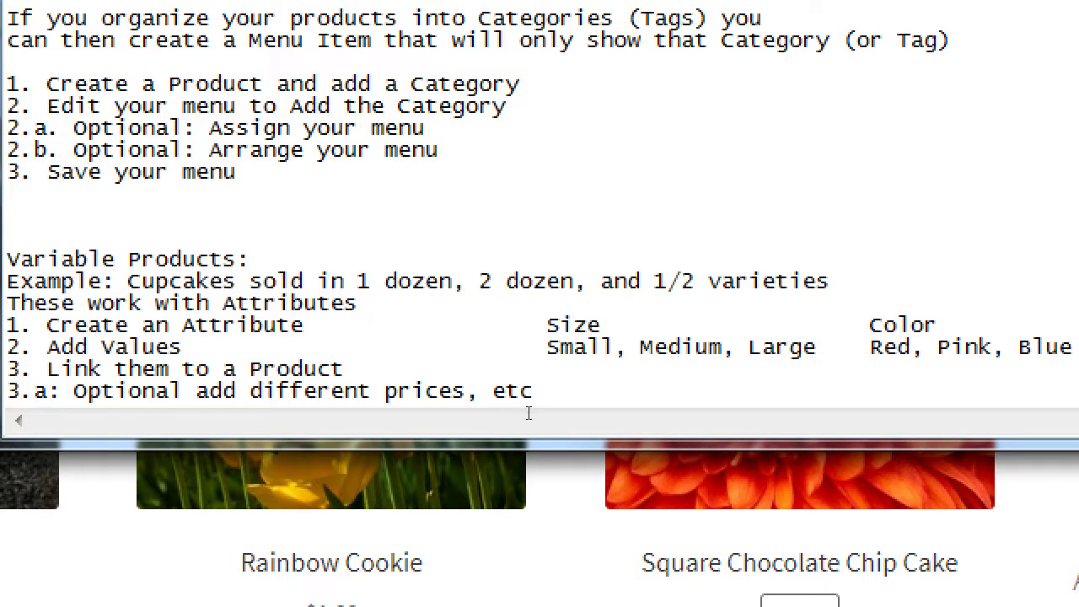
# - Return to the WordPress Menus admin page in Chrome and close the shop's Products page
pyautogui.doubleClick(559, 325)
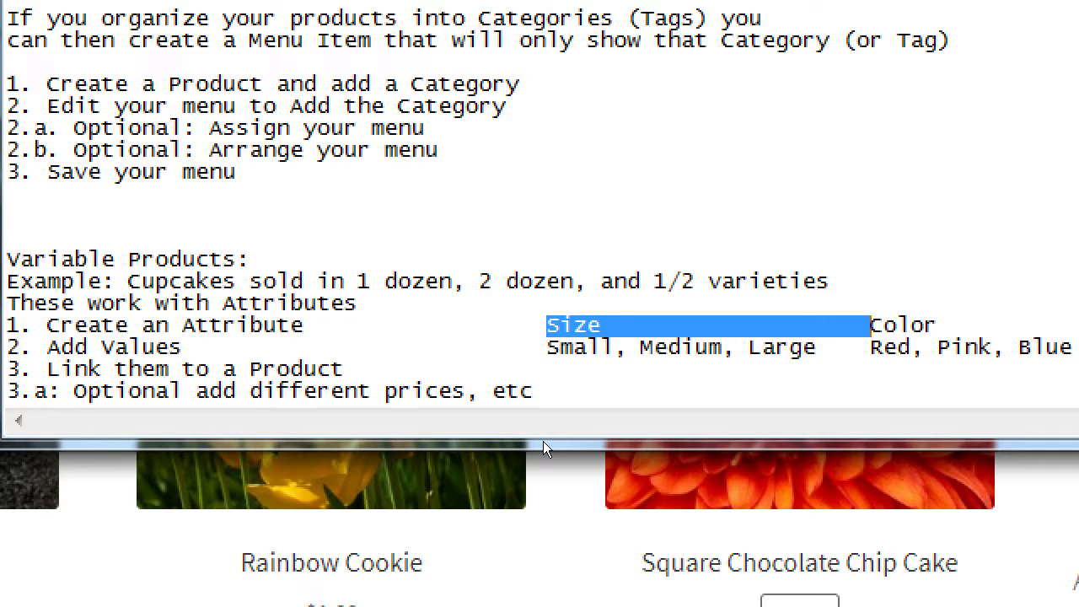
pyautogui.press('super+minus')
pyautogui.click(304, 12)
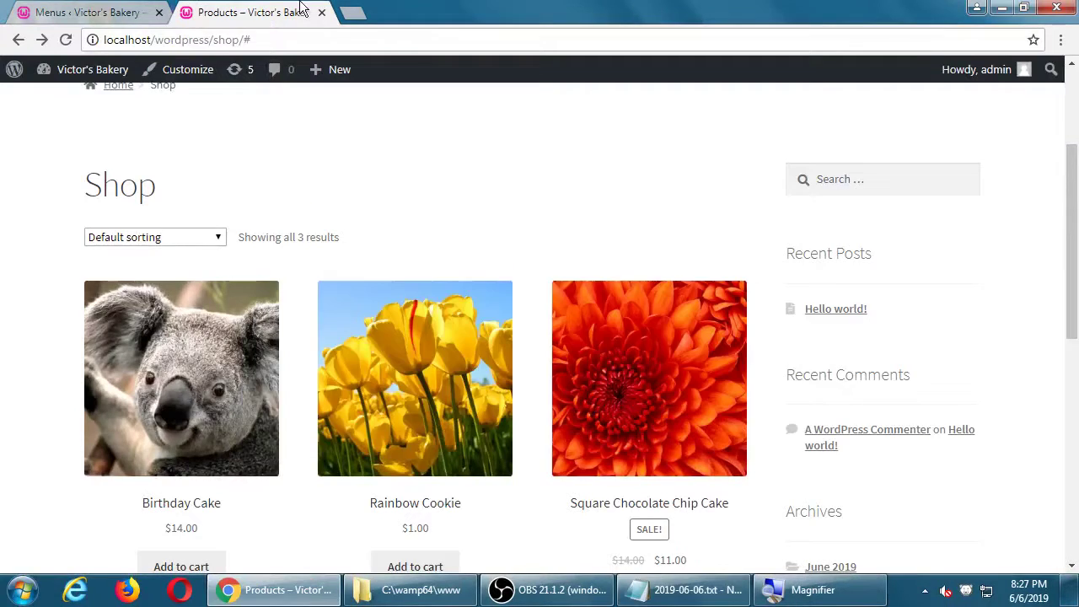
pyautogui.click(127, 12)
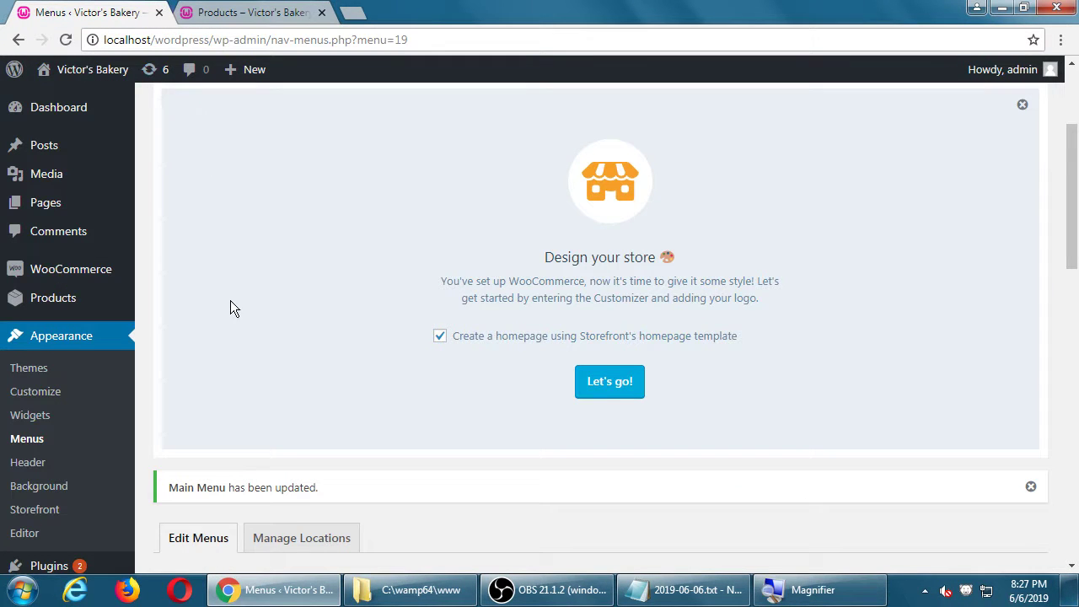
pyautogui.scroll(3, 230, 301)
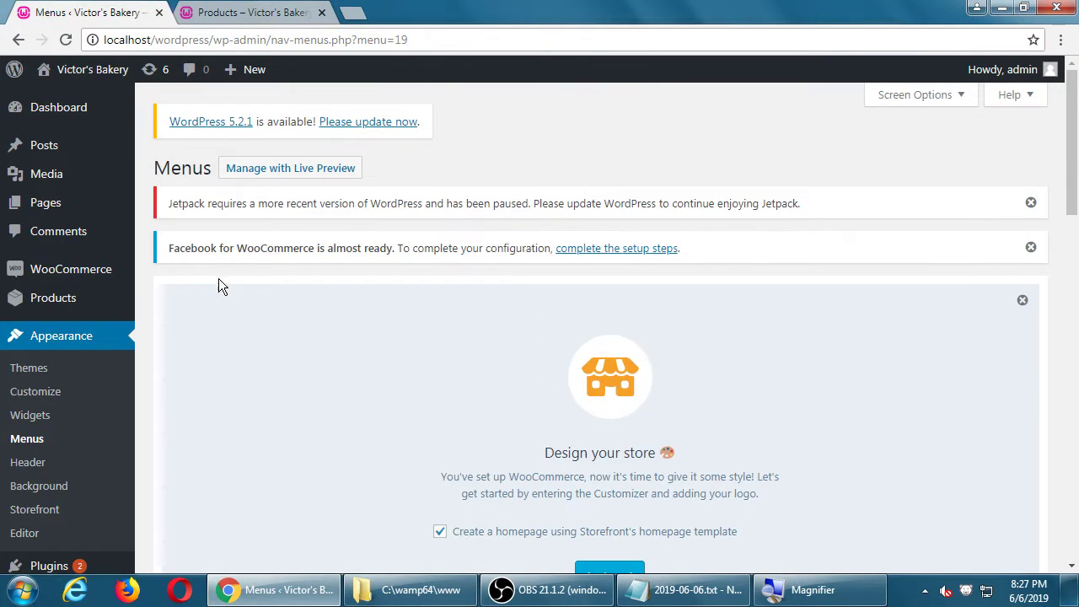
pyautogui.click(321, 12)
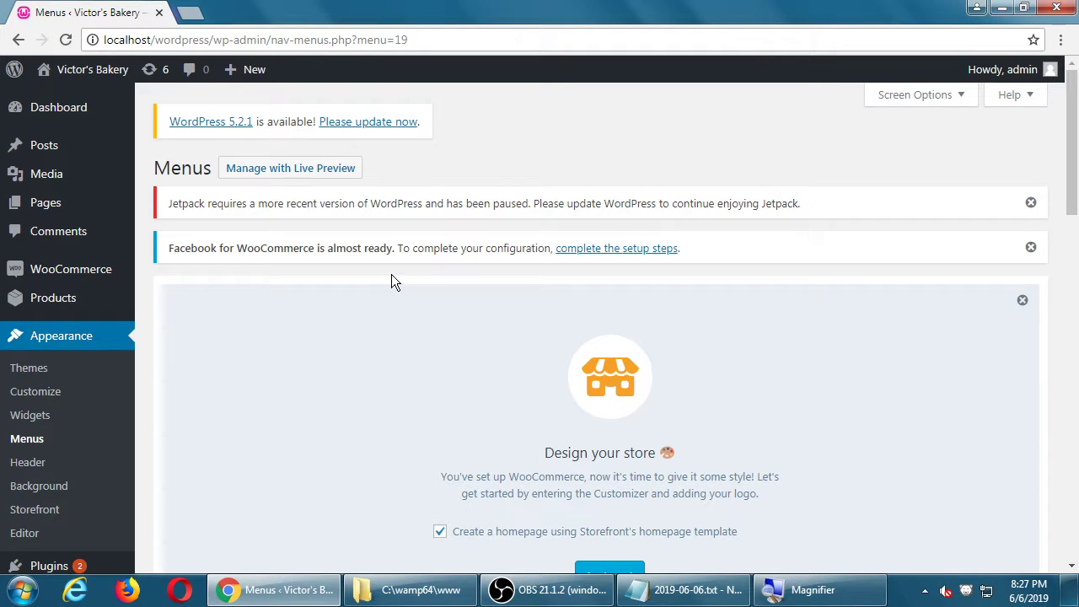
# - Open the product Attributes page and go to its form for adding a new attribute
pyautogui.moveTo(96, 302)
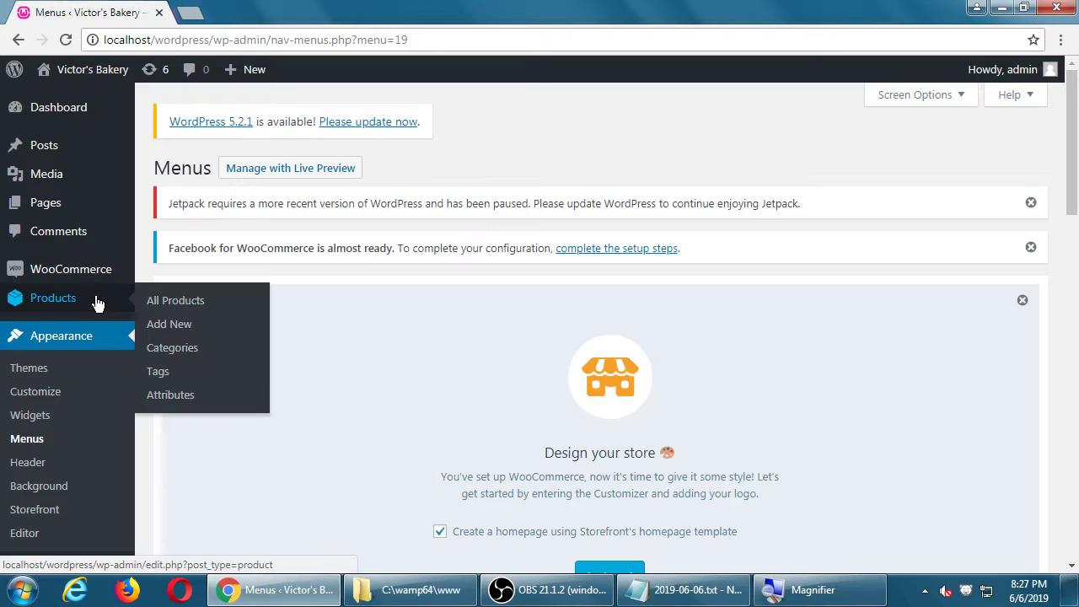
pyautogui.click(182, 402)
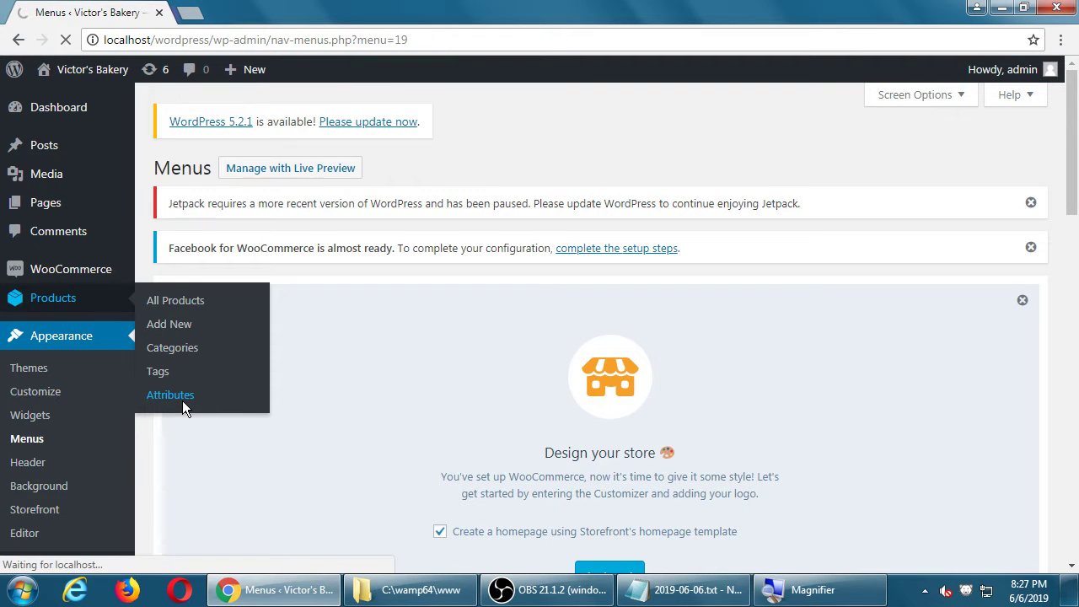
pyautogui.scroll(-7, 167, 415)
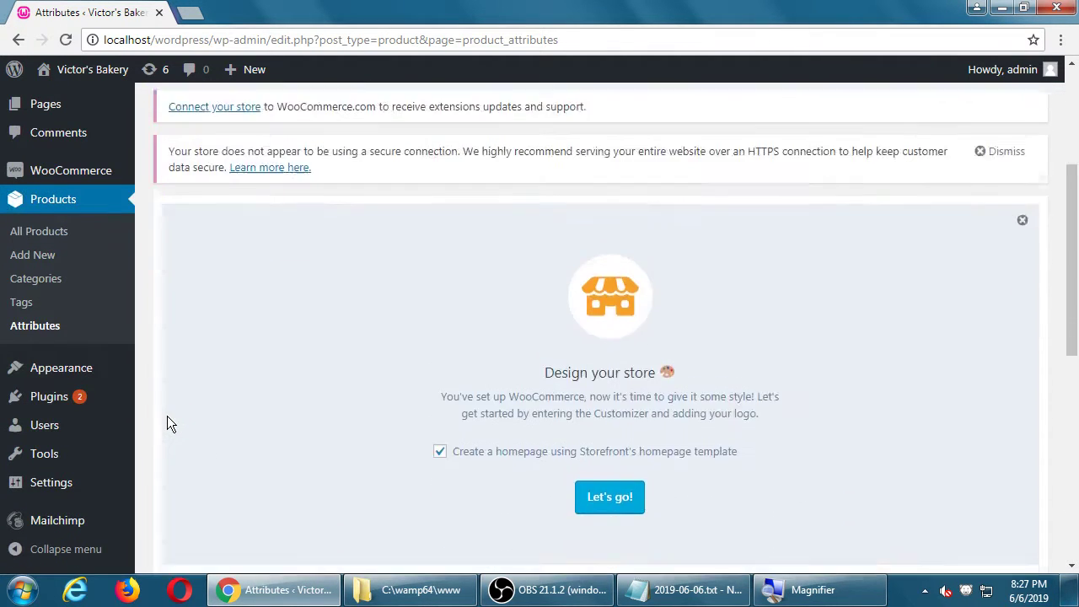
pyautogui.scroll(-1, 167, 415)
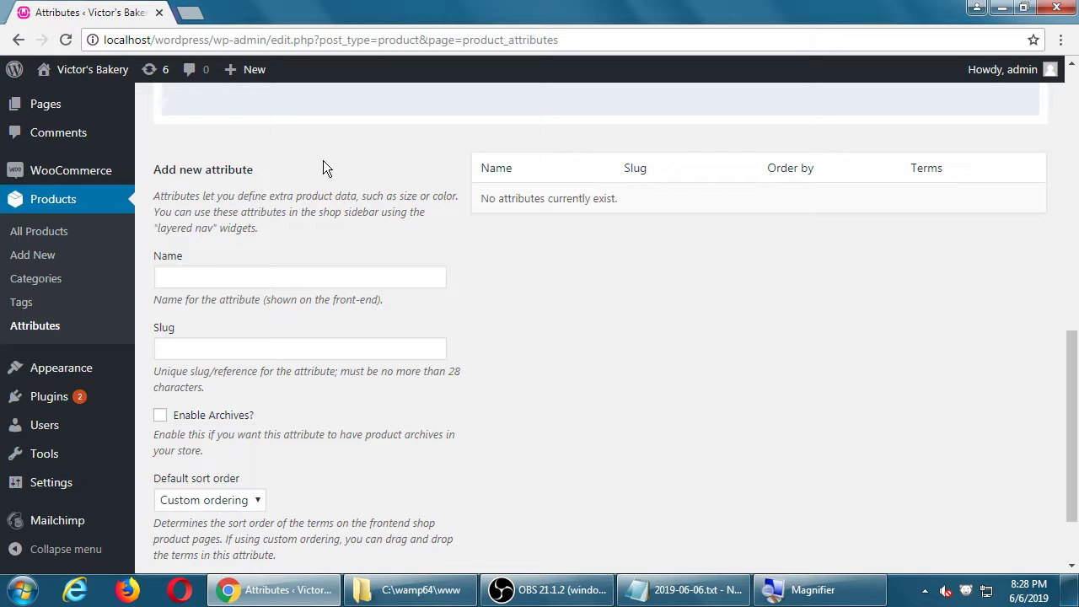
# - Name the new product attribute "Batch"
pyautogui.click(270, 274)
pyautogui.write('Batch')
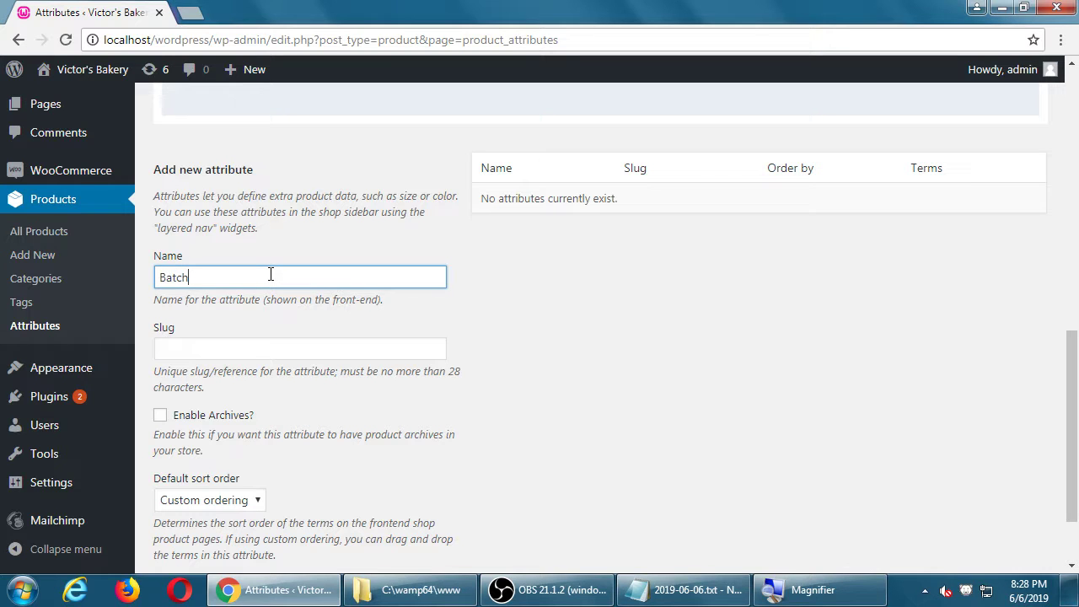
pyautogui.press('Tab')
pyautogui.click(170, 297)
pyautogui.click(225, 277)
pyautogui.scroll(-2, 330, 291)
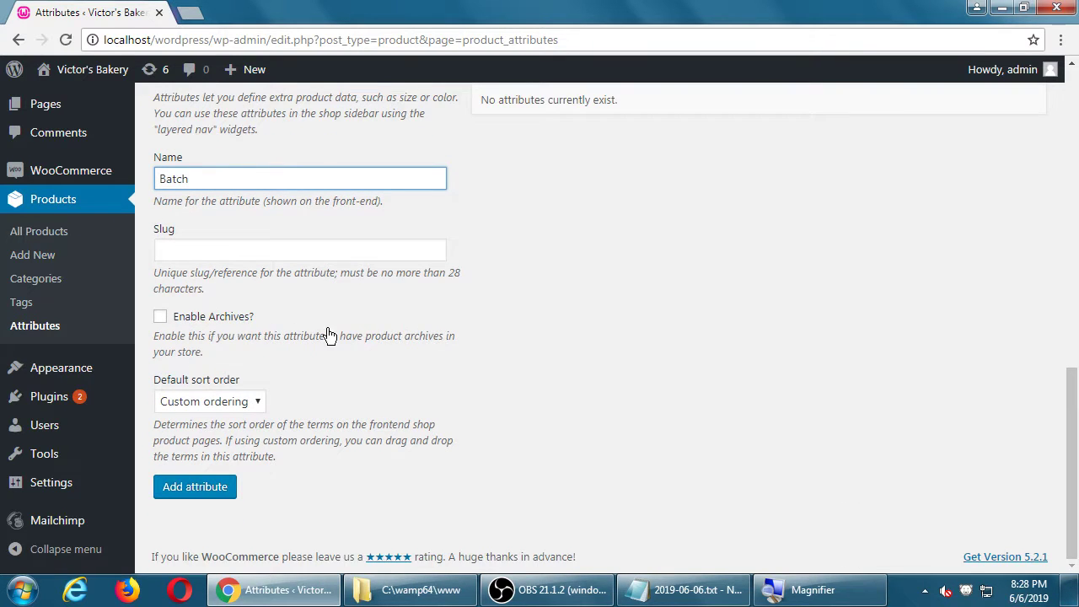
# - Add the Batch attribute to the shop and open its term configuration page
pyautogui.click(214, 494)
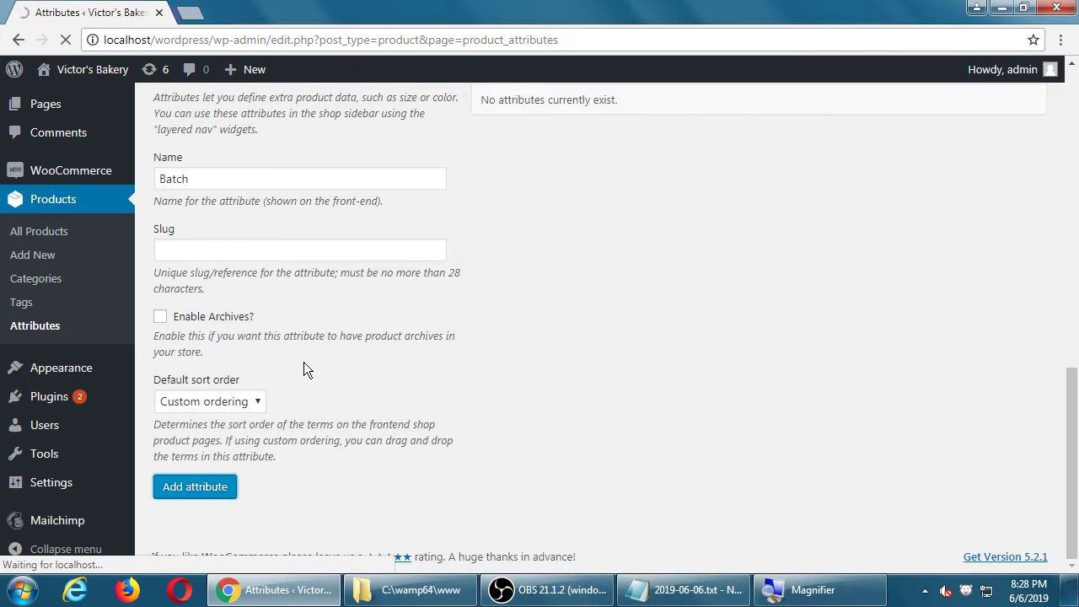
pyautogui.scroll(-8, 303, 362)
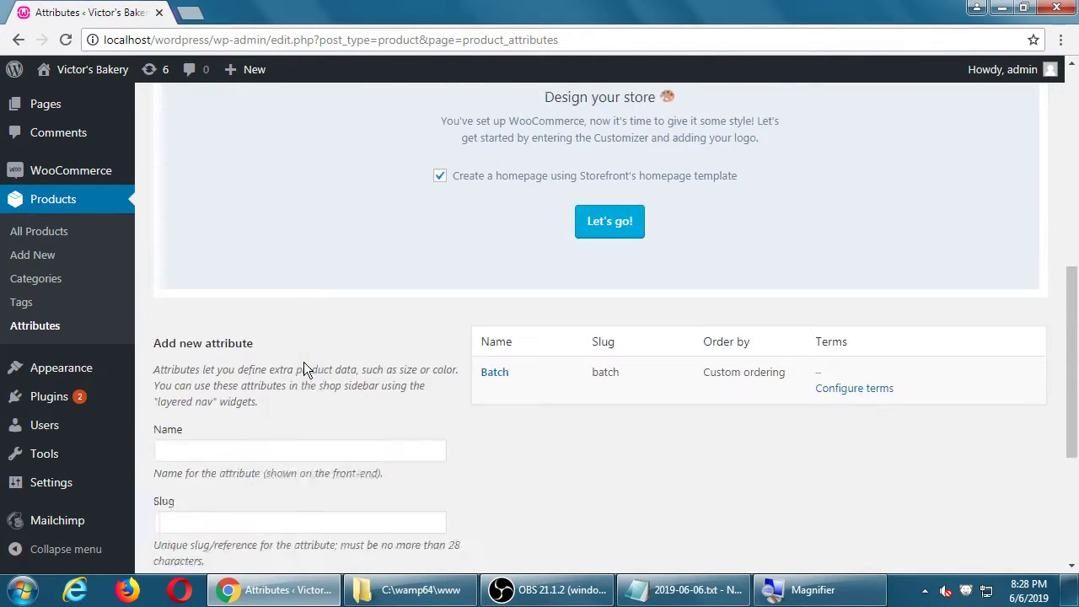
pyautogui.scroll(-1, 488, 389)
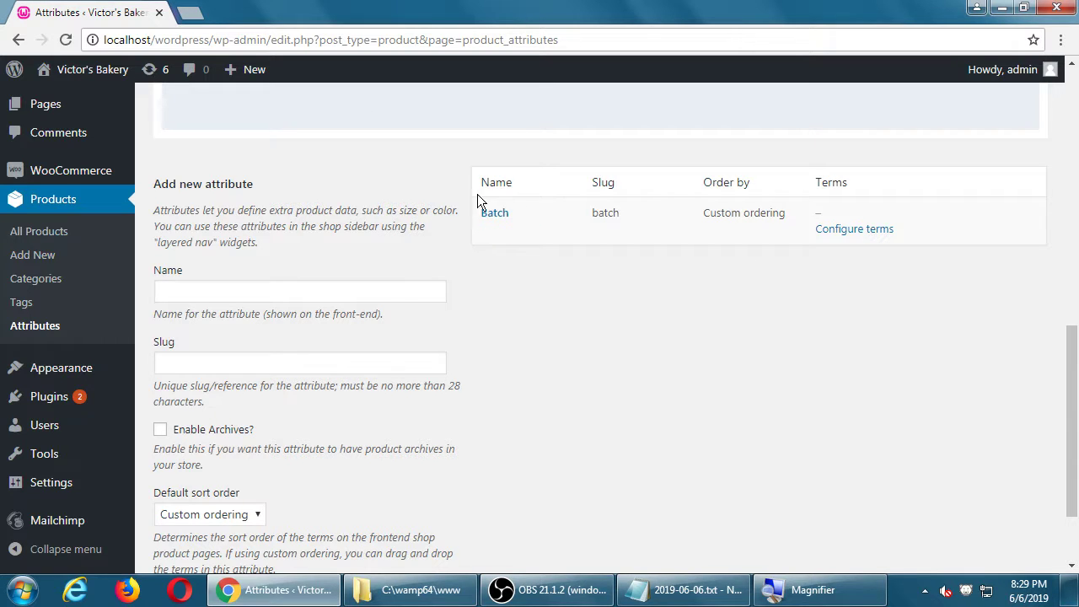
pyautogui.click(851, 240)
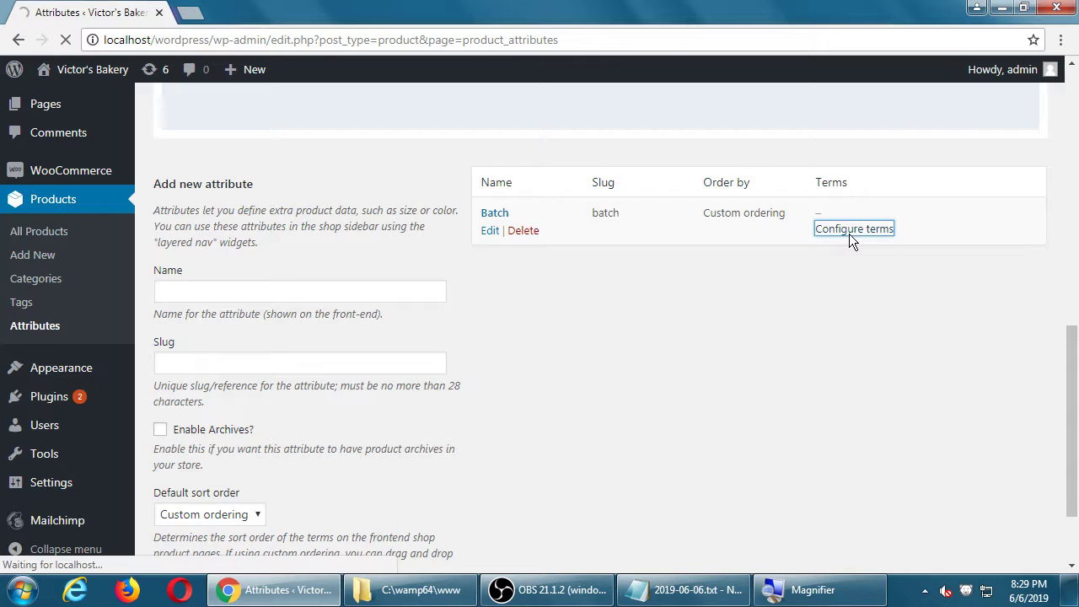
pyautogui.scroll(-7, 871, 236)
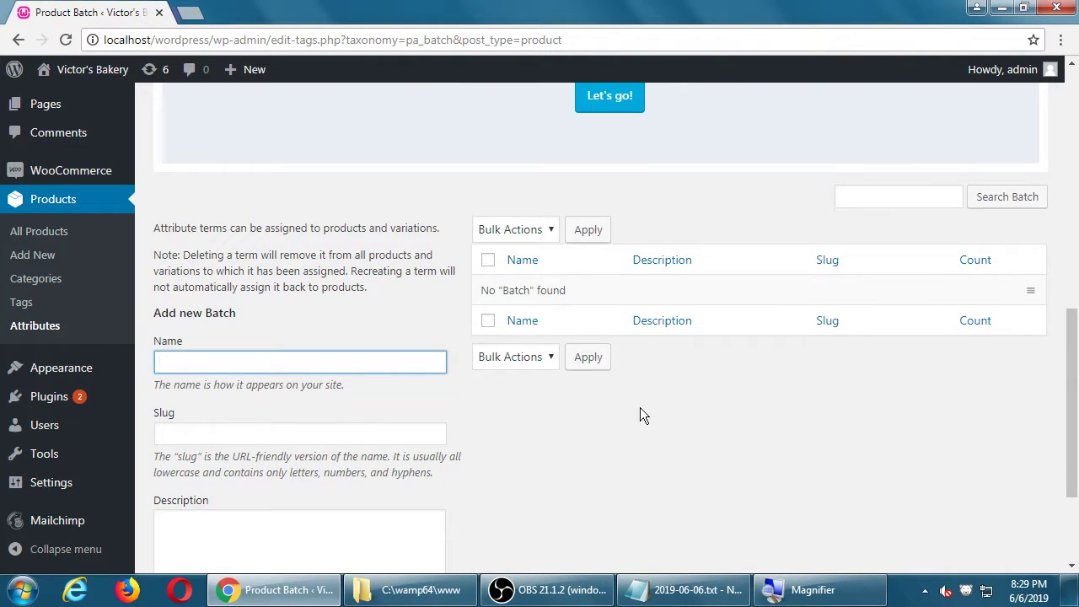
# - Examine the Product Batch page's heading, its explanation of attribute terms and the form for adding a new Batch term
pyautogui.moveTo(233, 313); pyautogui.dragTo(193, 312)
pyautogui.click(250, 320)
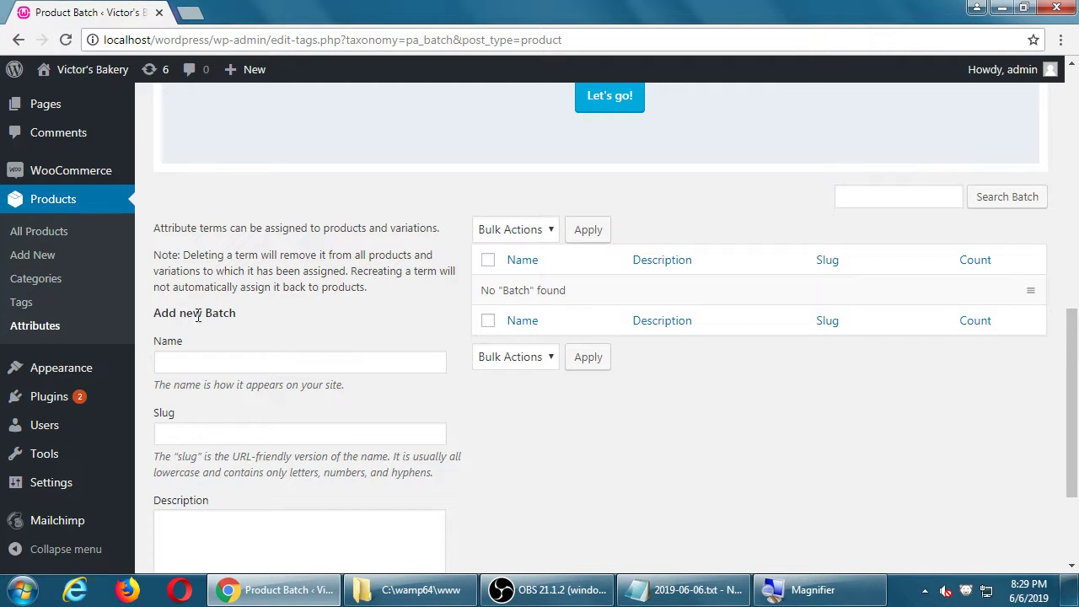
pyautogui.moveTo(178, 313); pyautogui.dragTo(221, 313)
pyautogui.click(247, 318)
pyautogui.scroll(8, 248, 316)
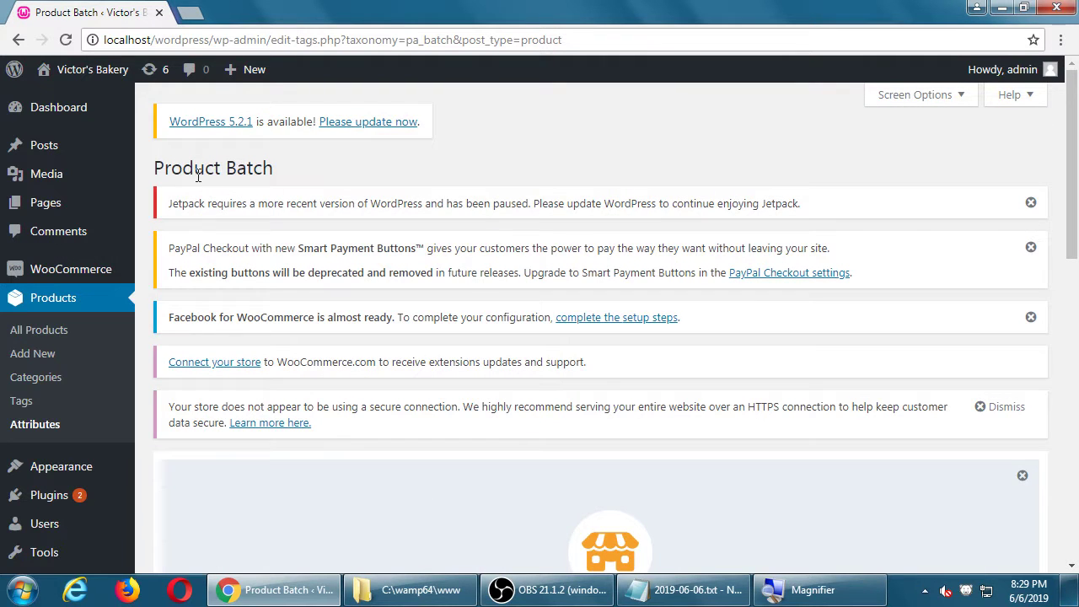
pyautogui.moveTo(171, 168); pyautogui.dragTo(209, 167)
pyautogui.click(236, 168)
pyautogui.doubleClick(194, 168)
pyautogui.doubleClick(253, 169)
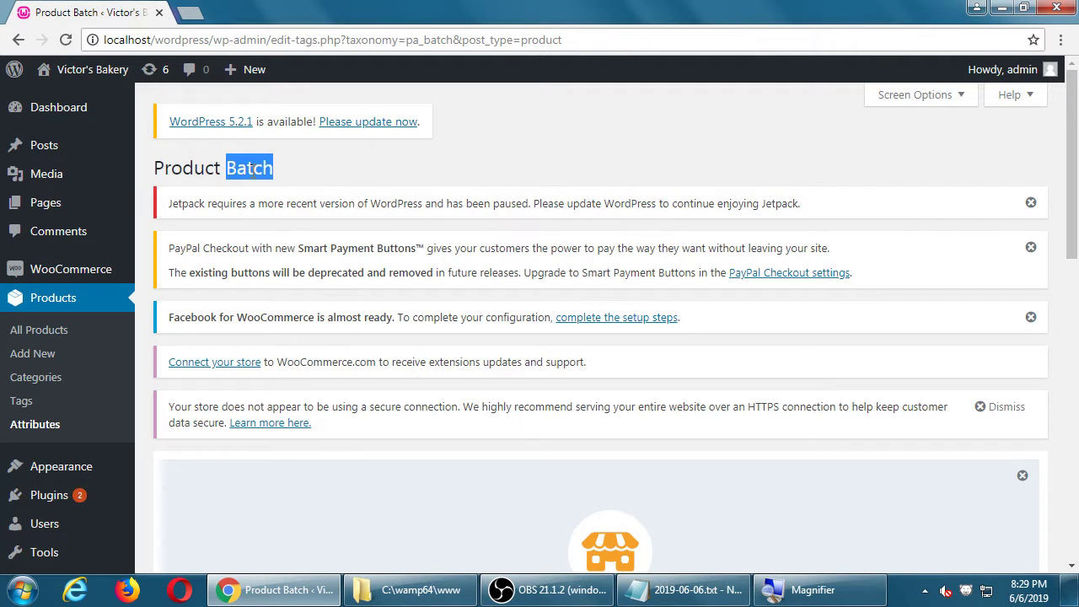
pyautogui.doubleClick(184, 168)
pyautogui.doubleClick(244, 171)
pyautogui.doubleClick(180, 169)
pyautogui.click(189, 168)
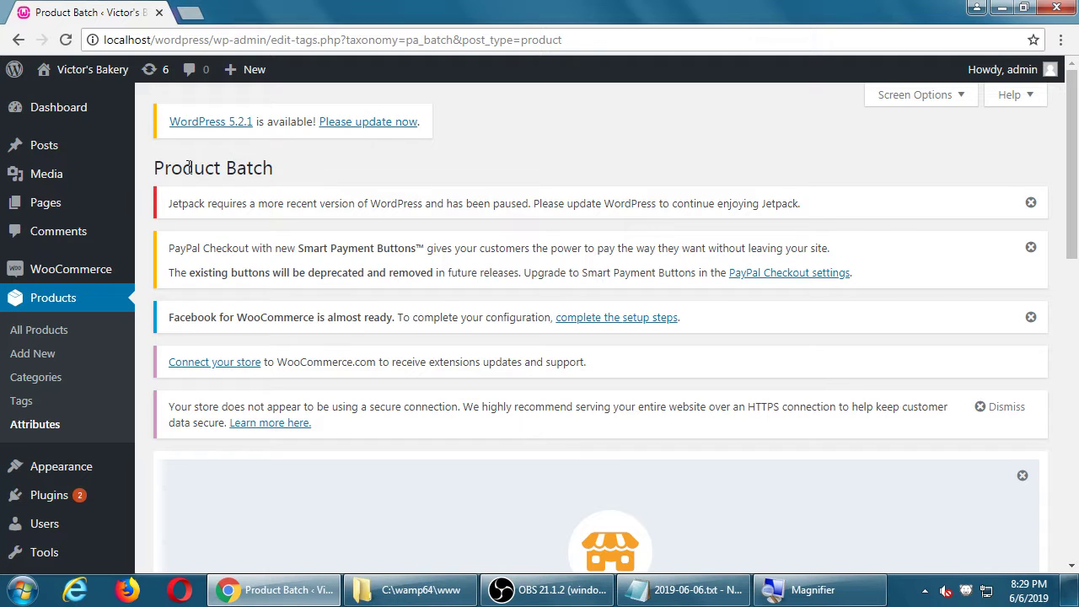
pyautogui.doubleClick(245, 167)
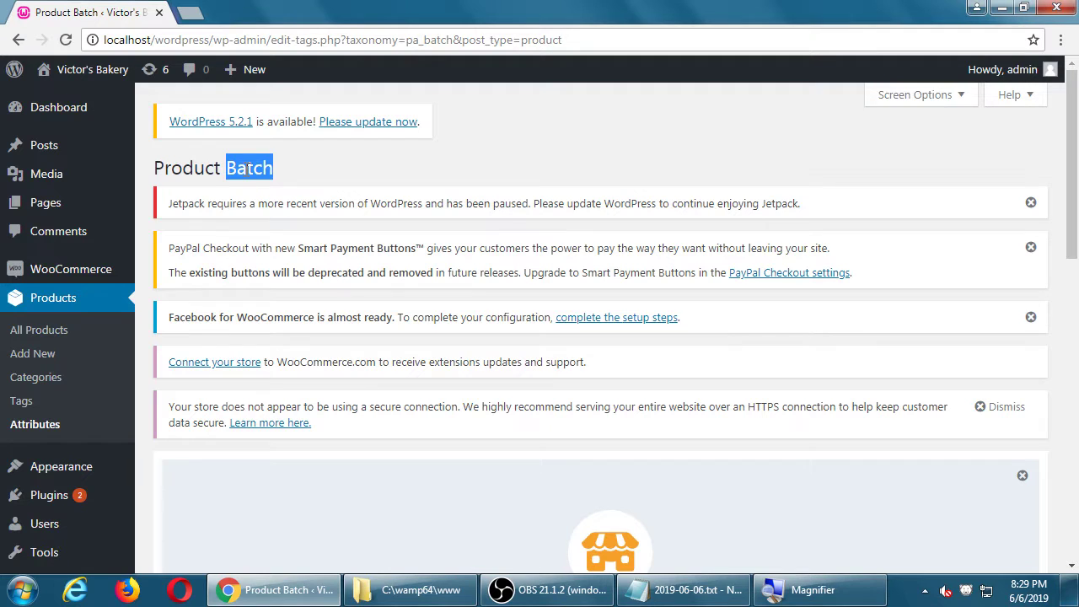
pyautogui.click(284, 178)
pyautogui.scroll(-7, 284, 179)
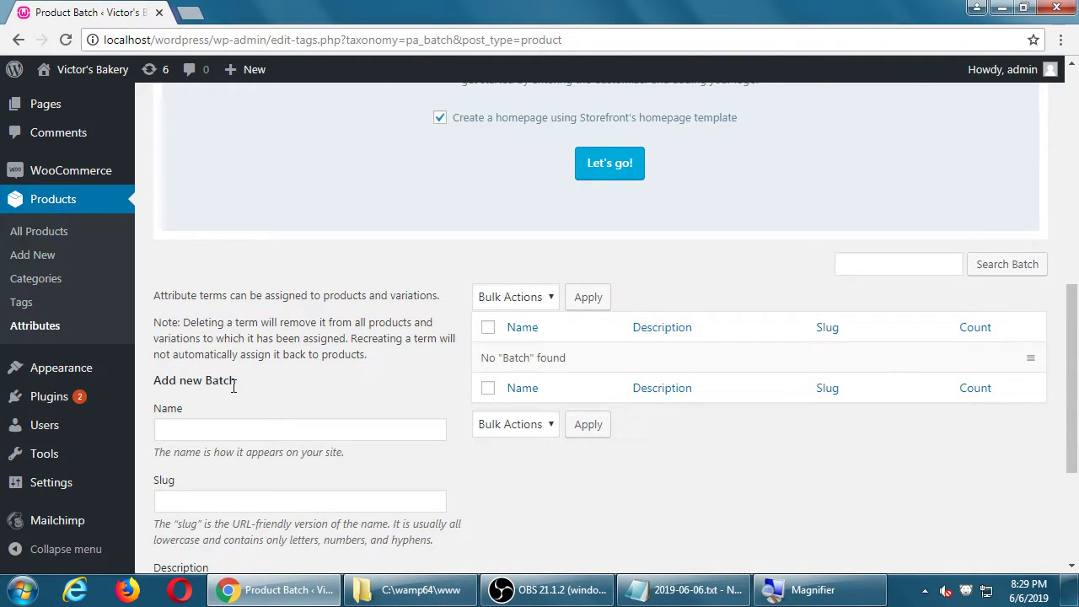
pyautogui.scroll(-1, 279, 376)
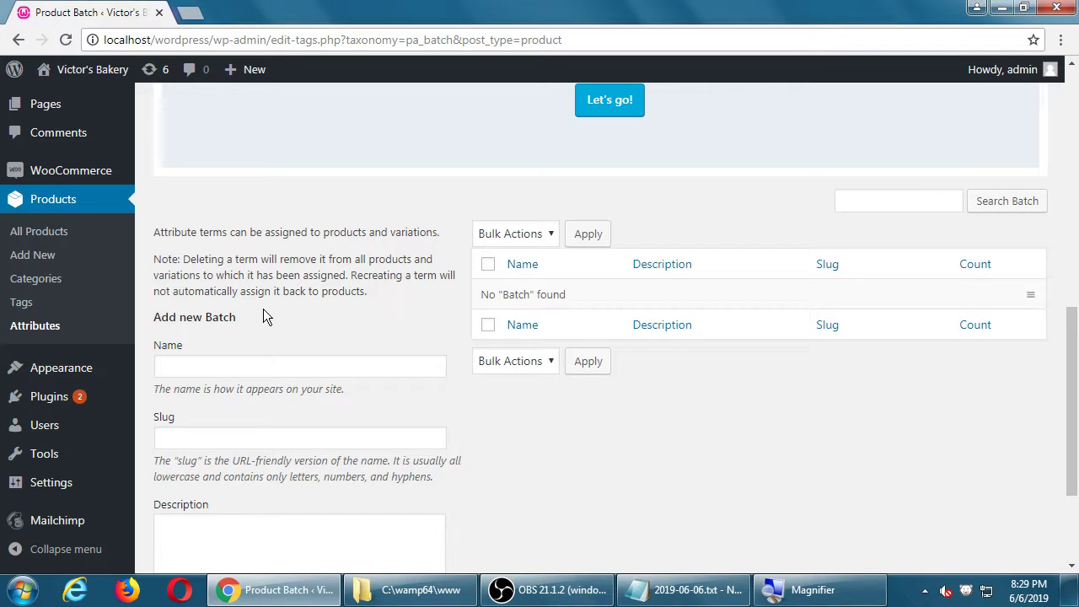
pyautogui.moveTo(173, 232); pyautogui.dragTo(265, 236)
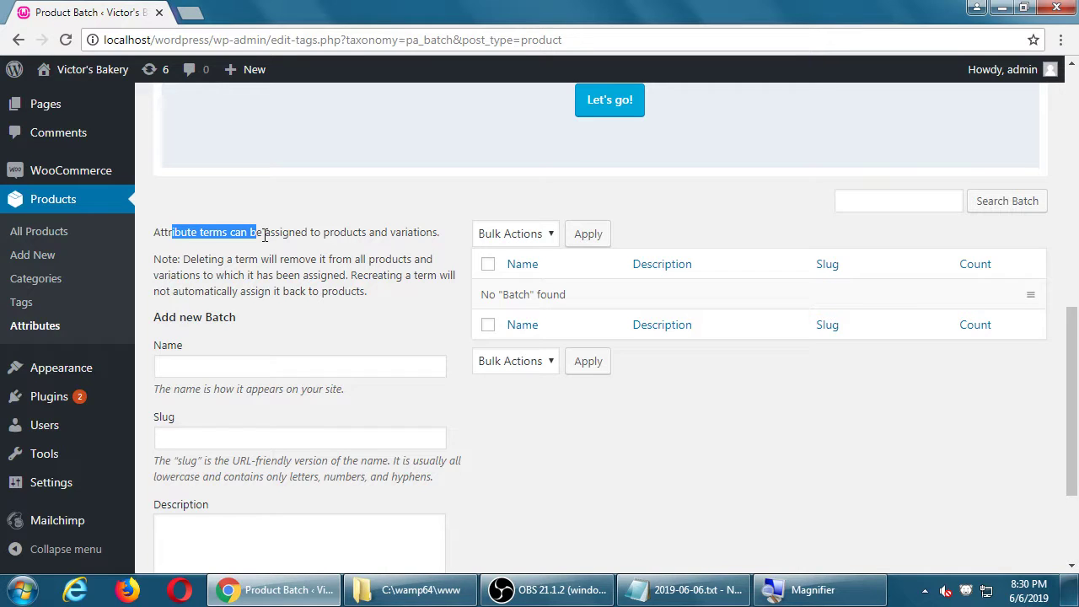
# - Add the term "1 Dozen" to the Batch attribute
pyautogui.click(296, 367)
pyautogui.write('1 Dozen')
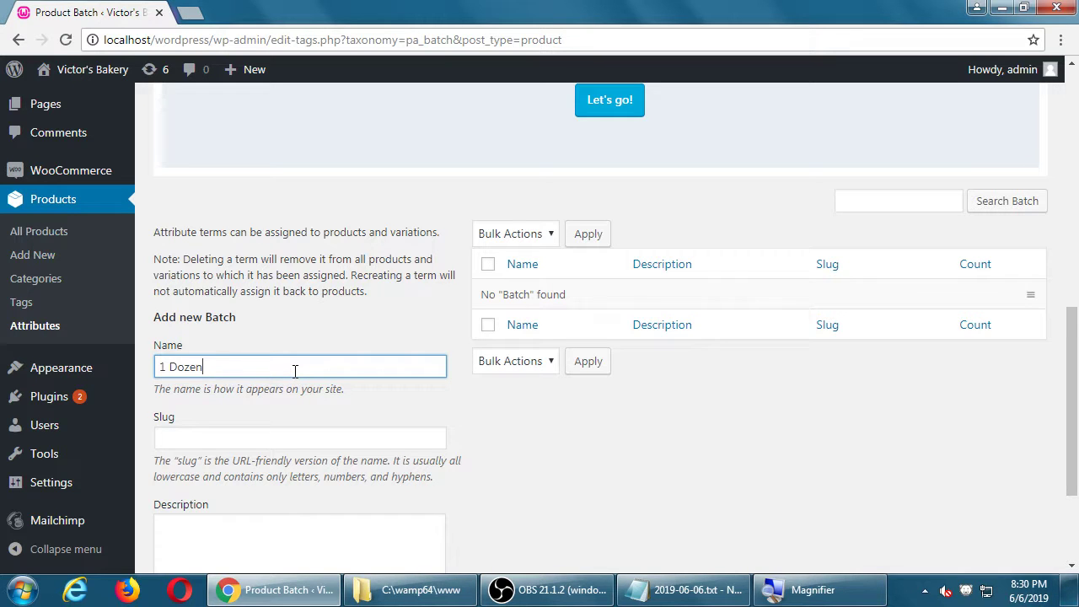
pyautogui.scroll(-1, 312, 361)
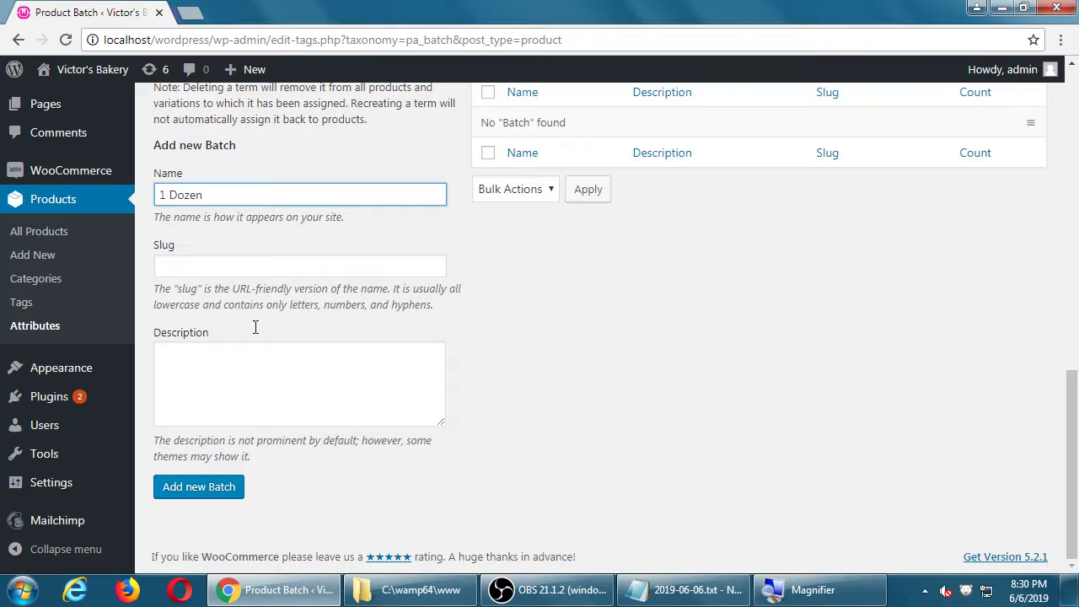
pyautogui.click(221, 495)
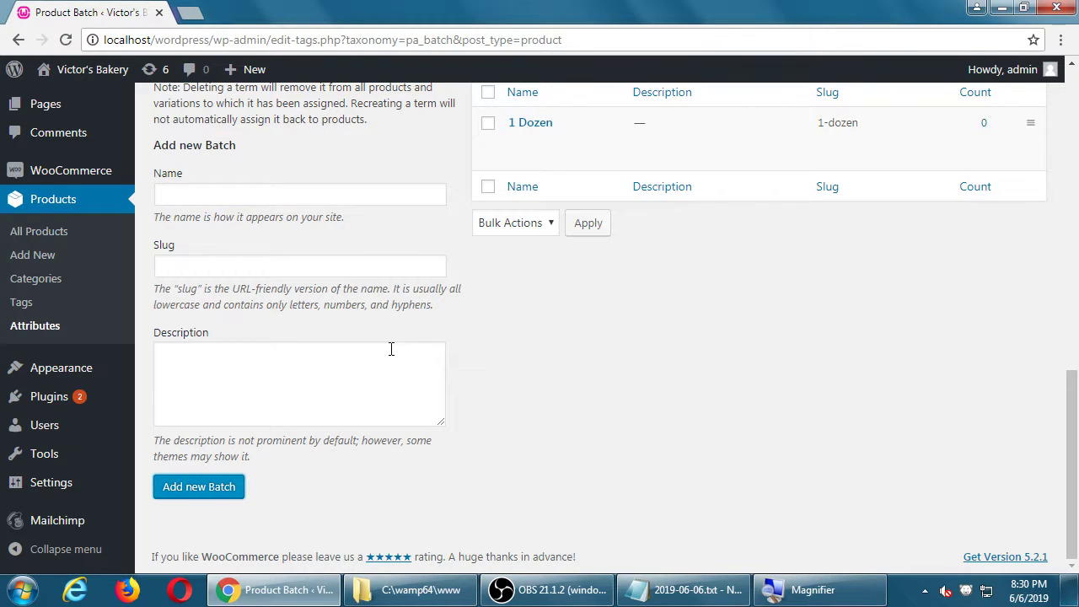
# - Add two more terms, "2 Dozen" and "1/2 Dozen", to the Batch attribute
pyautogui.scroll(1, 411, 348)
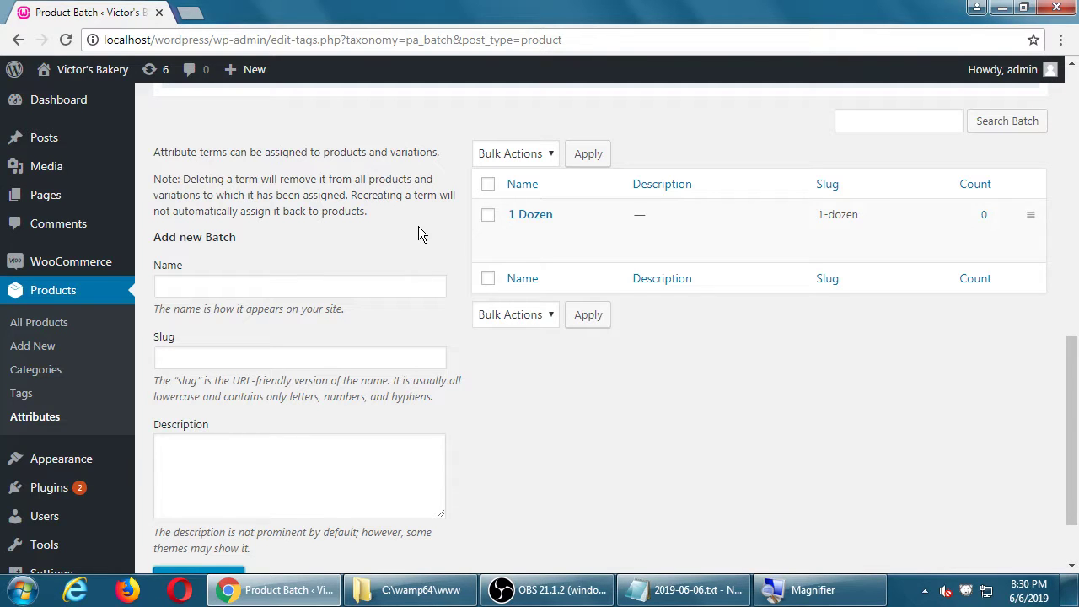
pyautogui.click(379, 281)
pyautogui.write('2 Dozen')
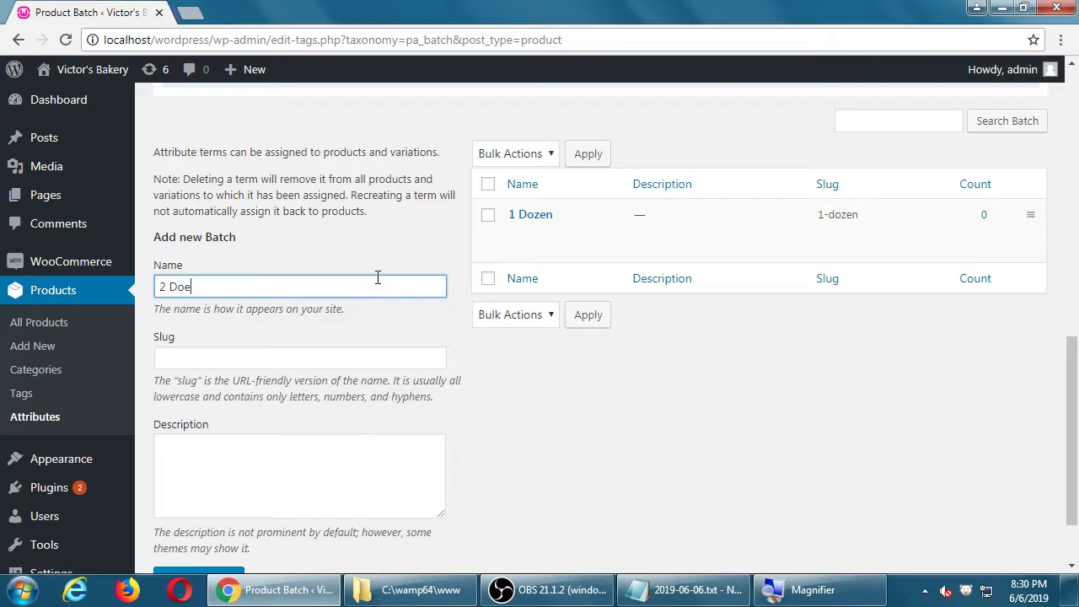
pyautogui.scroll(-2, 378, 277)
pyautogui.click(222, 486)
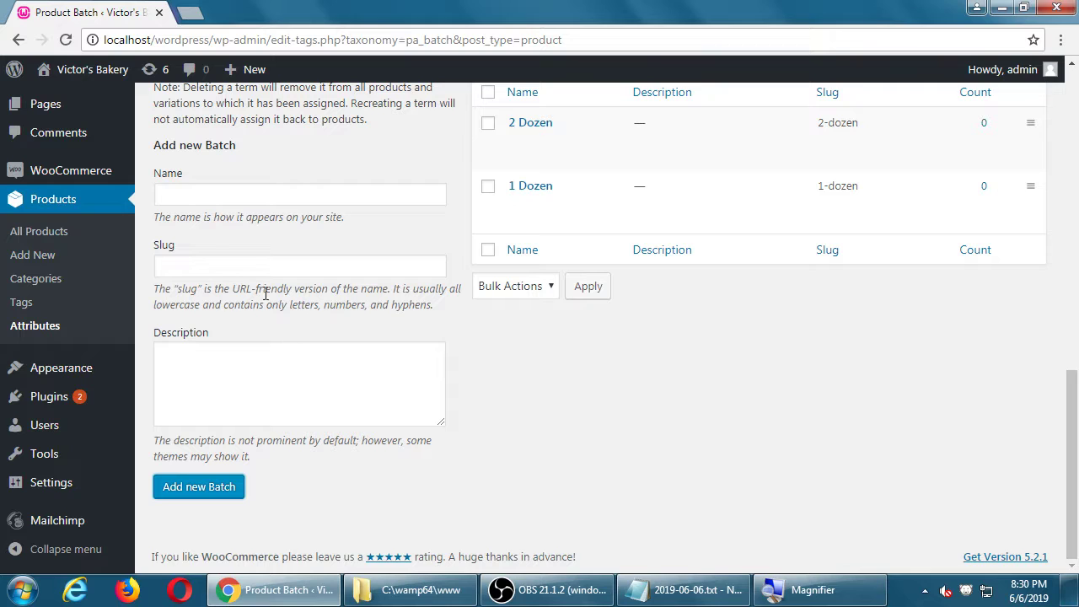
pyautogui.click(246, 195)
pyautogui.write('1/2 Dozen')
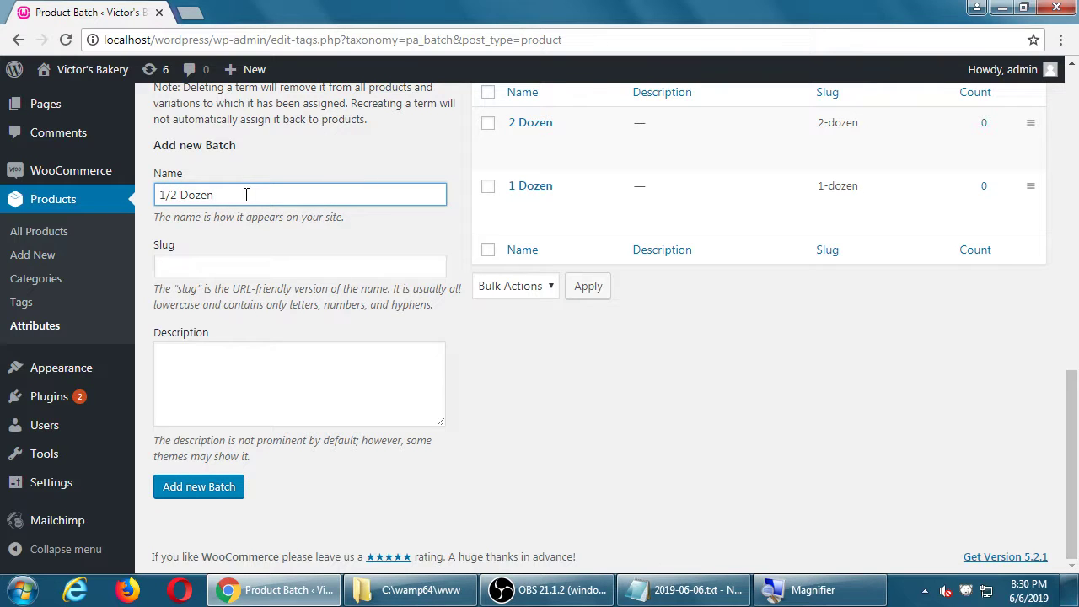
pyautogui.click(213, 493)
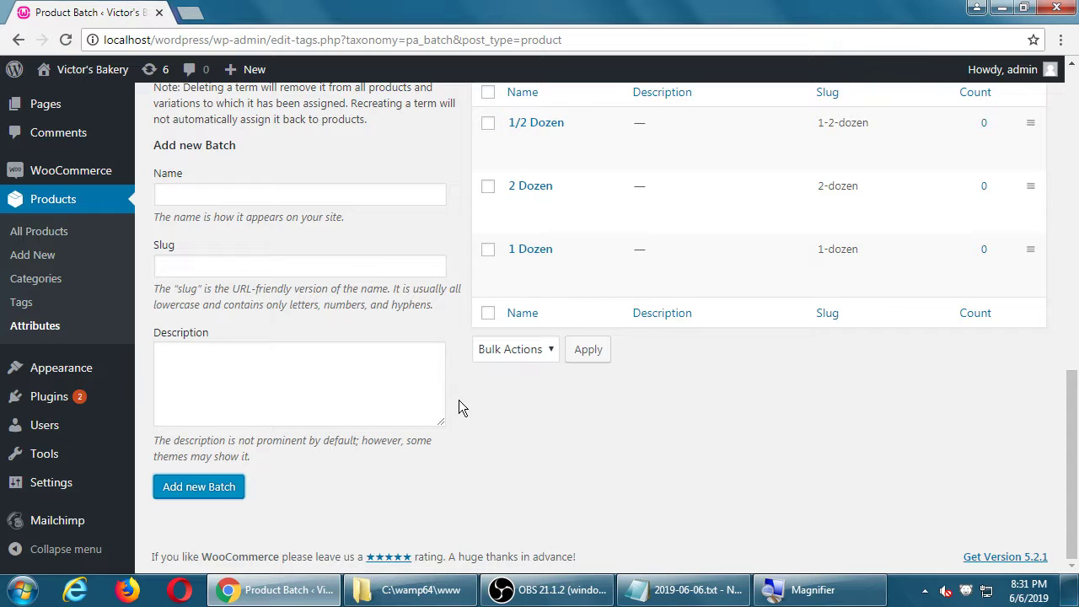
# - Return to the product Attributes page and add a new attribute named "Size"
pyautogui.scroll(3, 459, 399)
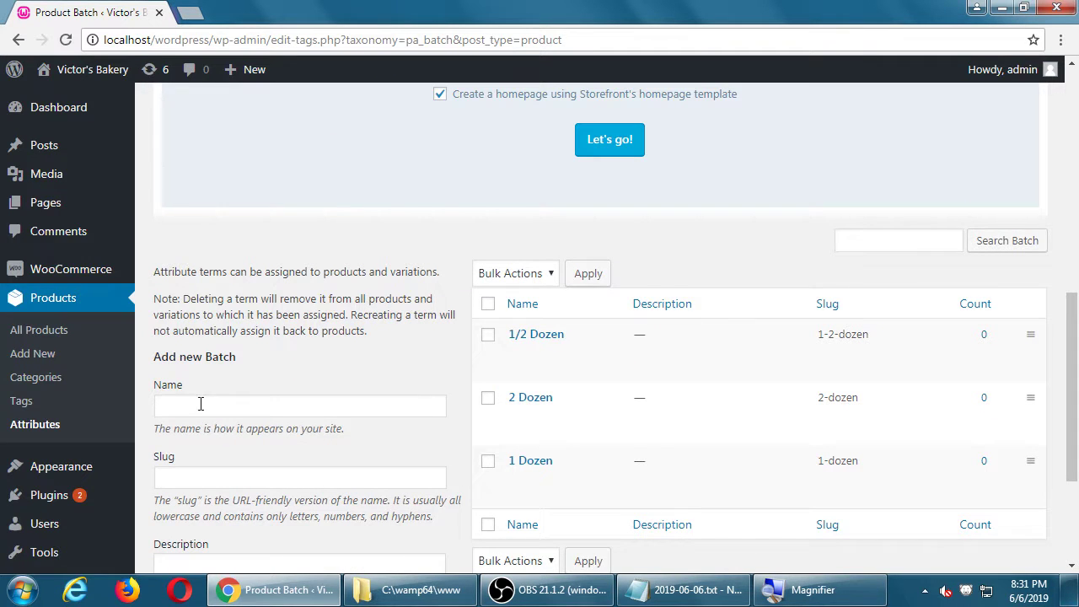
pyautogui.click(46, 429)
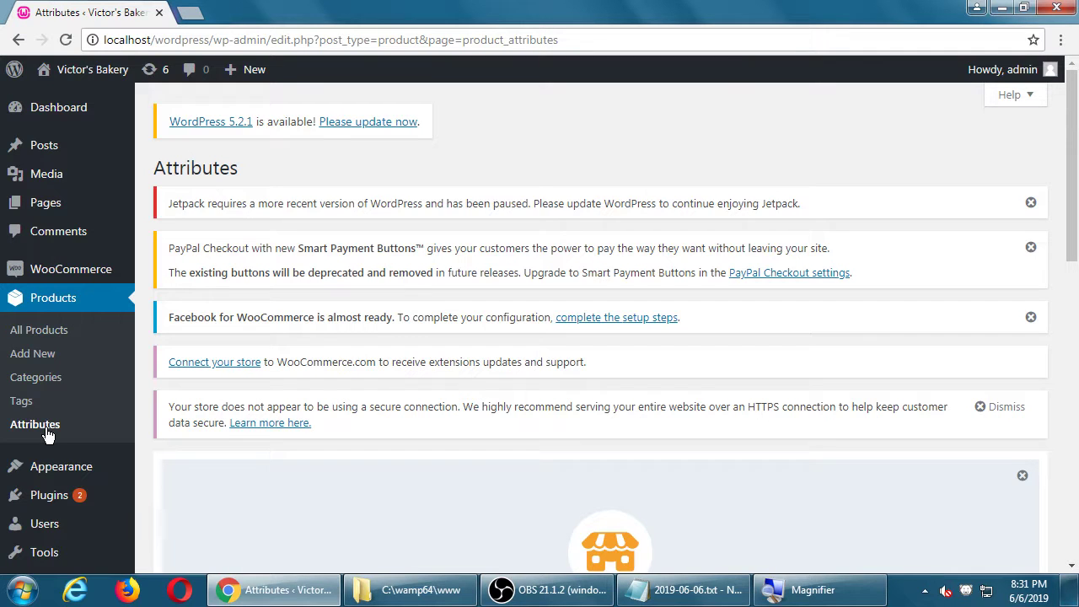
pyautogui.scroll(-8, 268, 401)
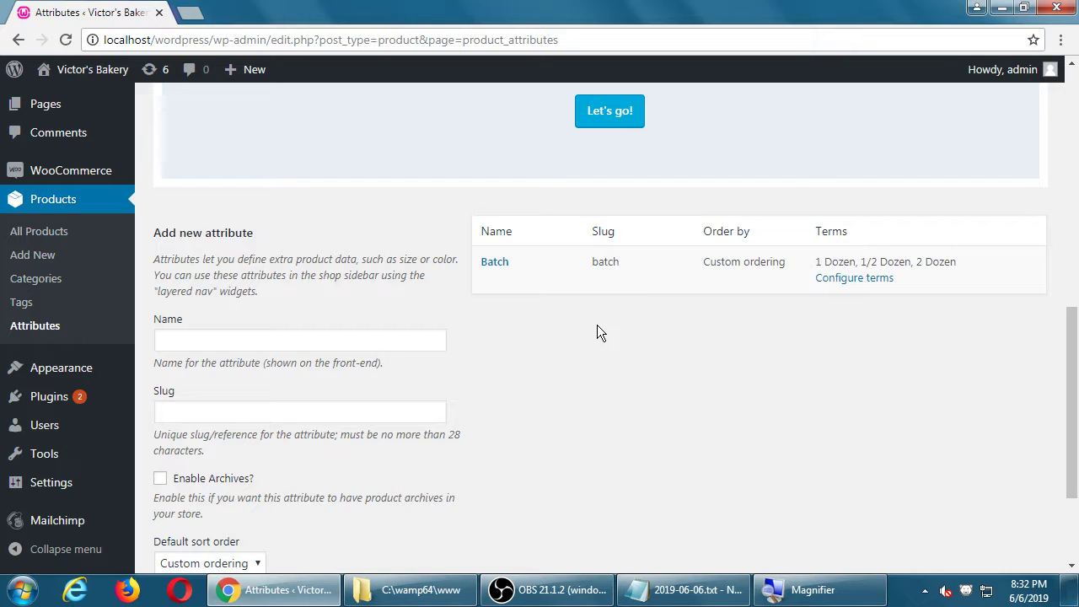
pyautogui.click(419, 340)
pyautogui.write('Size')
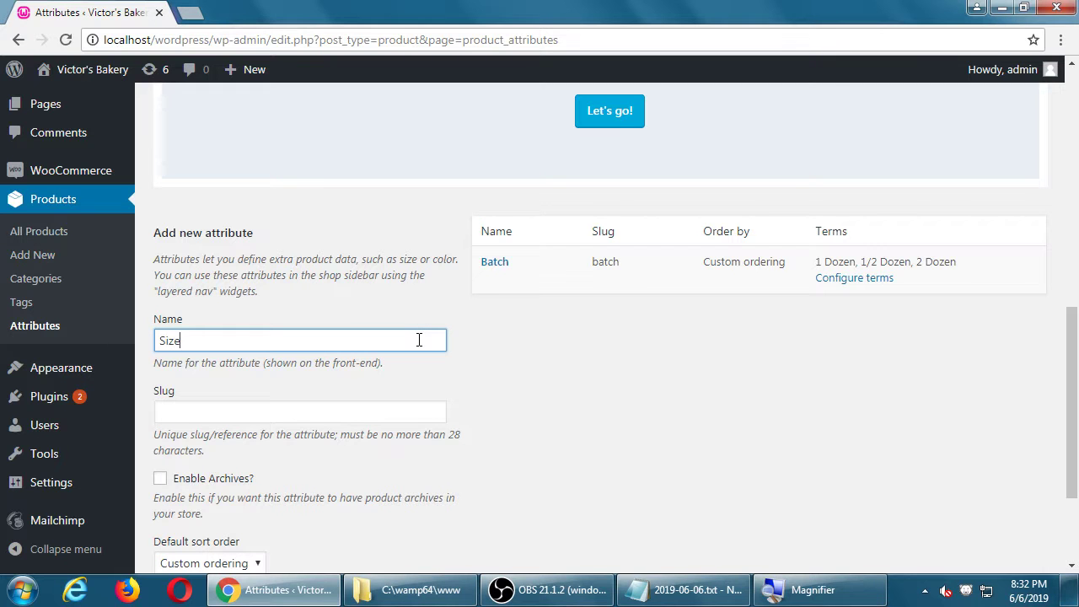
pyautogui.scroll(-2, 349, 447)
pyautogui.click(217, 532)
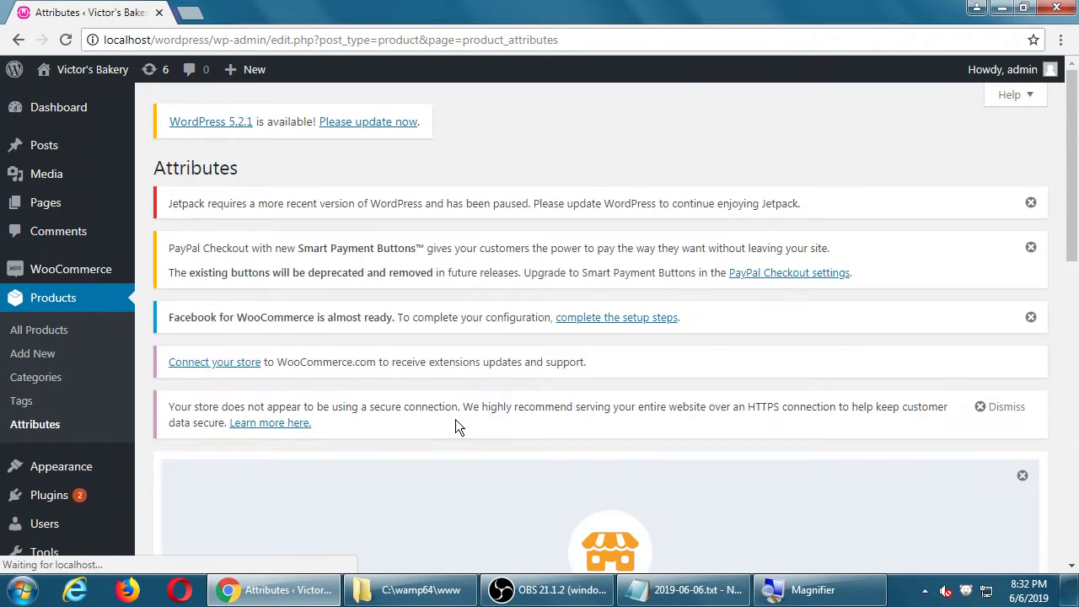
# - Open the term configuration page of the Size attribute and go to its form for adding a new term
pyautogui.scroll(-8, 455, 419)
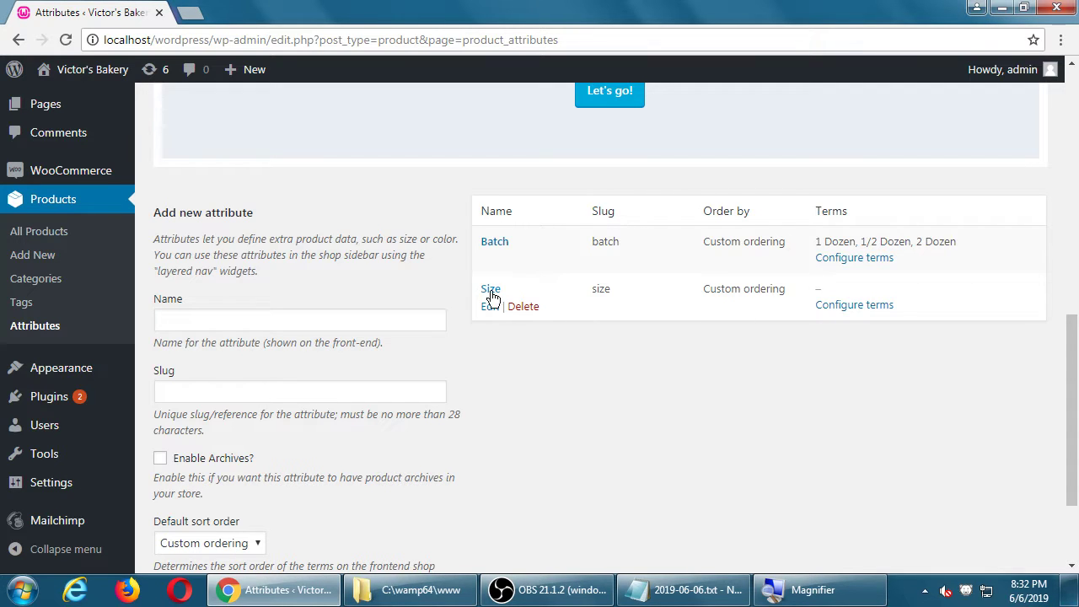
pyautogui.click(854, 305)
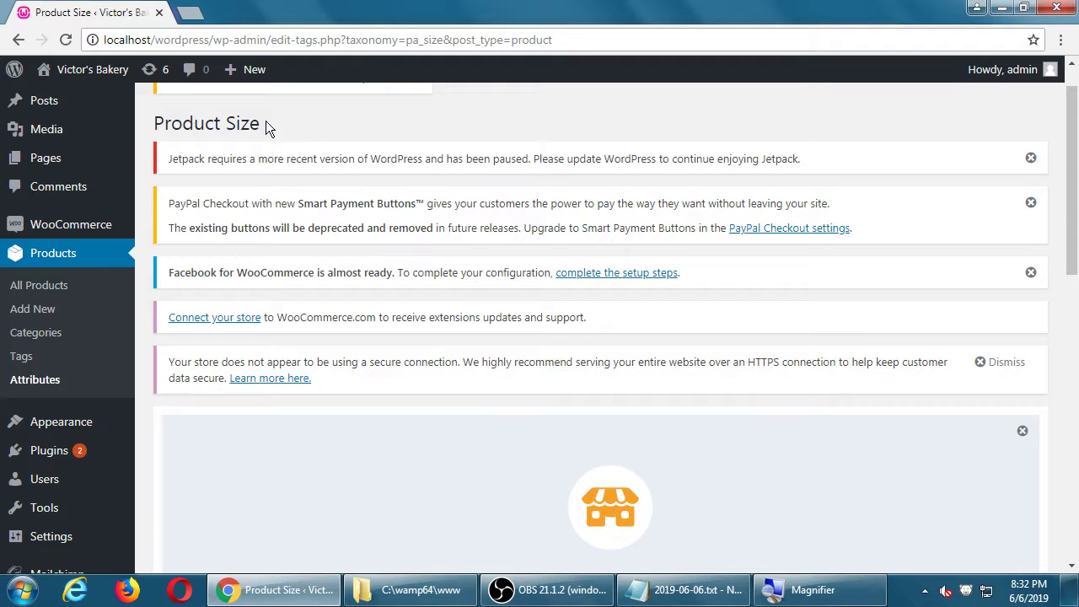
pyautogui.doubleClick(243, 123)
pyautogui.doubleClick(197, 123)
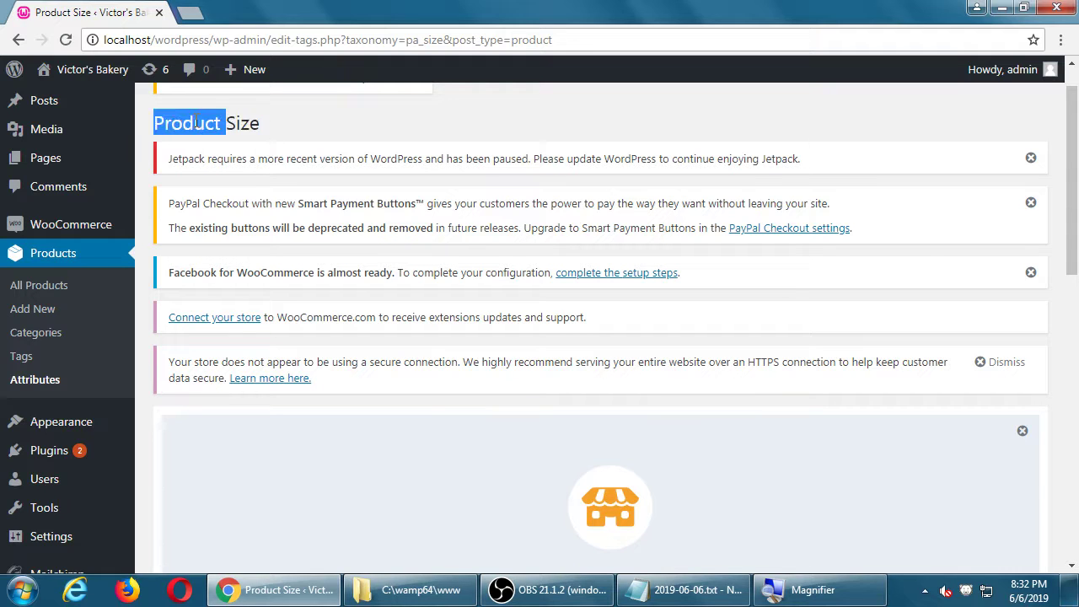
pyautogui.click(262, 131)
pyautogui.doubleClick(181, 125)
pyautogui.doubleClick(243, 124)
pyautogui.scroll(-7, 243, 125)
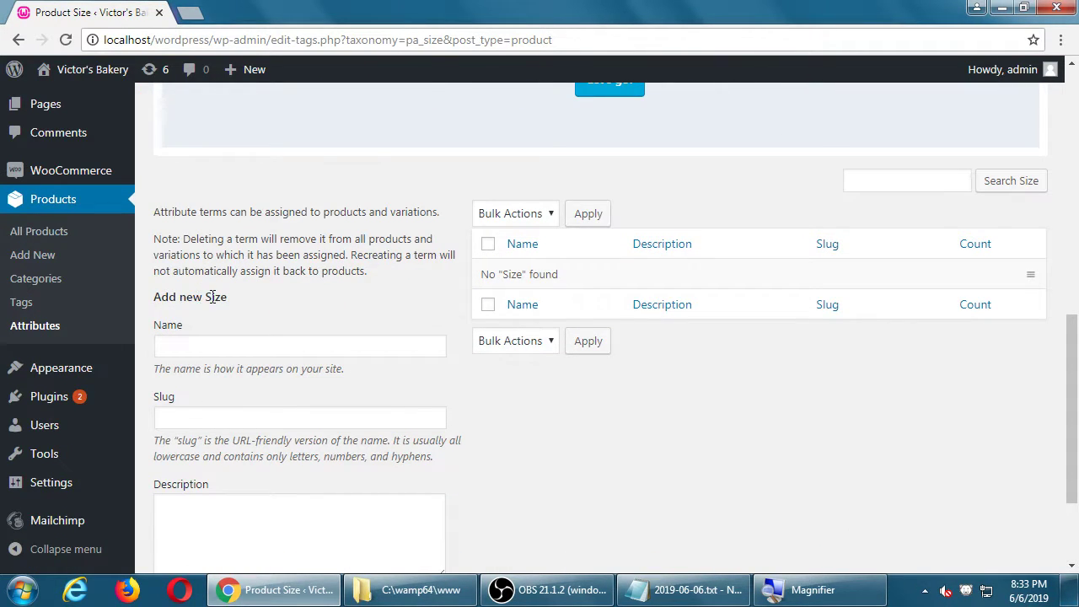
# - Add the term "Small" to the Size attribute
pyautogui.click(232, 355)
pyautogui.write('Small')
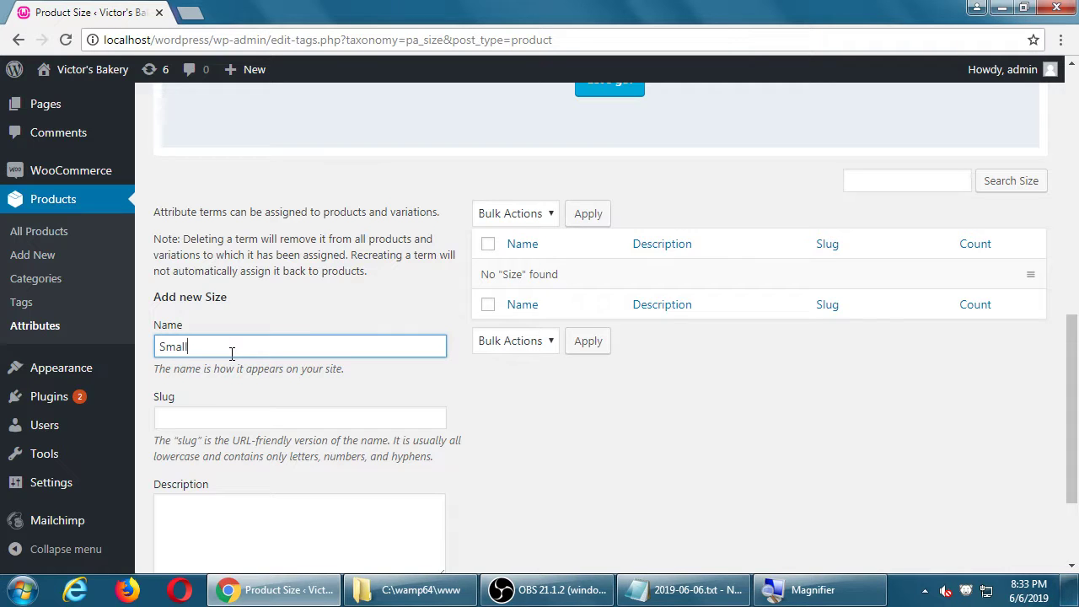
pyautogui.scroll(-2, 232, 354)
pyautogui.click(193, 494)
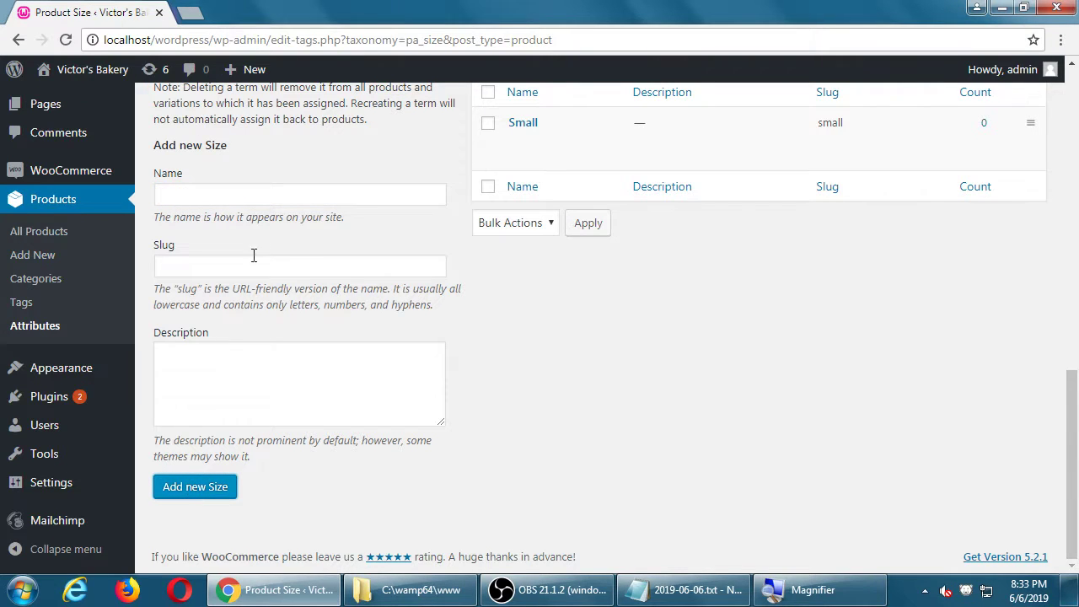
# - Add the terms "Medium" and "Large" to the Size attribute
pyautogui.click(236, 191)
pyautogui.write('Medium')
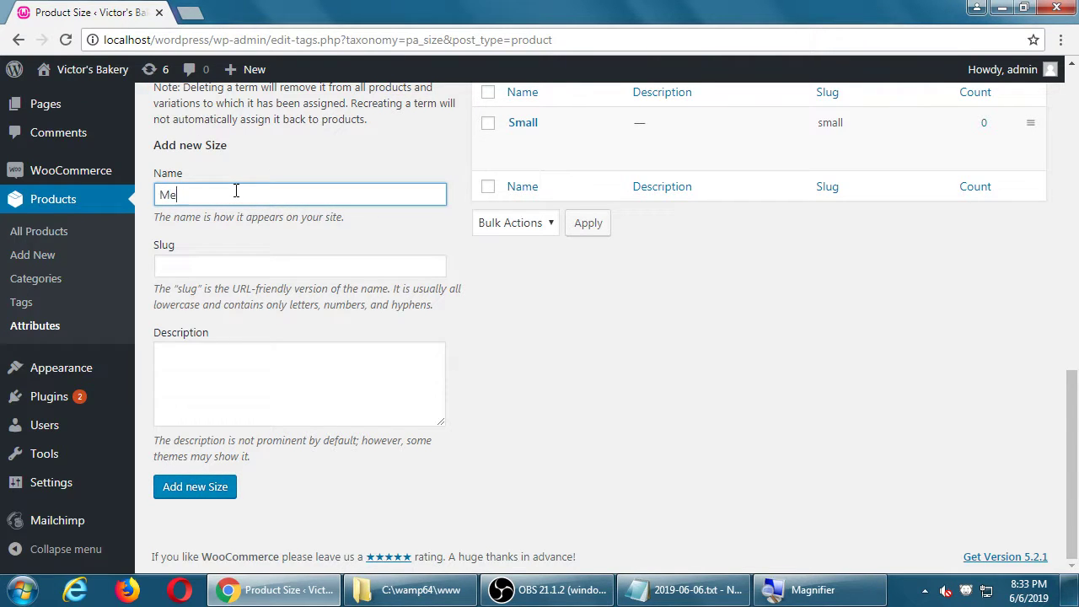
pyautogui.click(181, 490)
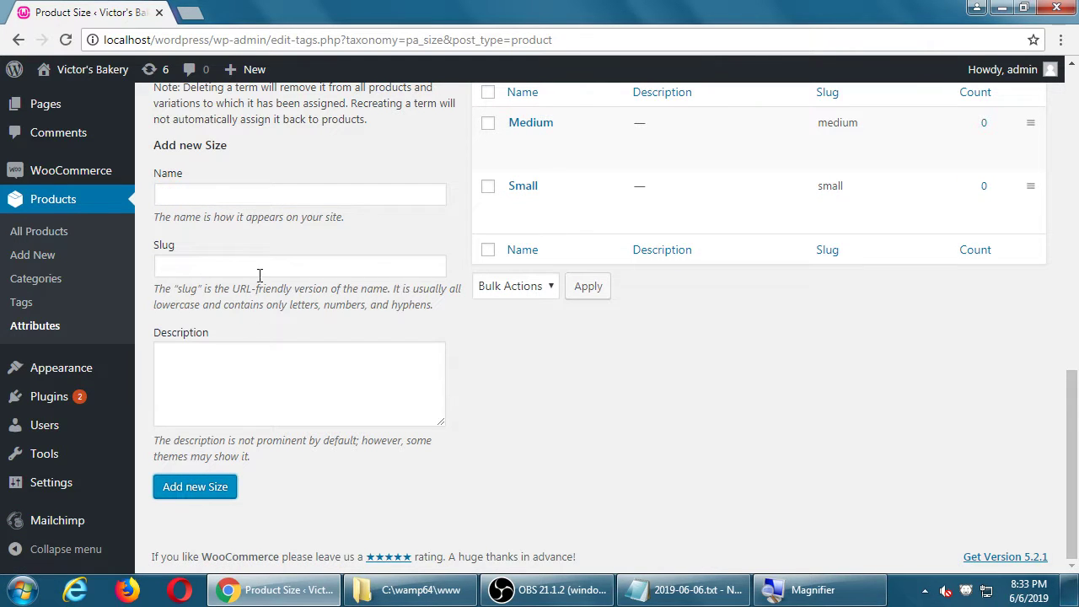
pyautogui.click(229, 190)
pyautogui.write('Large')
pyautogui.press('Return')
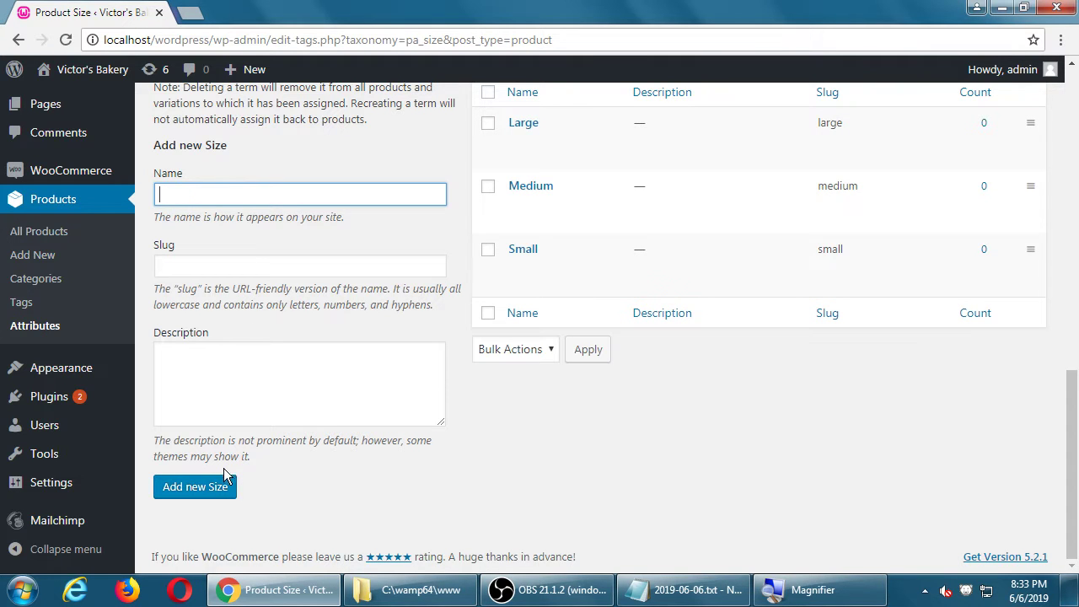
# - Return to the product Attributes page and review the terms listed for the Batch and Size attributes
pyautogui.click(208, 490)
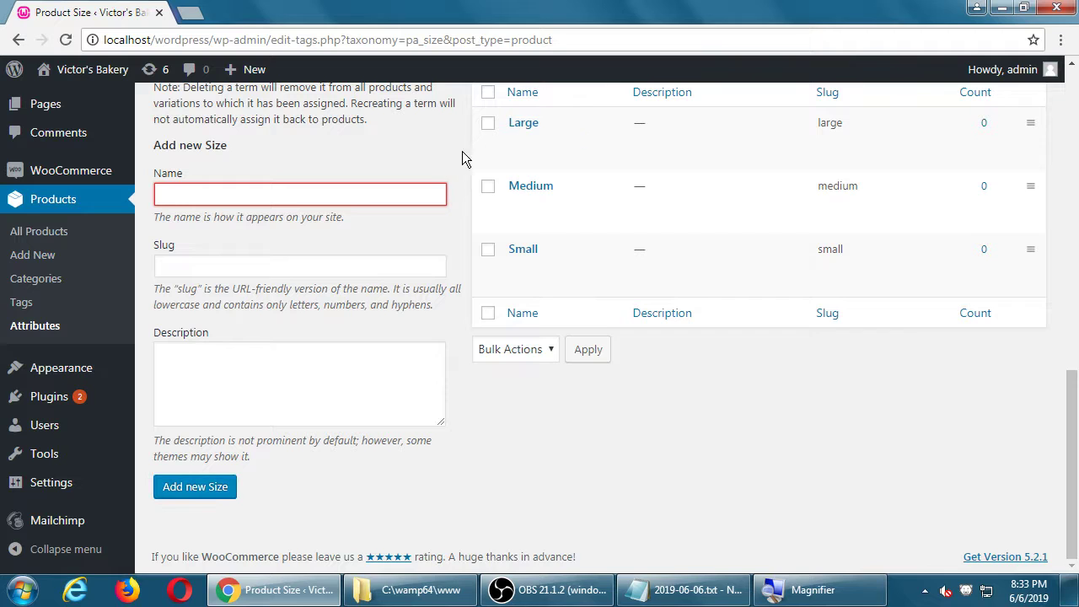
pyautogui.moveTo(516, 289)
pyautogui.click(24, 330)
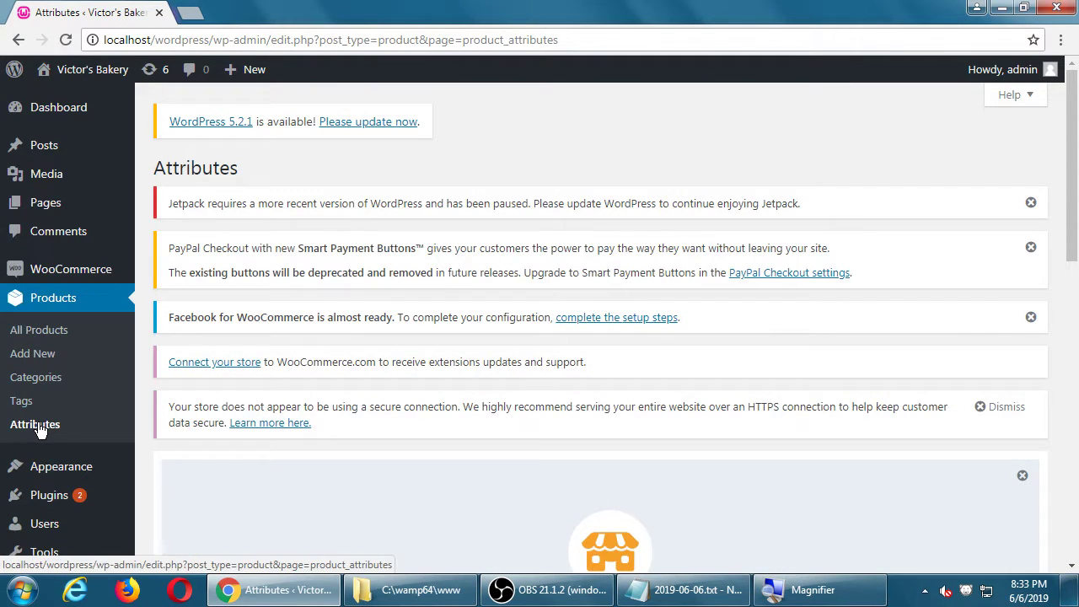
pyautogui.scroll(-1, 188, 424)
pyautogui.scroll(-7, 188, 424)
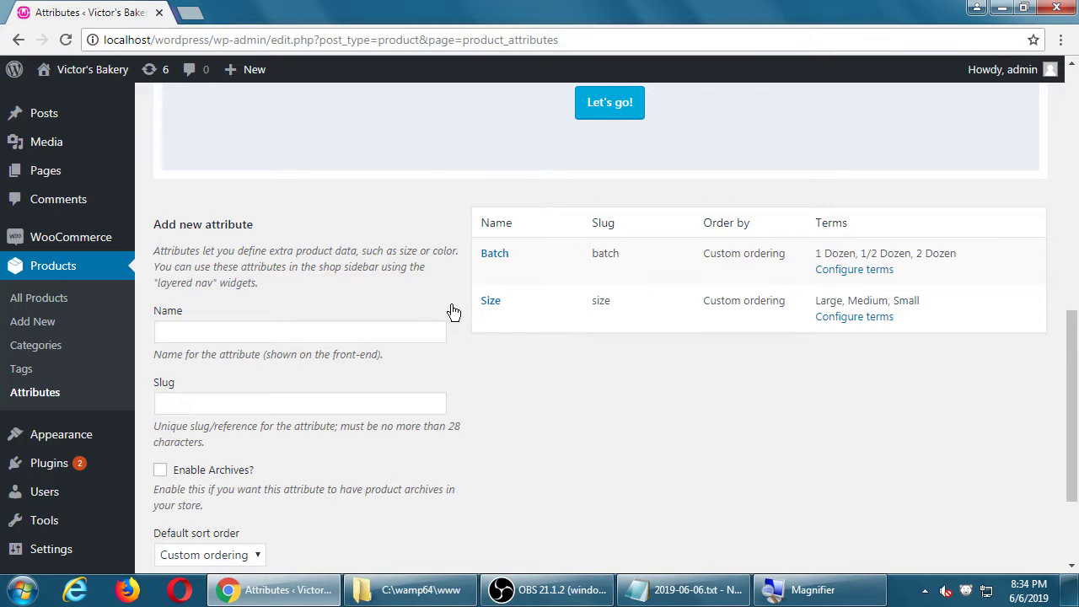
# - Switch to the 2019-06-06.txt notes in Notepad and add "(Terms)" after "Add Values" in step 2 of the Variable Products list
pyautogui.hotkey('alt', 'Tab')
pyautogui.press('super+plus')
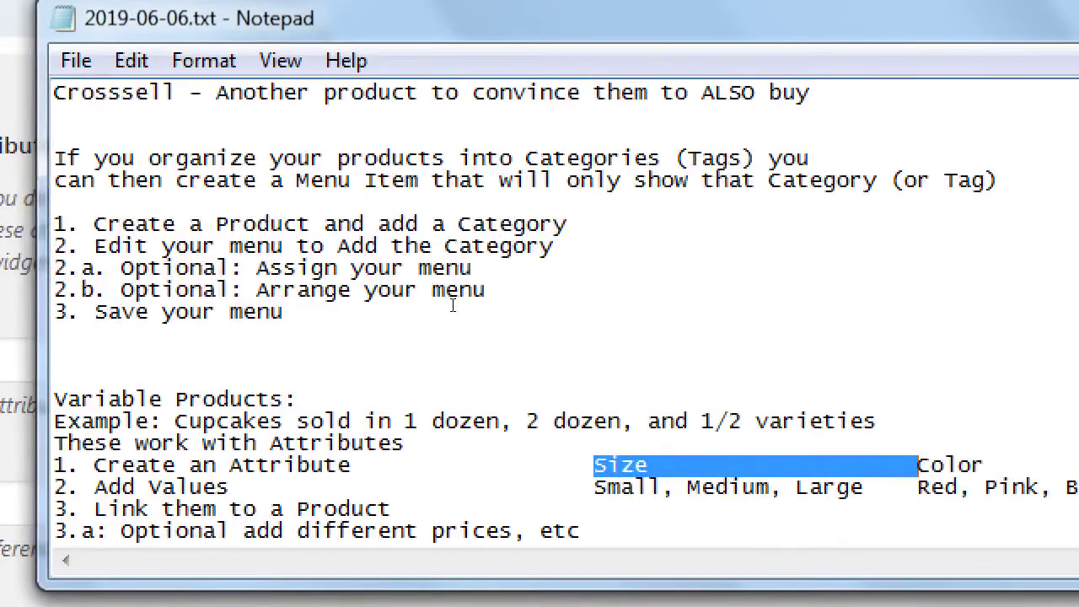
pyautogui.click(353, 381)
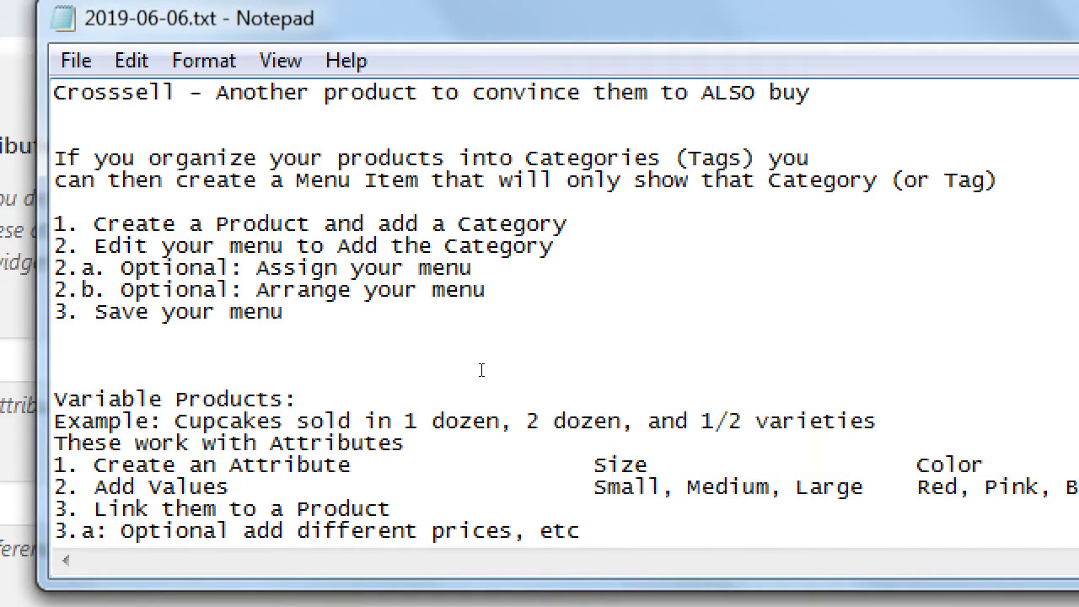
pyautogui.doubleClick(537, 388)
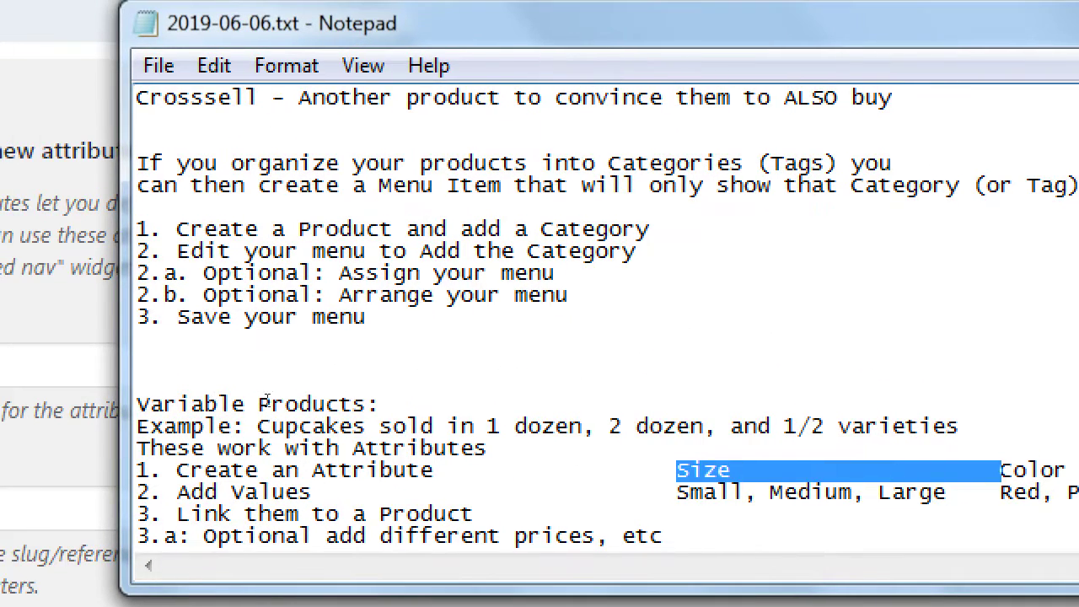
pyautogui.click(327, 398)
pyautogui.click(358, 398)
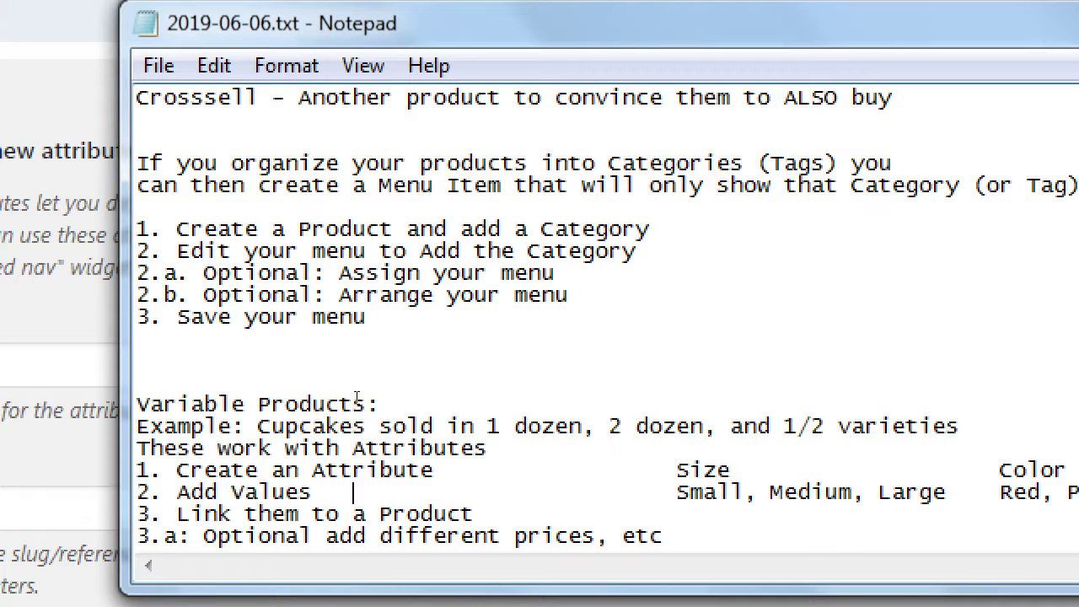
pyautogui.press('Left')
pyautogui.write('(T')
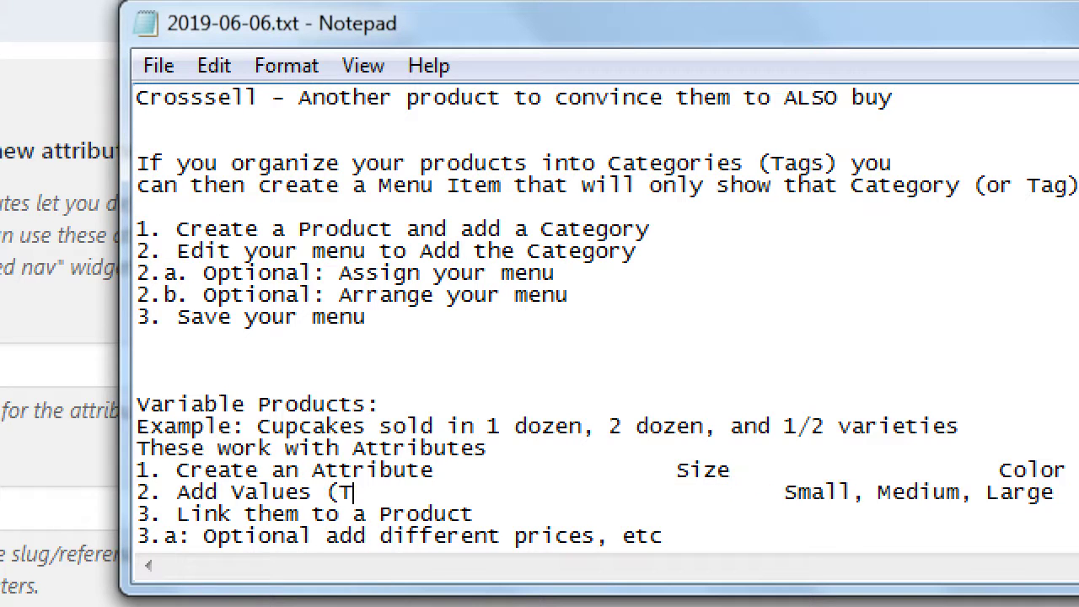
pyautogui.write('erms)')
pyautogui.press('Delete')
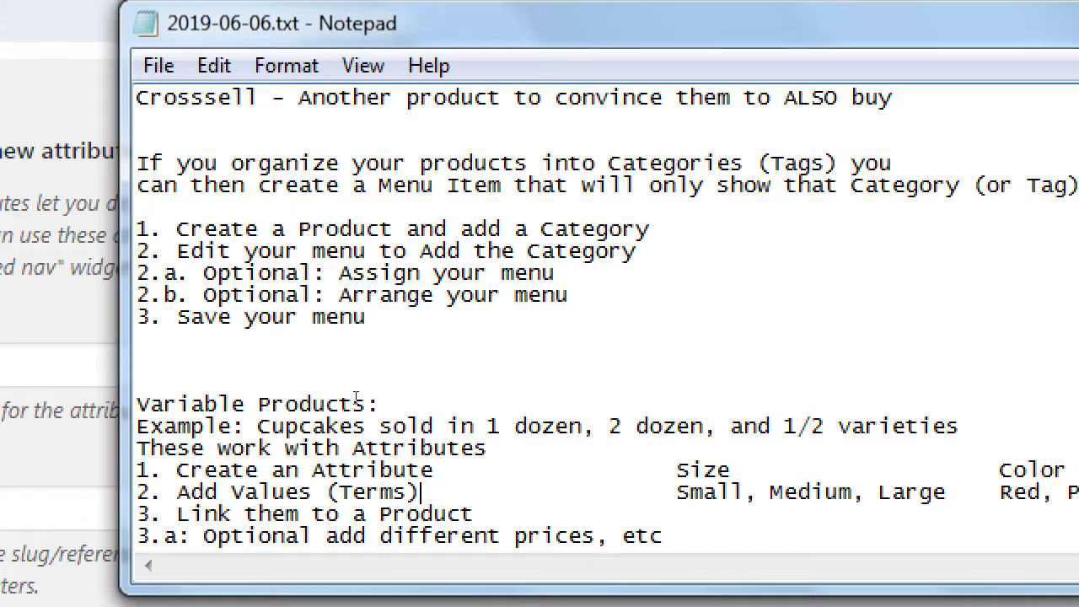
# - Highlight the word "Product" in step 3 of the Variable Products notes
pyautogui.doubleClick(321, 404)
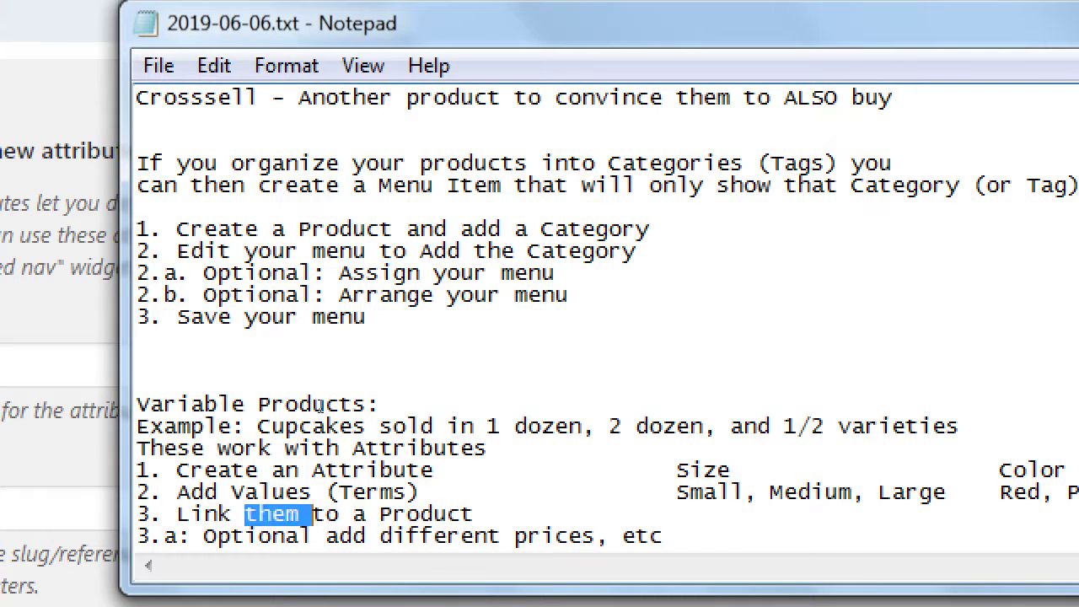
pyautogui.press('End')
pyautogui.hotkey('ctrl', 'shift', 'Left')
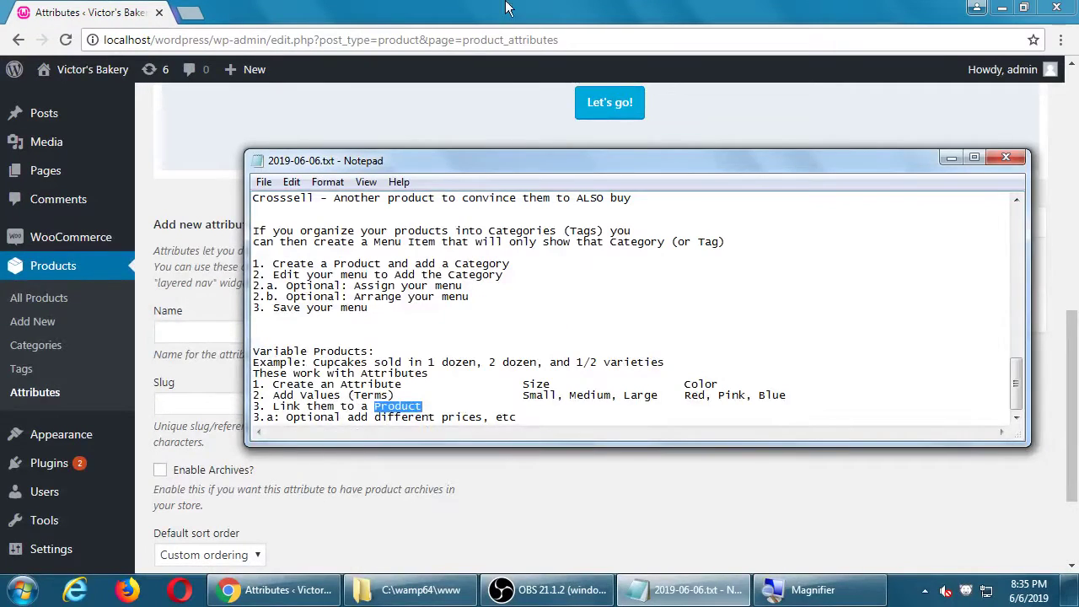
# - Switch back to the WordPress admin in Chrome, start a new product and title it "Cupcakes"
pyautogui.click(113, 214)
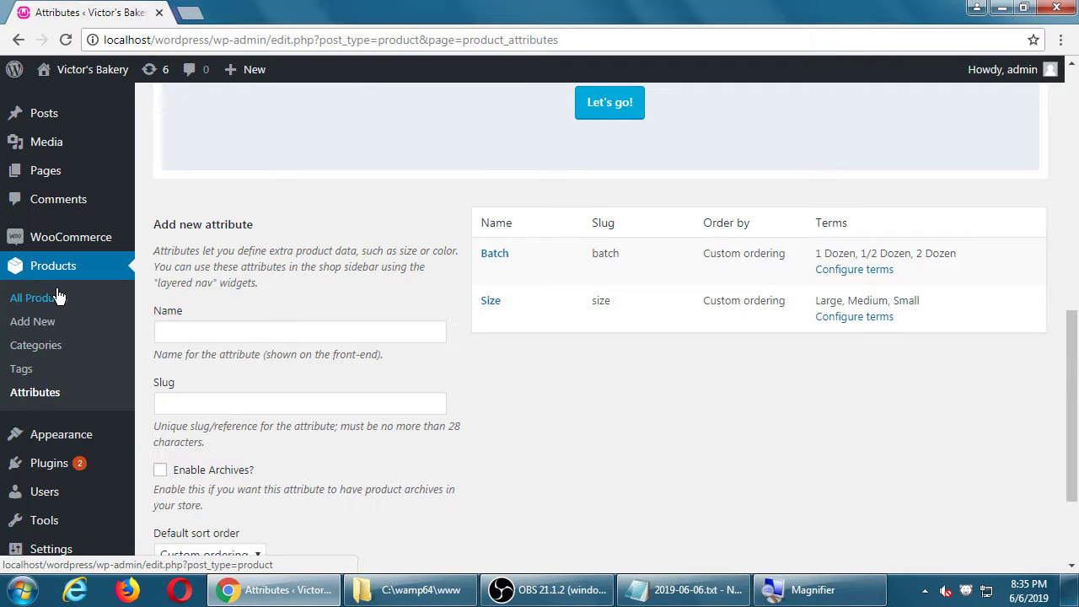
pyautogui.click(15, 329)
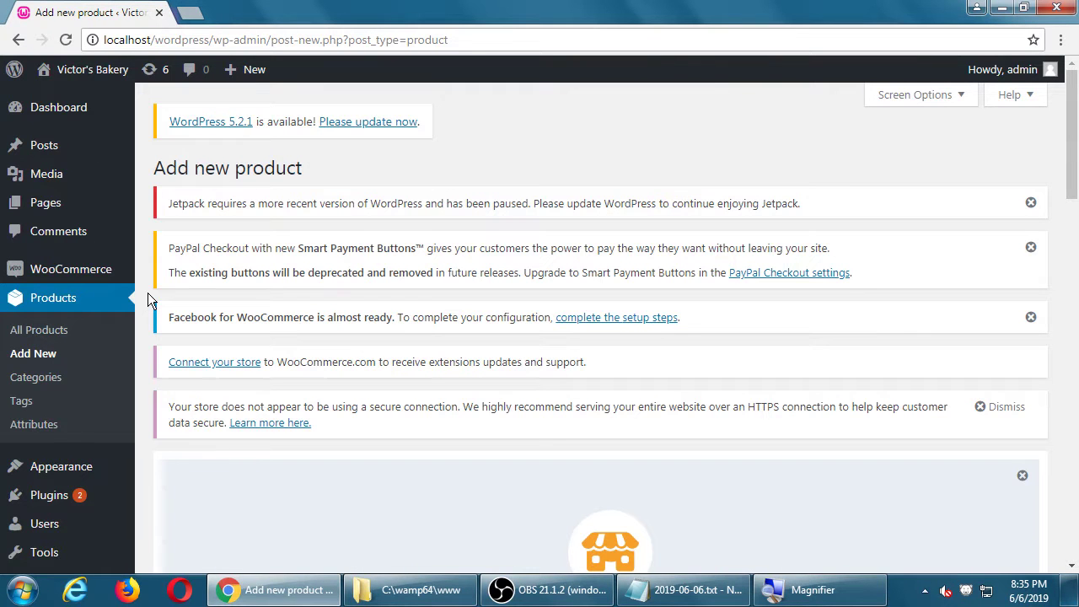
pyautogui.scroll(-7, 240, 278)
pyautogui.click(256, 257)
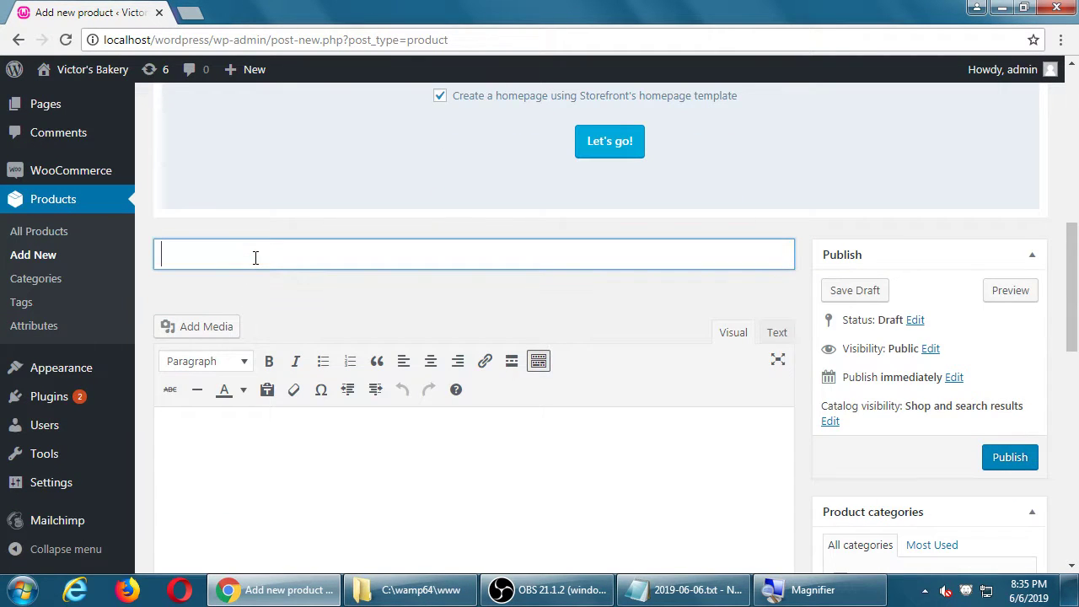
pyautogui.write('Cupcakes')
# - Create a new product category named "Cupcakes" and assign it to the product
pyautogui.scroll(-1, 357, 267)
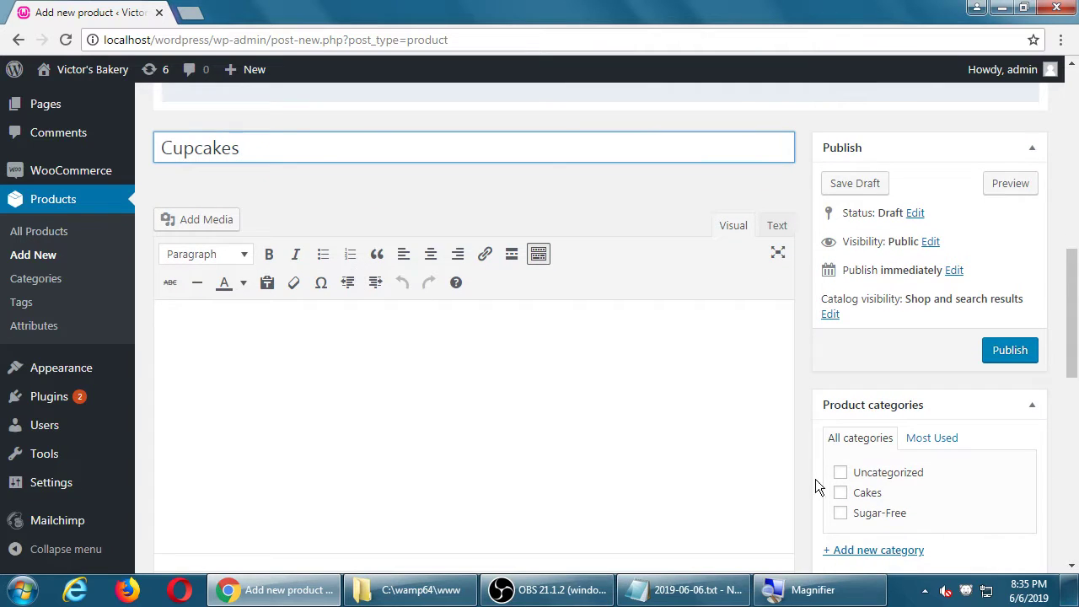
pyautogui.click(860, 549)
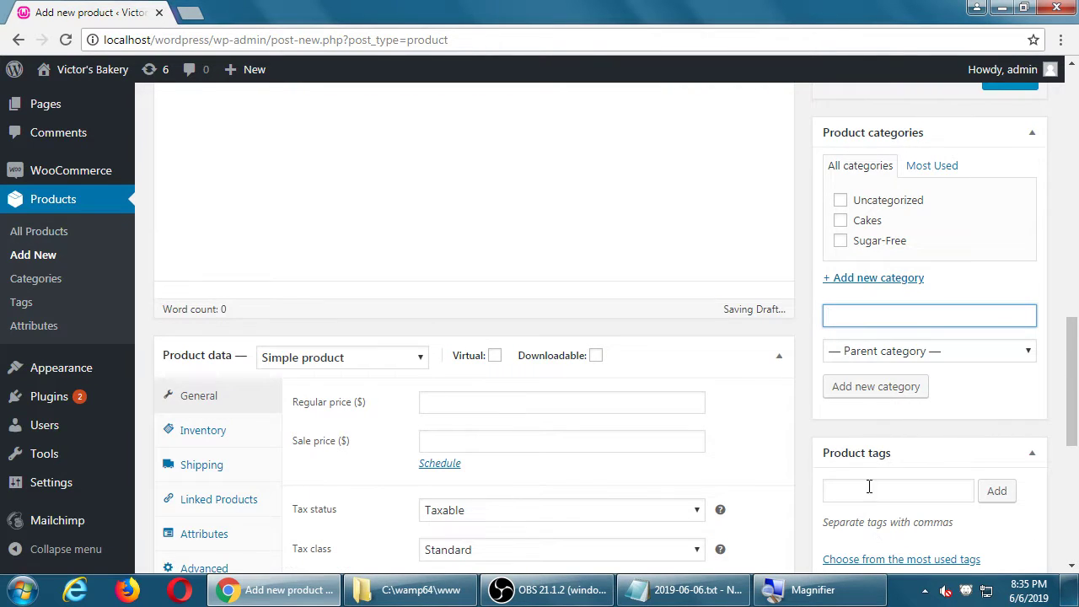
pyautogui.write('Cupcakes')
pyautogui.click(872, 386)
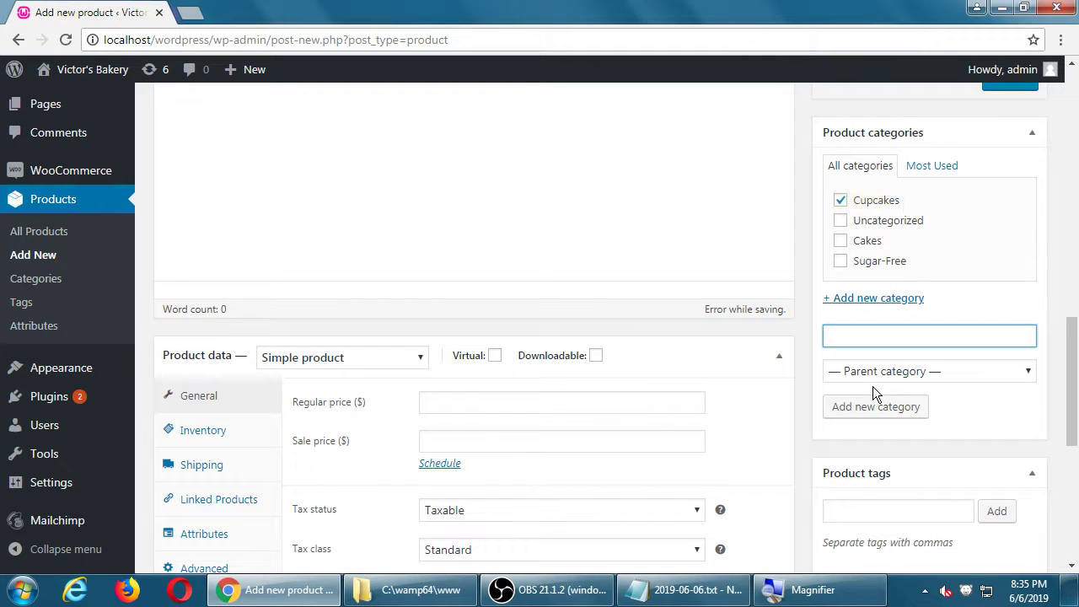
pyautogui.scroll(-1, 873, 387)
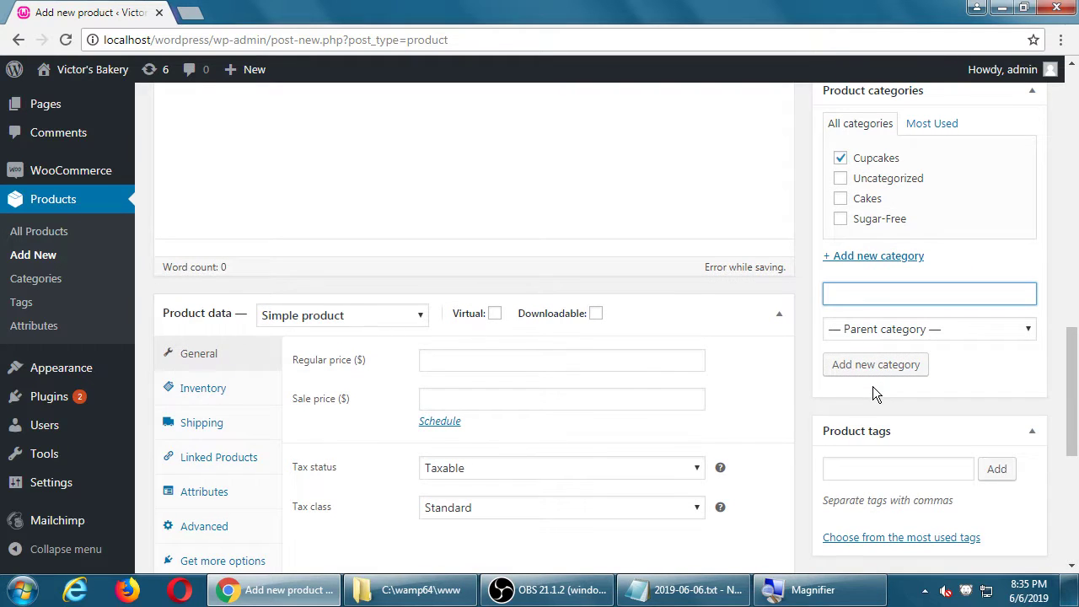
pyautogui.click(410, 319)
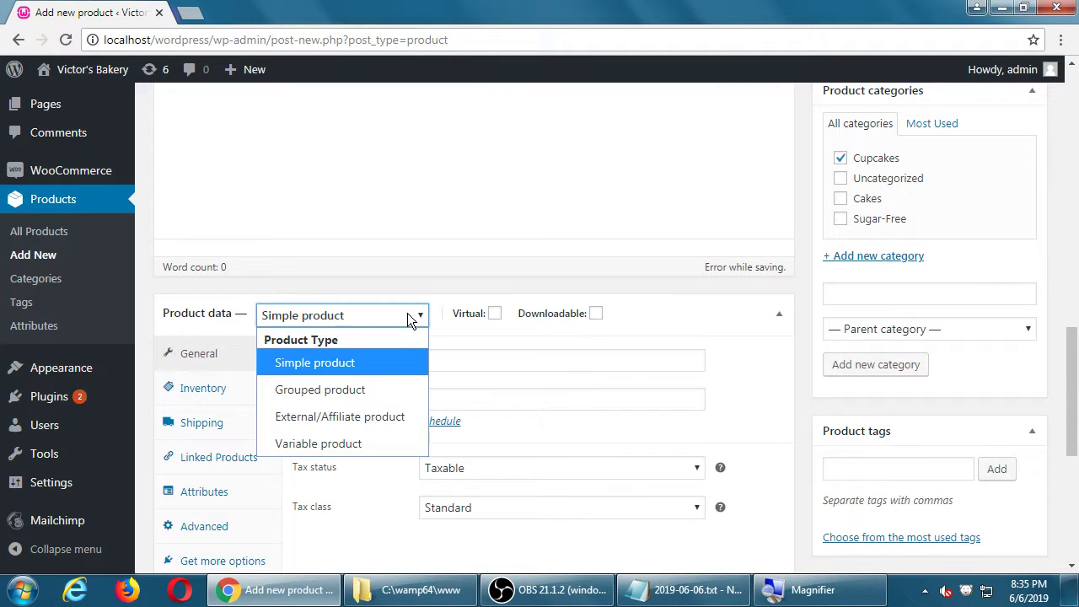
pyautogui.click(789, 273)
# - Enter the product description "Our batches of Cupcakes are very tasty. You just have to pick if you want 12, 24, or 6."
pyautogui.scroll(3, 793, 256)
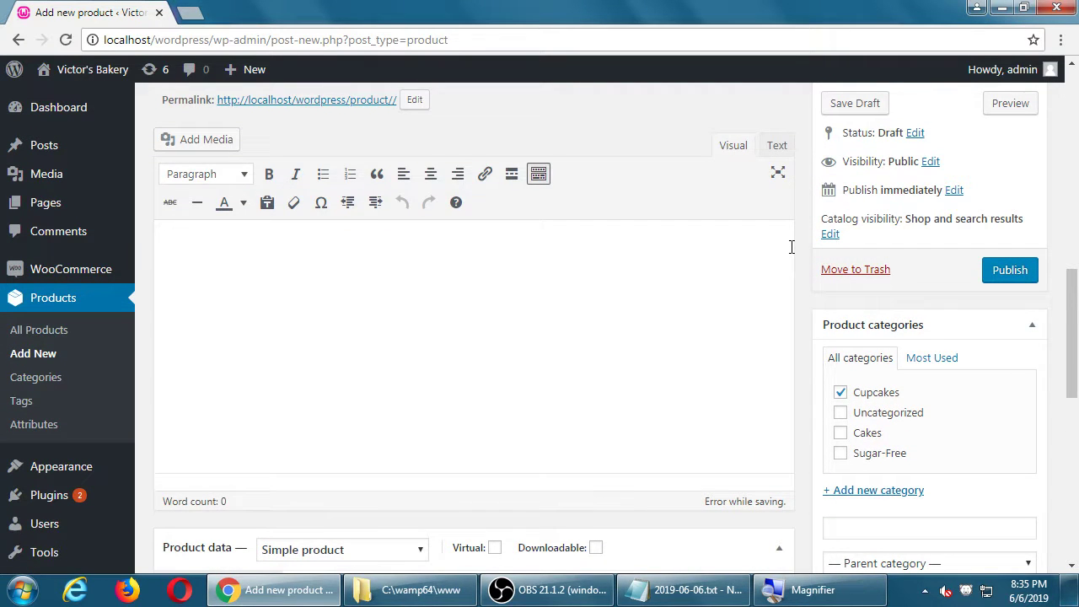
pyautogui.scroll(3, 792, 247)
pyautogui.scroll(-2, 565, 361)
pyautogui.click(555, 422)
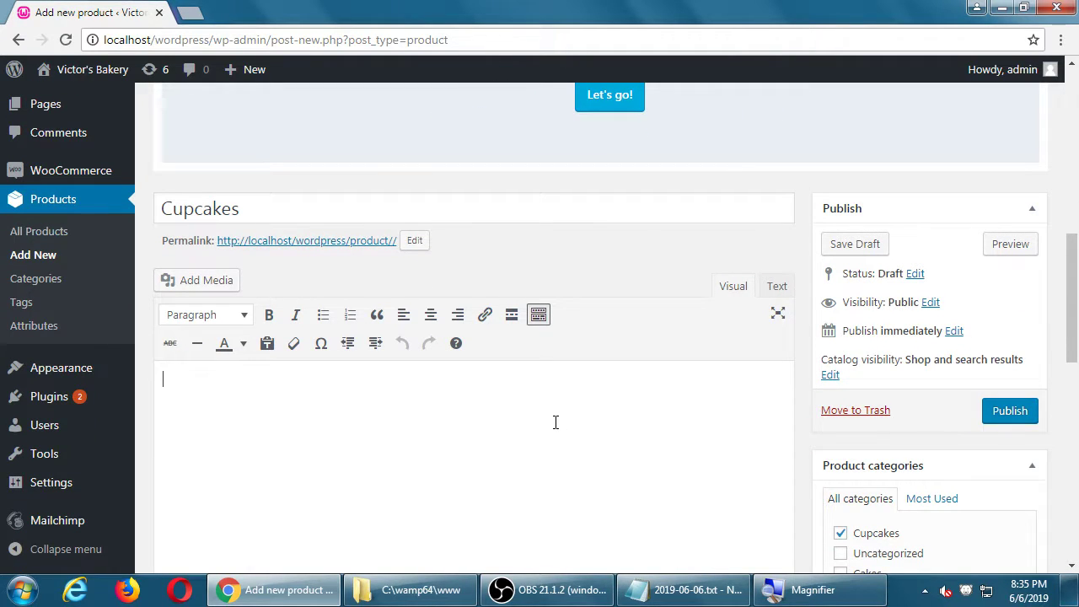
pyautogui.write('Our batches of Cupckaes')
pyautogui.press('BackSpace')
pyautogui.press('BackSpace')
pyautogui.press('BackSpace')
pyautogui.press('BackSpace')
pyautogui.write('akes')
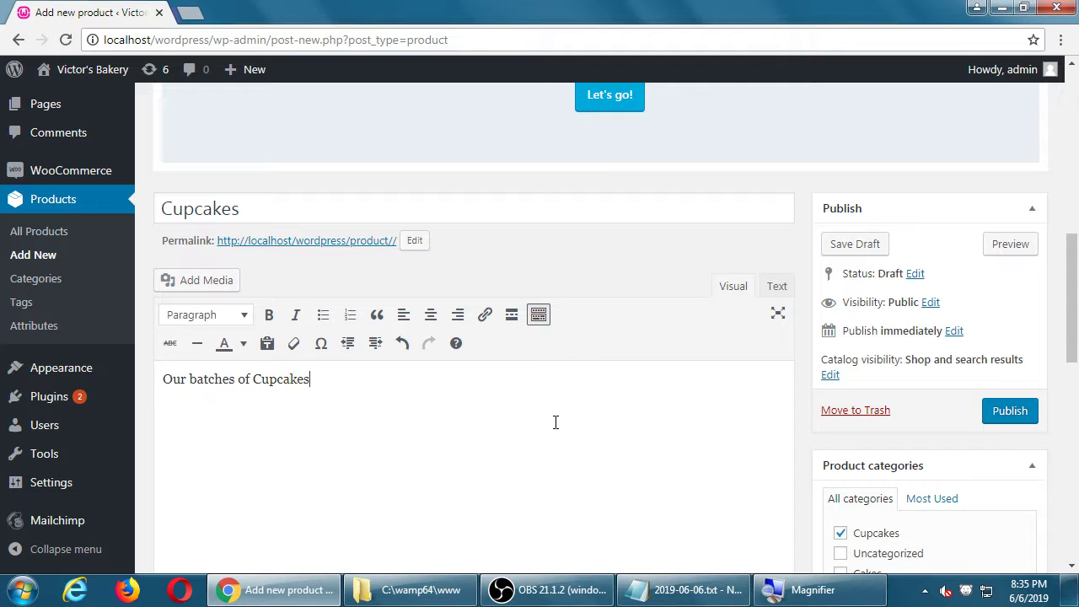
pyautogui.write(' are very tasty. You just ha')
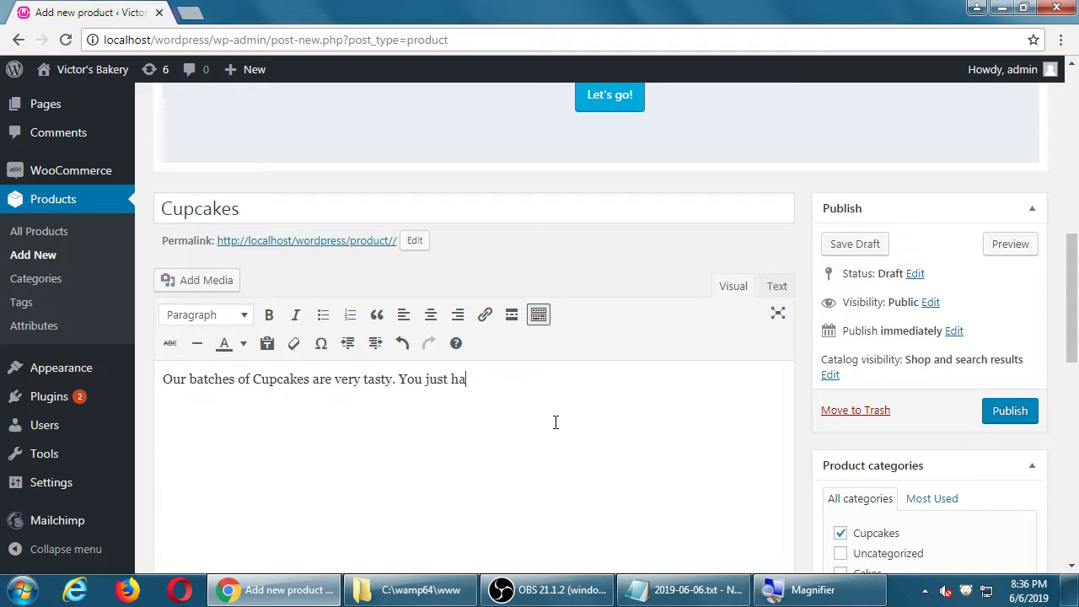
pyautogui.write('ve to pick if you want 12, 24, or 6.')
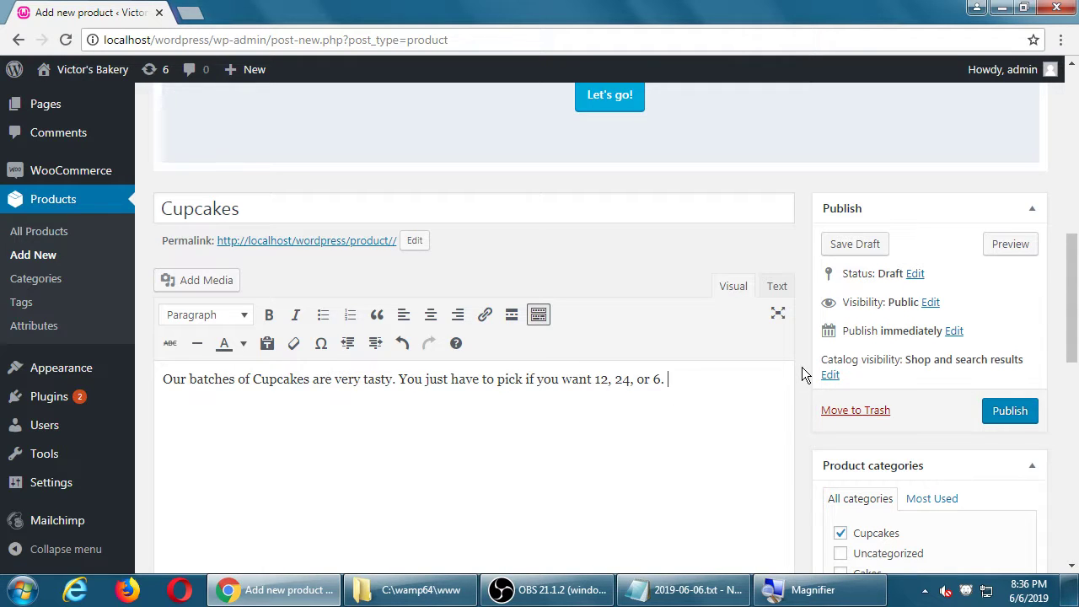
# - Set the product type of the Cupcakes product to Variable product
pyautogui.scroll(-1, 802, 368)
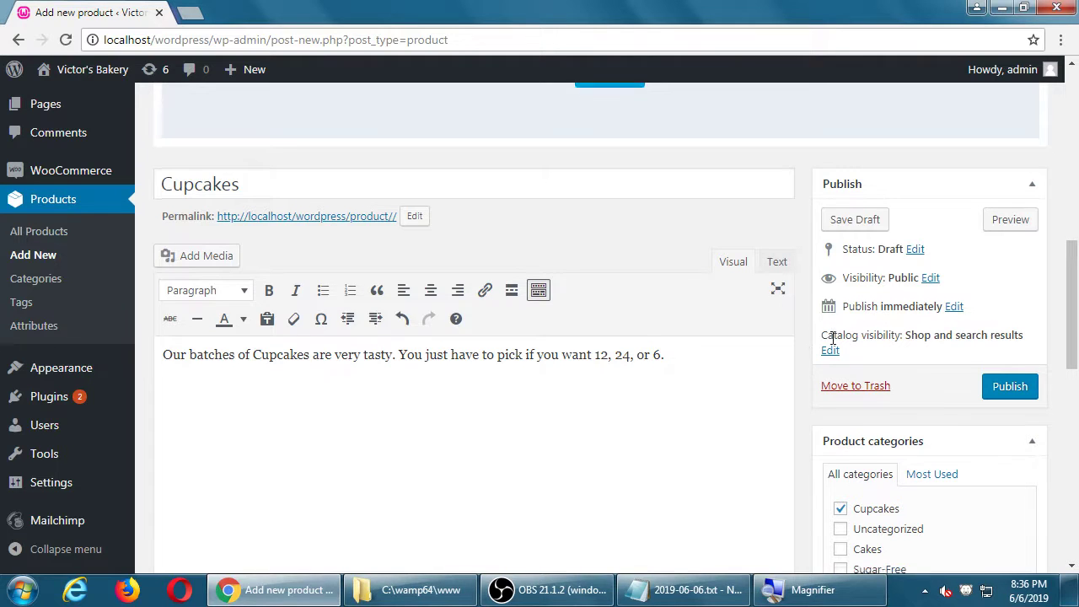
pyautogui.scroll(-2, 823, 349)
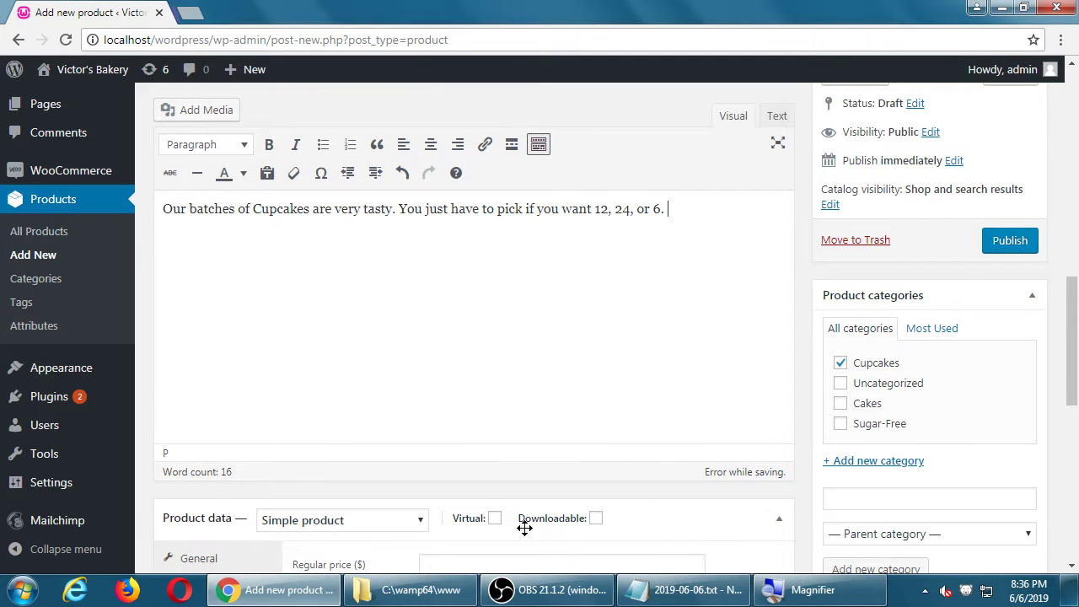
pyautogui.scroll(-1, 768, 503)
pyautogui.click(396, 505)
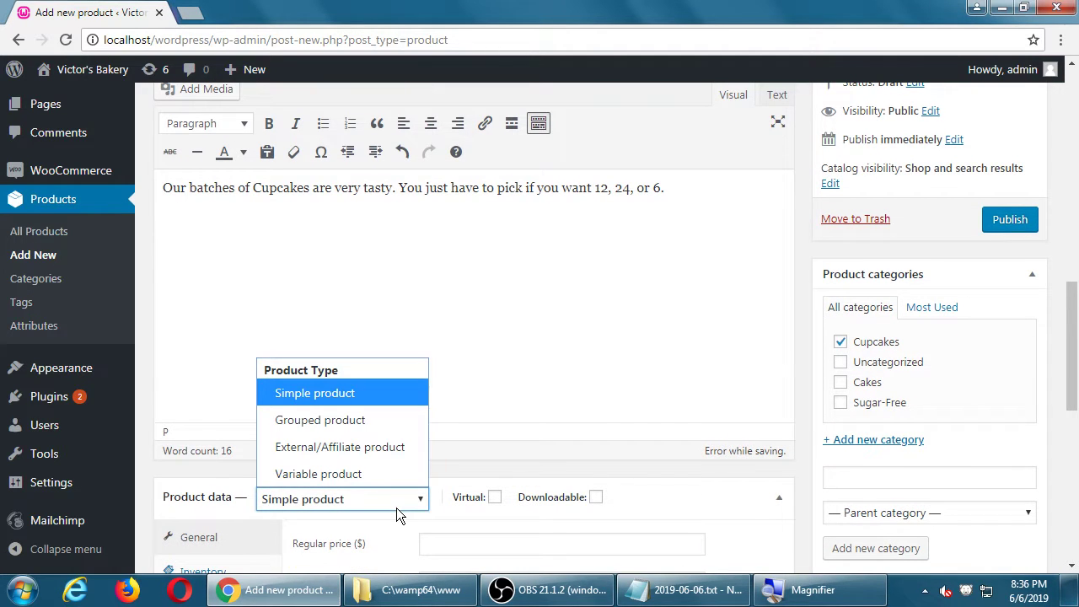
pyautogui.click(349, 474)
pyautogui.scroll(-3, 349, 472)
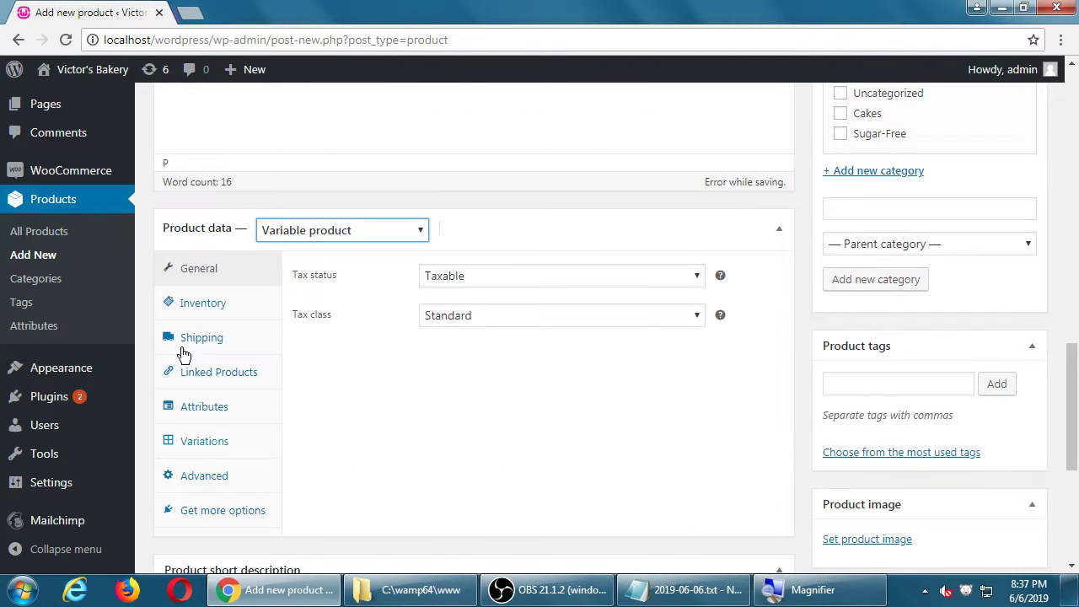
# - Switch the product type to Simple product to compare its options, and return it to Variable product
pyautogui.click(333, 231)
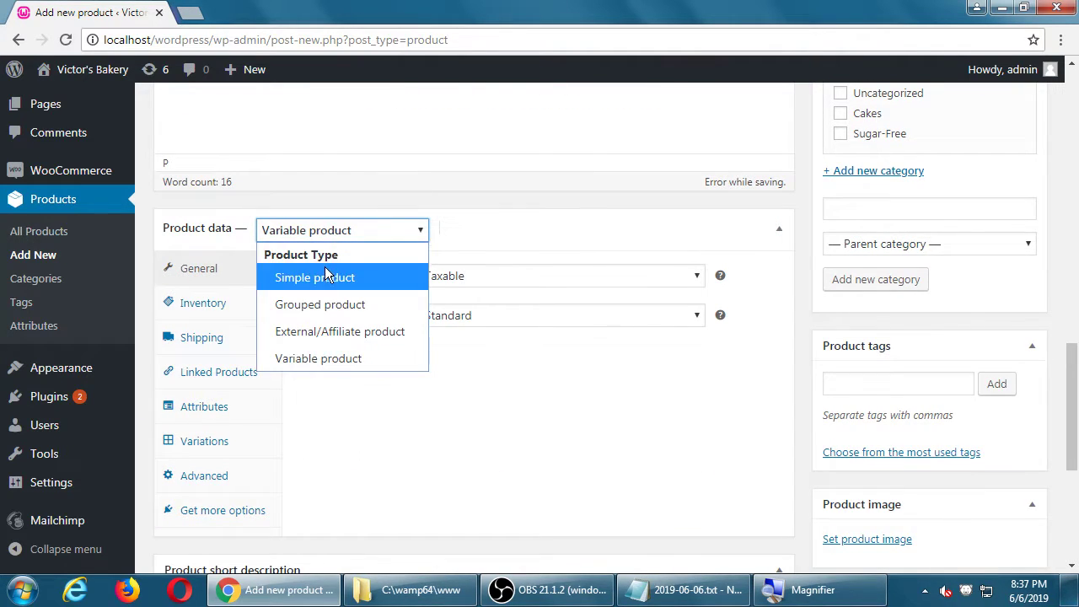
pyautogui.click(328, 277)
pyautogui.click(336, 234)
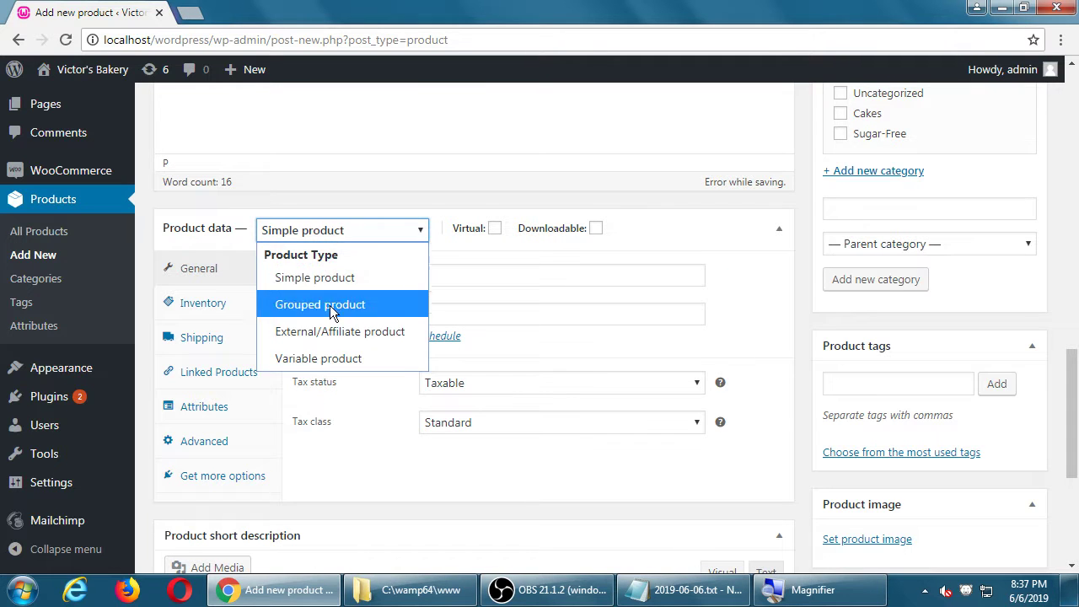
pyautogui.click(326, 234)
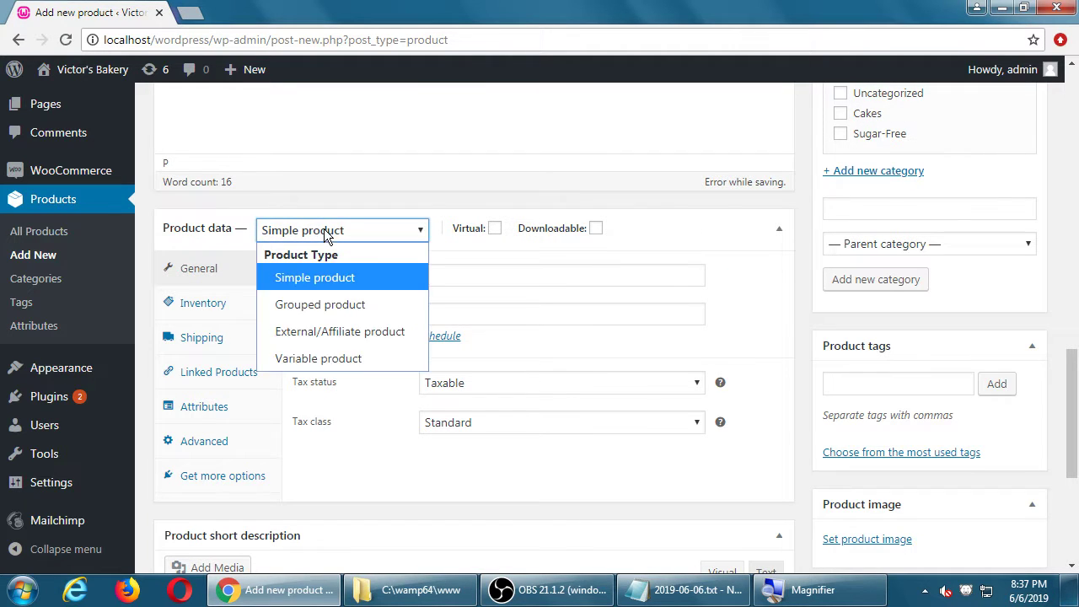
pyautogui.click(331, 361)
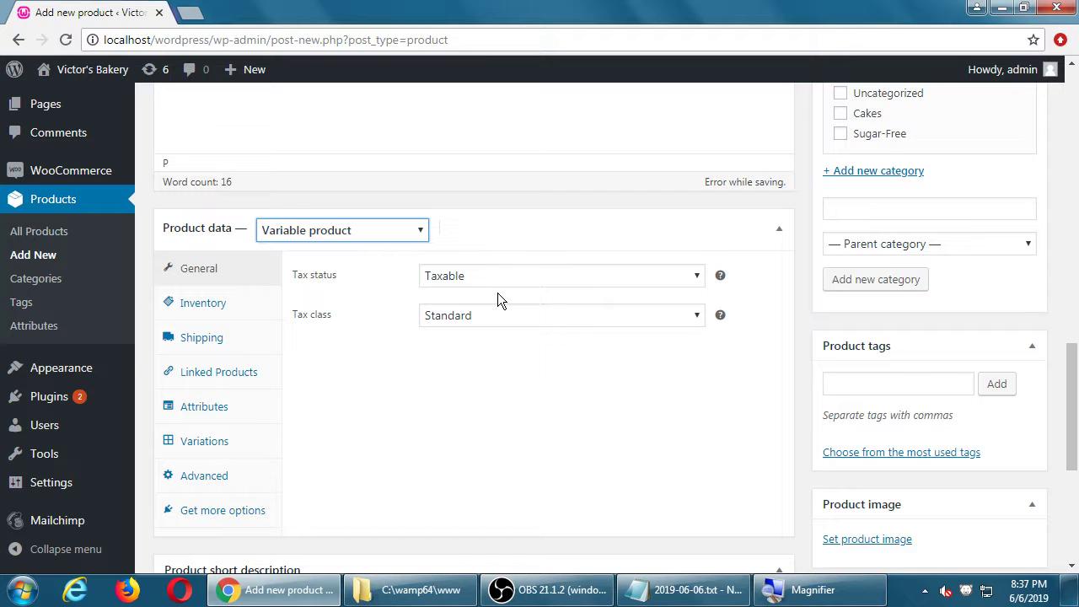
# - Check the Variations section of the product data and return to its Attributes section
pyautogui.click(226, 411)
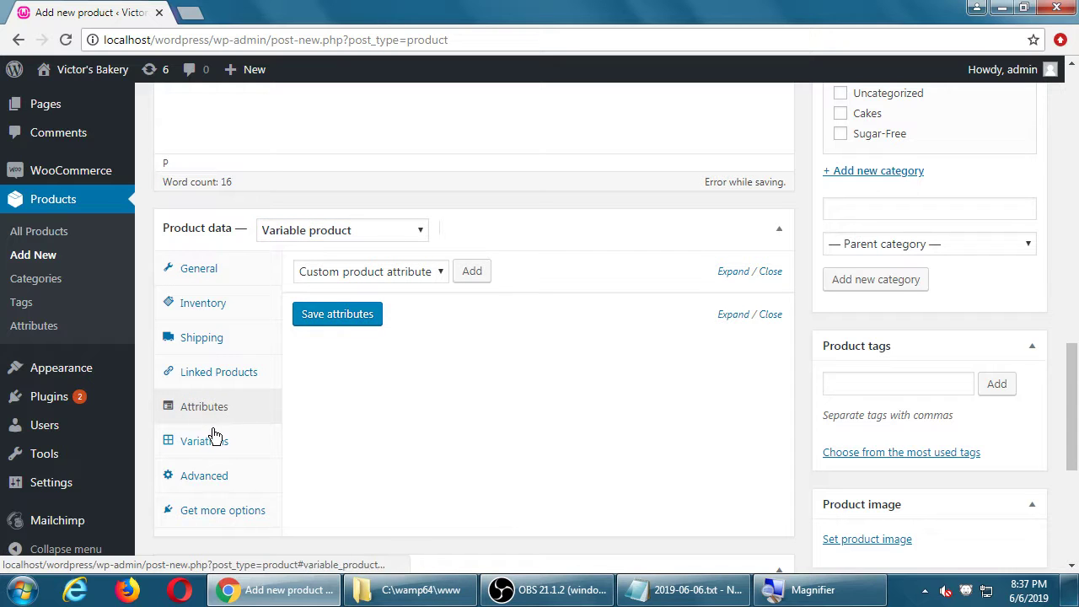
pyautogui.click(211, 439)
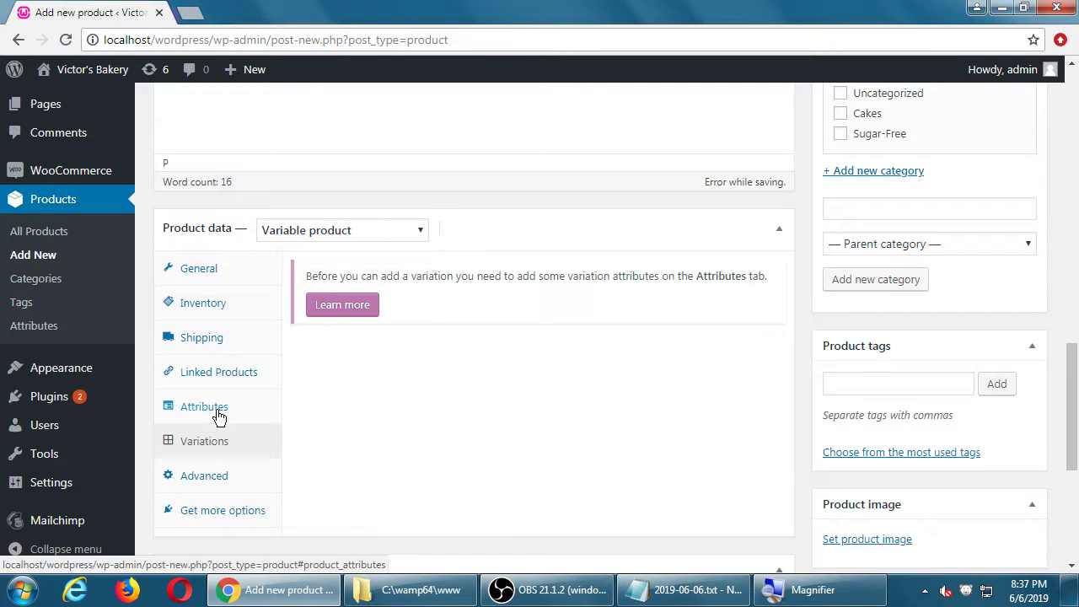
pyautogui.click(217, 415)
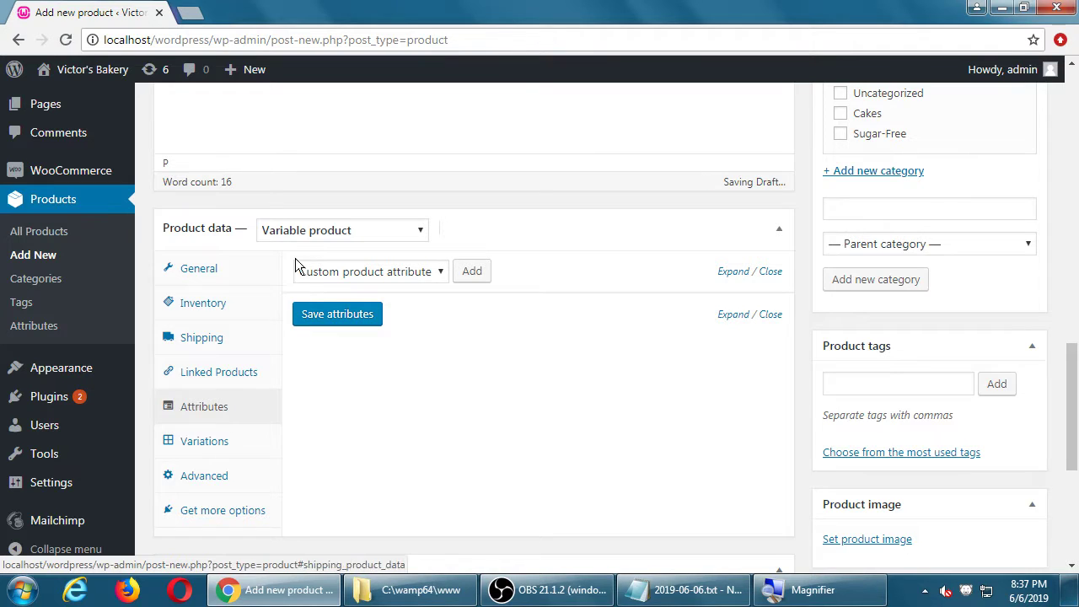
pyautogui.click(296, 229)
pyautogui.click(297, 357)
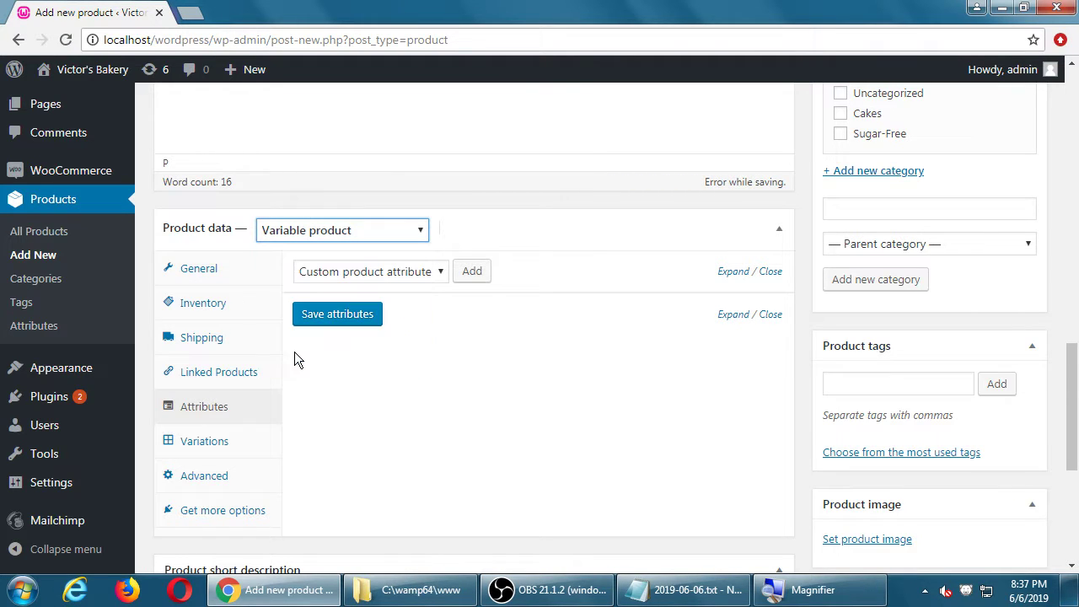
pyautogui.click(202, 411)
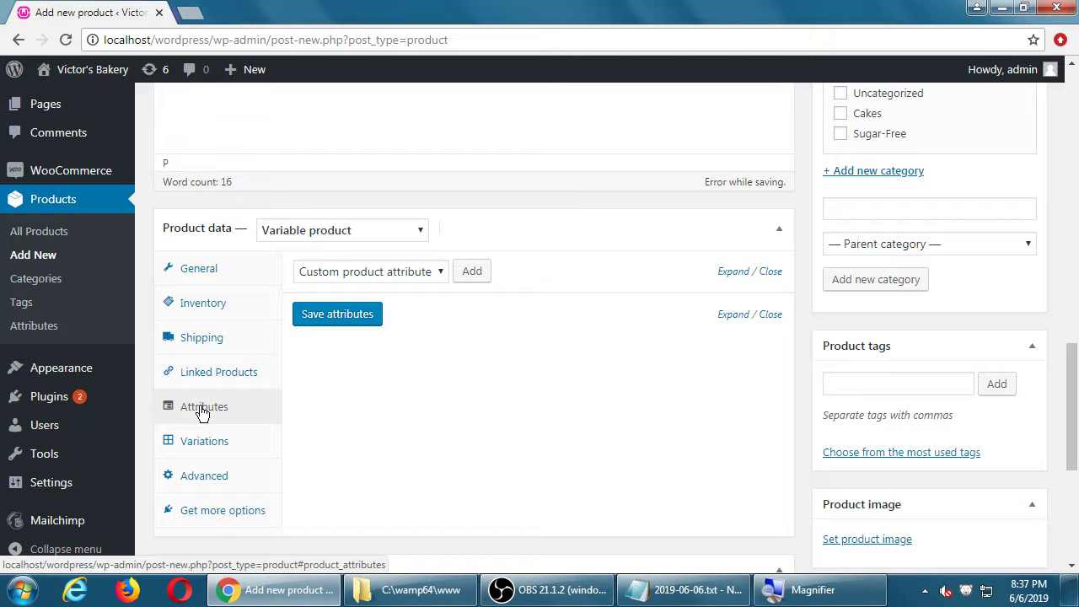
# - Choose the Batch attribute, try to save it as a product attribute, and check the Variations section for it
pyautogui.click(440, 271)
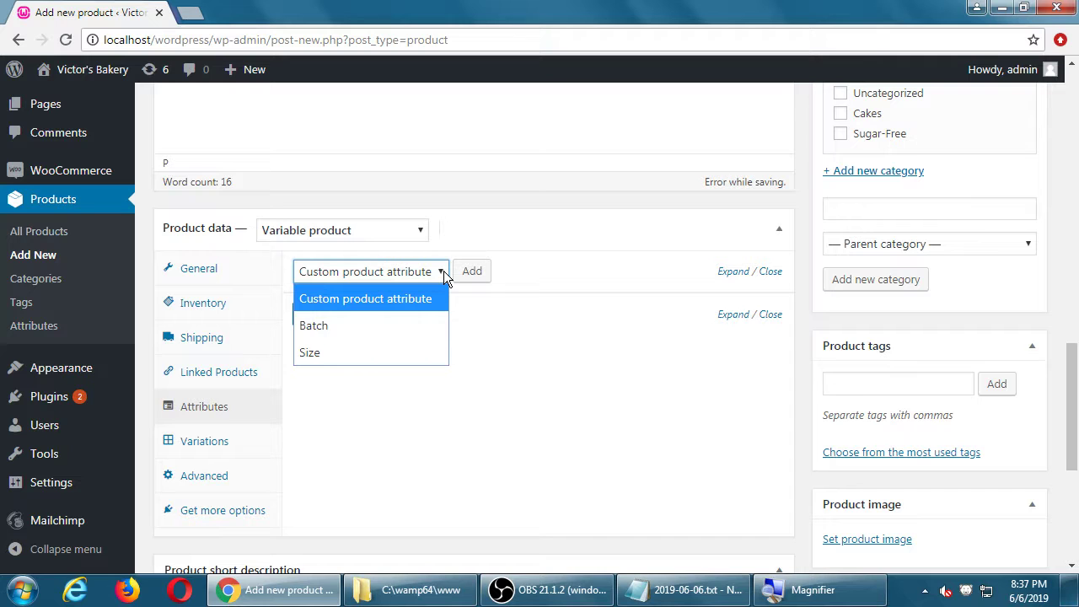
pyautogui.click(330, 324)
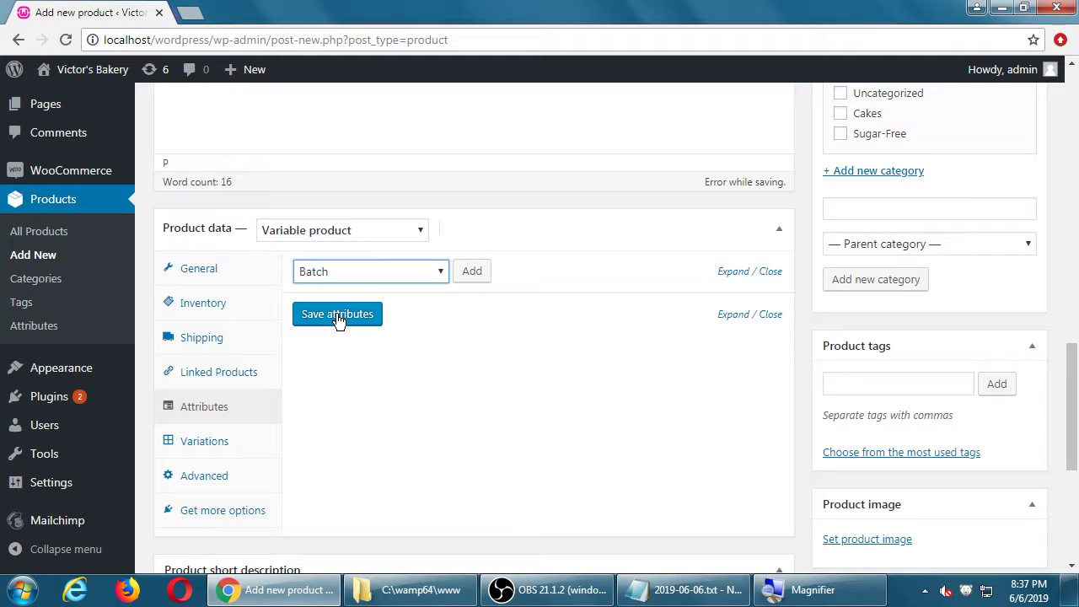
pyautogui.click(338, 319)
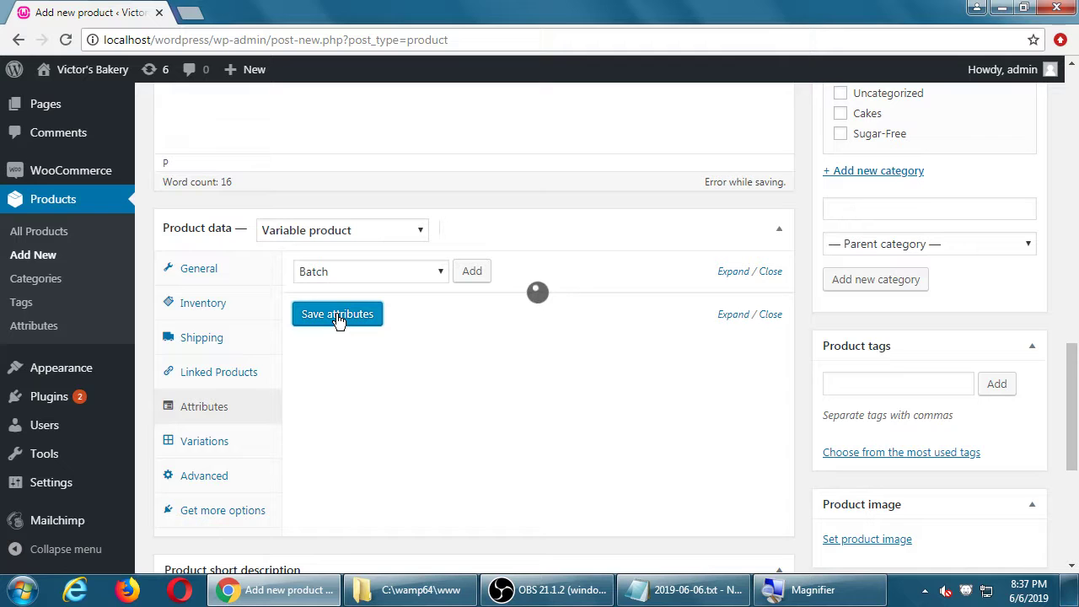
pyautogui.click(338, 320)
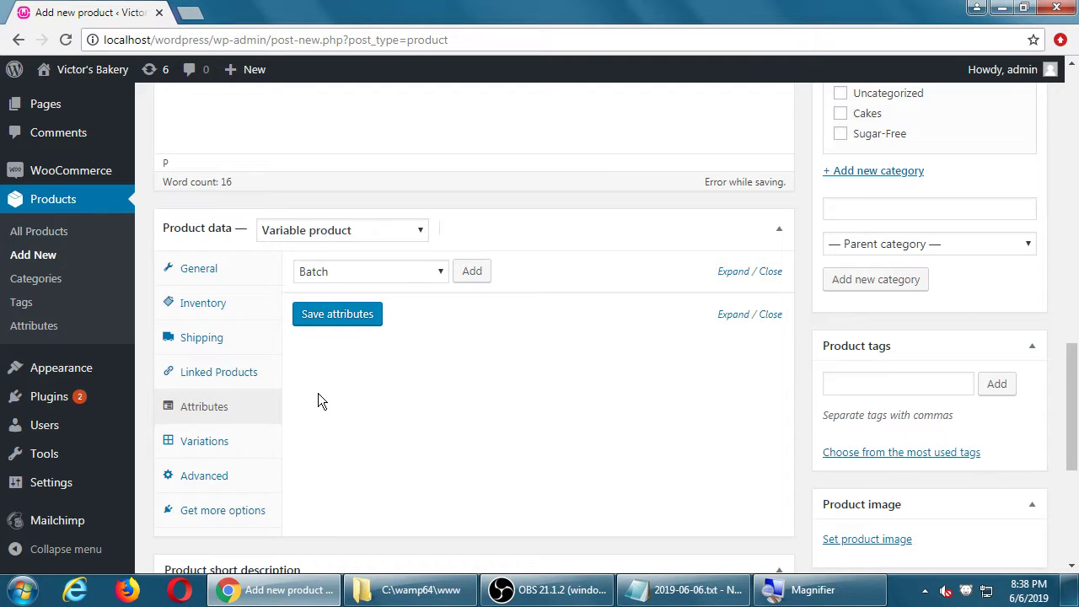
pyautogui.click(229, 441)
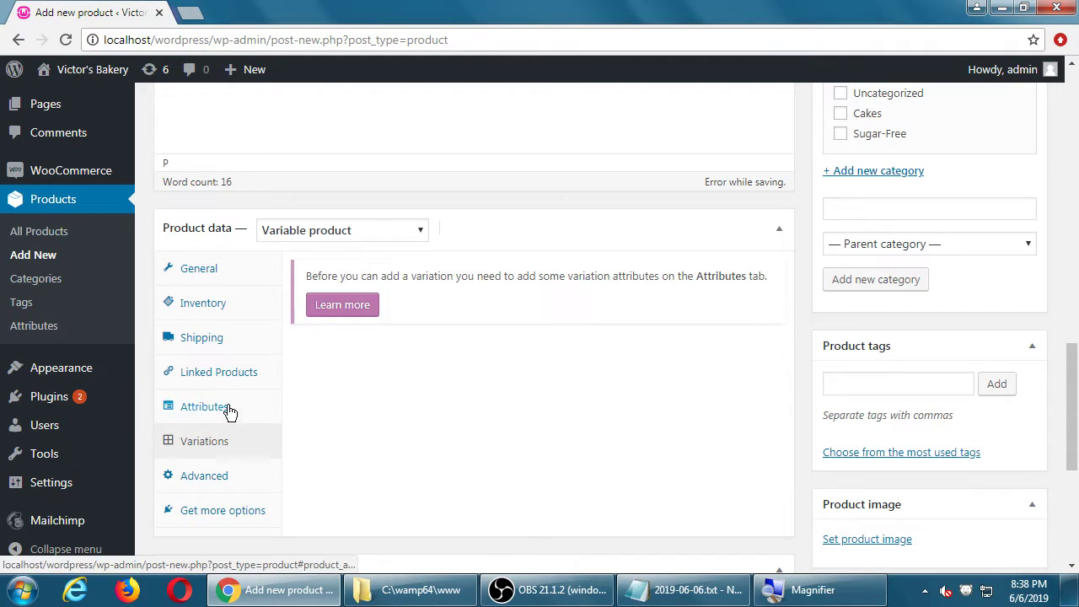
pyautogui.click(229, 410)
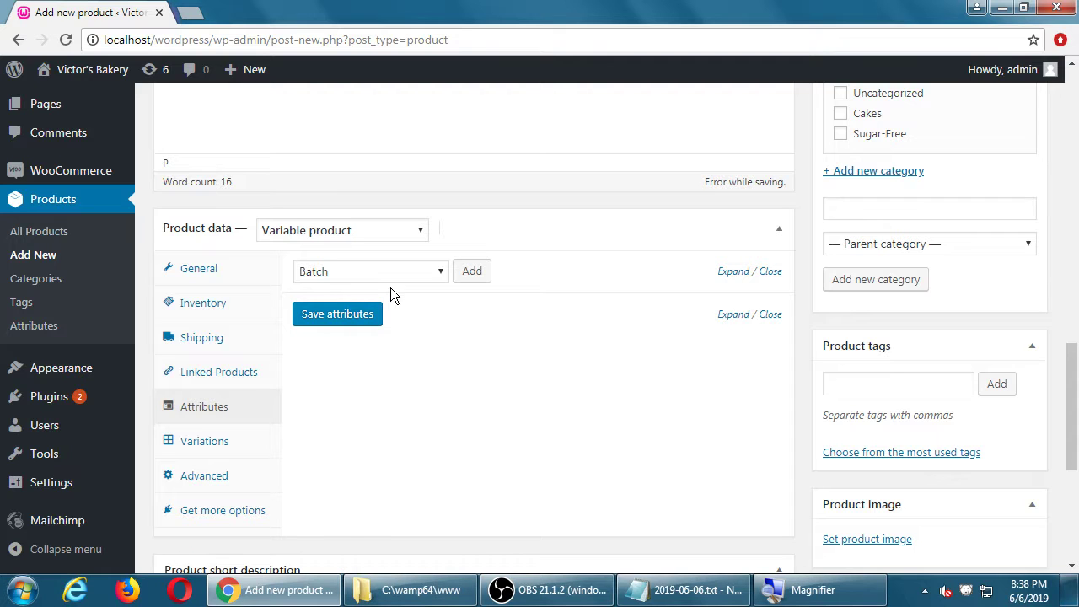
# - Add the Batch attribute to the Cupcakes product and enable it for use in variations
pyautogui.click(322, 272)
pyautogui.click(421, 283)
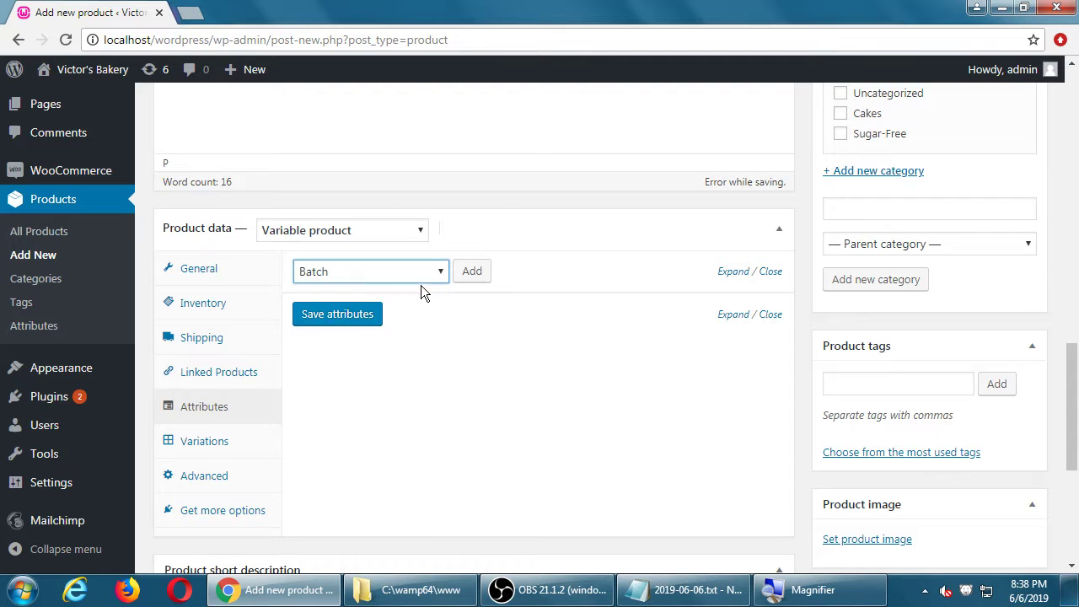
pyautogui.click(472, 272)
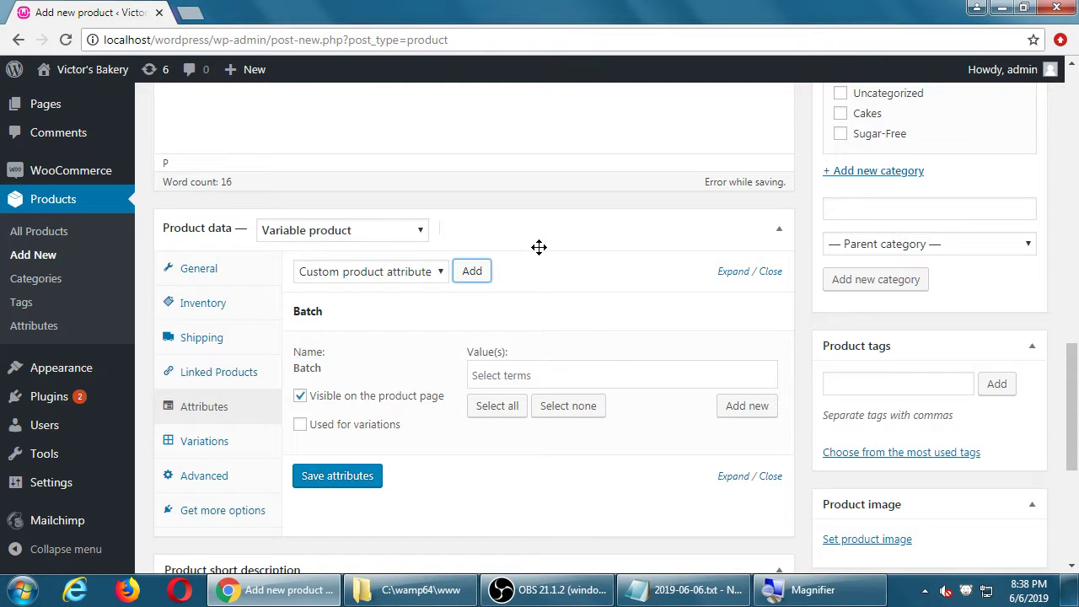
pyautogui.click(327, 430)
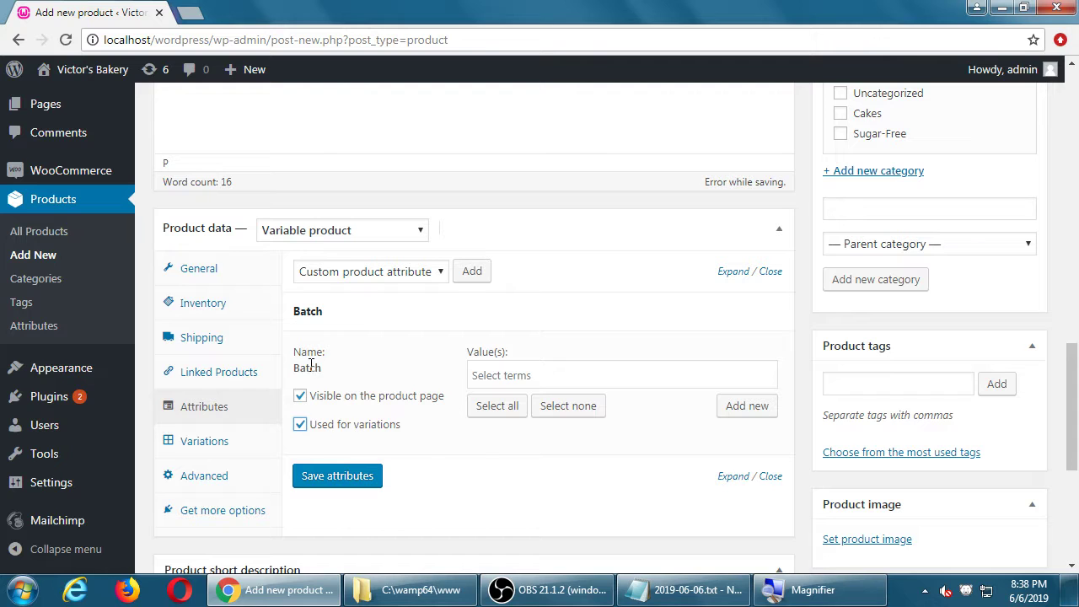
# - Look through the terms available as values for the Batch attribute
pyautogui.click(511, 376)
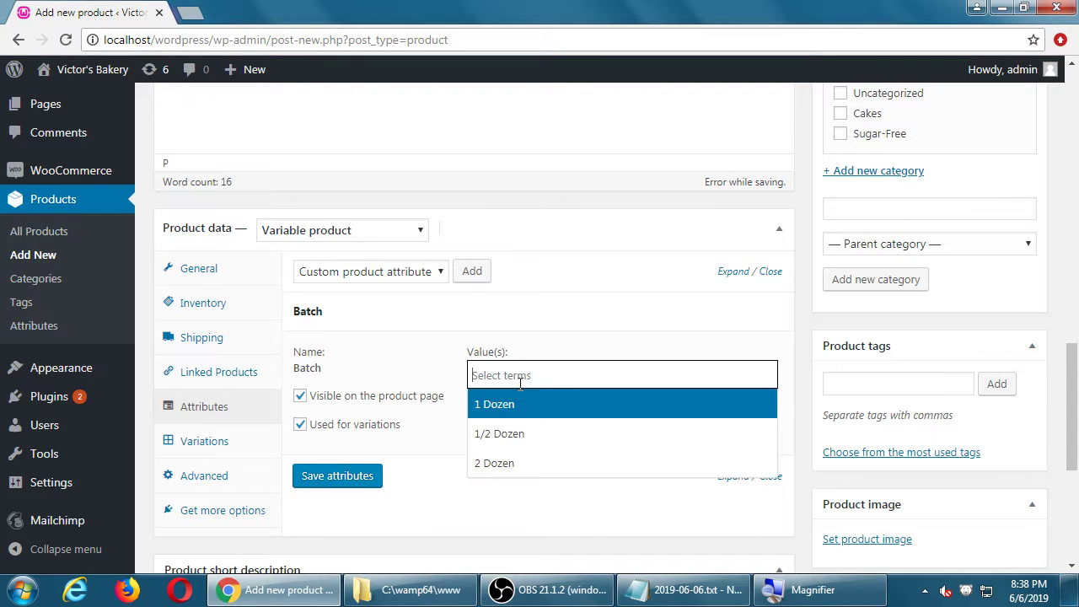
pyautogui.click(510, 377)
pyautogui.click(510, 376)
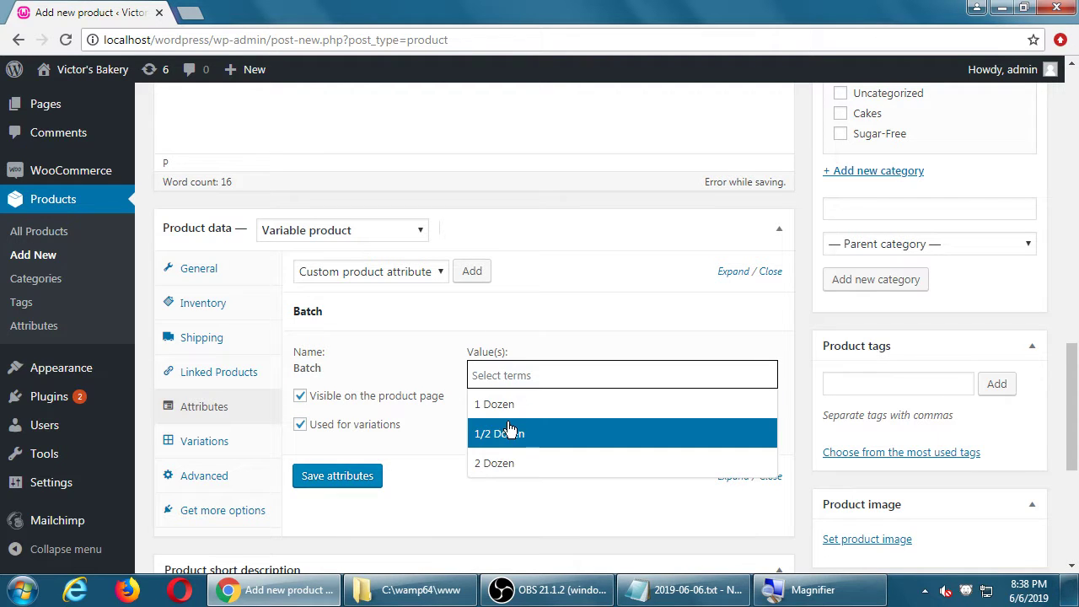
pyautogui.click(521, 372)
pyautogui.click(521, 372)
pyautogui.click(521, 372)
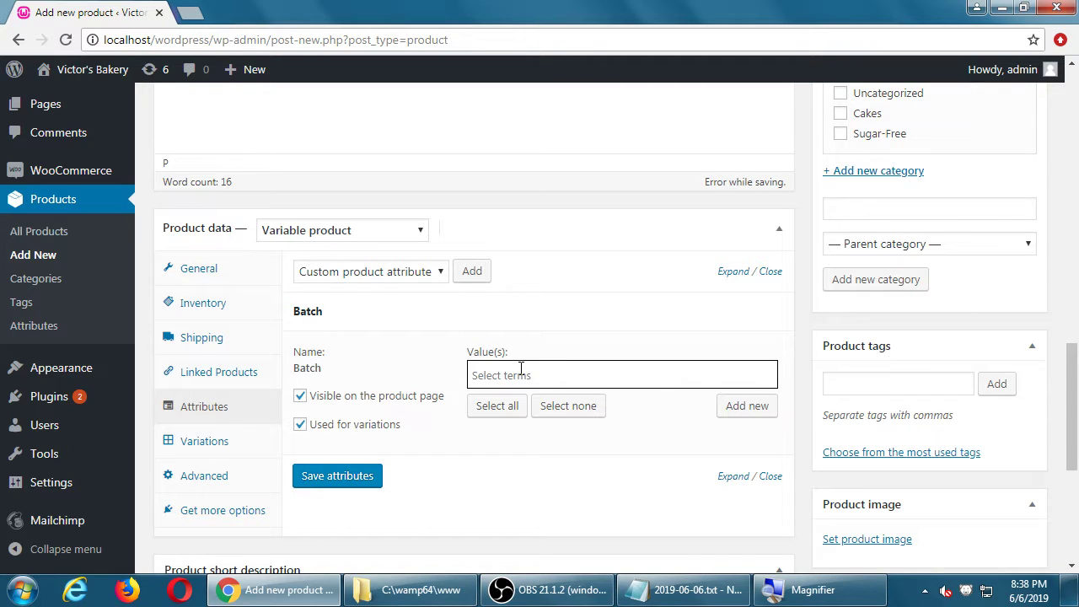
# - Assign all Batch terms as the attribute's values, and remove them one by one
pyautogui.click(496, 407)
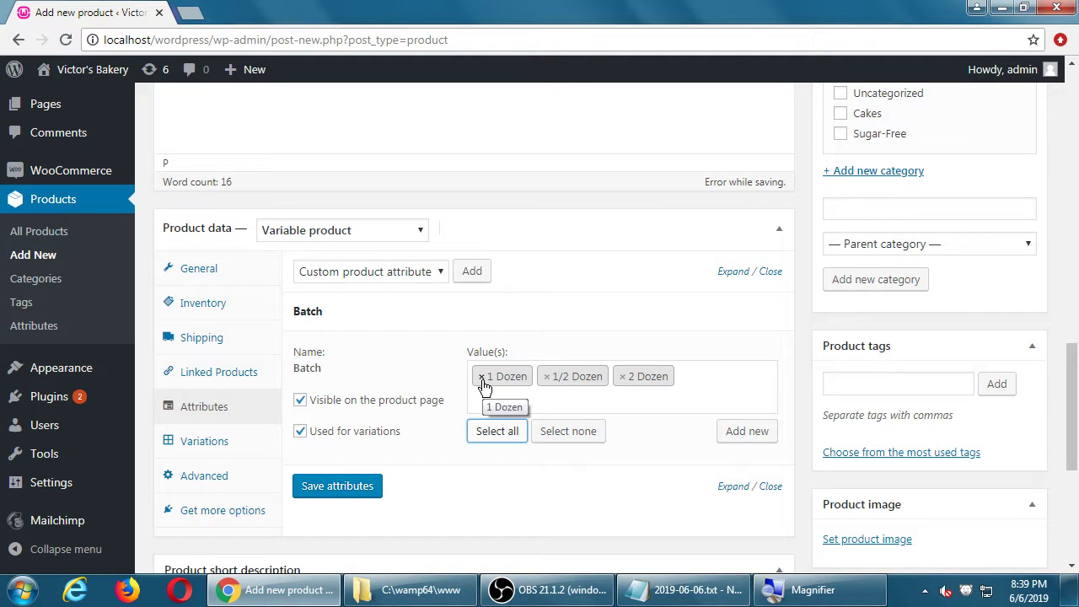
pyautogui.click(483, 377)
pyautogui.click(482, 379)
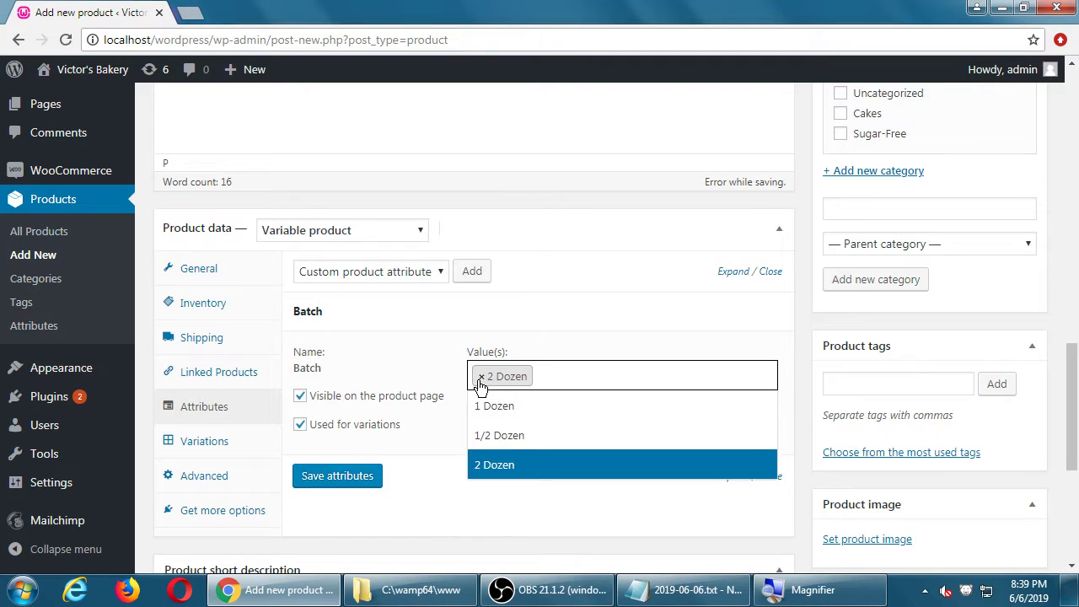
pyautogui.click(480, 378)
pyautogui.click(562, 315)
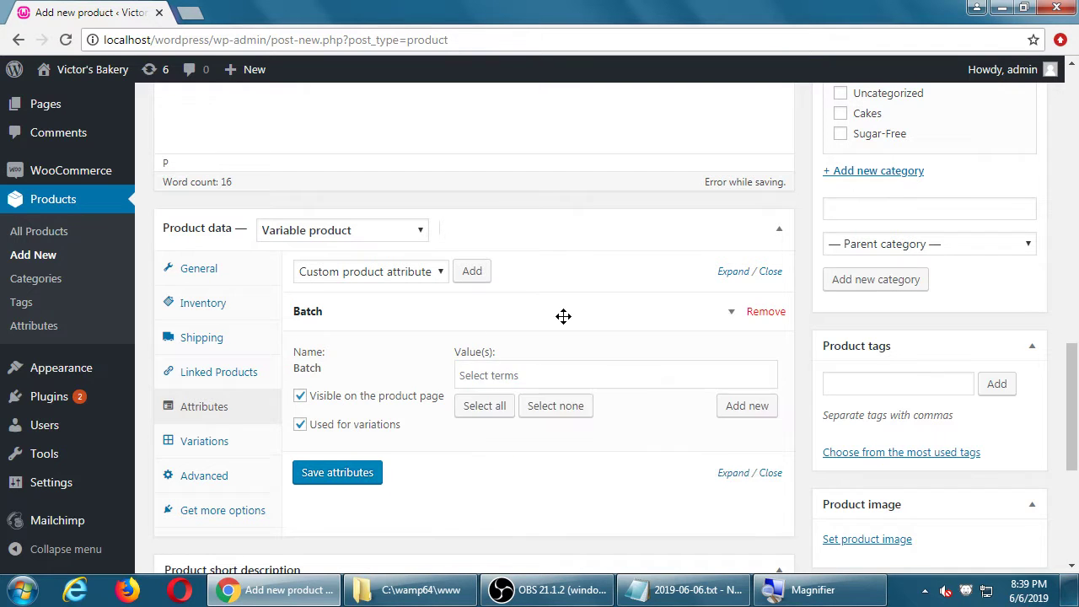
pyautogui.click(518, 313)
# - Assign the 1 Dozen and 2 Dozen terms individually to the Batch attribute, and remove both
pyautogui.click(508, 375)
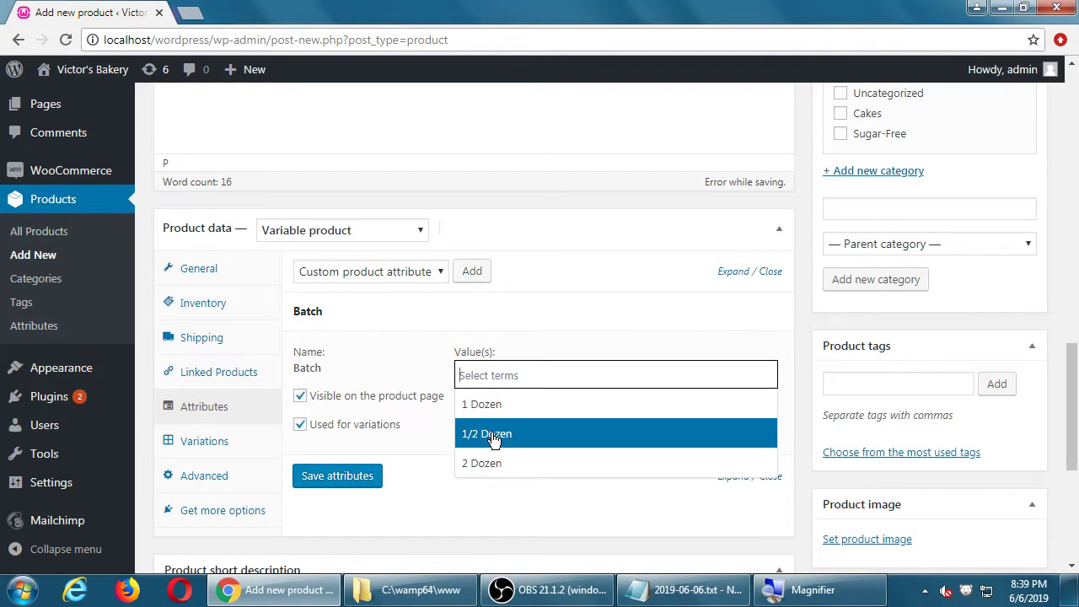
pyautogui.click(494, 413)
pyautogui.click(547, 379)
pyautogui.click(512, 457)
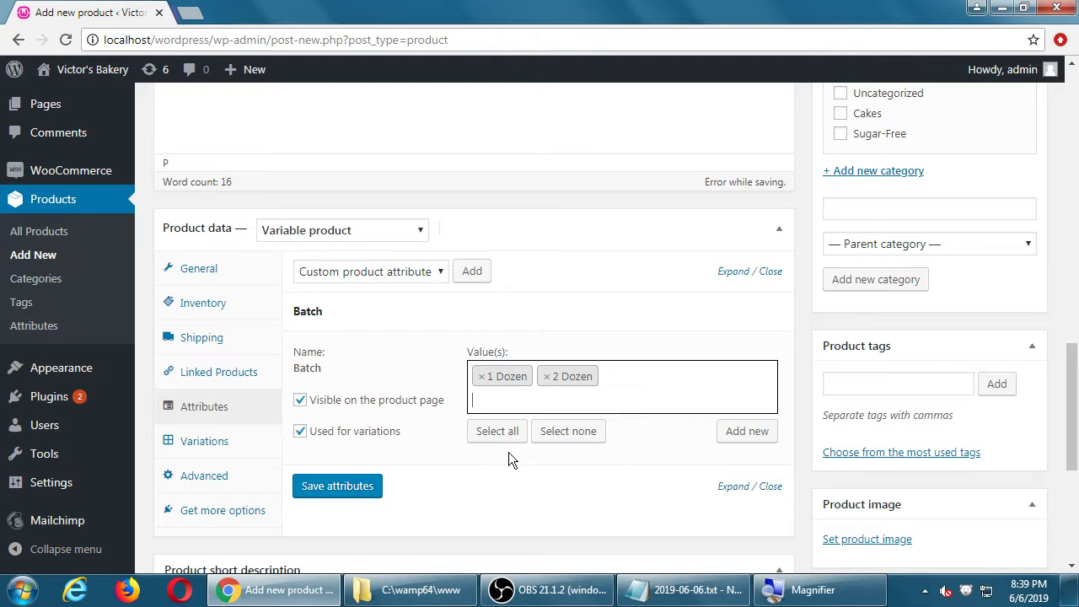
pyautogui.click(481, 378)
pyautogui.click(480, 378)
pyautogui.click(555, 341)
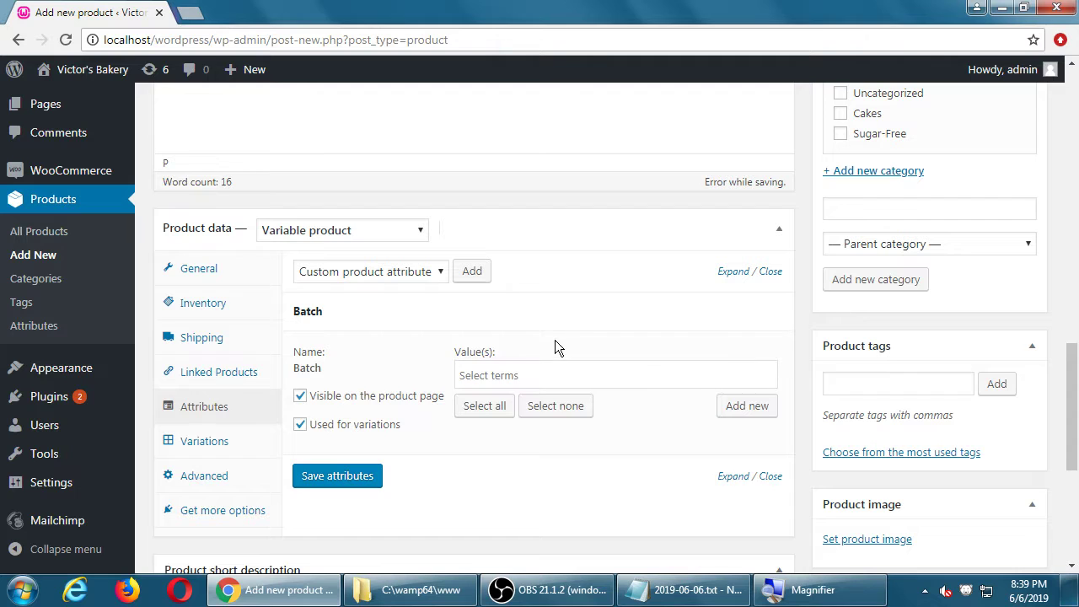
# - Assign all Batch terms, 1 Dozen, 1/2 Dozen and 2 Dozen, as values and save the product's attributes
pyautogui.click(489, 406)
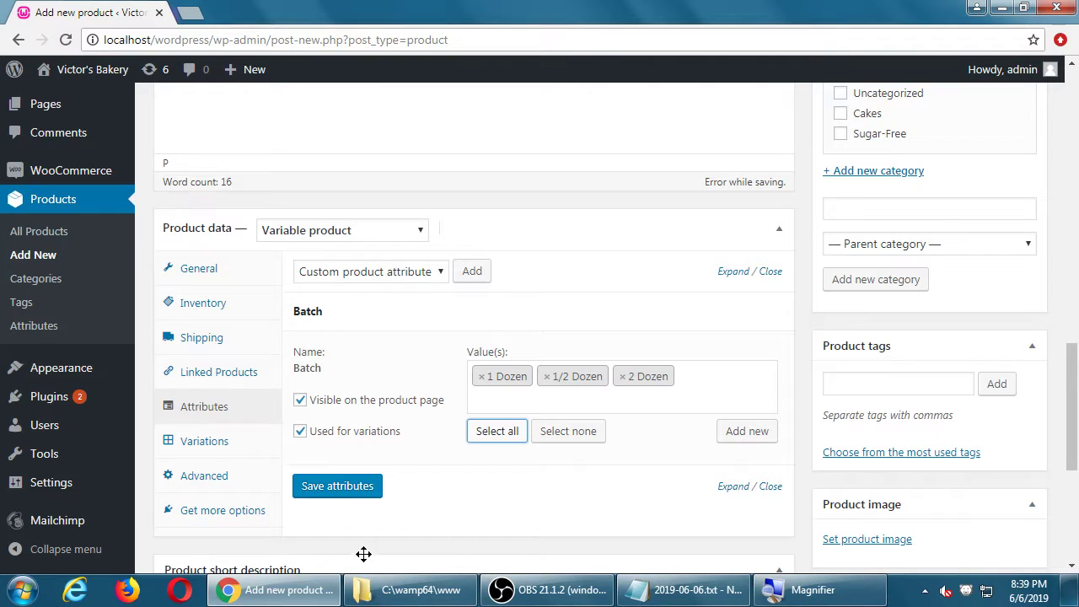
pyautogui.click(355, 498)
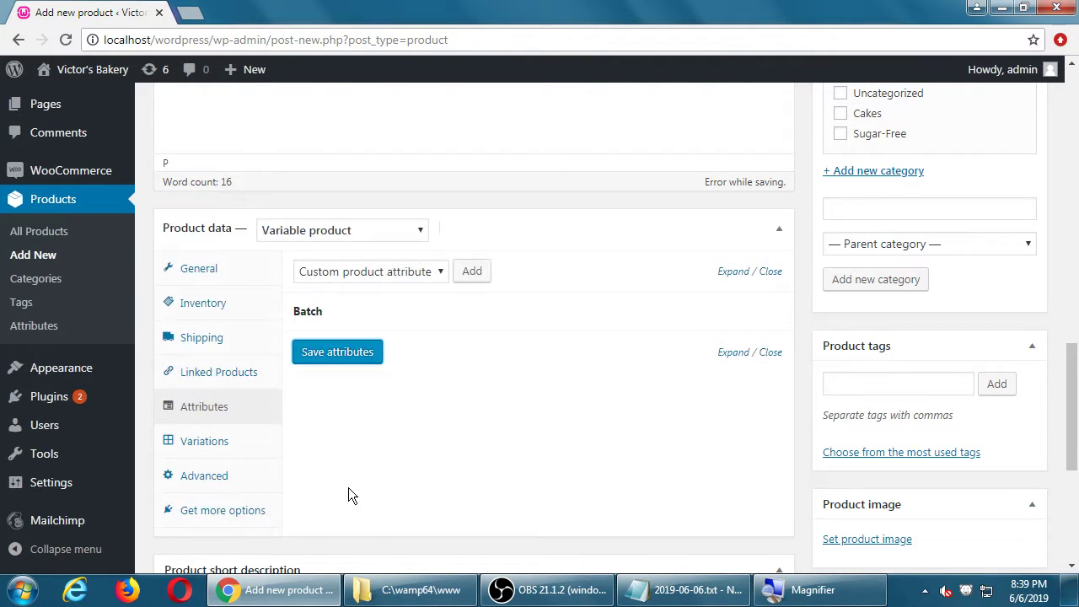
pyautogui.click(353, 271)
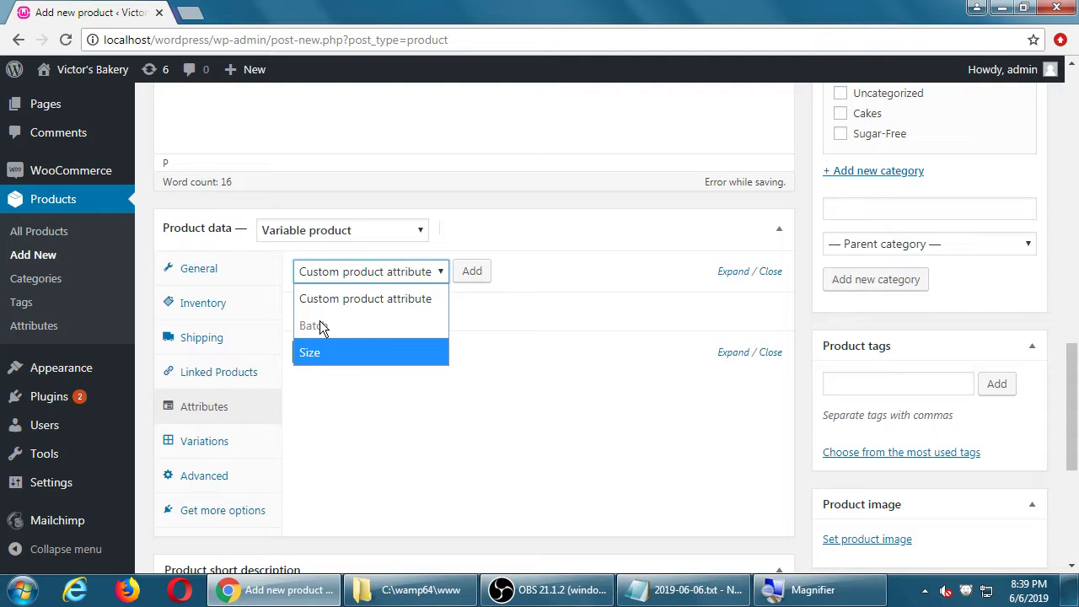
pyautogui.click(423, 506)
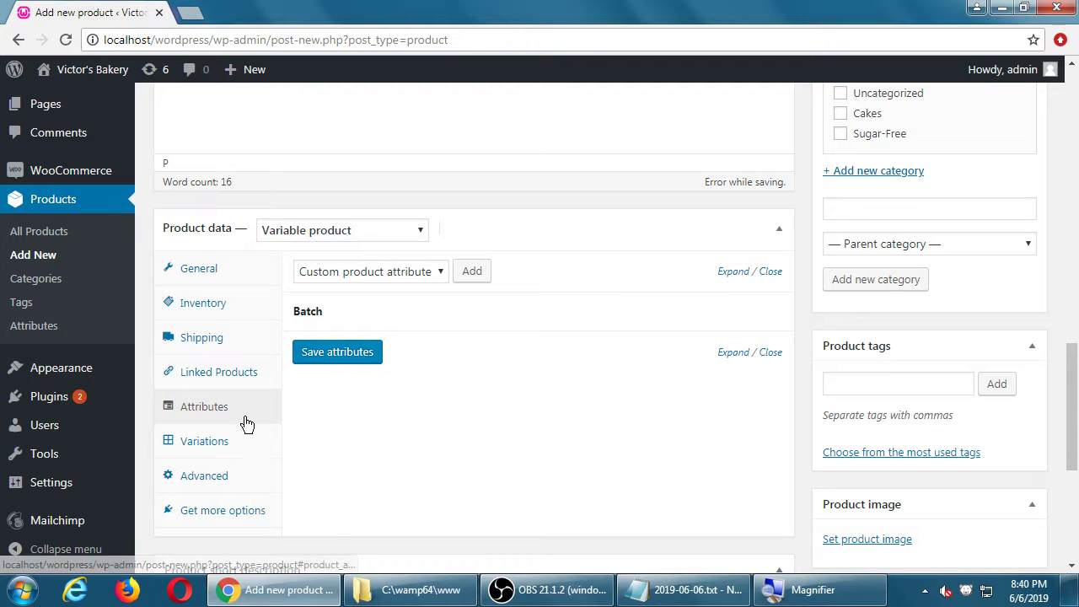
# - Generate the Cupcakes product's variations from all attributes and accept the confirmations
pyautogui.click(244, 446)
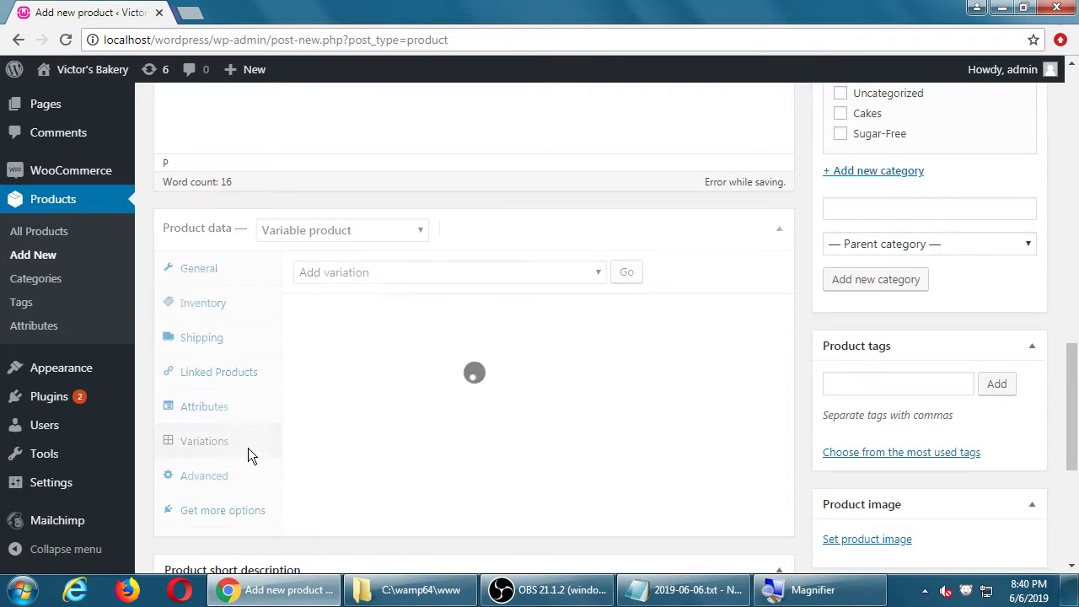
pyautogui.click(592, 273)
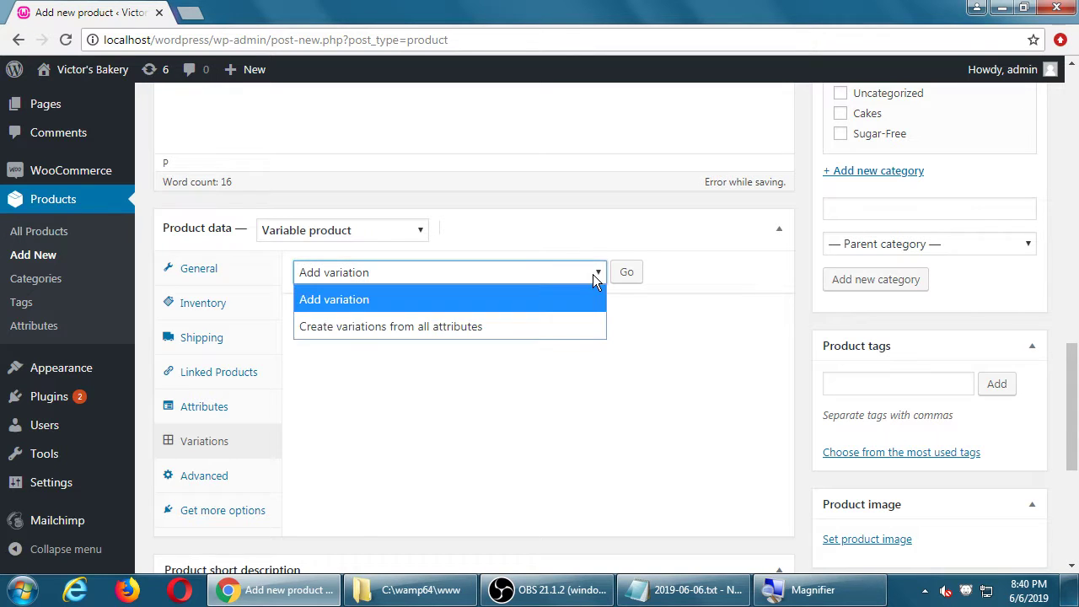
pyautogui.click(400, 329)
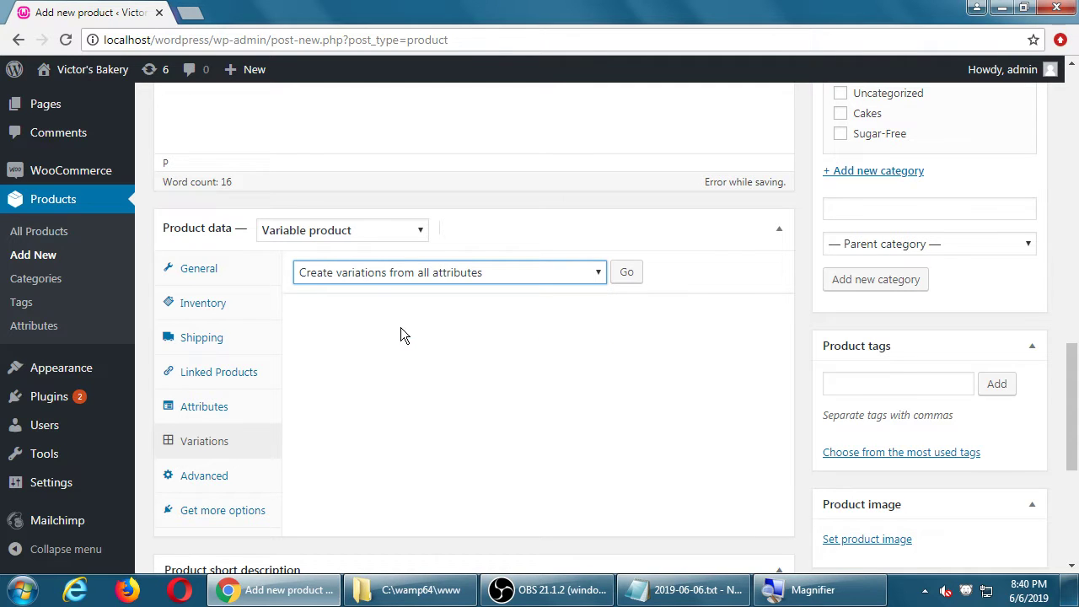
pyautogui.click(627, 274)
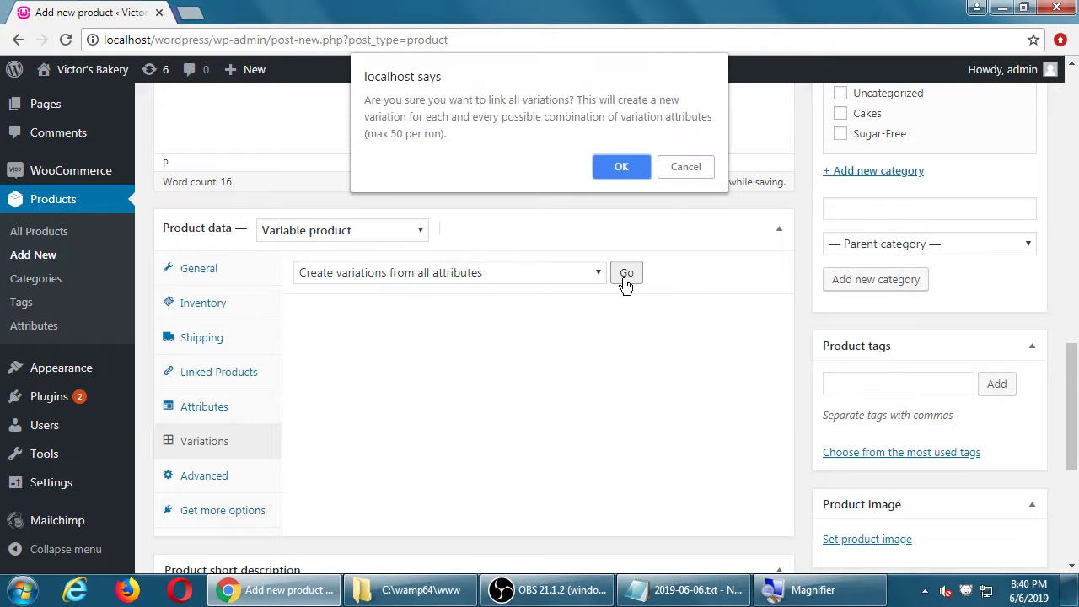
pyautogui.click(628, 171)
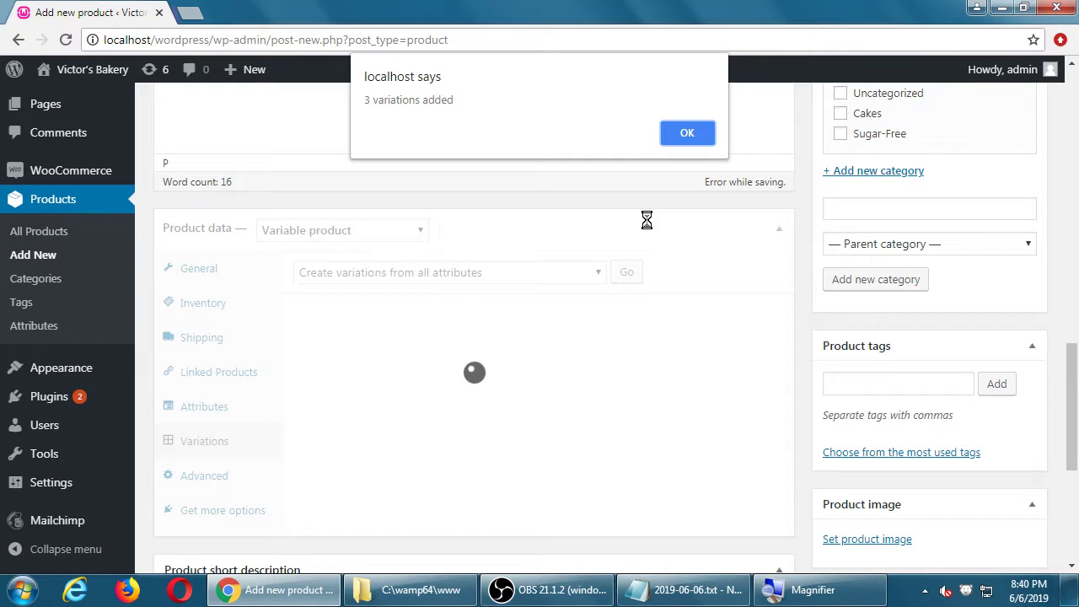
pyautogui.click(696, 128)
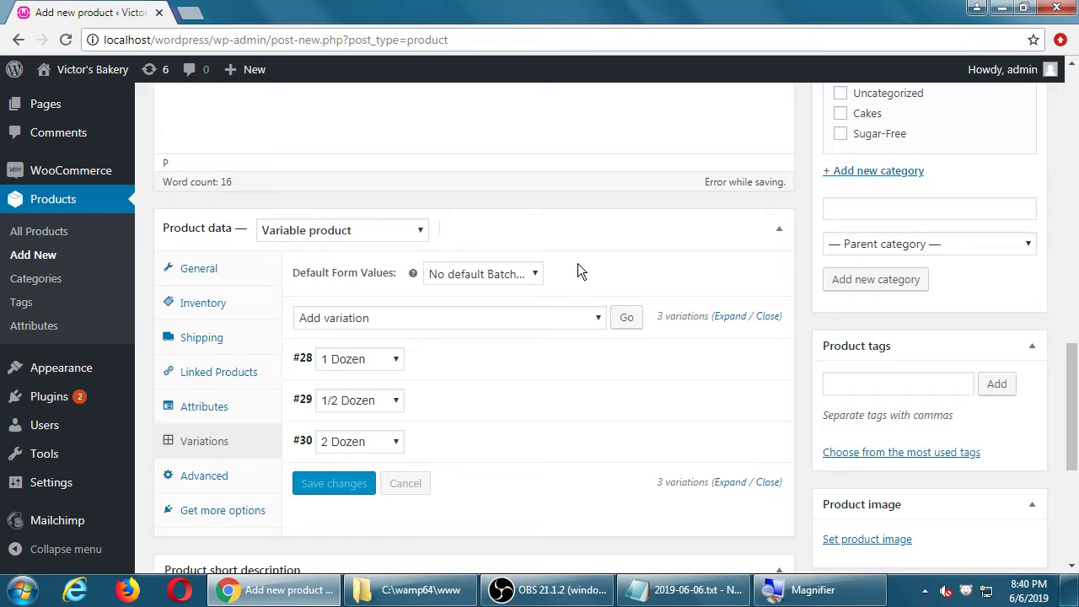
# - Expand the settings of the 1 Dozen variation
pyautogui.hotkey('ctrl', '-')
pyautogui.hotkey('ctrl', '+')
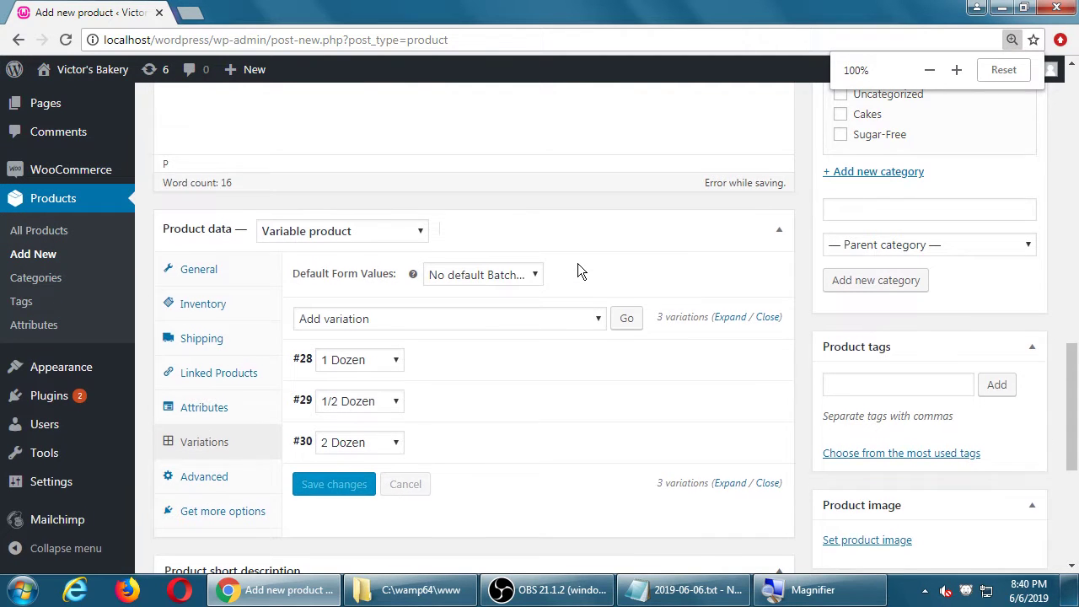
pyautogui.scroll(-2, 578, 264)
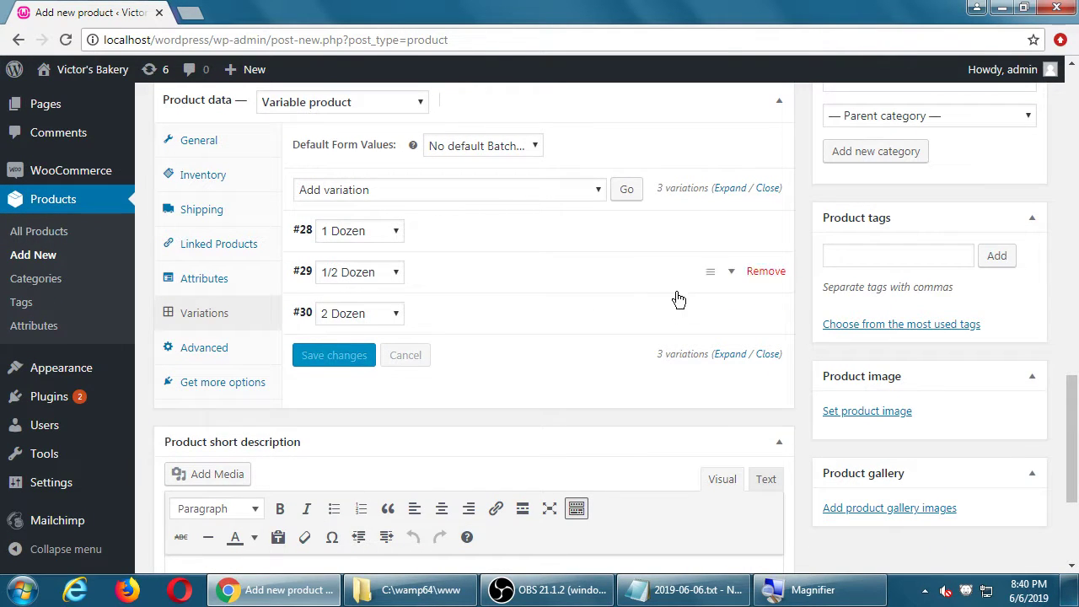
pyautogui.click(553, 243)
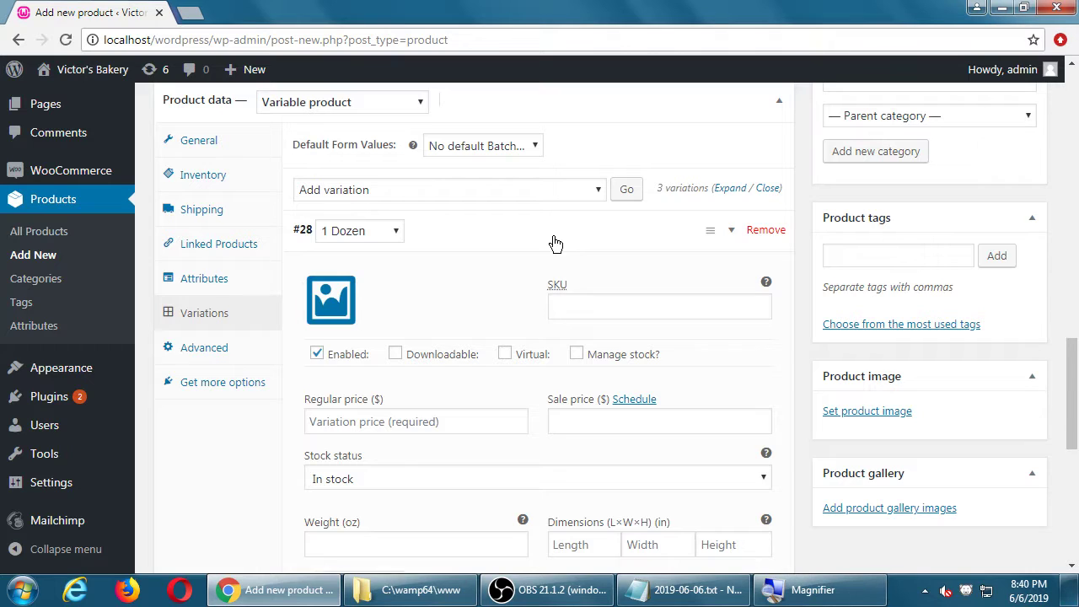
pyautogui.click(555, 243)
pyautogui.click(554, 244)
pyautogui.click(555, 244)
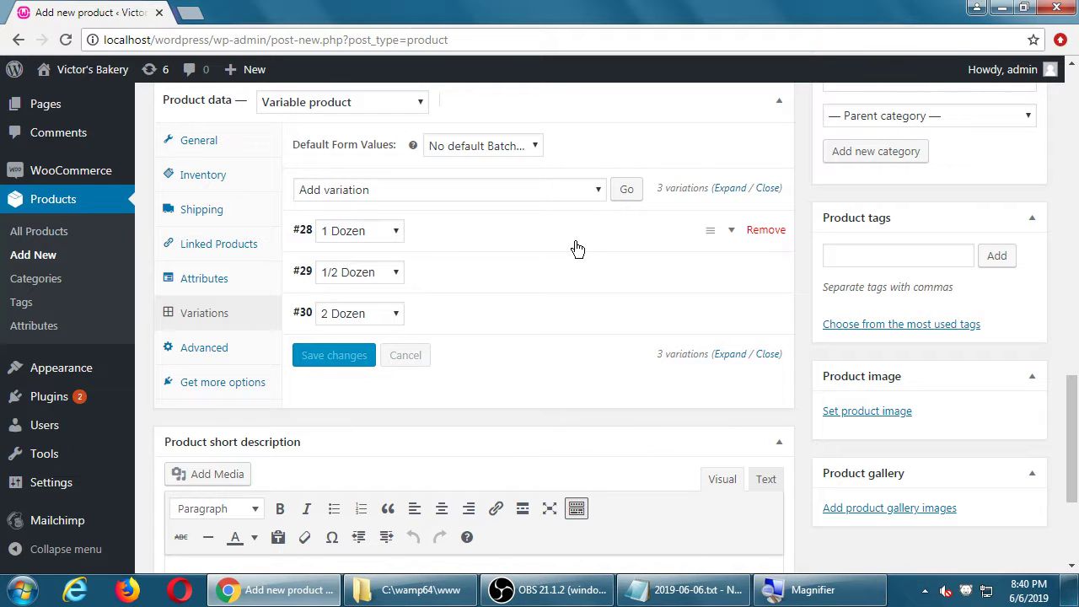
pyautogui.click(524, 242)
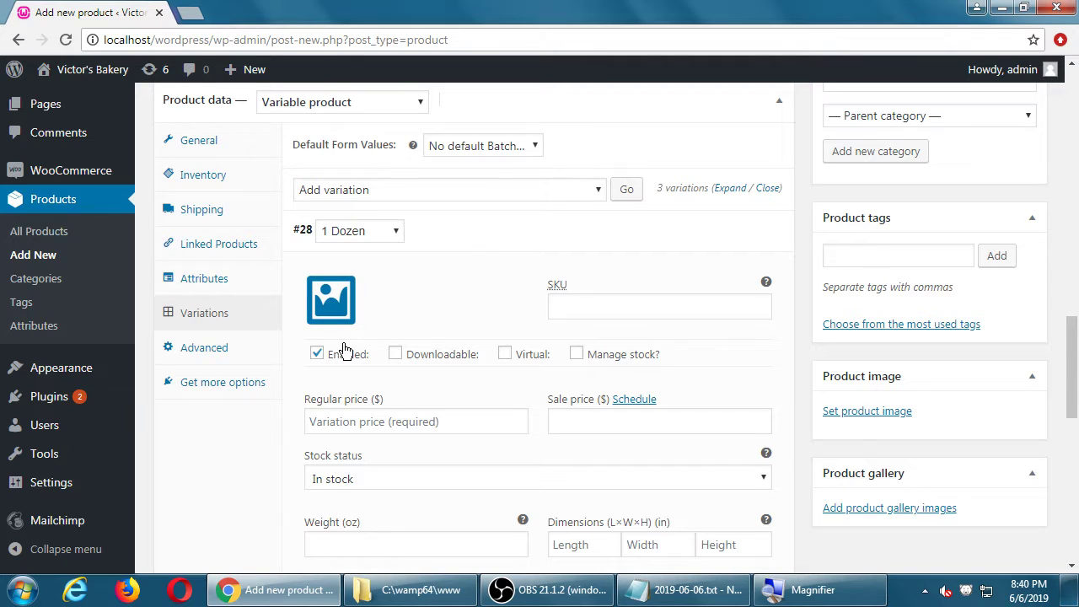
# - Review the 1 Dozen variation's price, stock, shipping, tax and description fields, and collapse the variation
pyautogui.scroll(-1, 346, 351)
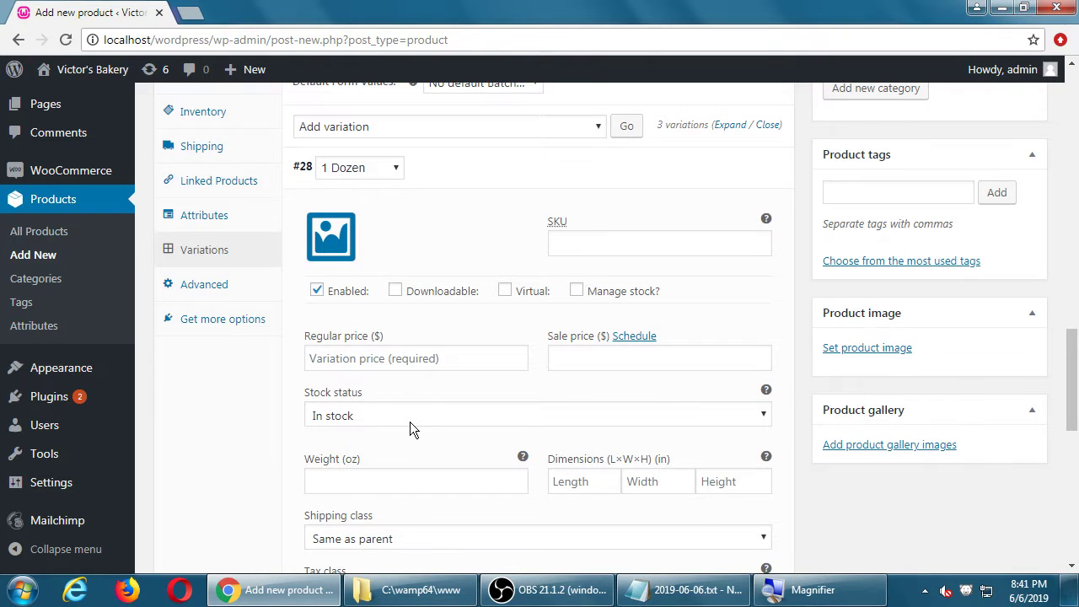
pyautogui.scroll(-2, 405, 413)
pyautogui.scroll(-2, 469, 395)
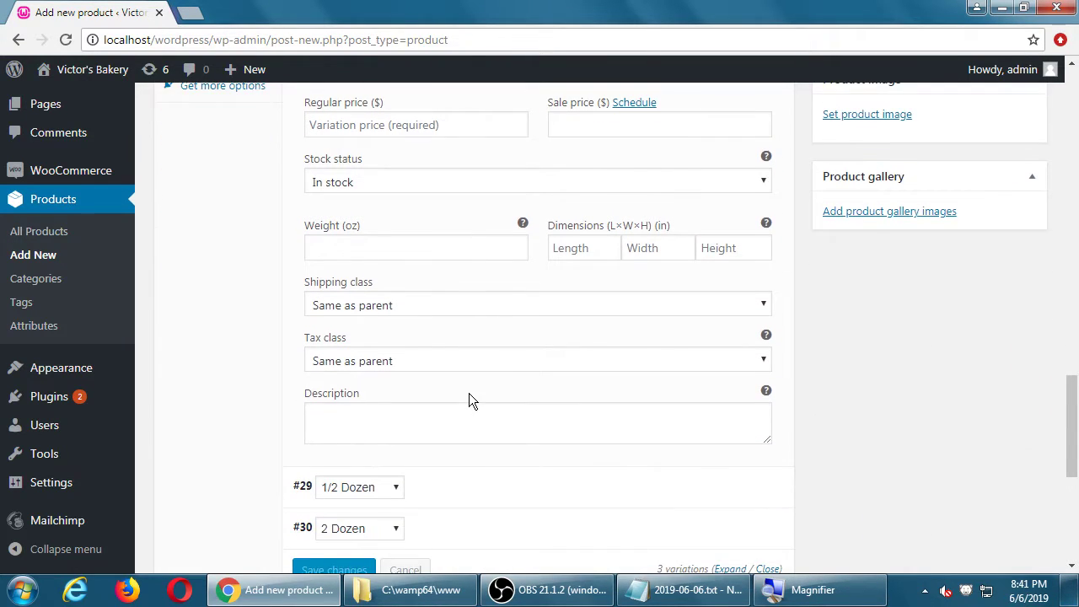
pyautogui.scroll(3, 469, 393)
pyautogui.scroll(1, 356, 226)
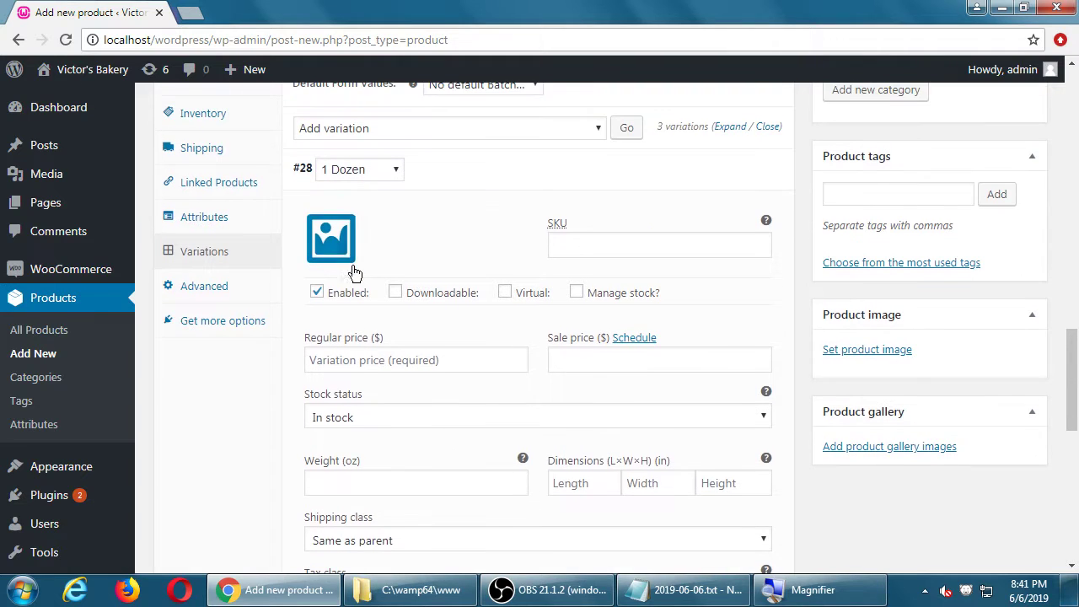
pyautogui.click(478, 177)
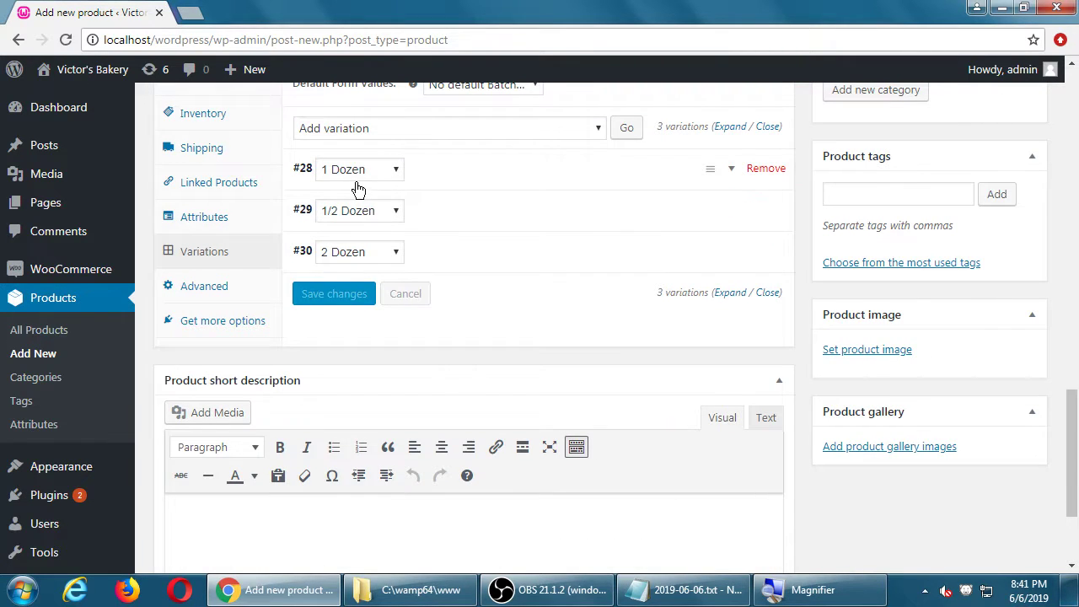
# - Reorder the Cupcakes variations to run 1/2 Dozen, 1 Dozen, 2 Dozen
pyautogui.doubleClick(472, 253)
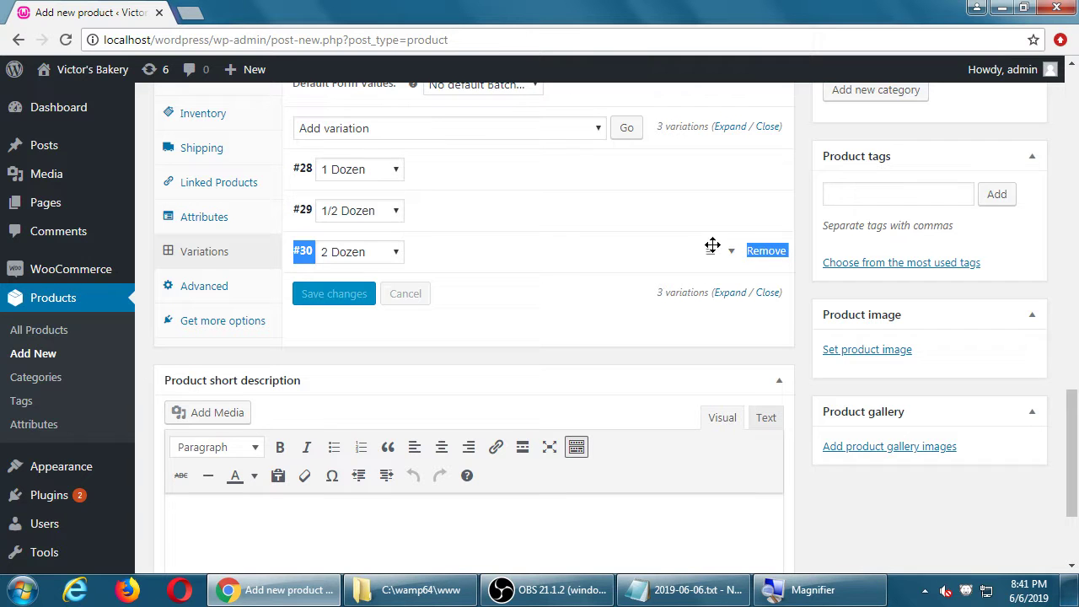
pyautogui.moveTo(713, 246); pyautogui.dragTo(711, 202)
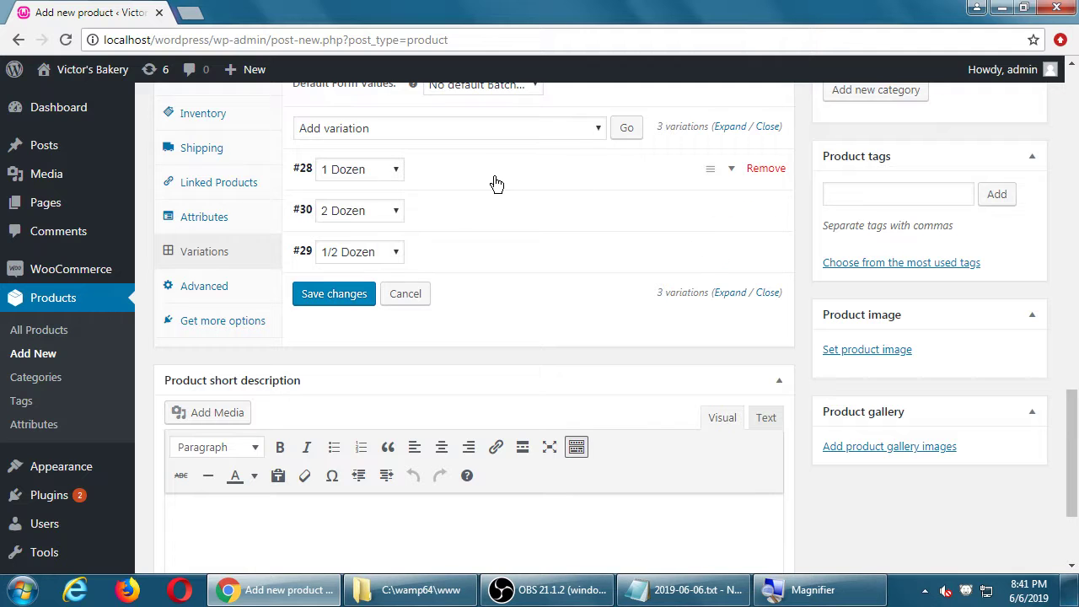
pyautogui.moveTo(705, 245); pyautogui.dragTo(703, 165)
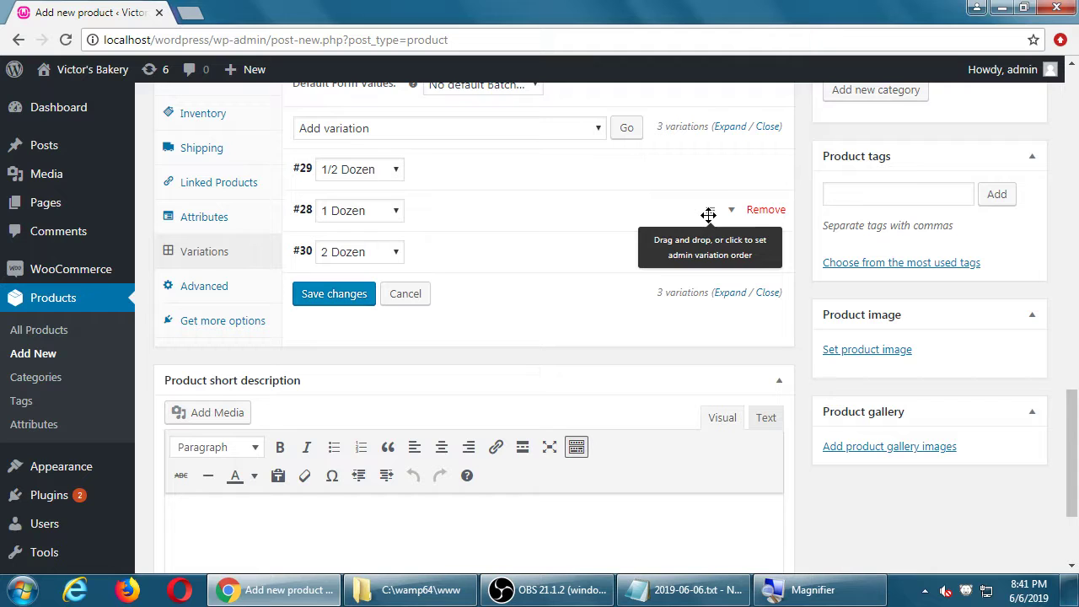
pyautogui.moveTo(709, 215); pyautogui.dragTo(709, 161)
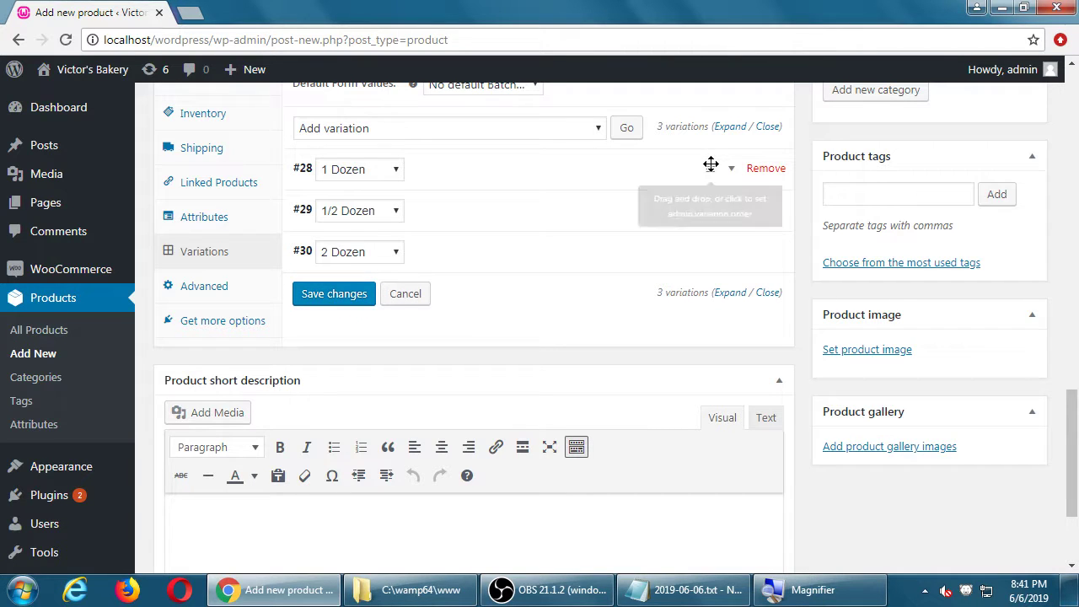
pyautogui.moveTo(711, 215); pyautogui.dragTo(703, 162)
# - Set the 1/2 Dozen variation's regular price to 6.50 and collapse its settings
pyautogui.click(510, 187)
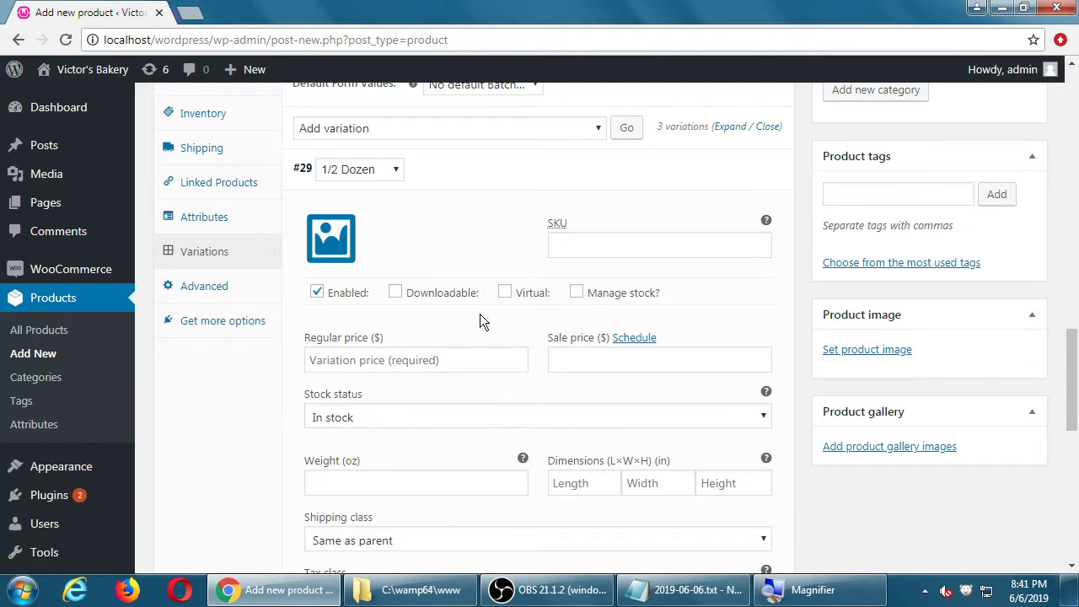
pyautogui.click(420, 358)
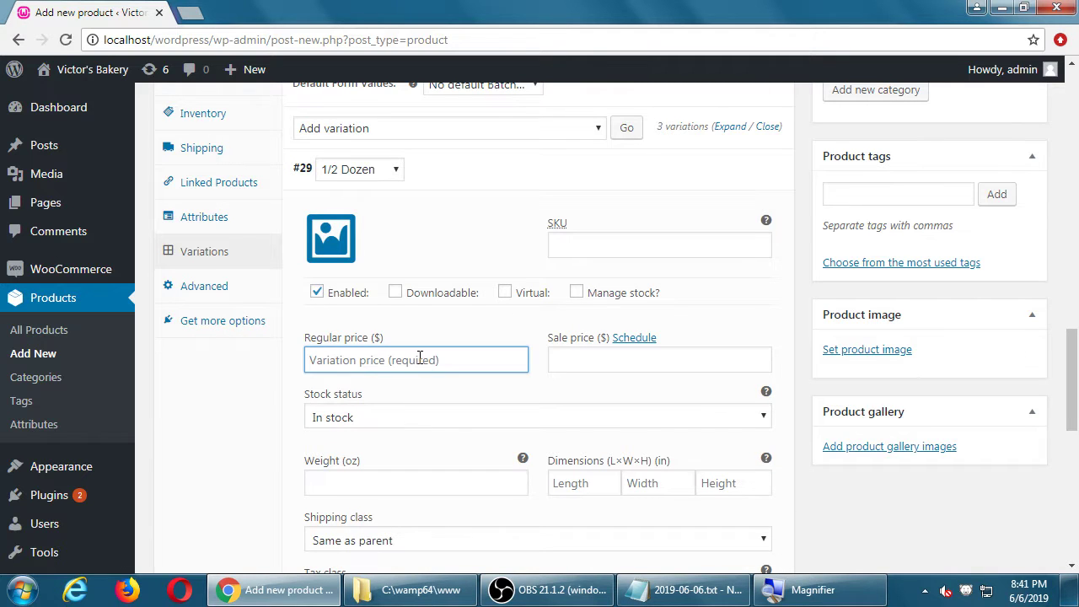
pyautogui.write('6.50')
pyautogui.press('Tab')
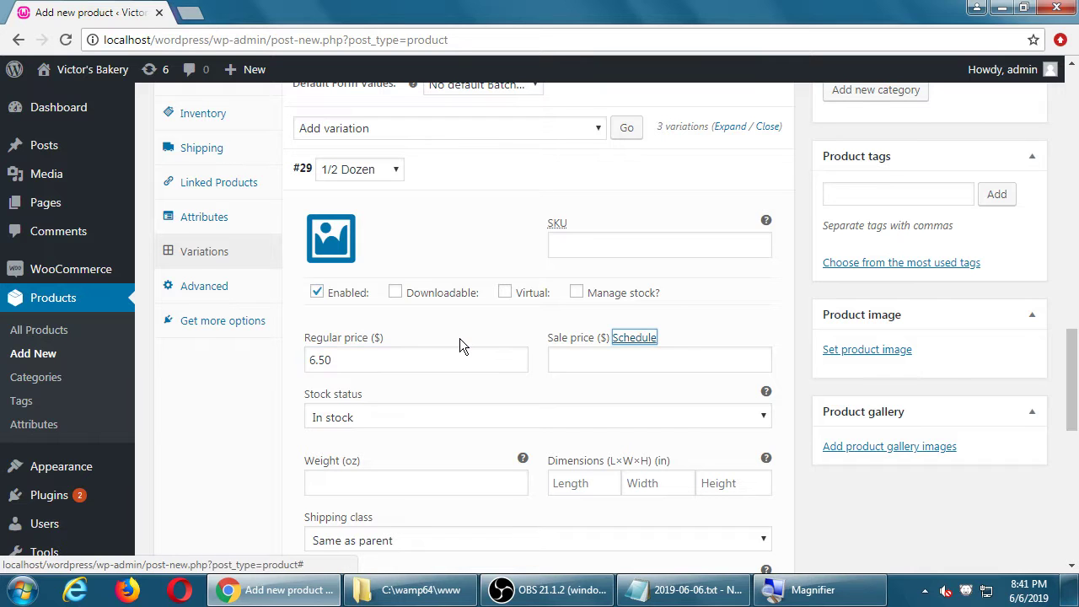
pyautogui.click(516, 180)
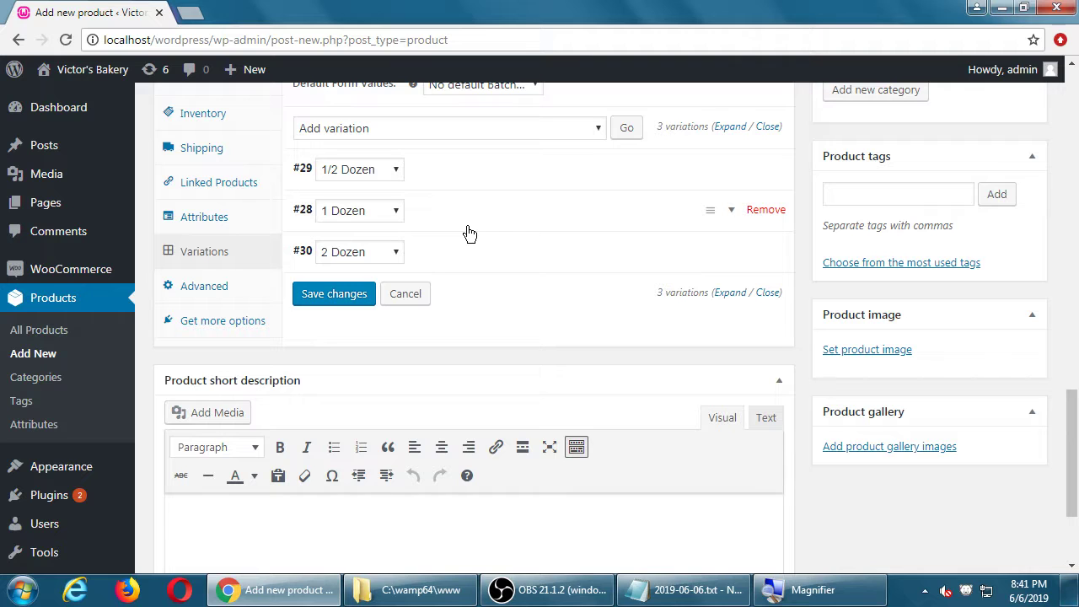
# - Set the 1 Dozen variation's regular price to 11 and collapse its settings
pyautogui.click(468, 228)
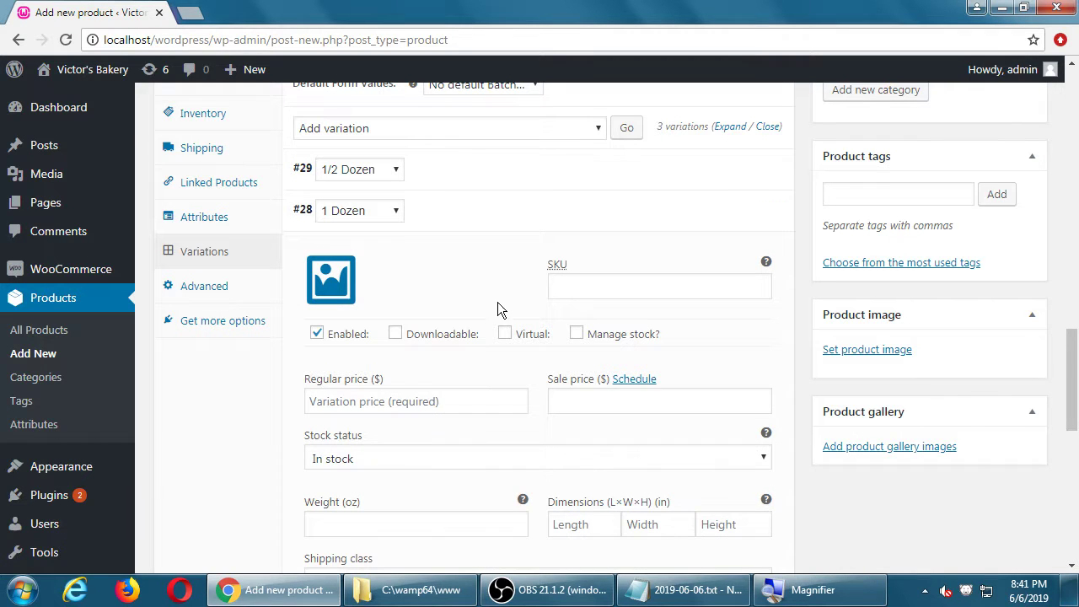
pyautogui.click(439, 404)
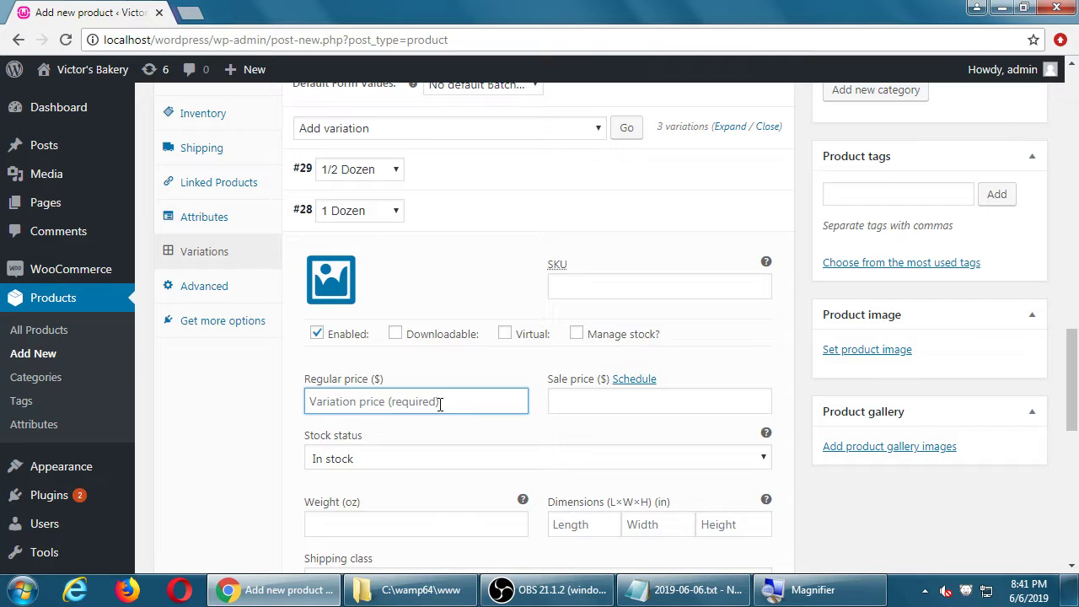
pyautogui.write('11')
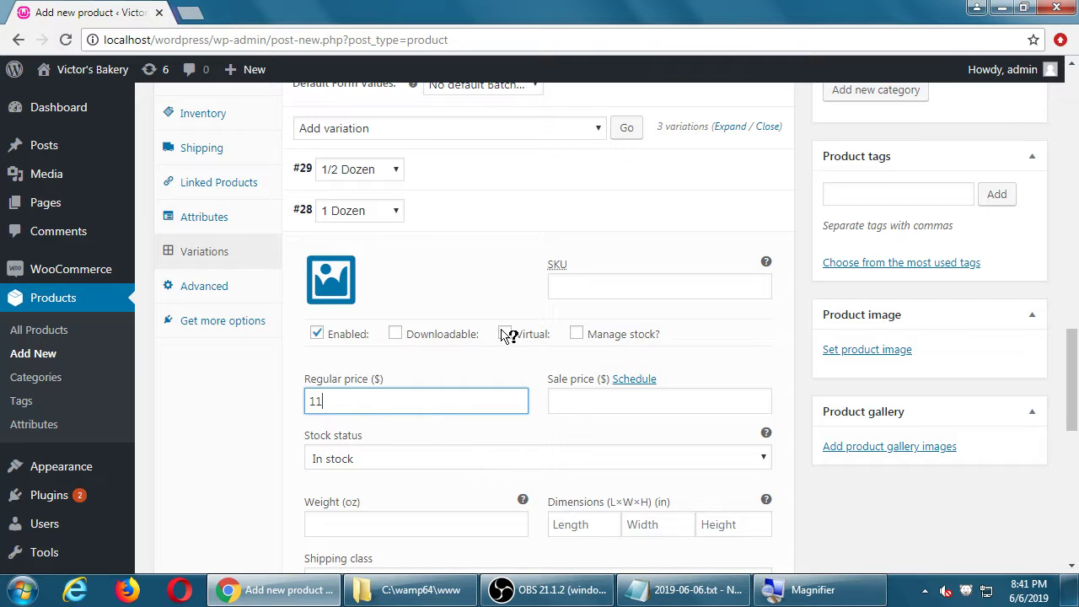
pyautogui.click(511, 214)
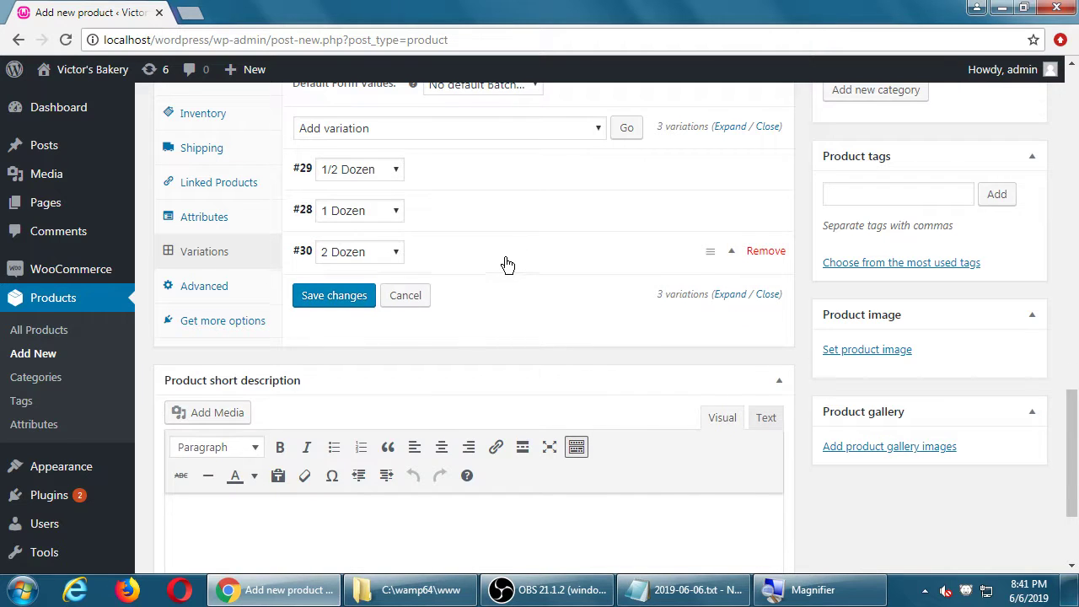
# - Expand the 2 Dozen variation and set its regular price to 24.50
pyautogui.click(508, 264)
pyautogui.scroll(-1, 522, 360)
pyautogui.click(458, 424)
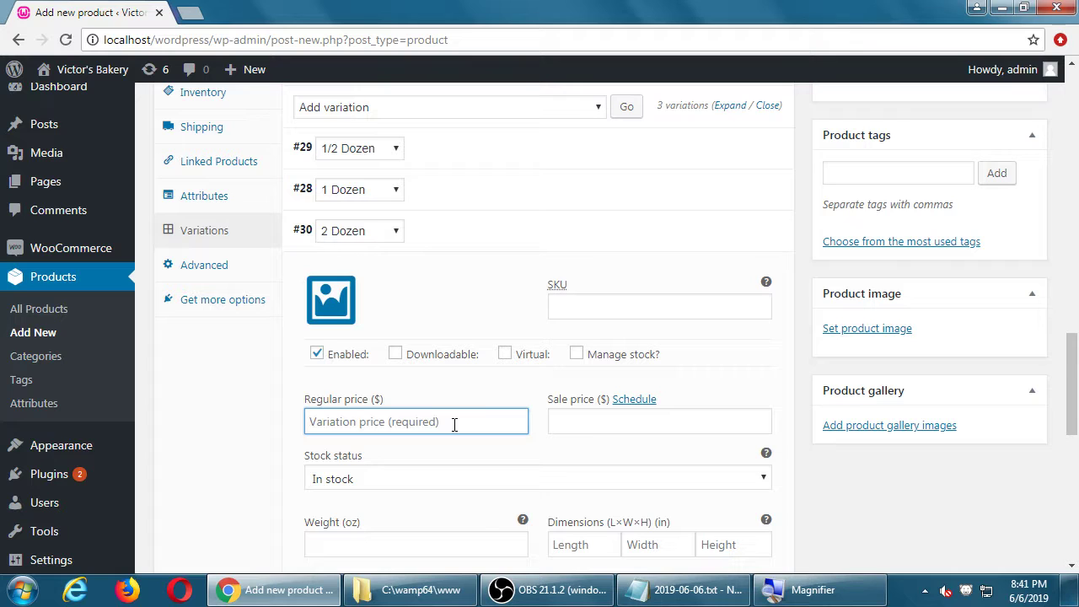
pyautogui.write('24.50')
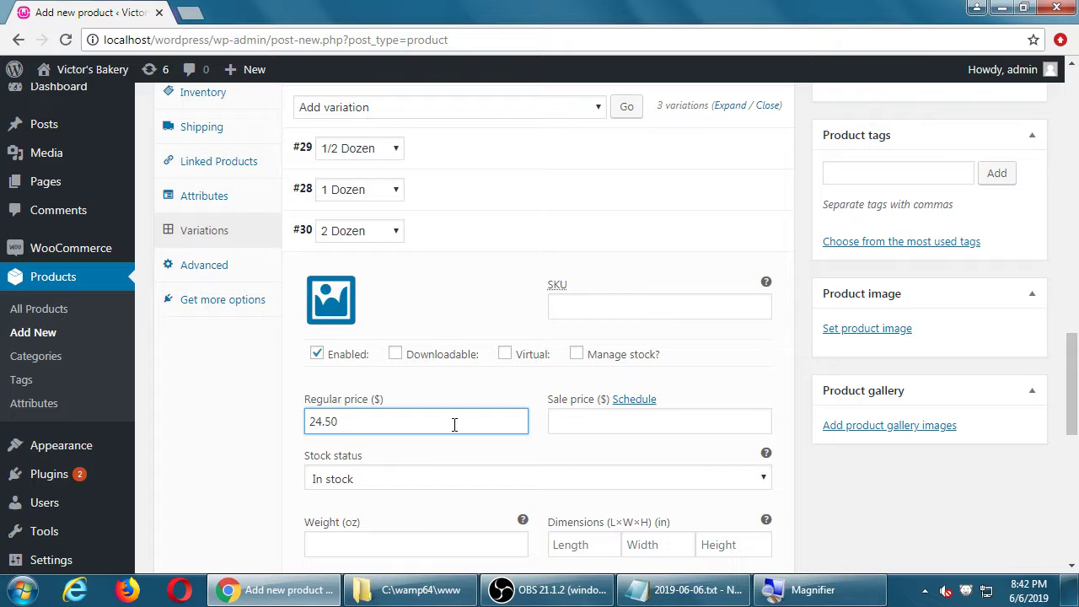
# - View the 2 Dozen variation's stock status choices, try enabling stock management, turn it off again and collapse the variation
pyautogui.scroll(-1, 494, 399)
pyautogui.click(489, 393)
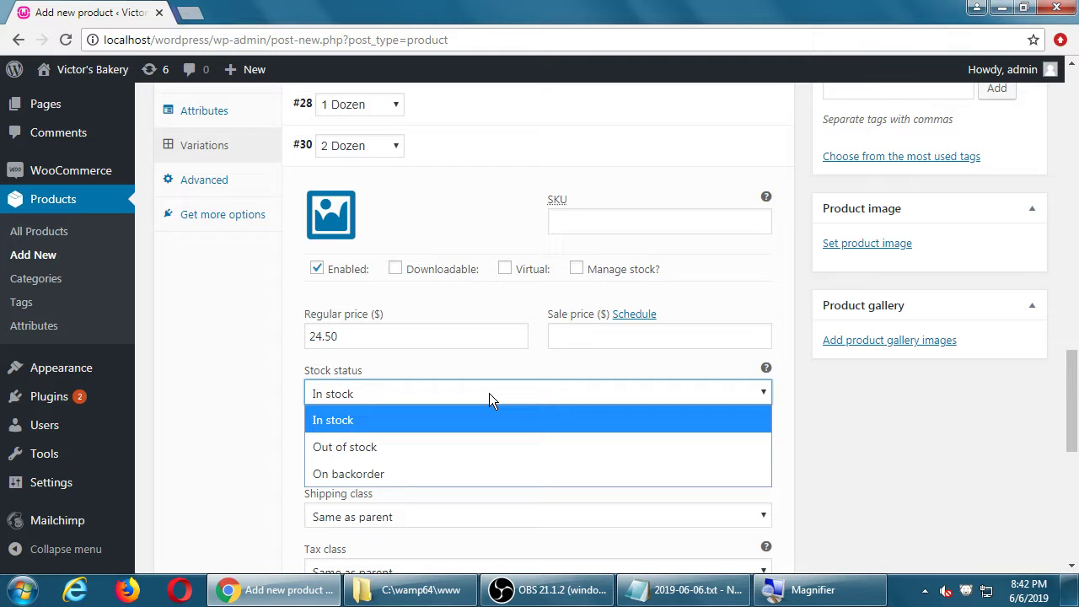
pyautogui.click(950, 462)
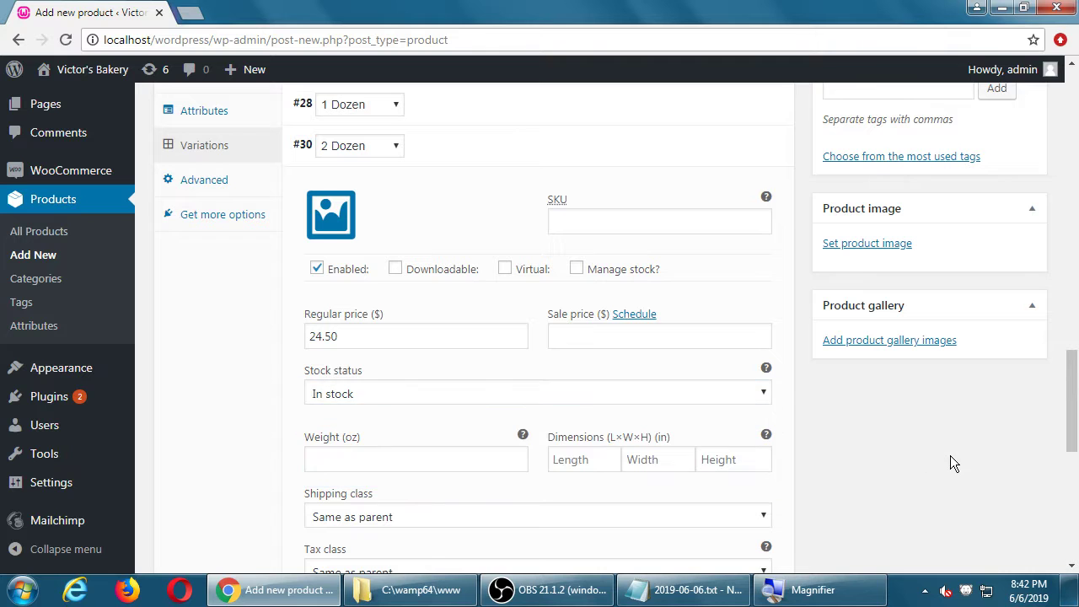
pyautogui.click(623, 271)
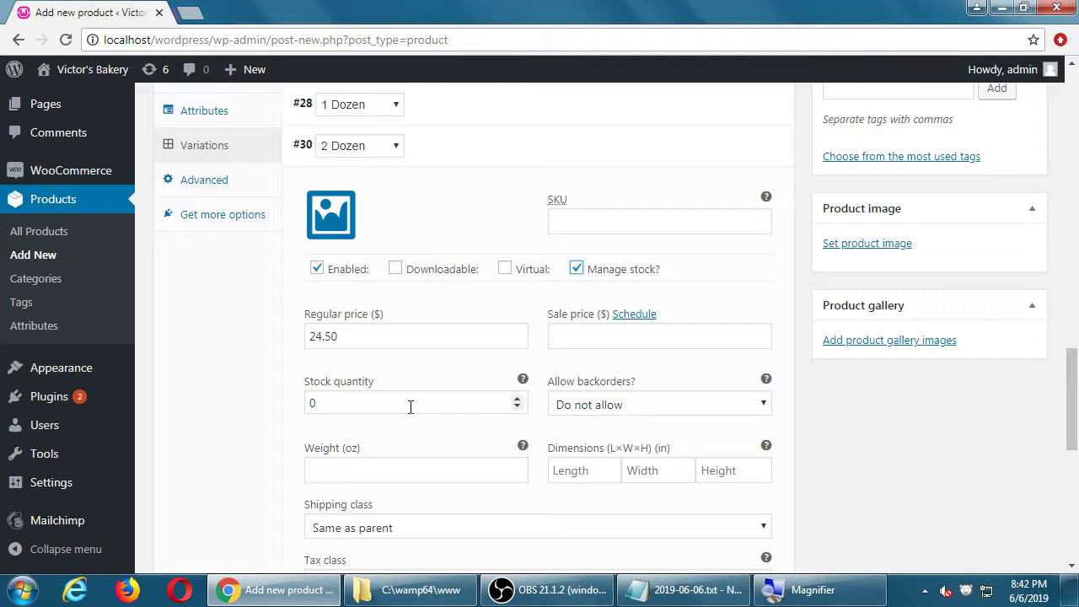
pyautogui.click(577, 268)
pyautogui.scroll(1, 565, 289)
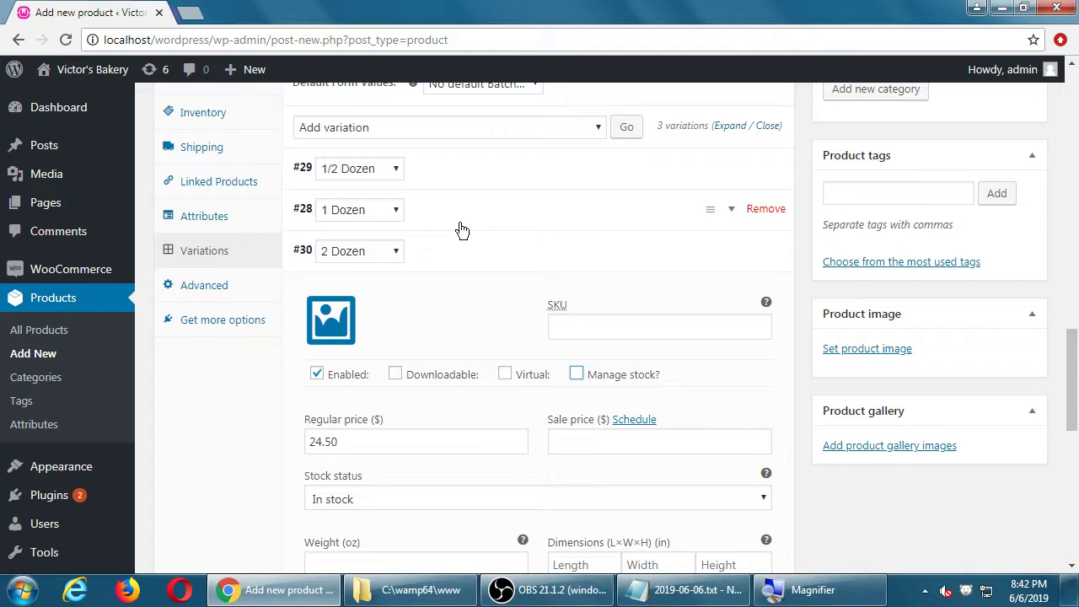
pyautogui.click(501, 255)
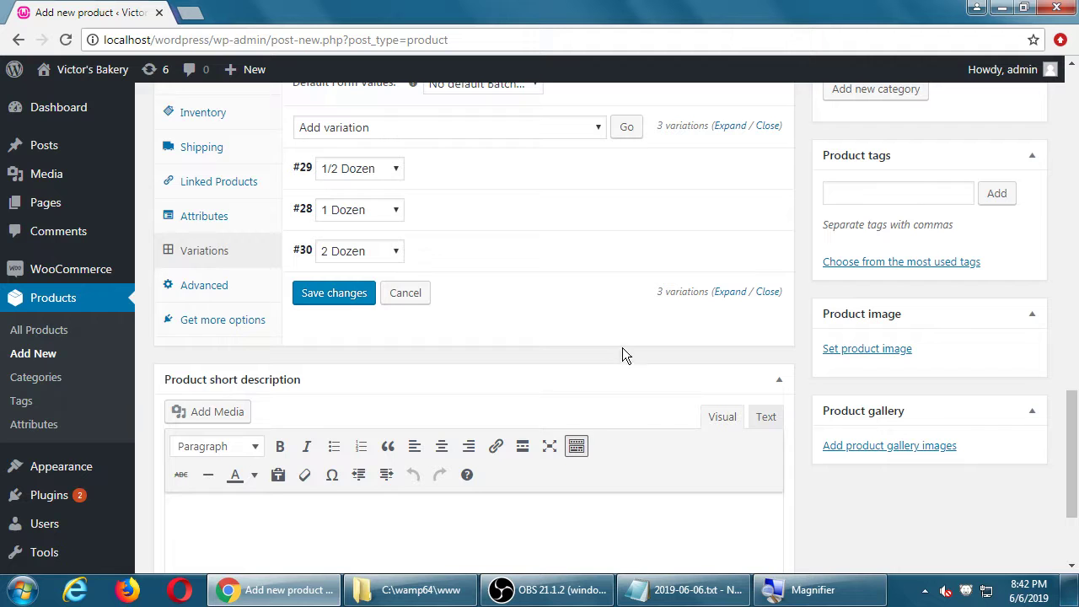
# - Publish the Cupcakes product with its priced variations
pyautogui.scroll(3, 714, 320)
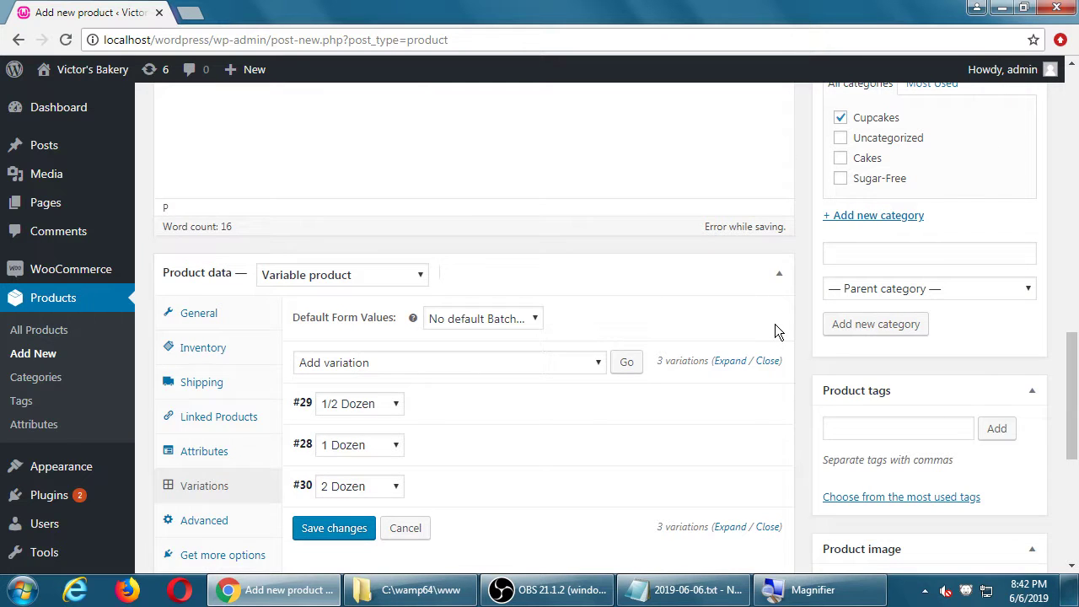
pyautogui.scroll(-3, 778, 324)
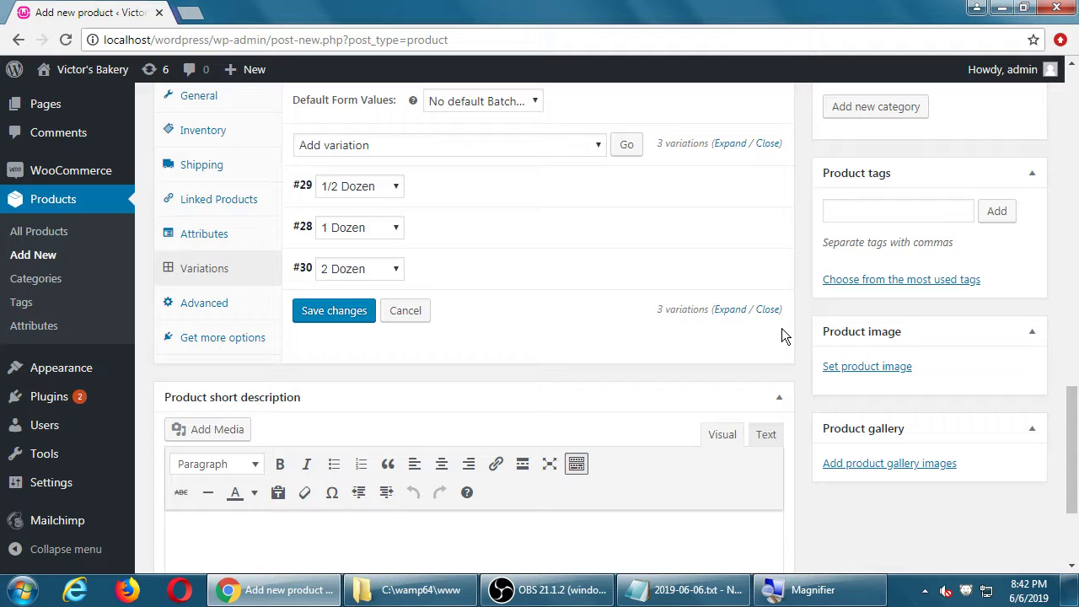
pyautogui.scroll(10, 780, 331)
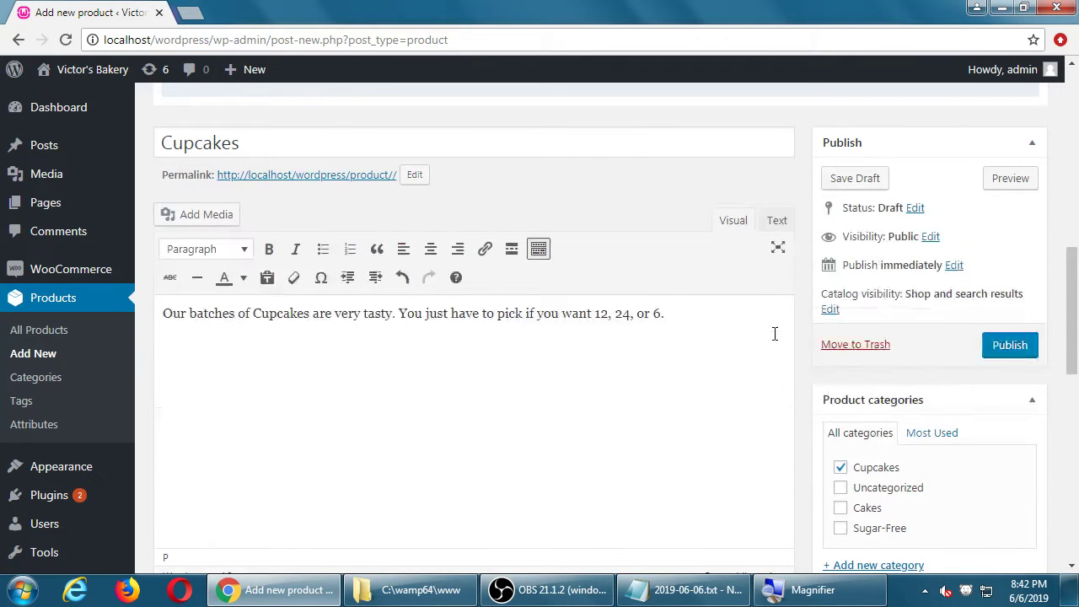
pyautogui.click(1005, 348)
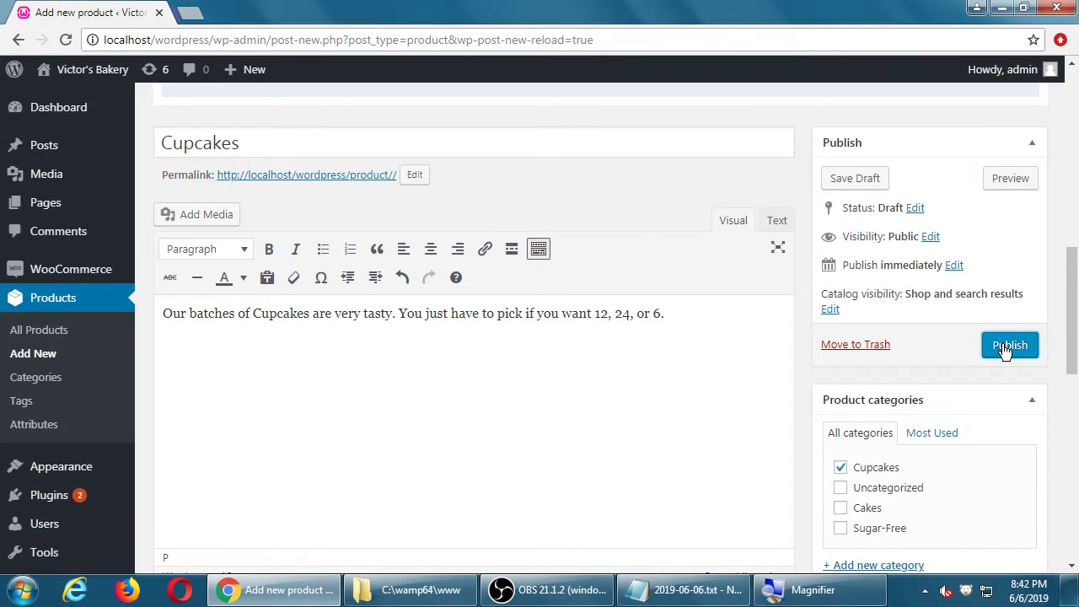
pyautogui.click(1004, 349)
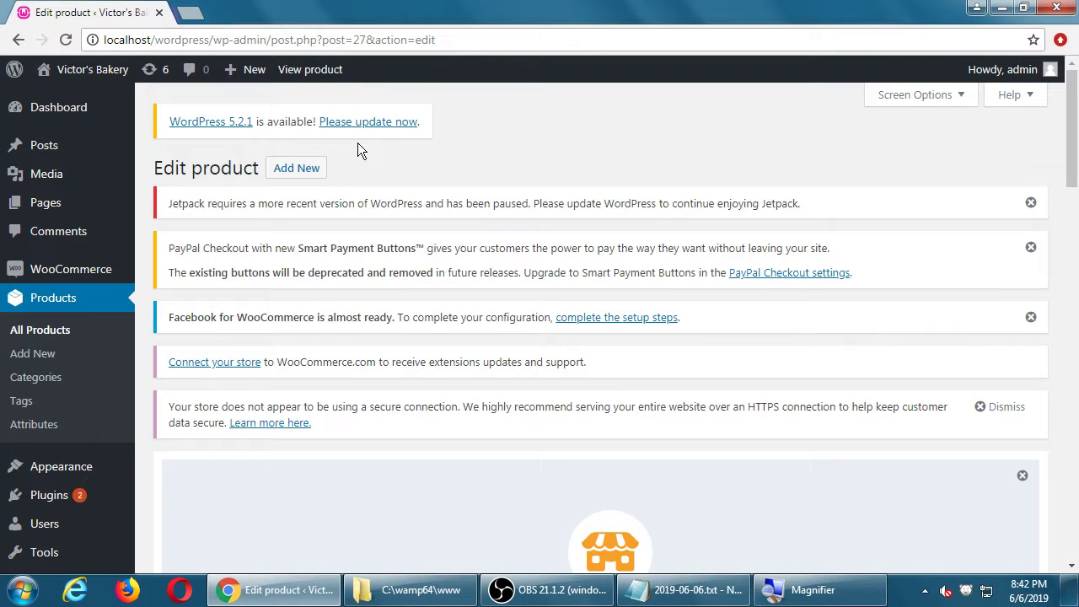
# - Visit the bakery's public site and open the Buy stuff! shop page to find the Cupcakes listing
pyautogui.moveTo(103, 76)
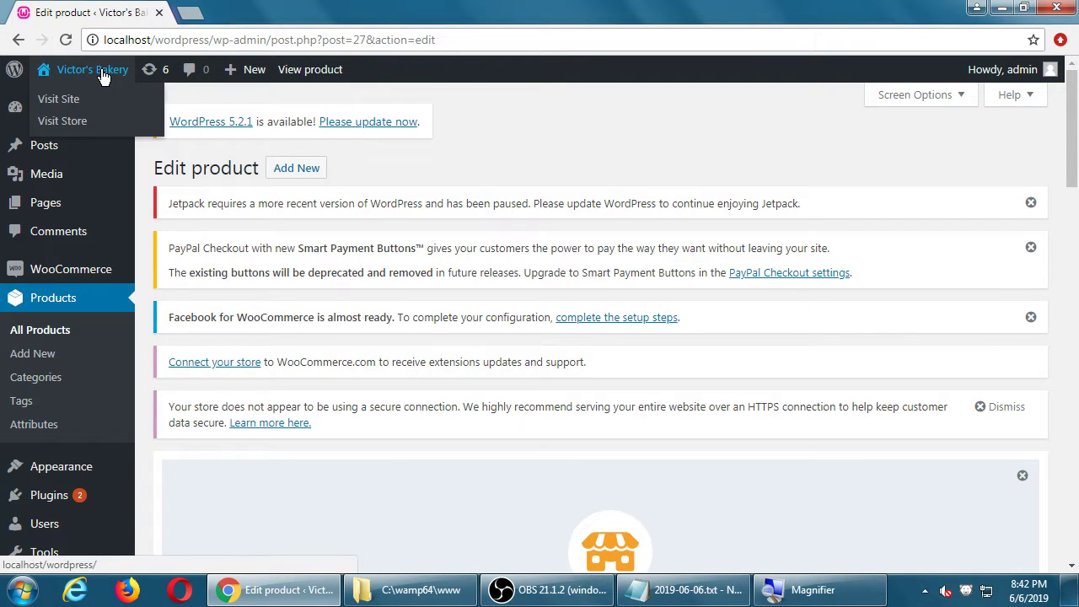
pyautogui.click(103, 75)
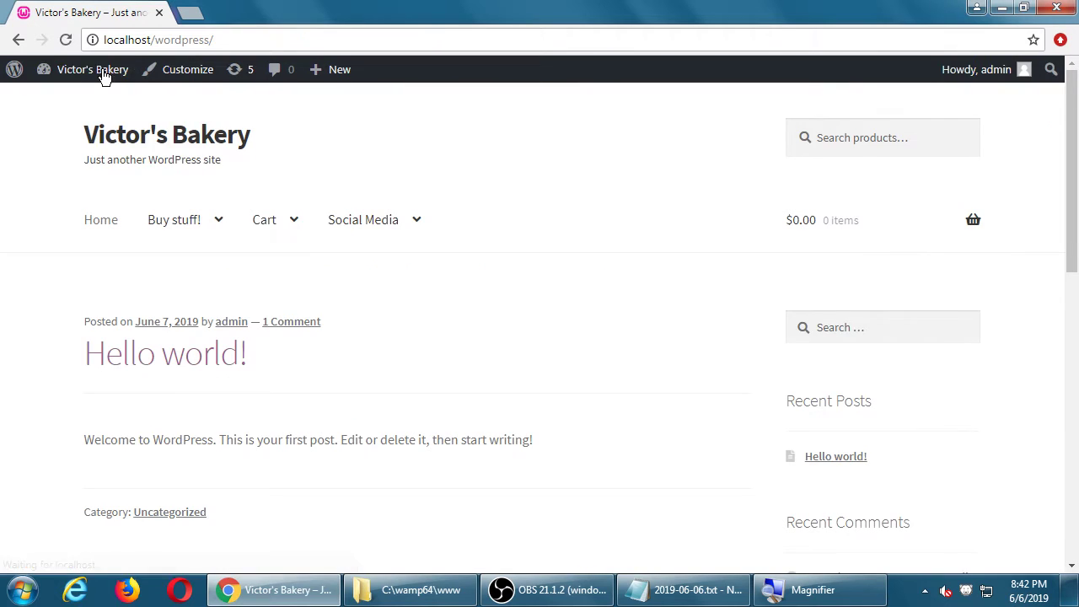
pyautogui.moveTo(143, 101)
pyautogui.click(172, 229)
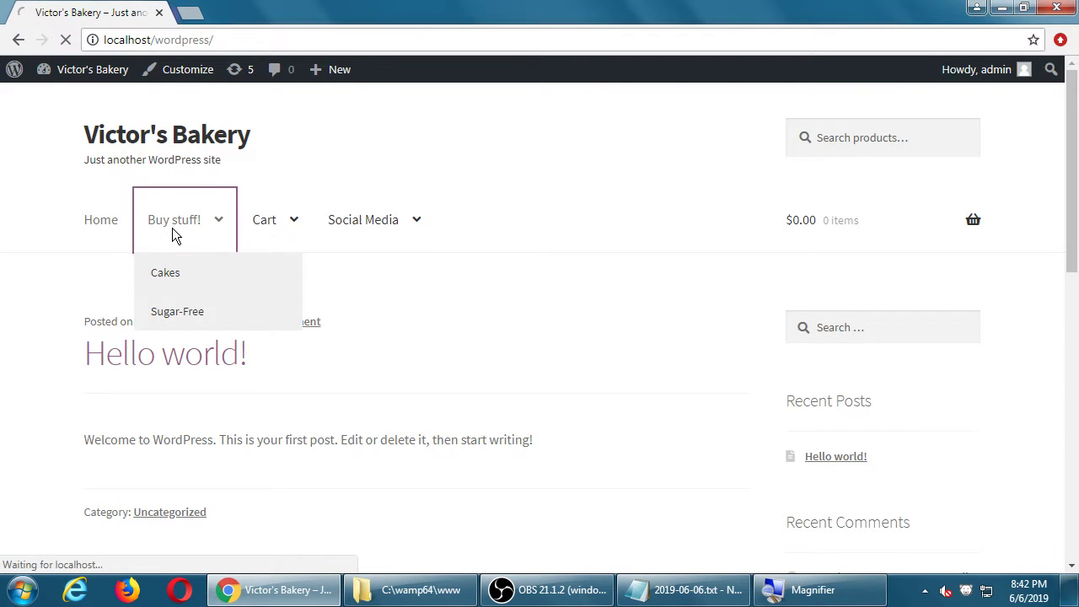
pyautogui.scroll(-3, 351, 325)
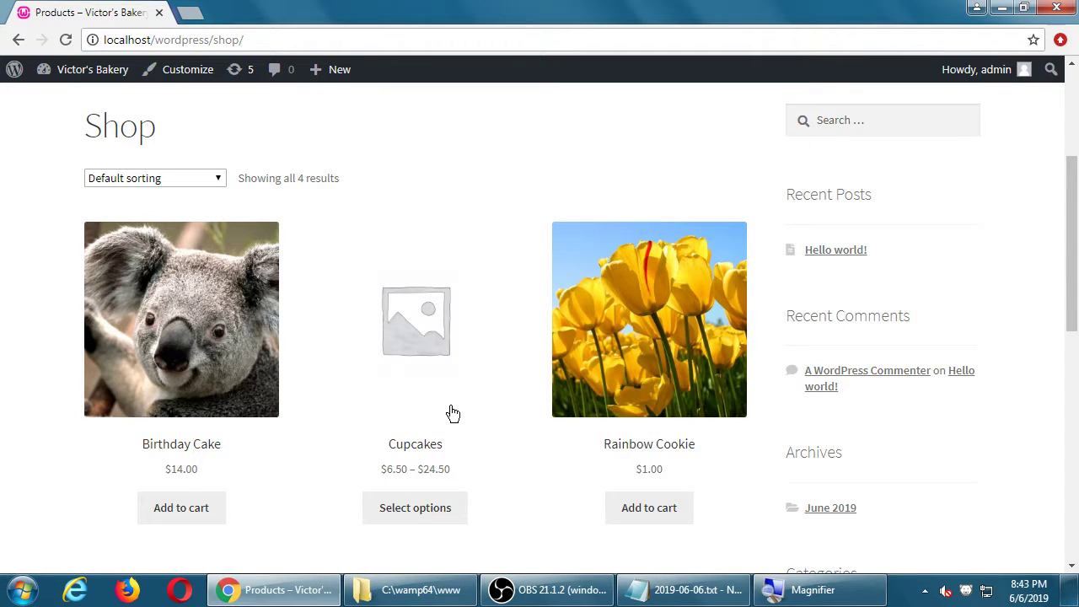
# - Open the Cupcakes product page from the shop listing
pyautogui.scroll(-1, 455, 405)
pyautogui.click(413, 444)
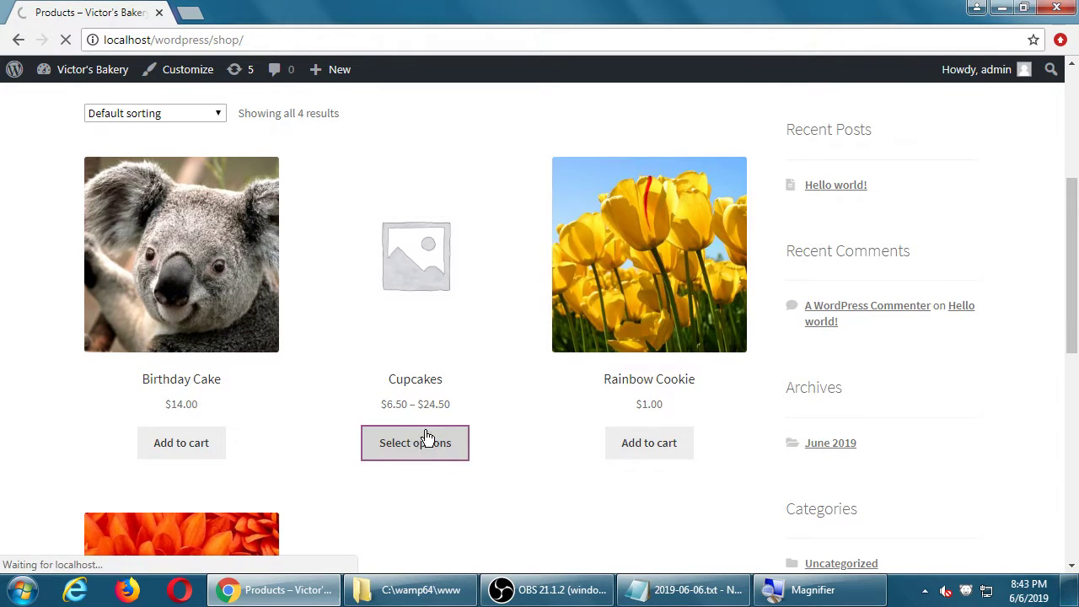
pyautogui.scroll(-2, 460, 377)
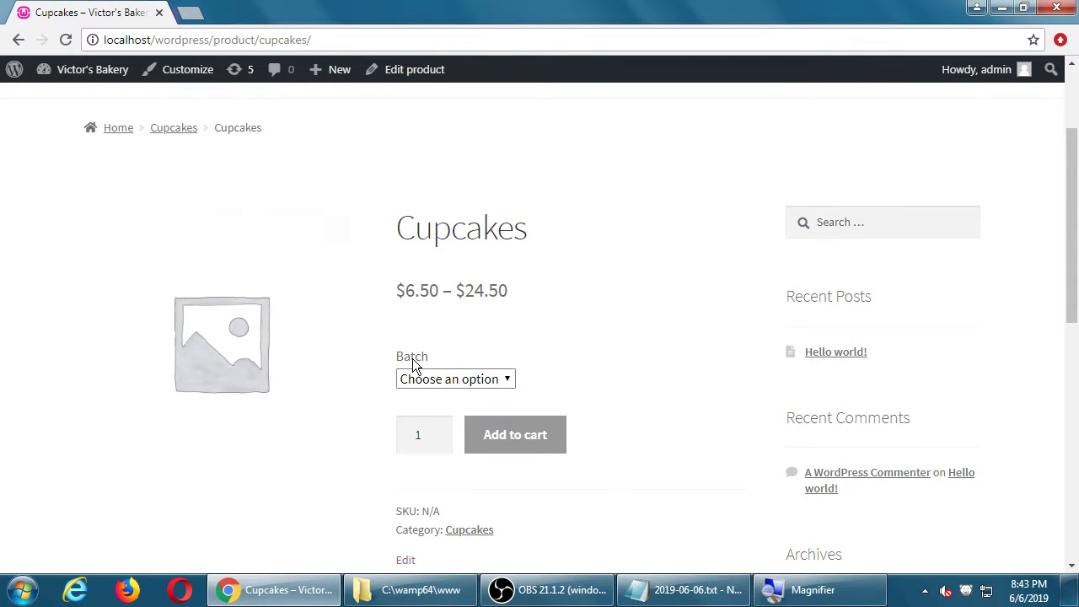
# - Preview the Cupcakes prices by choosing the 1 Dozen and 2 Dozen Batch options, and clear the selection
pyautogui.click(506, 382)
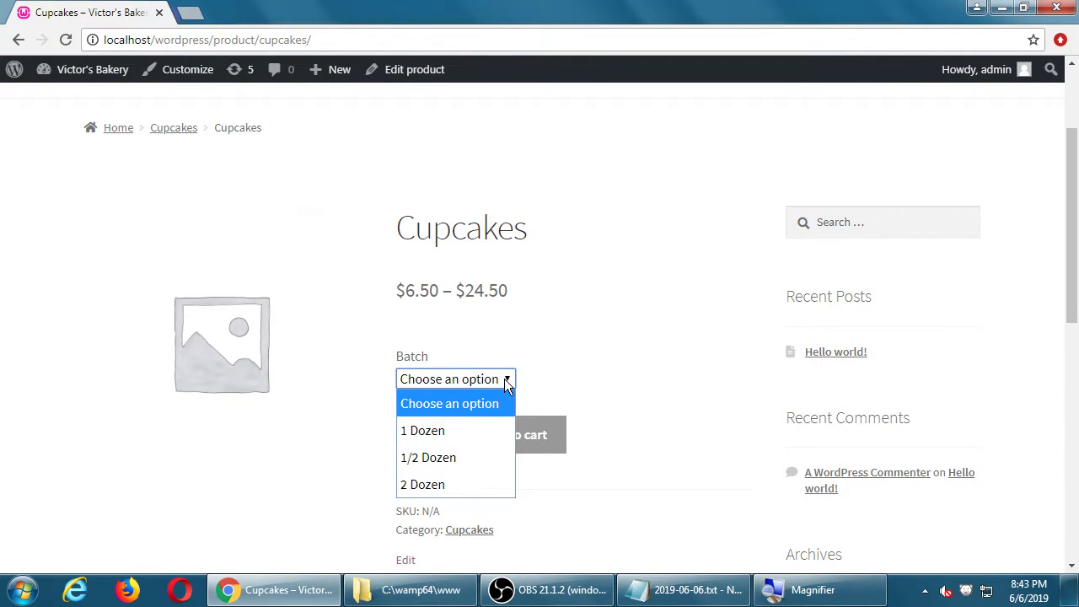
pyautogui.click(459, 434)
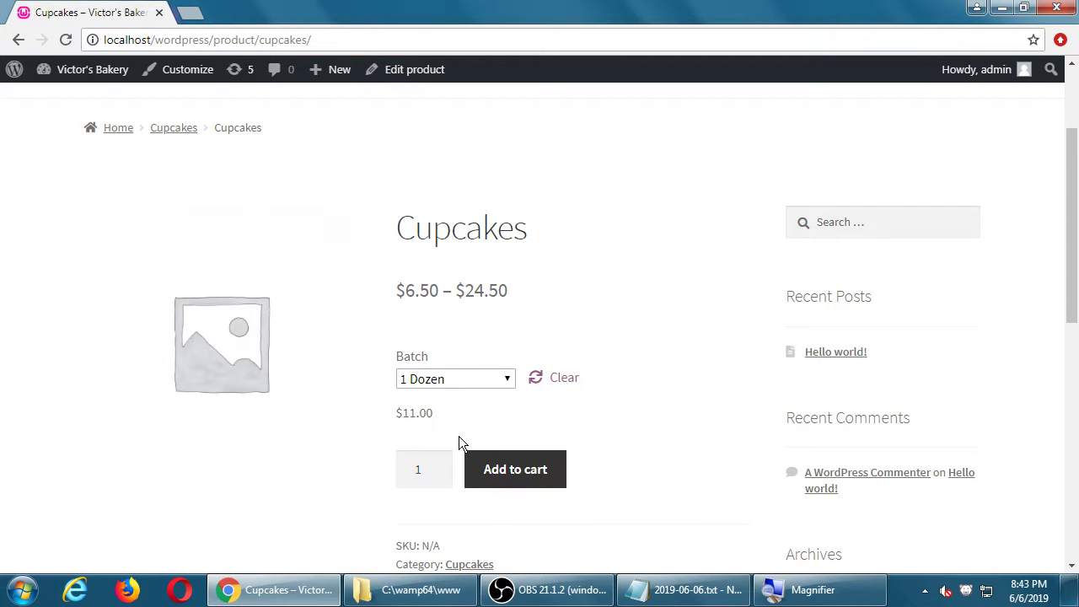
pyautogui.click(450, 382)
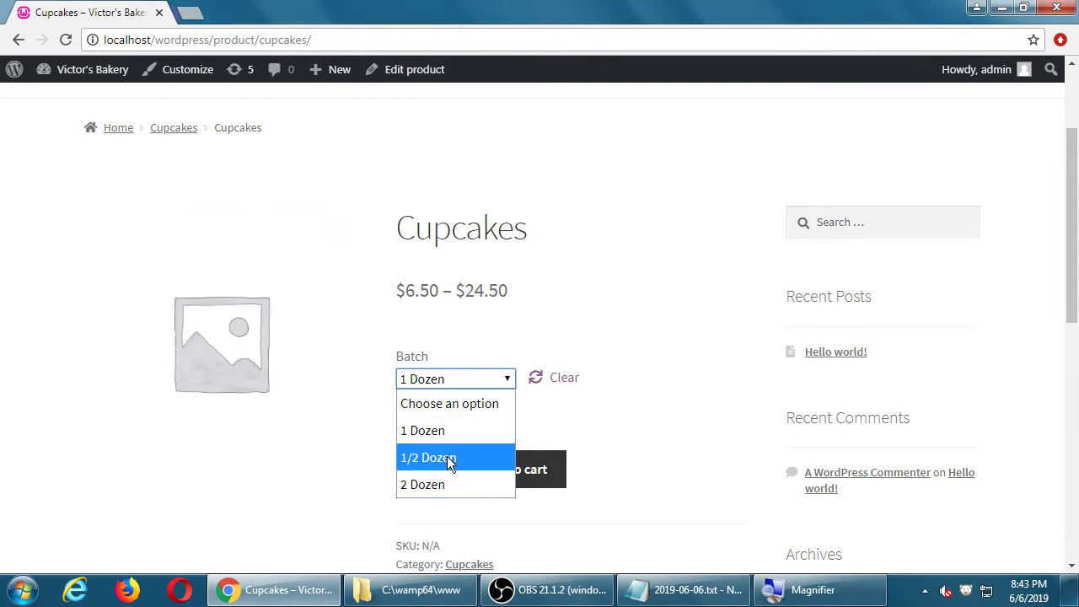
pyautogui.click(446, 484)
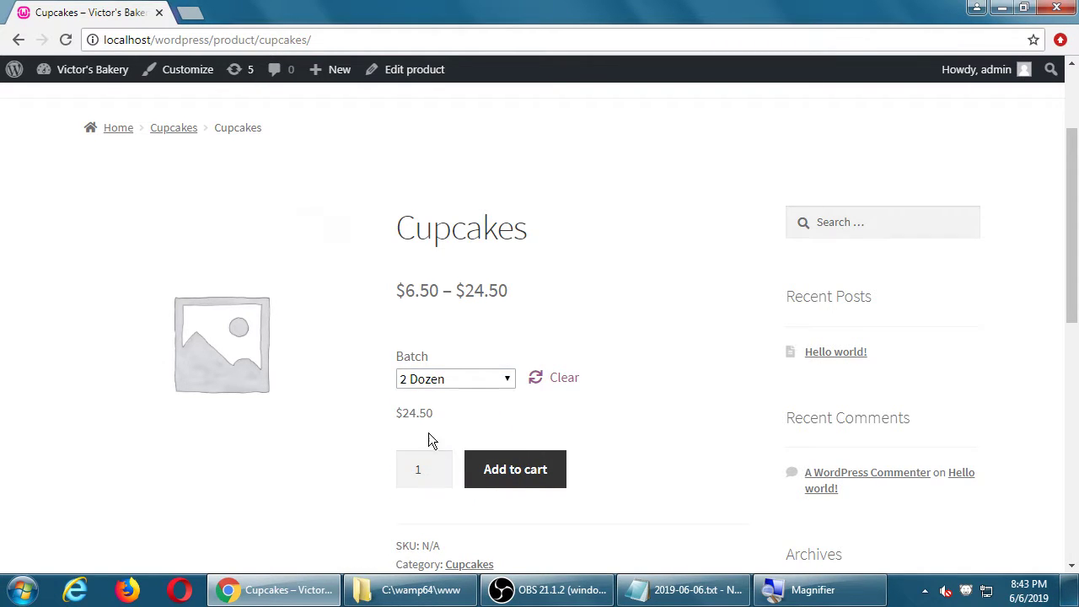
pyautogui.click(449, 378)
pyautogui.click(568, 379)
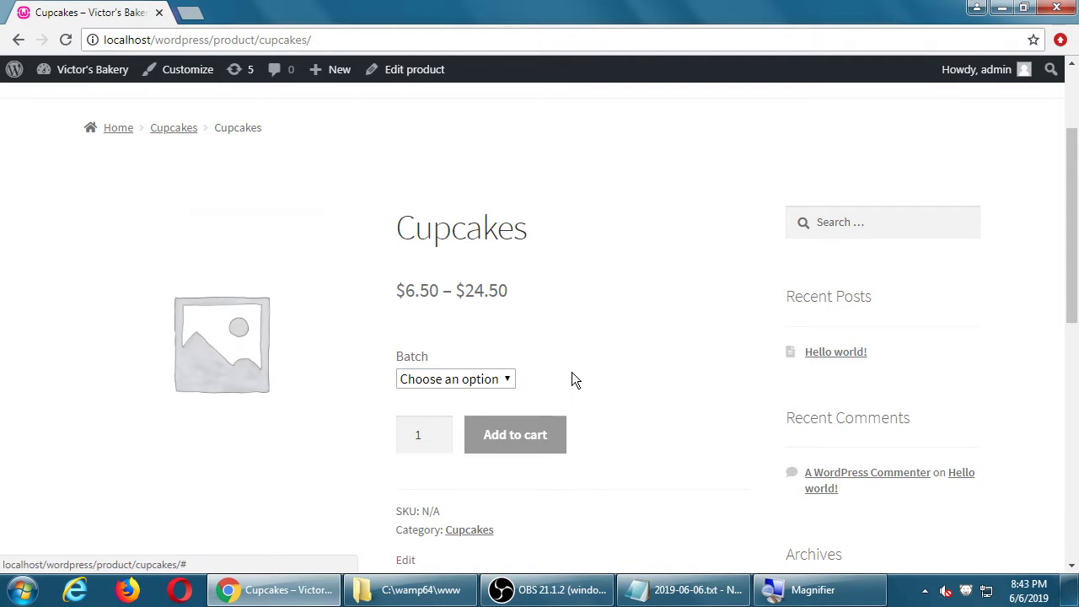
pyautogui.scroll(-1, 634, 381)
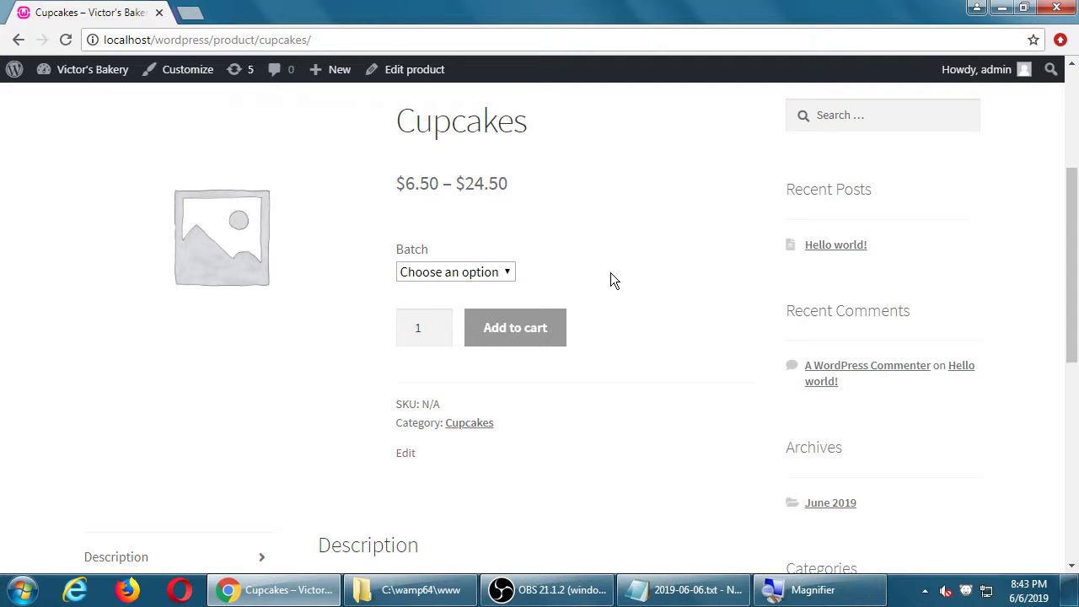
# - Return to the admin dashboard and view the list of all products
pyautogui.moveTo(108, 69)
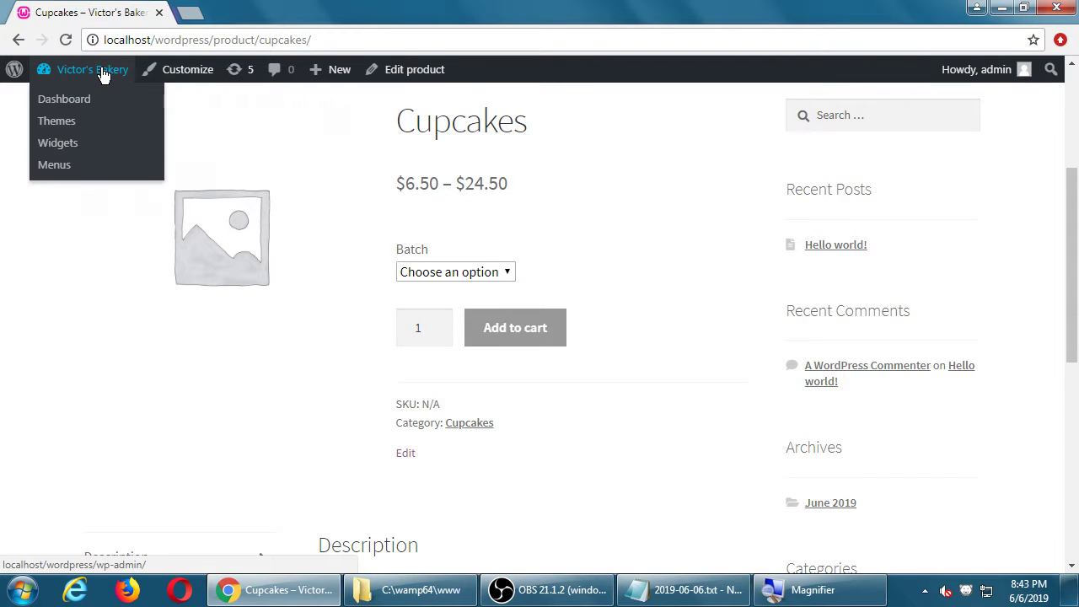
pyautogui.click(99, 72)
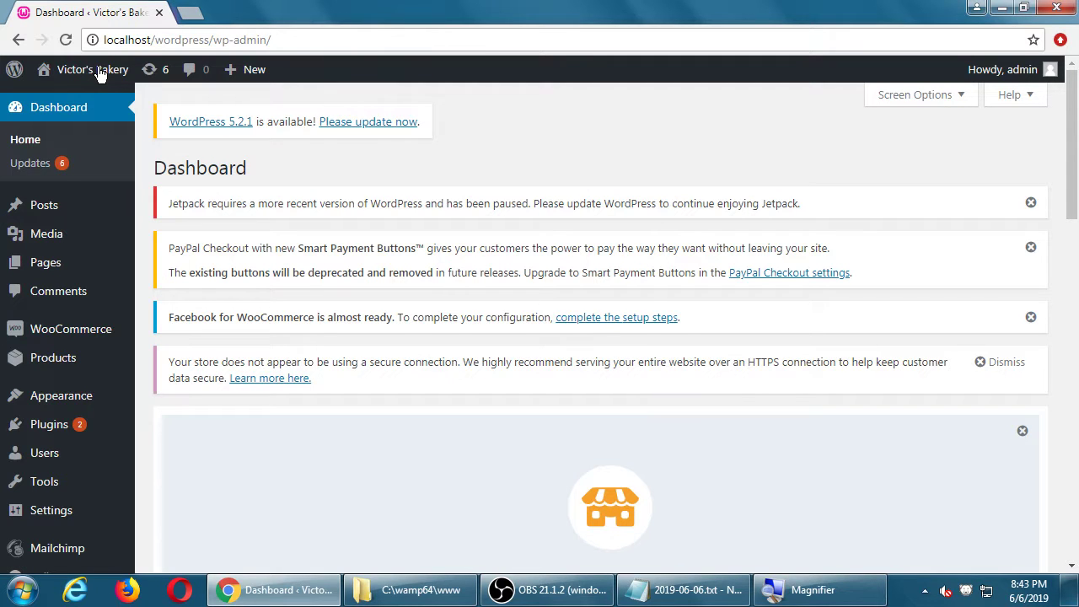
pyautogui.moveTo(138, 337)
pyautogui.click(91, 358)
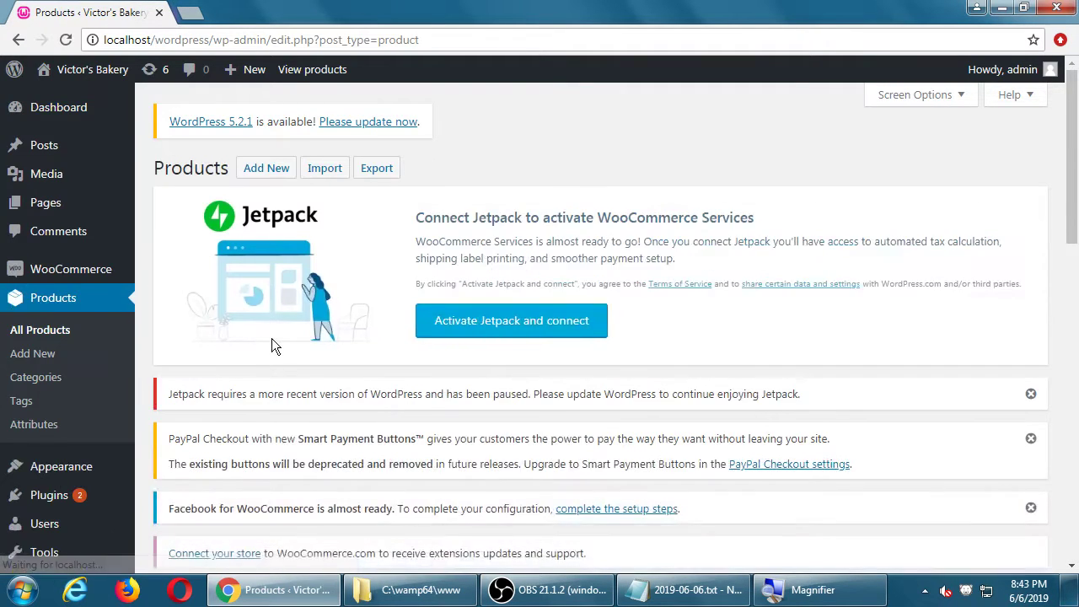
pyautogui.scroll(-3, 272, 344)
pyautogui.scroll(-7, 272, 342)
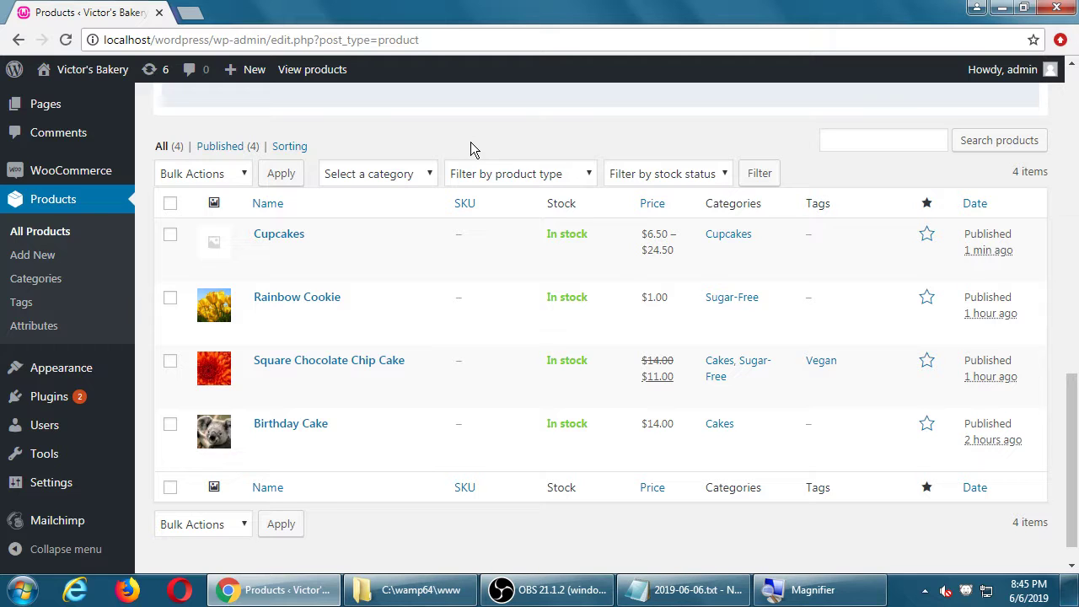
# - Open the public site in a new tab, view the Buy stuff! submenu and close the products list tab
pyautogui.moveTo(100, 74)
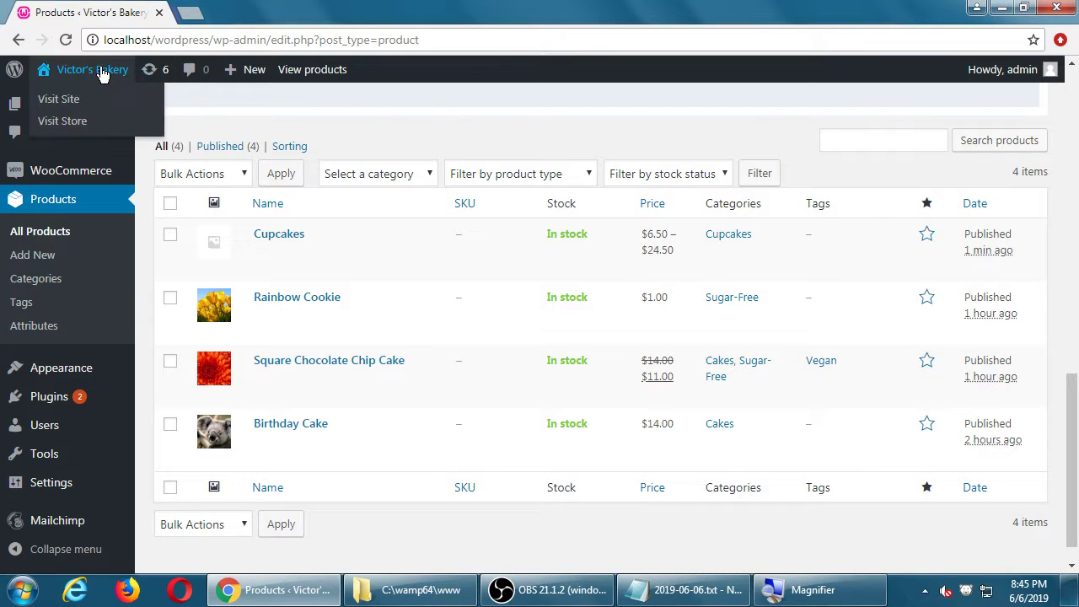
pyautogui.middleClick(95, 74)
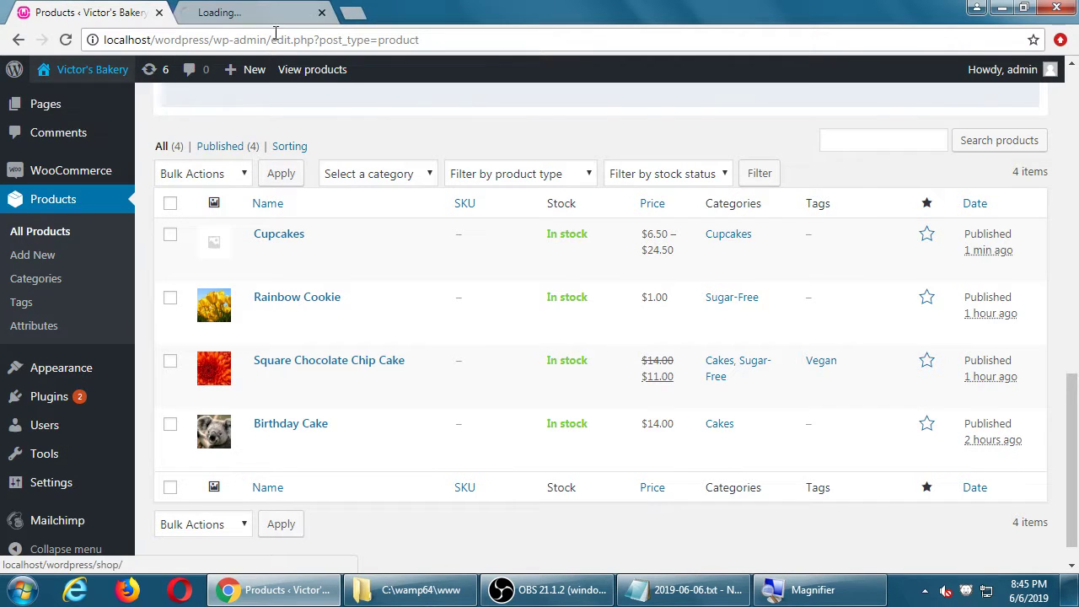
pyautogui.click(234, 10)
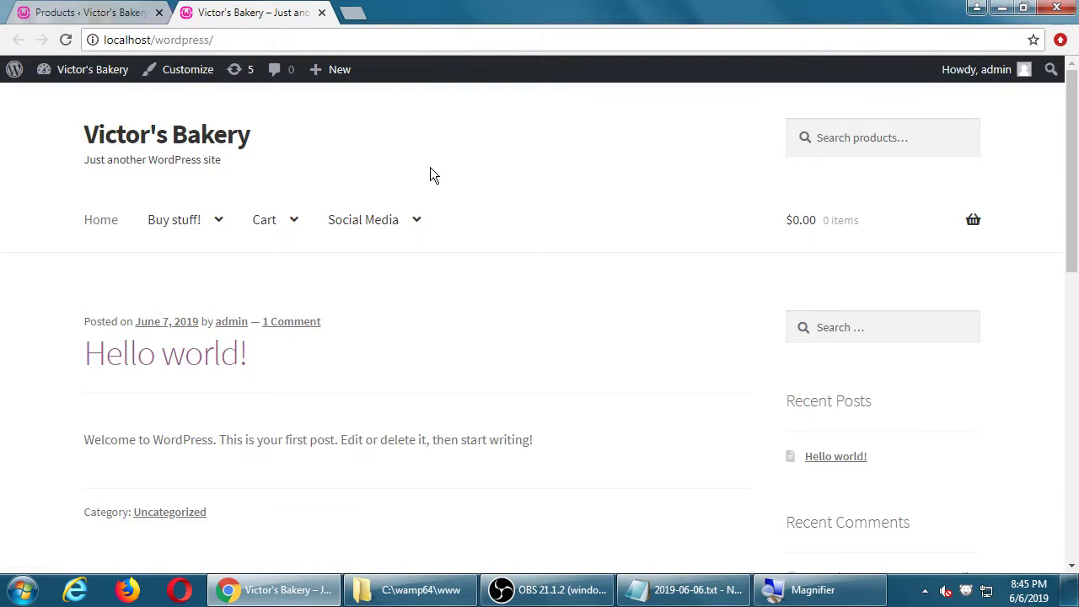
pyautogui.moveTo(168, 229)
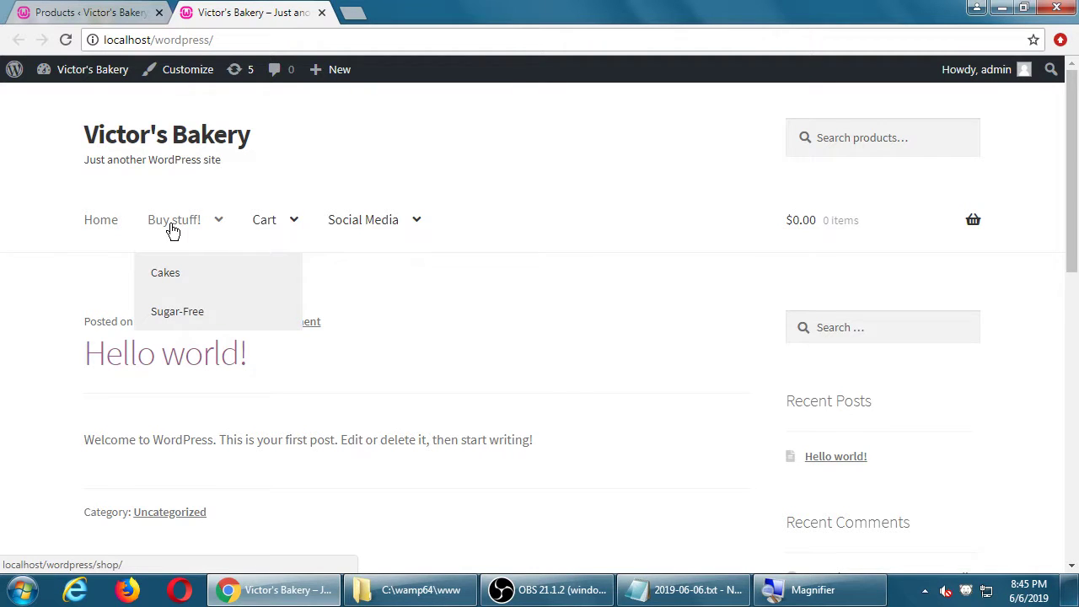
pyautogui.click(159, 13)
pyautogui.moveTo(377, 197)
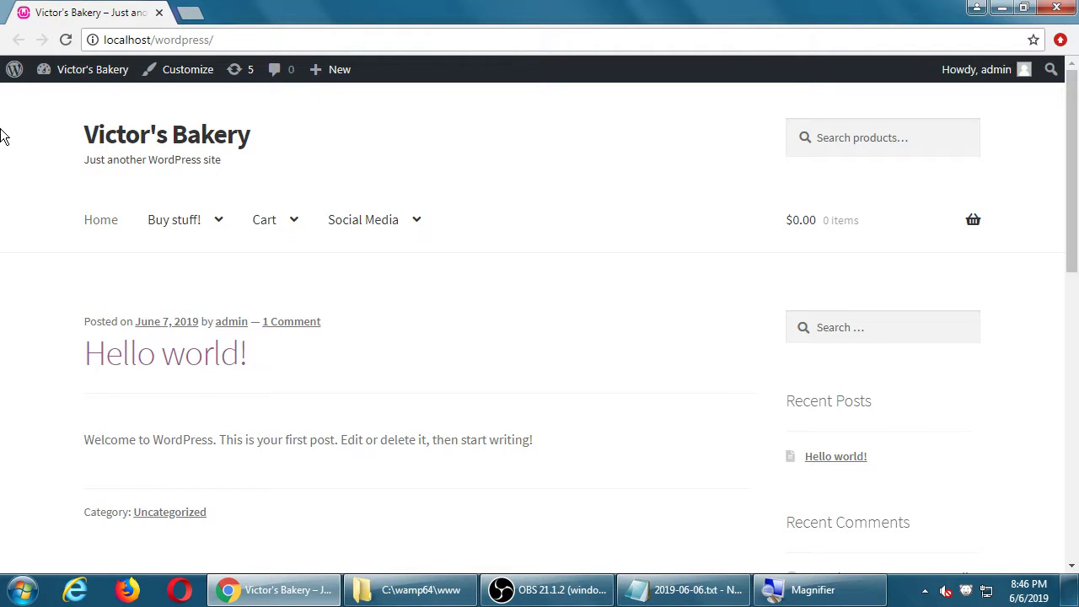
# - Return to the admin dashboard from the bakery's public site
pyautogui.moveTo(80, 71)
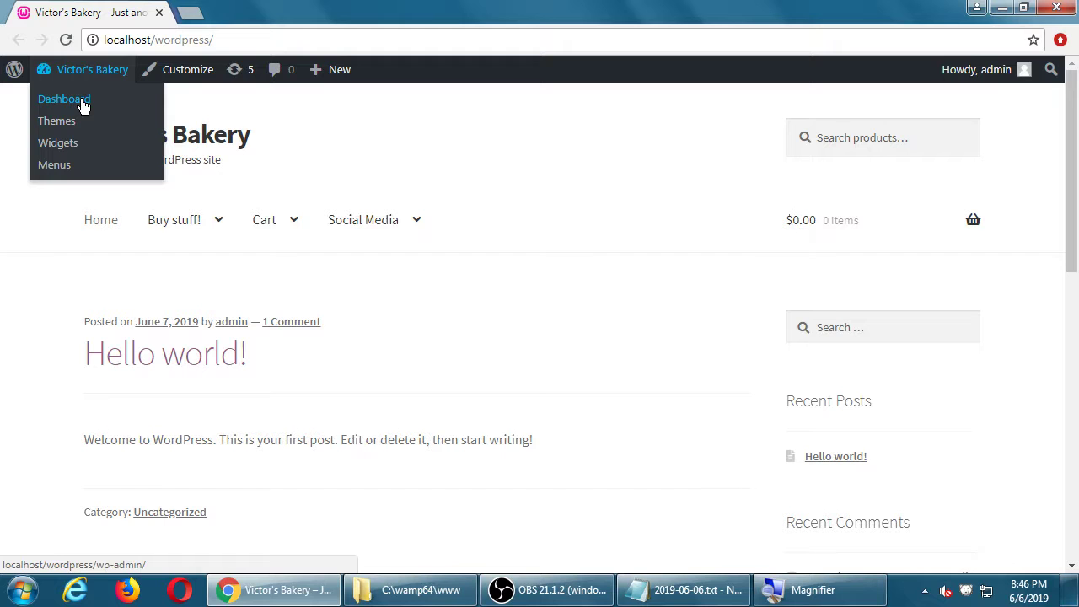
pyautogui.click(82, 101)
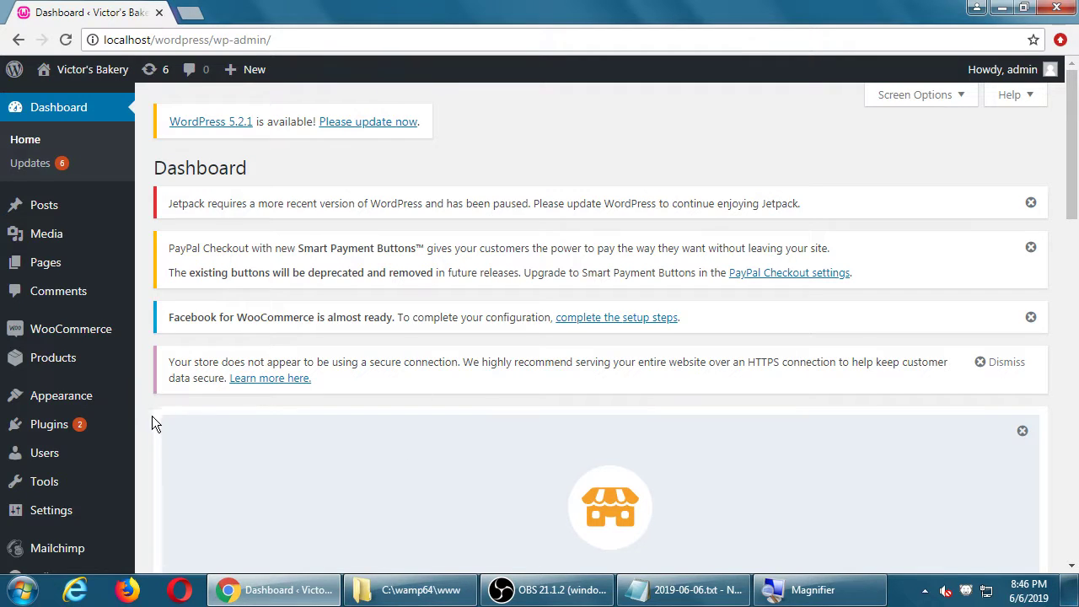
pyautogui.moveTo(85, 367)
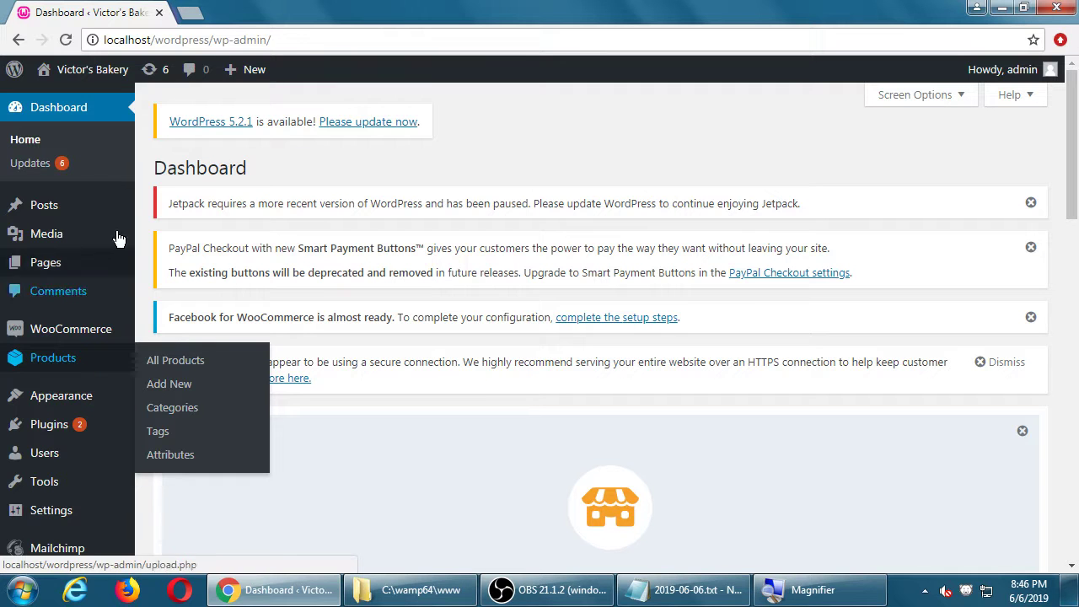
# - View the public site's Cart submenu in a separate tab and close that tab
pyautogui.middleClick(108, 69)
pyautogui.click(272, 10)
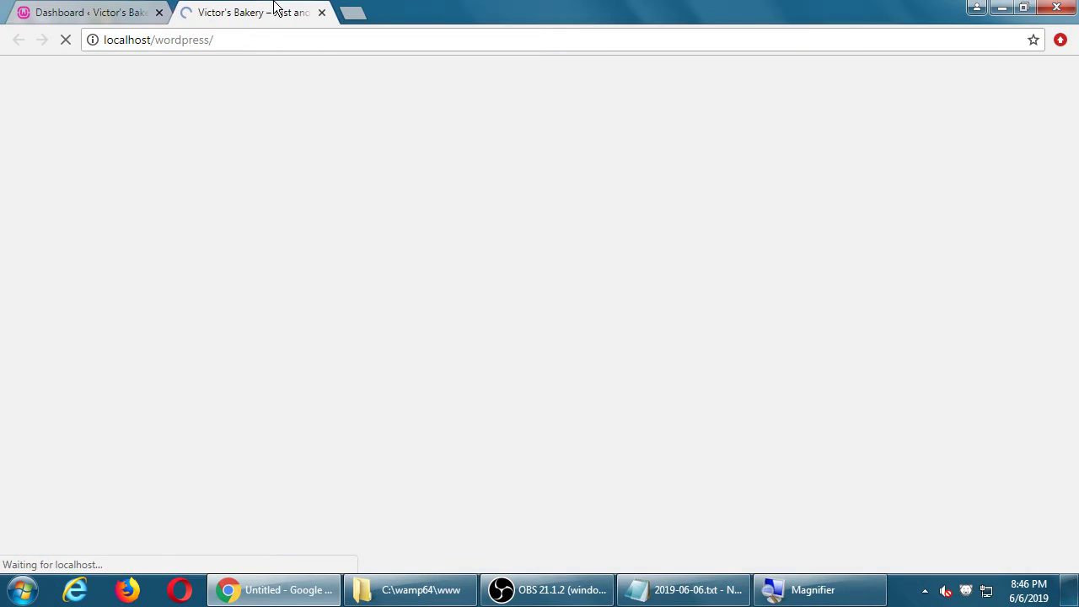
pyautogui.moveTo(270, 219)
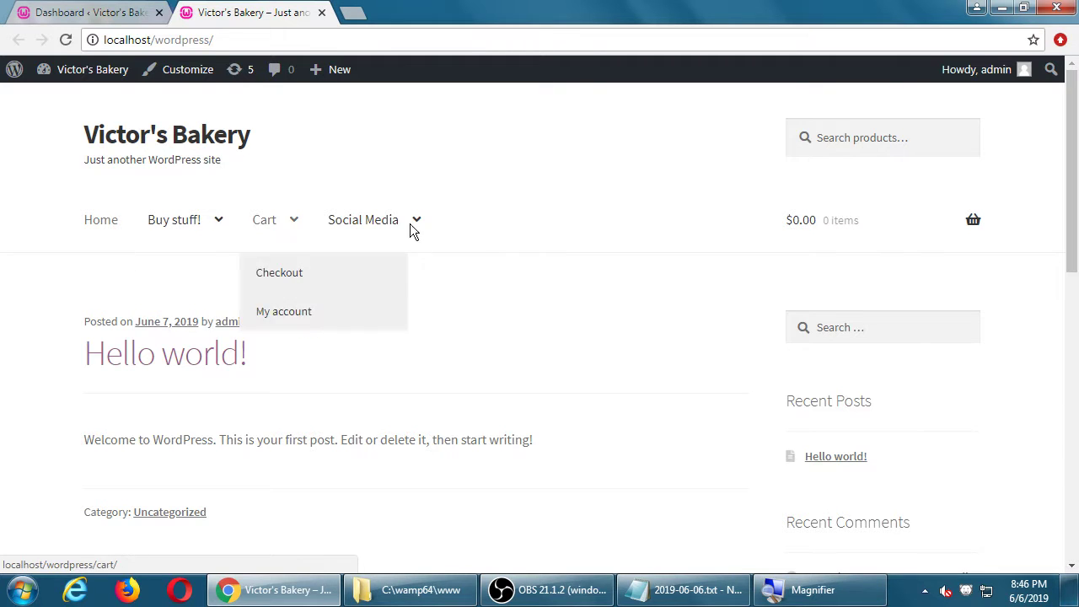
pyautogui.click(322, 12)
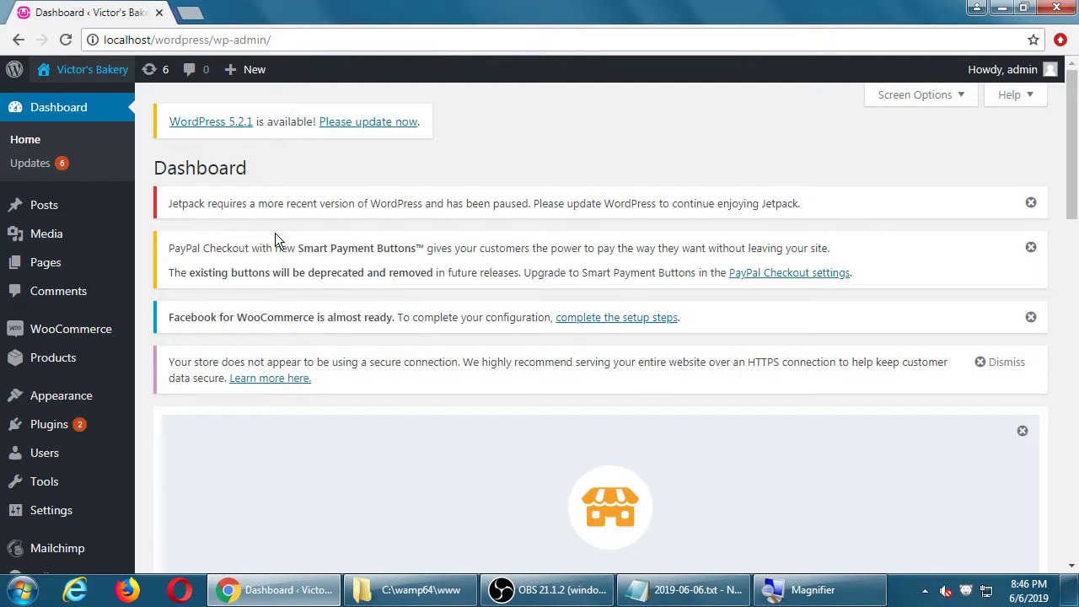
# - Open the navigation menu editor and go to the Main Menu structure
pyautogui.scroll(-1, 332, 285)
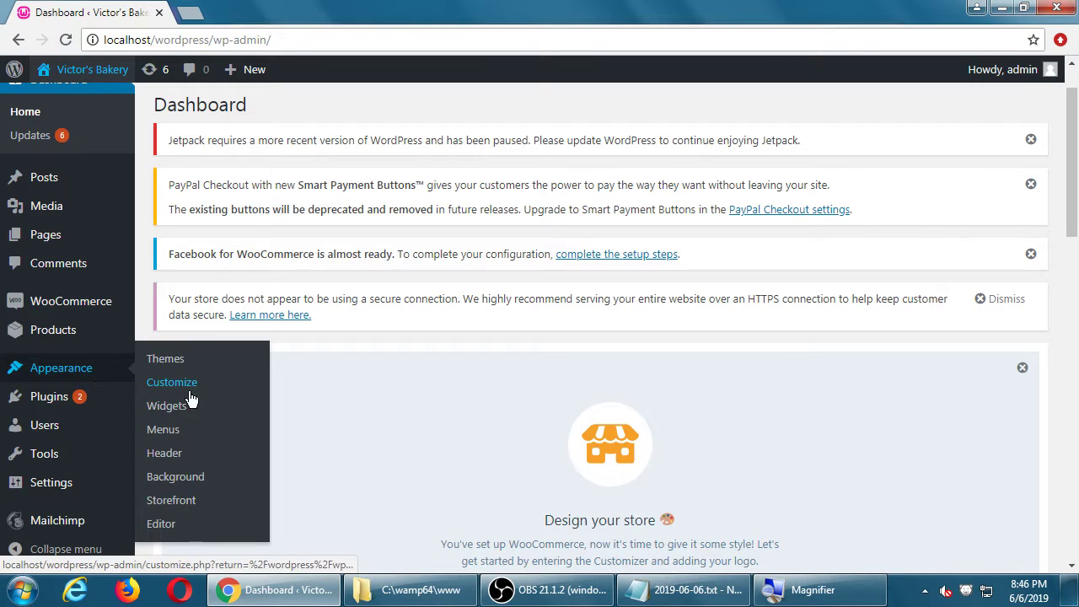
pyautogui.click(163, 430)
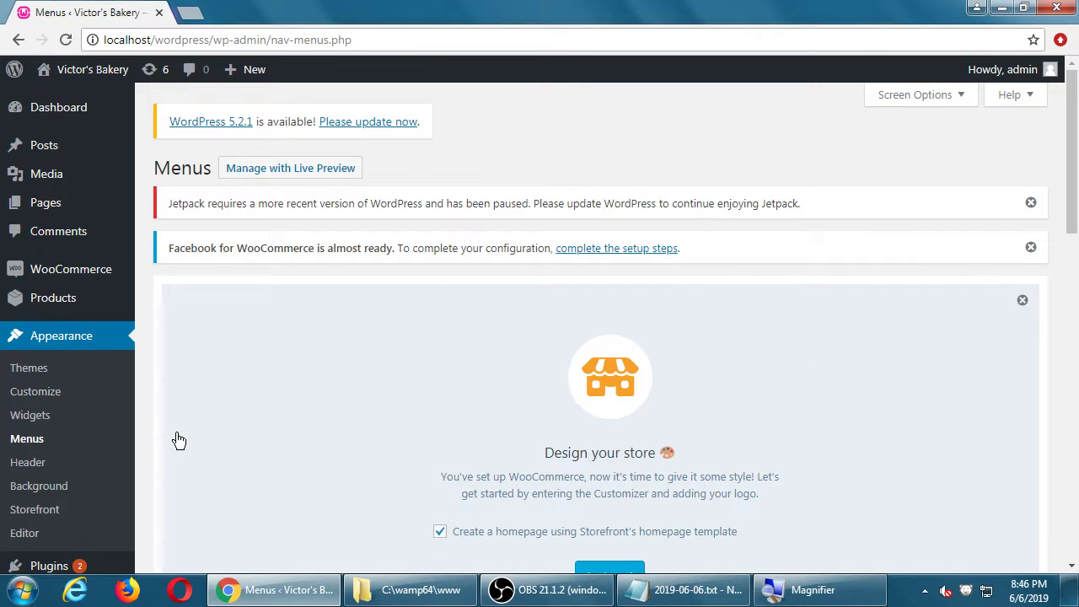
pyautogui.scroll(-9, 258, 433)
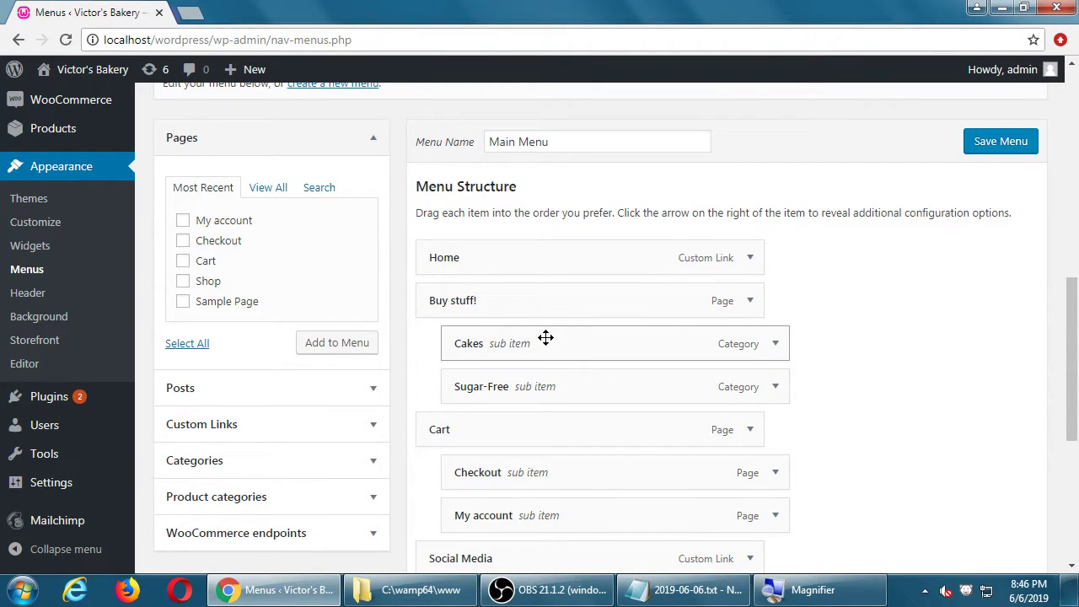
# - Add the Cupcakes product category to the Main Menu as a sub item of Buy stuff!, directly below Sugar-Free
pyautogui.click(283, 499)
pyautogui.click(259, 334)
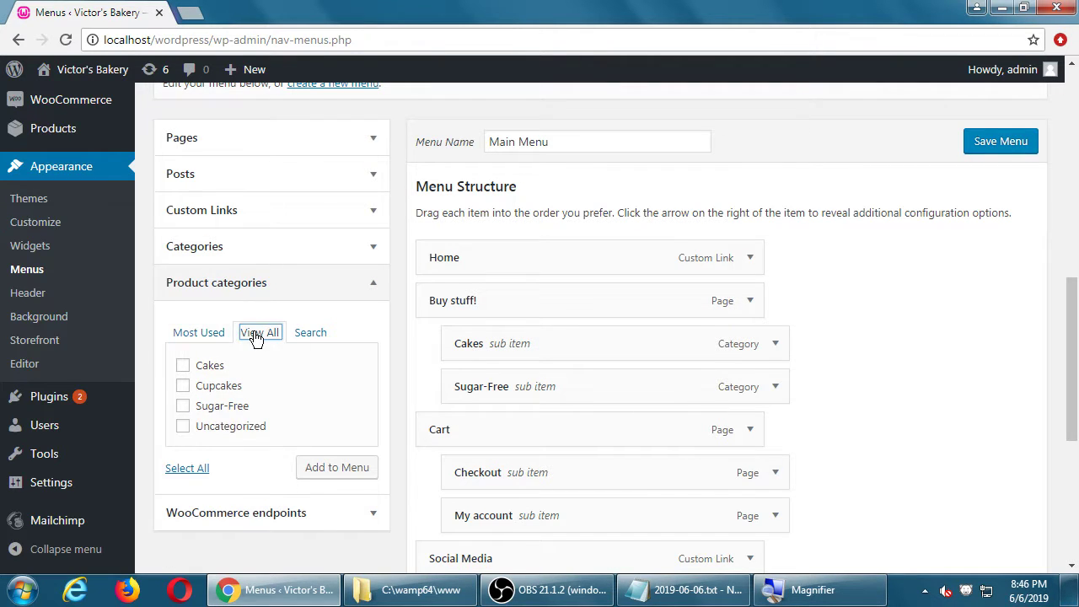
pyautogui.click(182, 387)
pyautogui.click(341, 469)
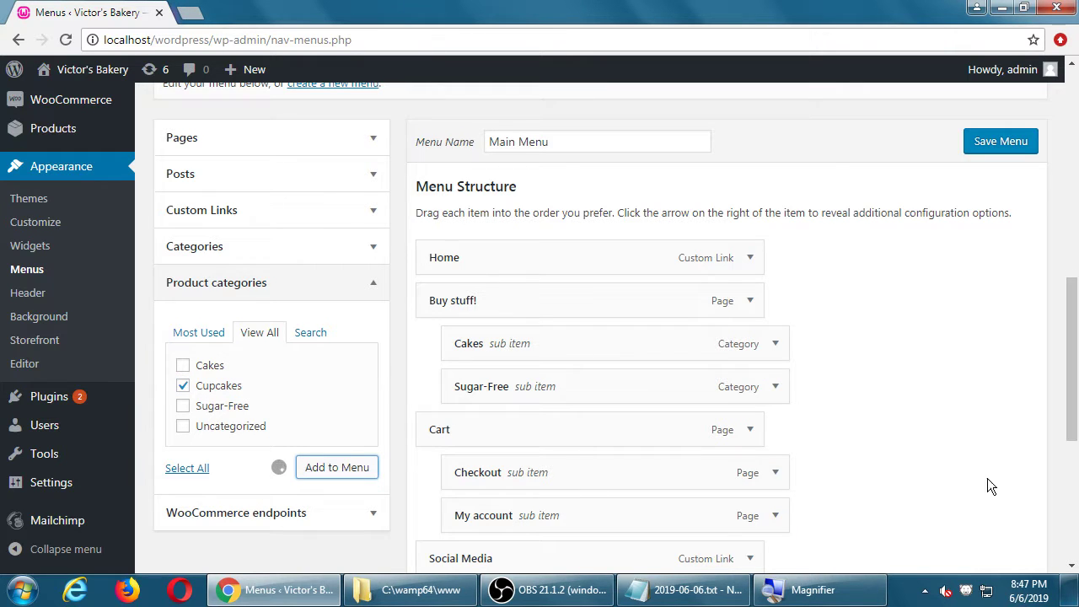
pyautogui.scroll(-2, 958, 466)
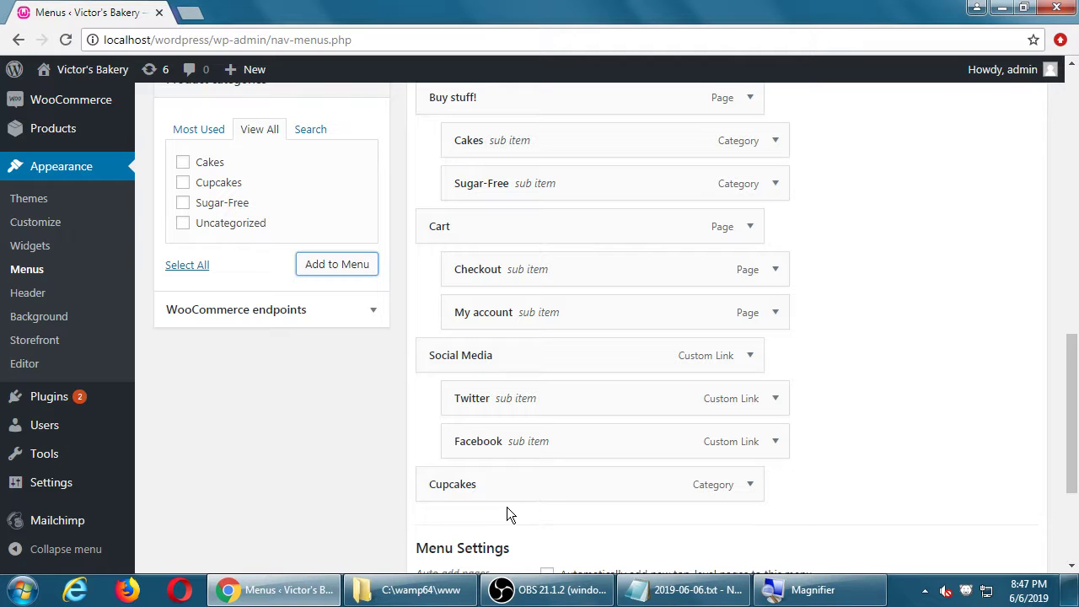
pyautogui.moveTo(486, 489); pyautogui.dragTo(508, 228)
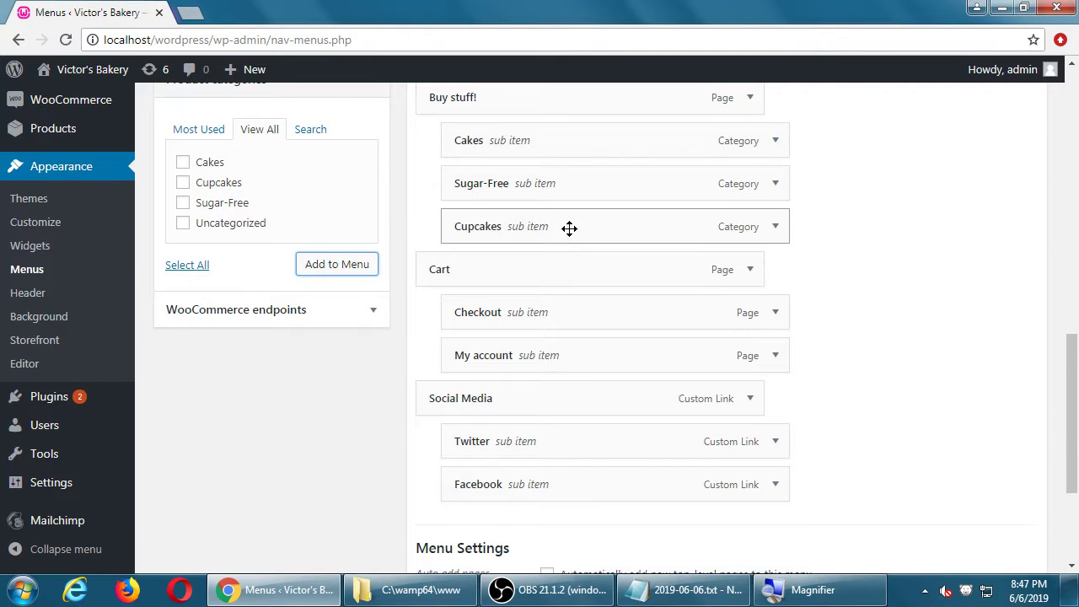
# - Change the Buy stuff! item's navigation label to Shop, save the Main Menu and review its structure
pyautogui.scroll(1, 880, 306)
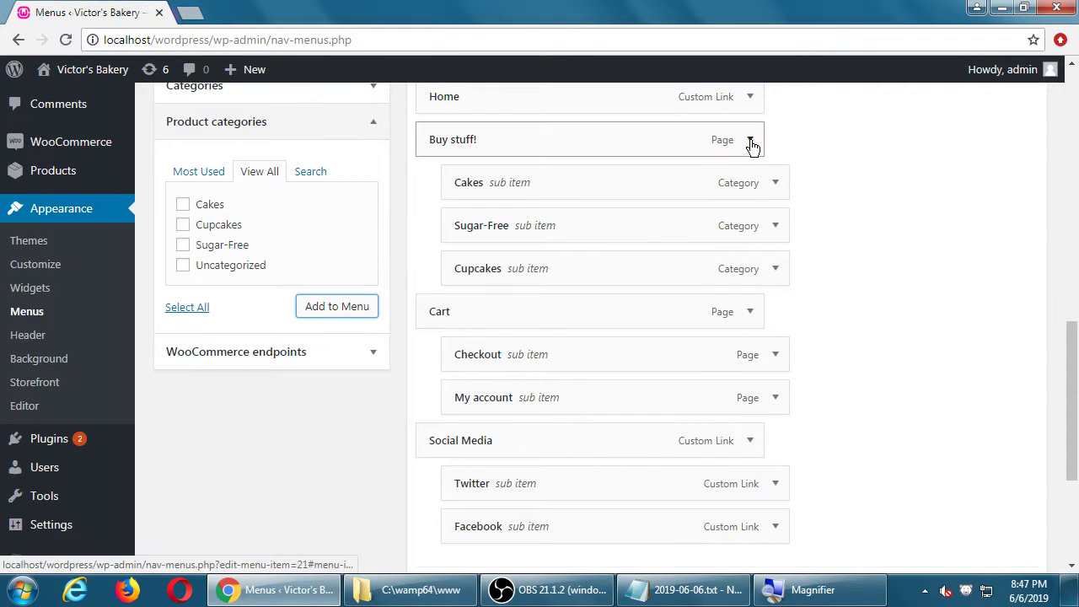
pyautogui.click(751, 142)
pyautogui.tripleClick(539, 196)
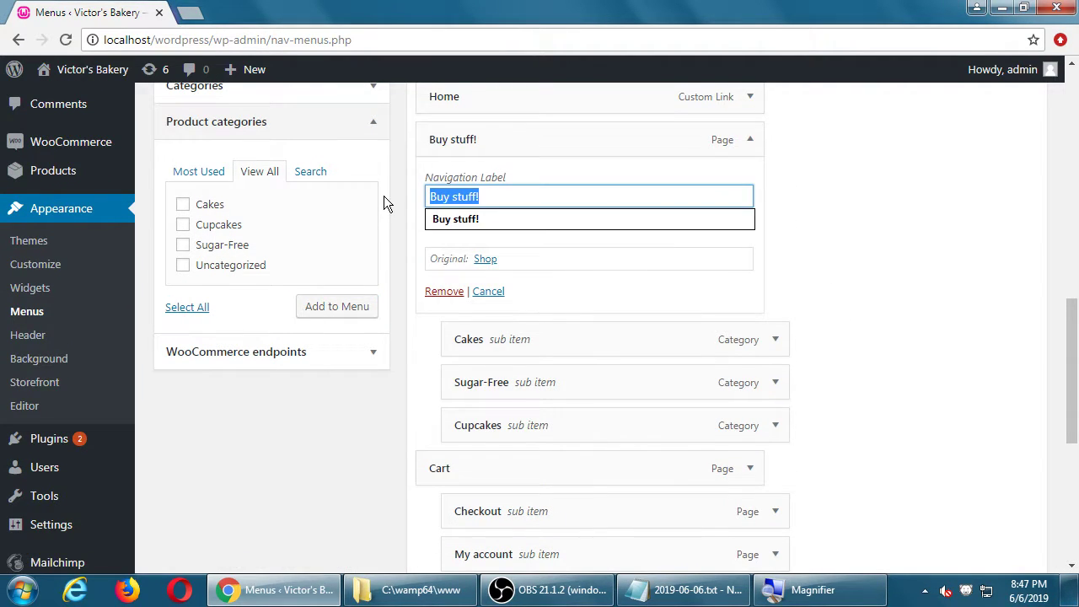
pyautogui.write('Shop')
pyautogui.click(1026, 239)
pyautogui.scroll(-5, 1031, 237)
pyautogui.click(1020, 488)
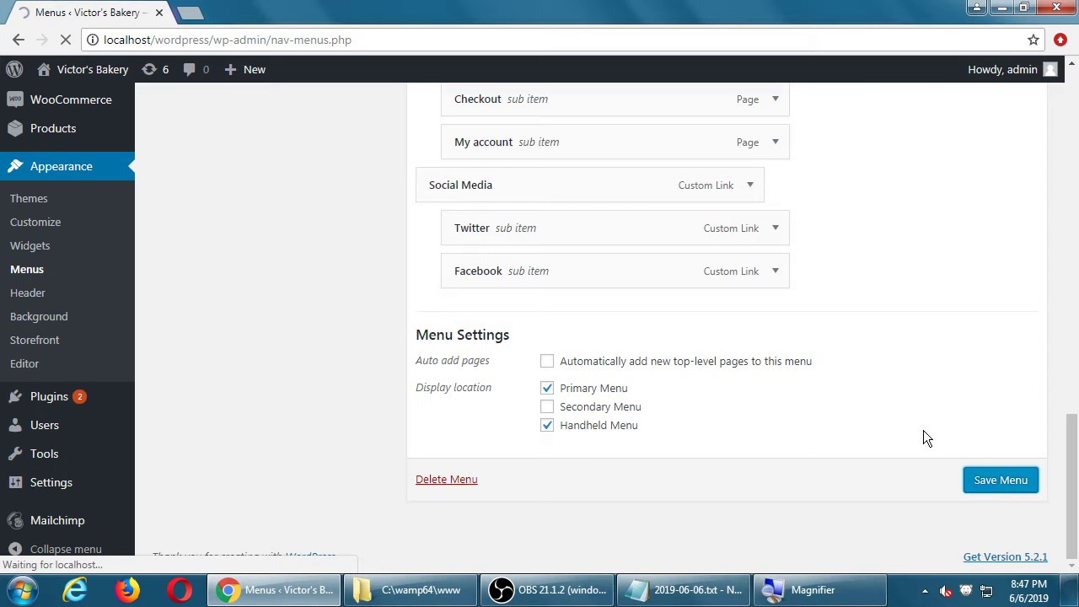
pyautogui.scroll(-3, 923, 437)
pyautogui.scroll(-5, 925, 436)
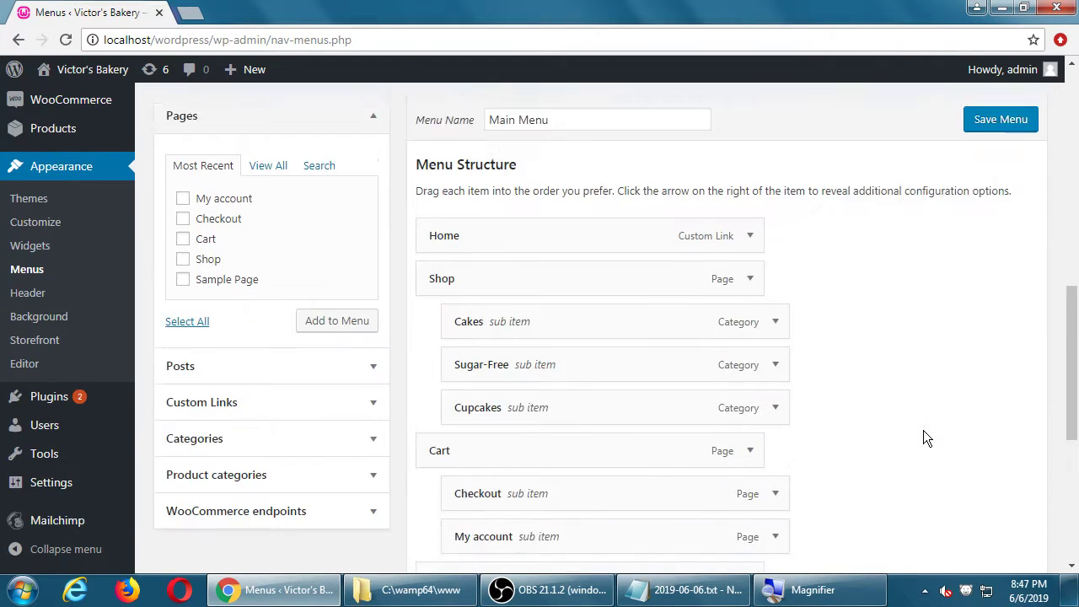
pyautogui.scroll(-1, 924, 432)
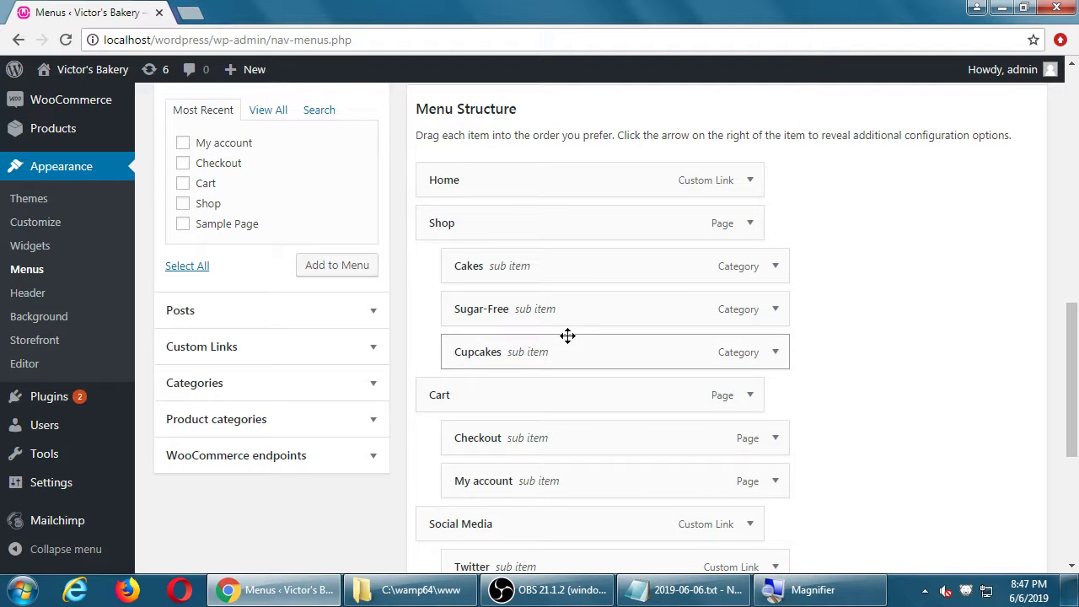
# - Review the Main Menu's full structure and display location settings, and save the menu again
pyautogui.scroll(-4, 779, 436)
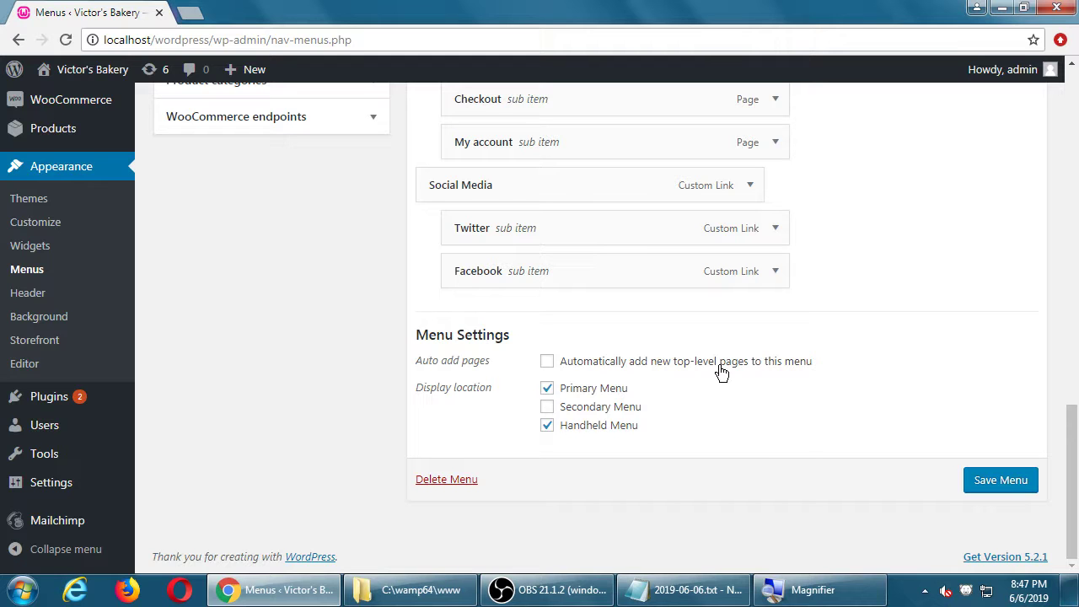
pyautogui.scroll(6, 720, 371)
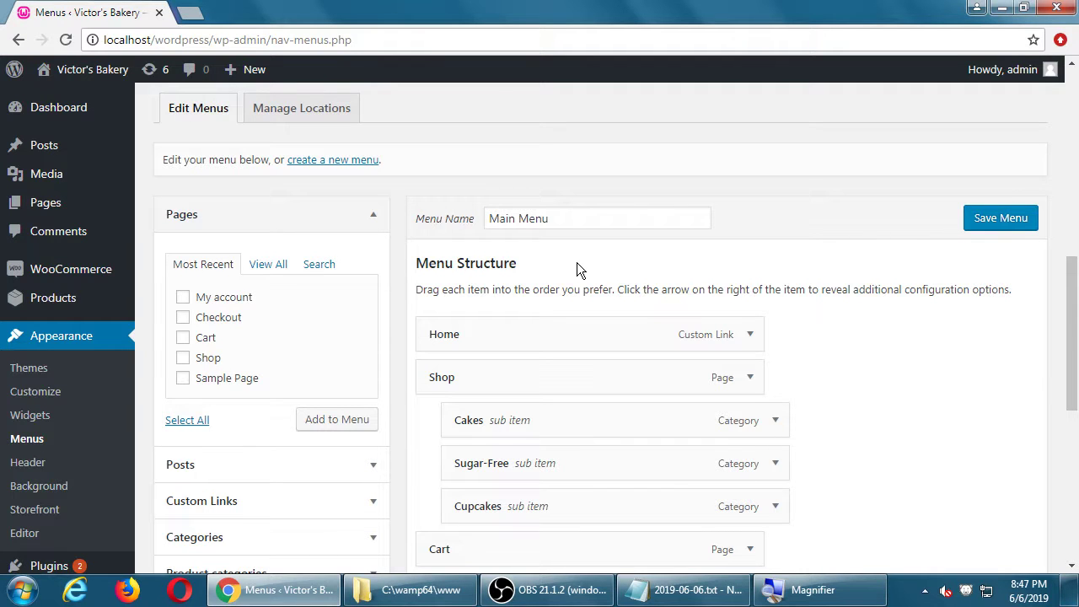
pyautogui.scroll(-5, 577, 262)
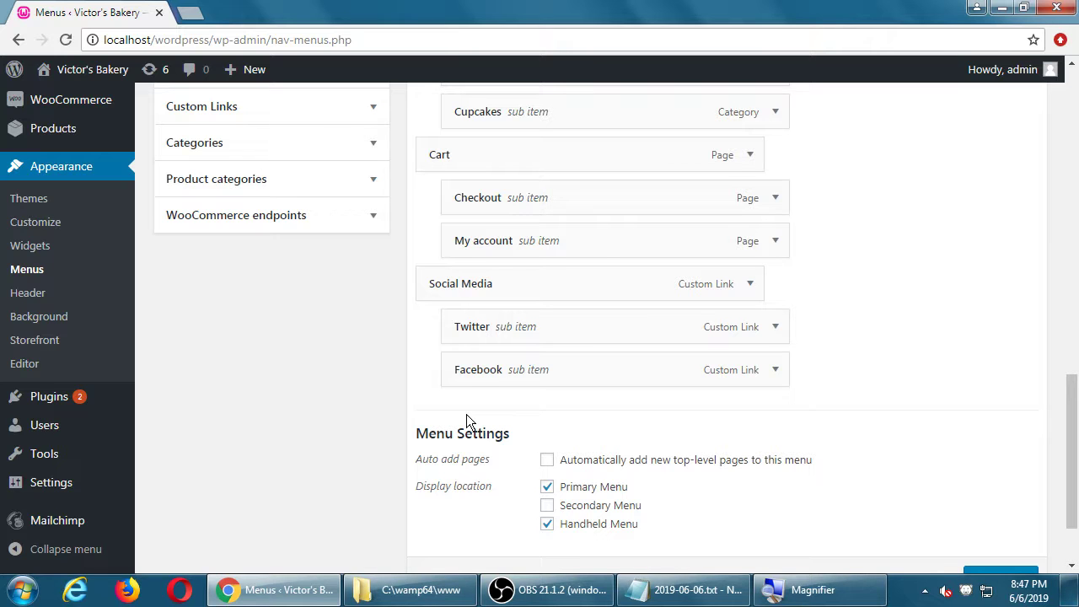
pyautogui.moveTo(479, 371)
pyautogui.mouseDown()
pyautogui.moveTo(458, 282)
pyautogui.moveTo(485, 388)
pyautogui.moveTo(475, 376)
pyautogui.mouseUp()
pyautogui.scroll(-2, 914, 422)
pyautogui.click(1000, 482)
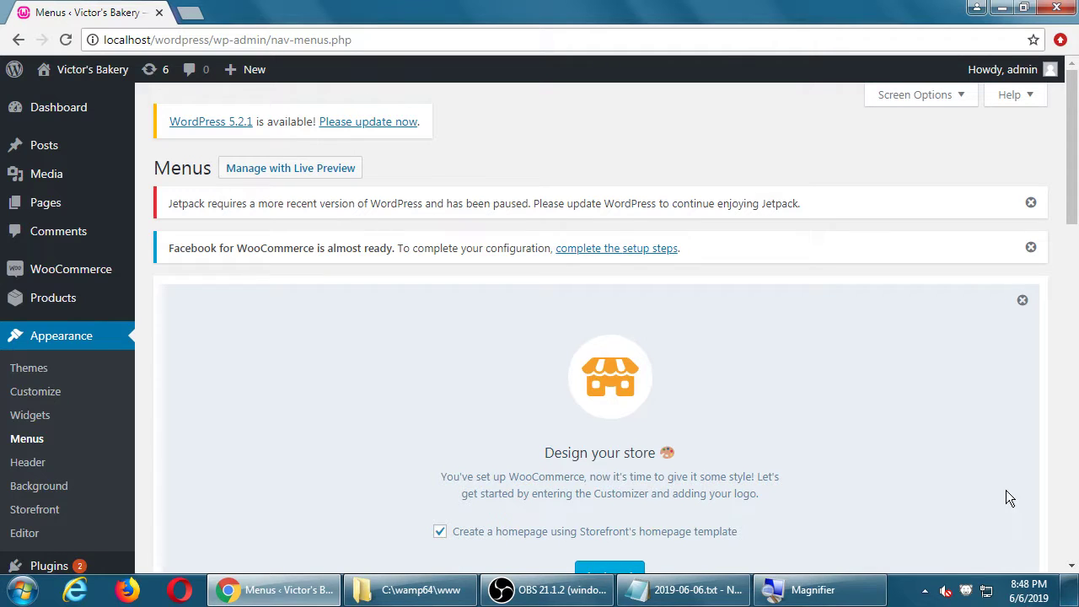
# - Open the bakery's public home page, check the Shop submenu and look through the page below
pyautogui.click(104, 68)
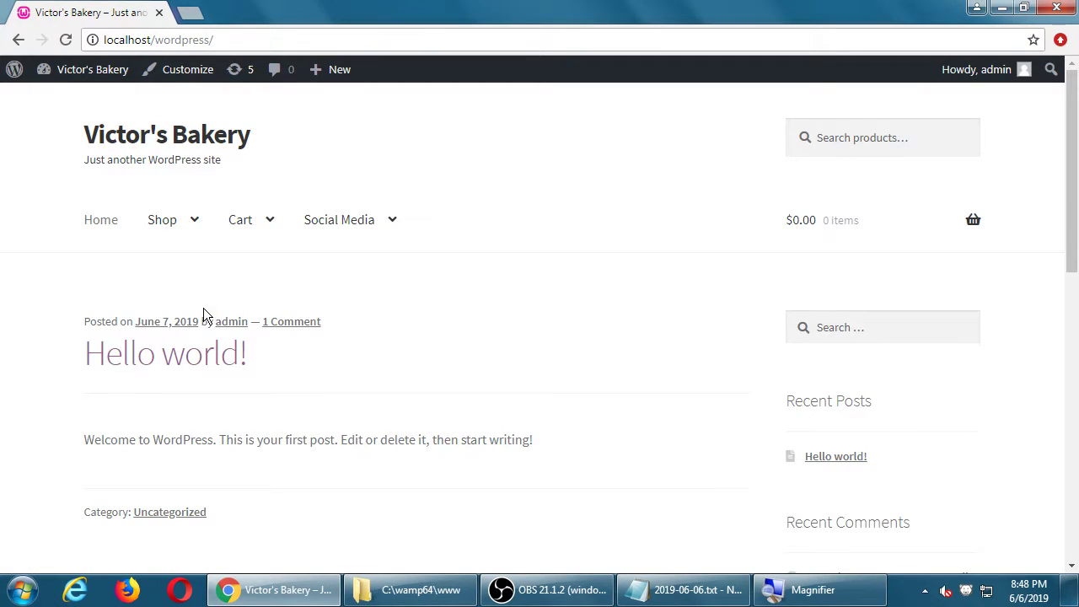
pyautogui.moveTo(161, 218)
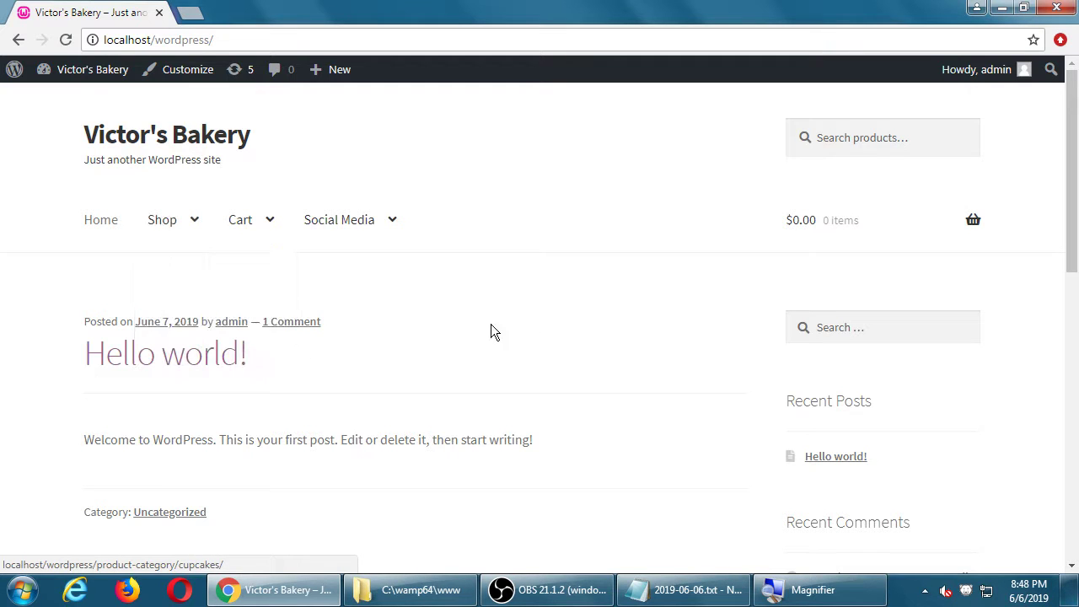
pyautogui.scroll(-2, 643, 342)
pyautogui.scroll(-5, 643, 343)
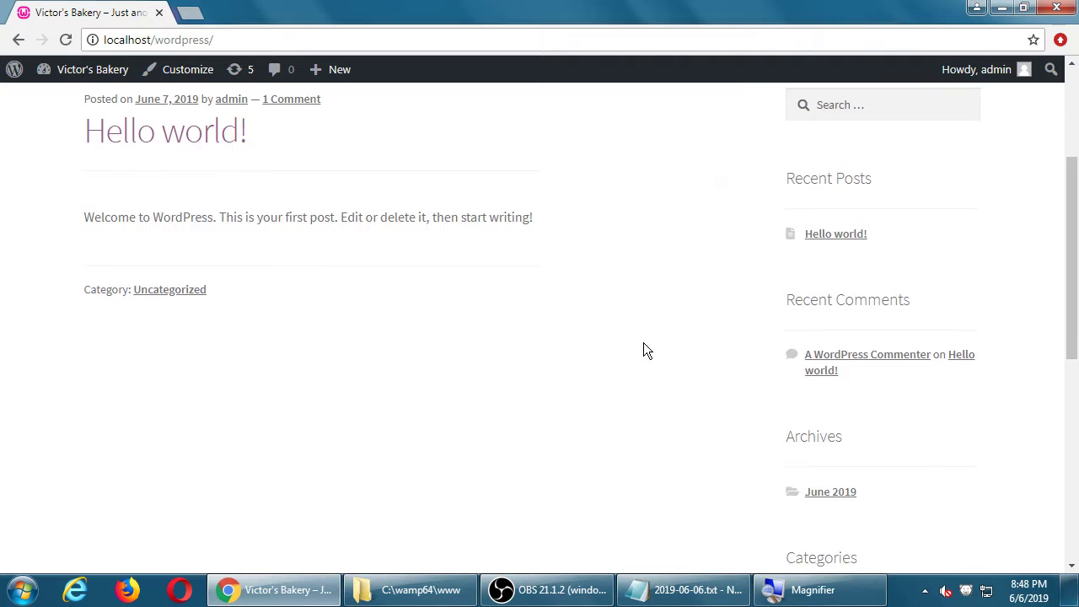
# - Look over the bakery site's home page and the products in the Cupcakes shop category
pyautogui.scroll(-2, 643, 343)
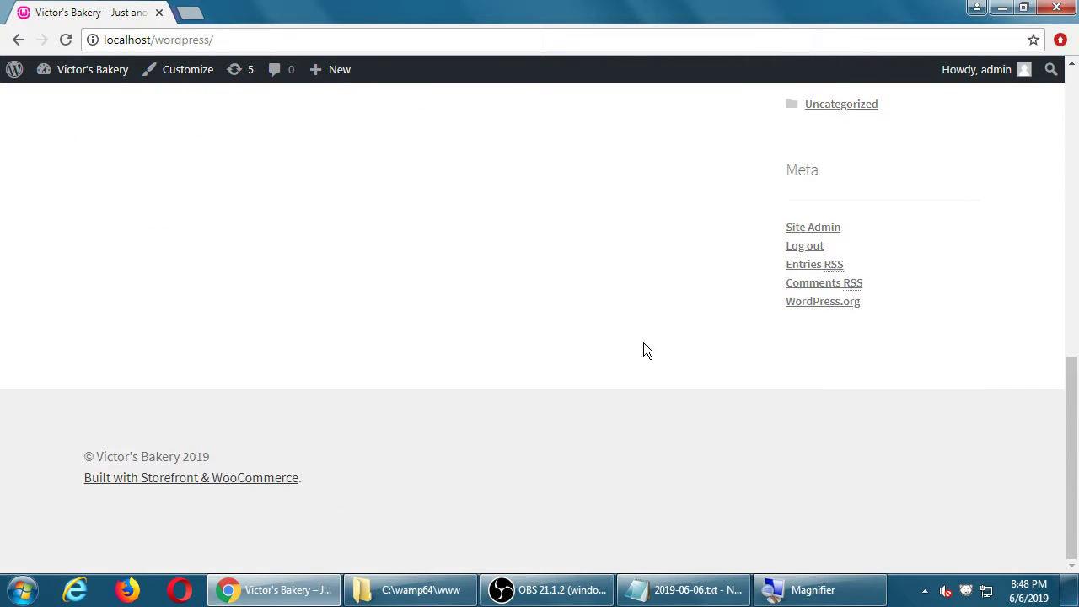
pyautogui.scroll(10, 644, 343)
pyautogui.scroll(1, 644, 351)
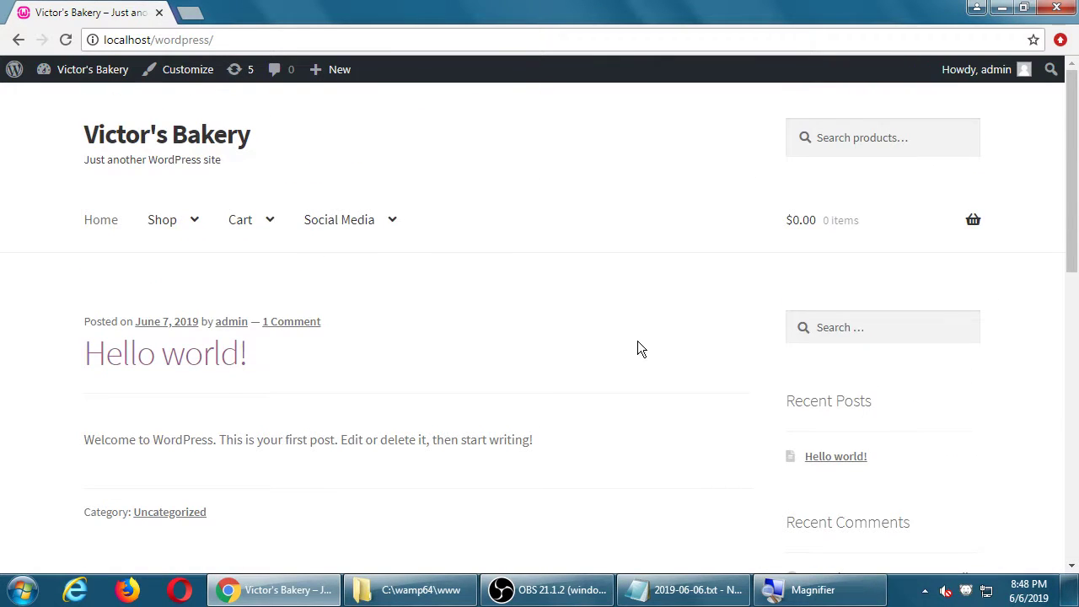
pyautogui.moveTo(175, 237)
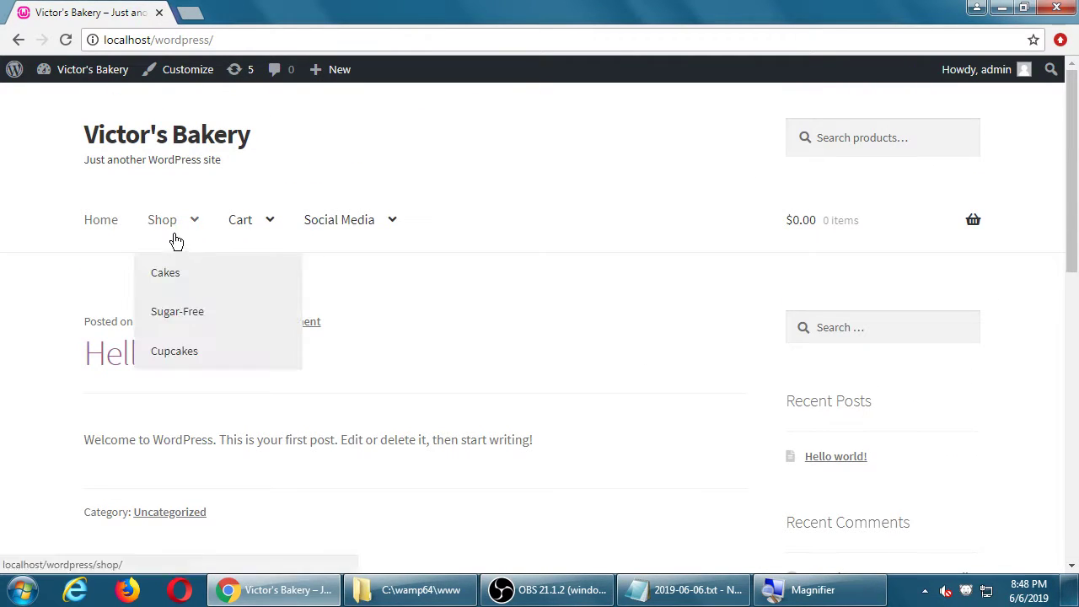
pyautogui.click(181, 356)
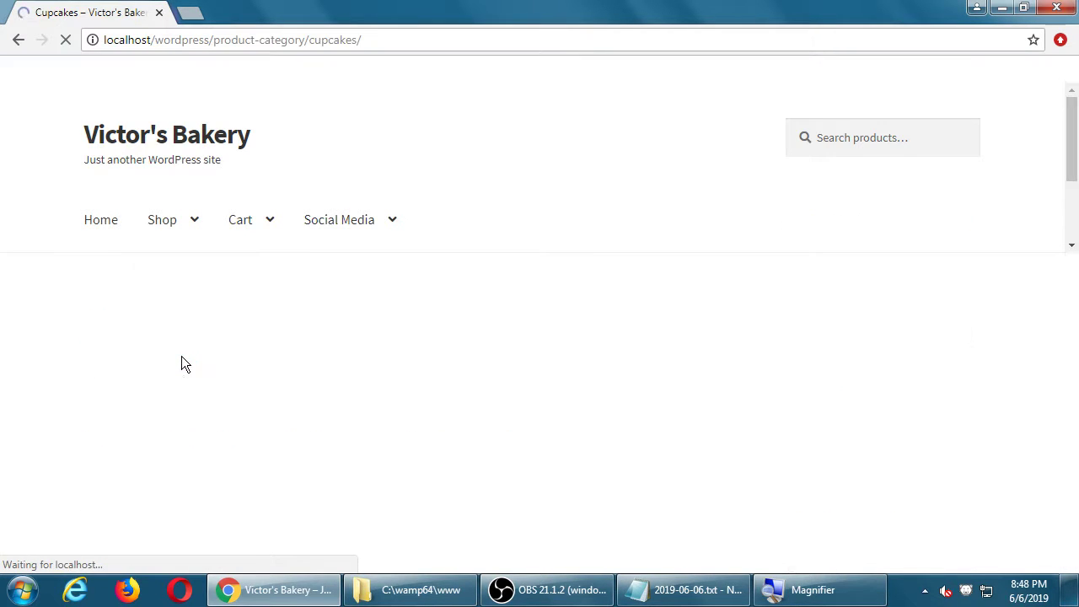
pyautogui.scroll(-3, 593, 404)
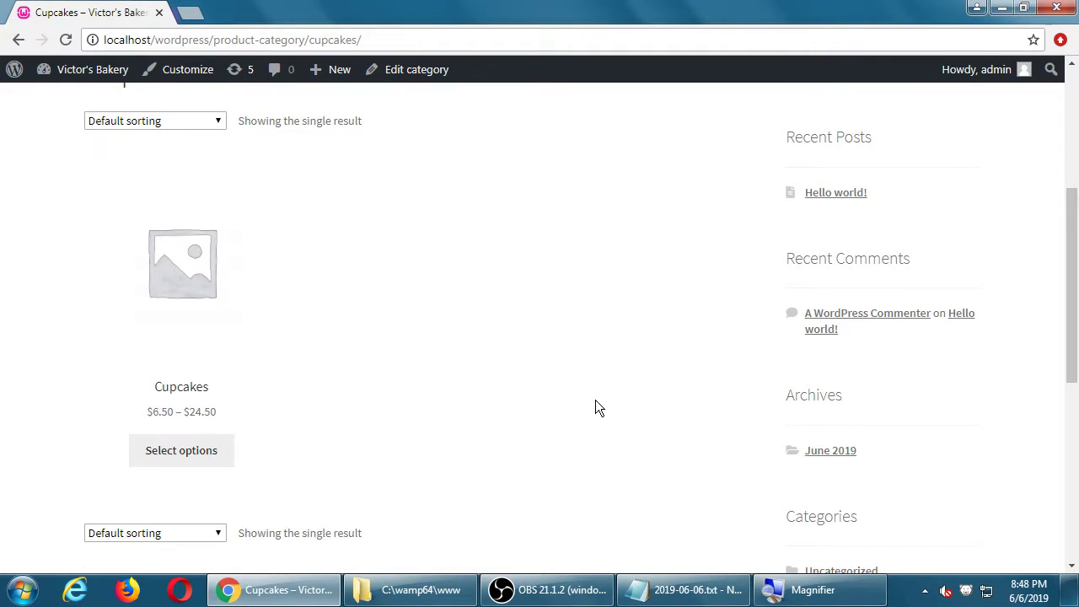
pyautogui.scroll(3, 595, 408)
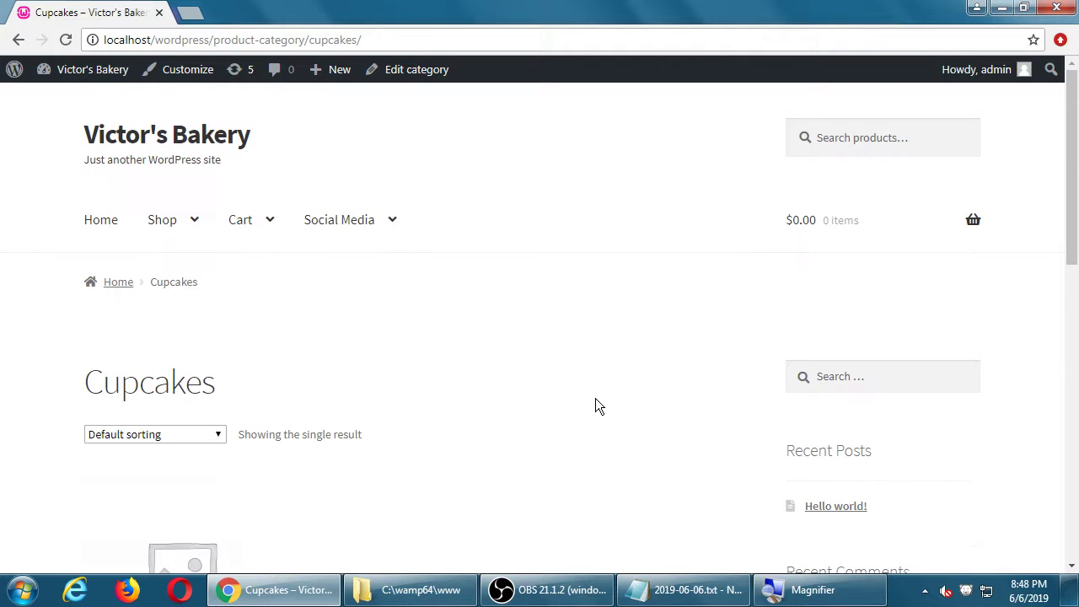
# - View the Sugar-Free shop category and look over its products
pyautogui.moveTo(173, 226)
pyautogui.click(173, 312)
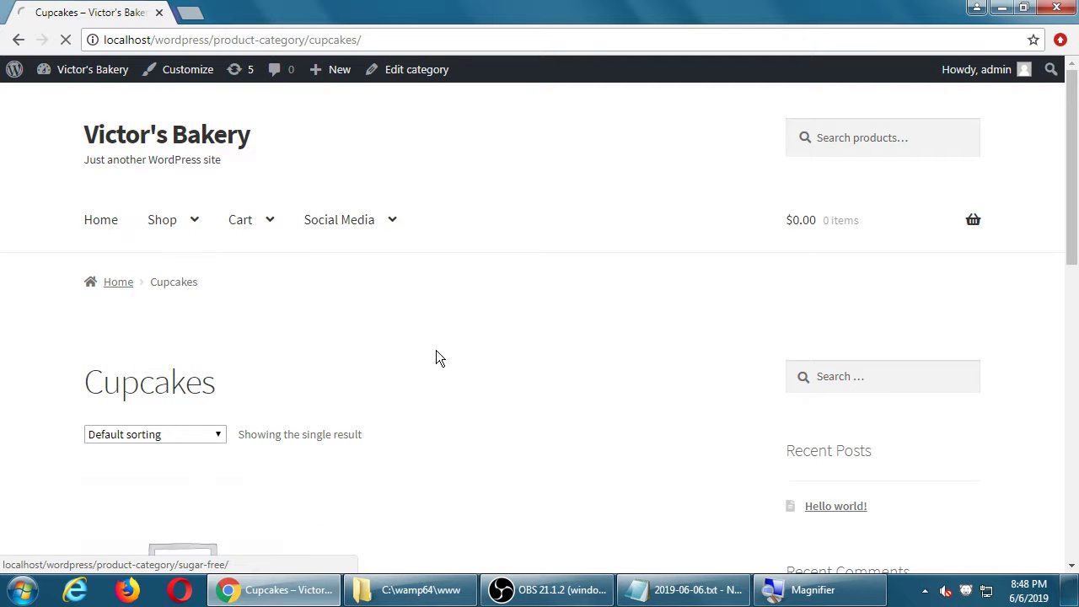
pyautogui.scroll(-1, 528, 362)
pyautogui.scroll(-4, 528, 369)
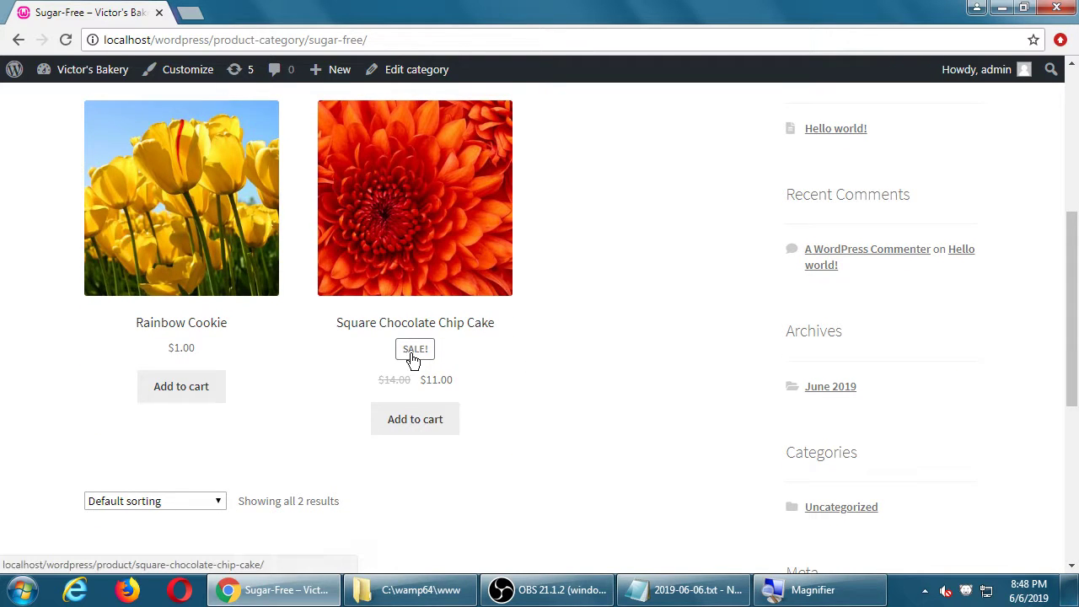
pyautogui.scroll(5, 414, 358)
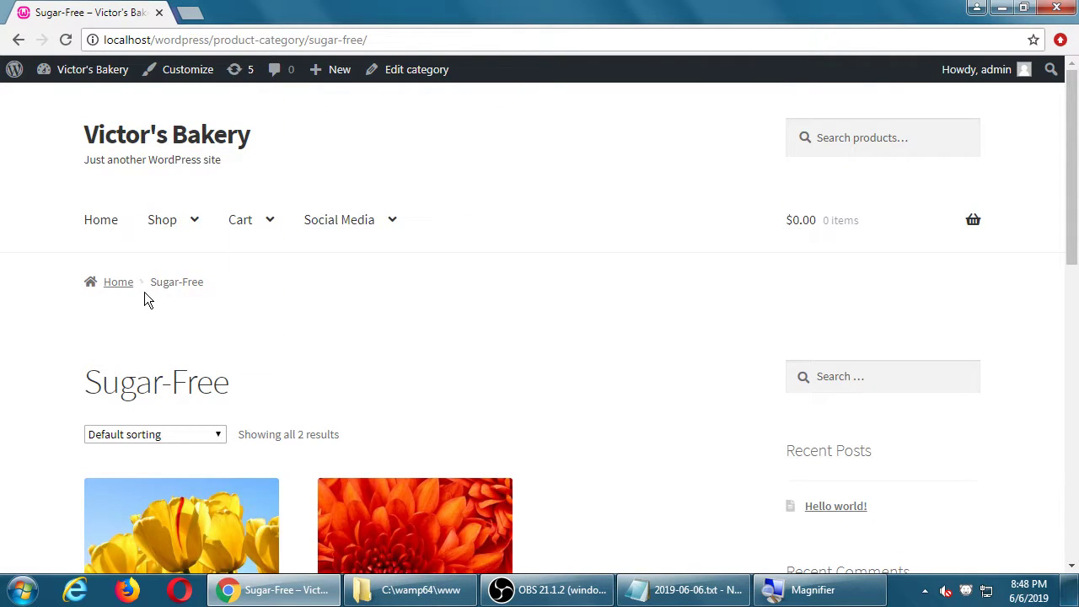
# - Open the main Shop page and look over the full product listing
pyautogui.click(154, 225)
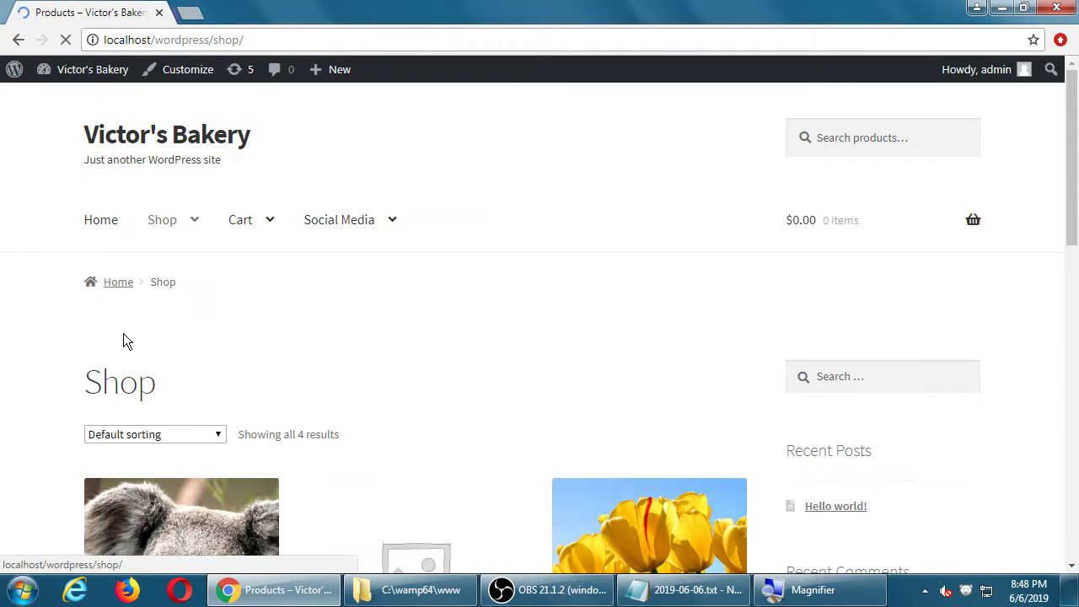
pyautogui.scroll(-3, 35, 300)
pyautogui.scroll(-3, 31, 297)
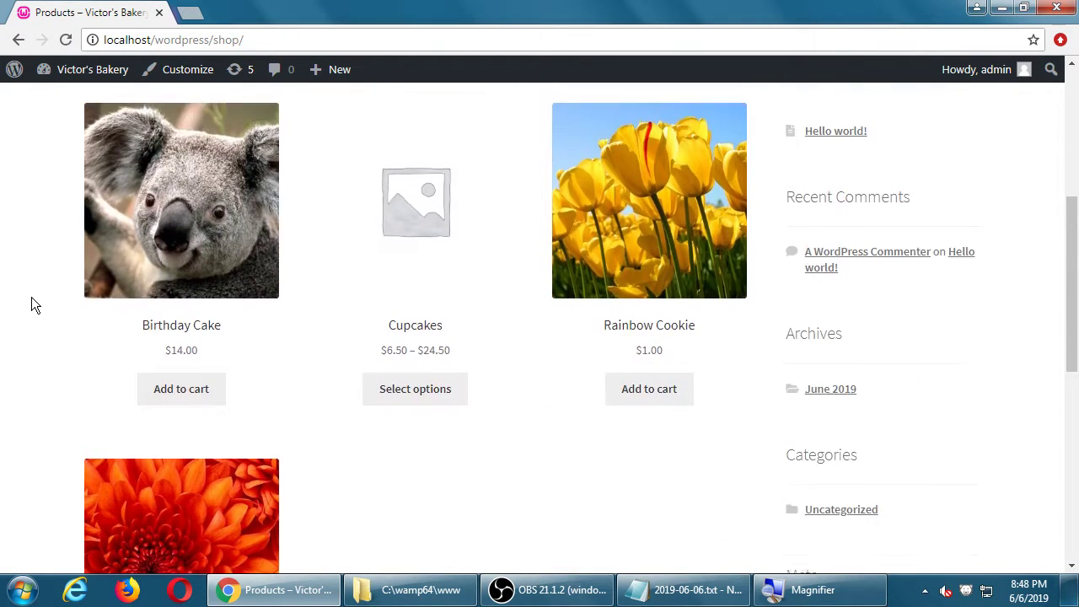
pyautogui.scroll(-4, 33, 296)
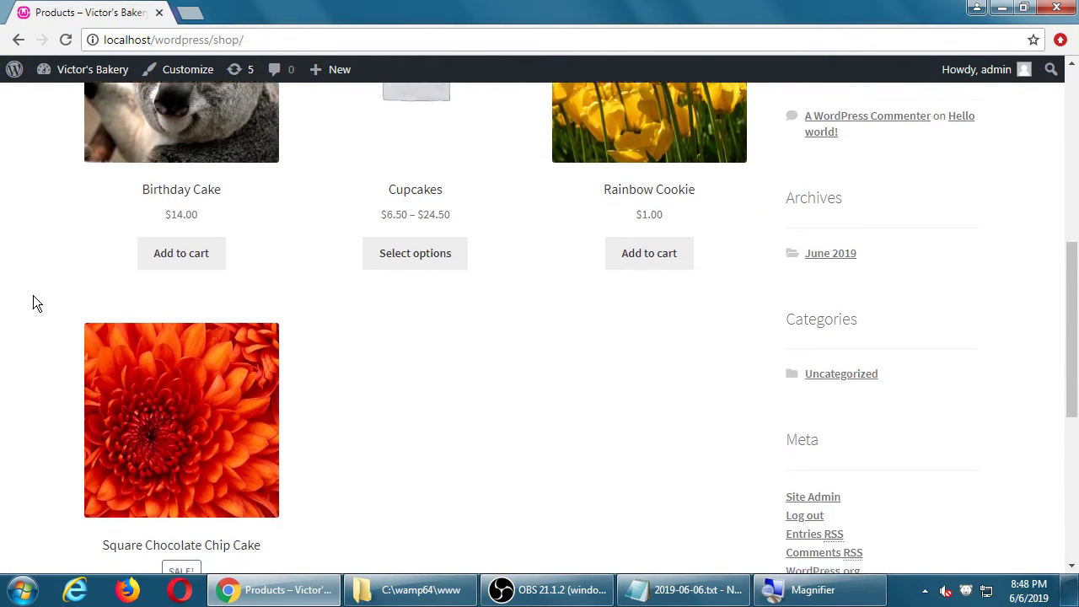
pyautogui.scroll(10, 34, 295)
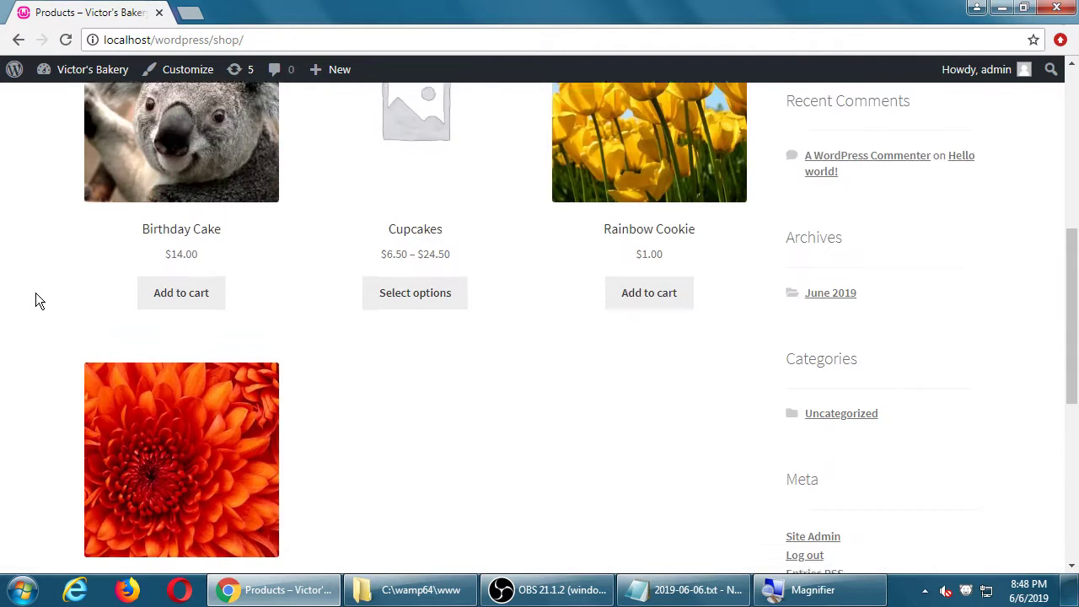
# - Return to the site's home page and examine its post content, sidebar and footer
pyautogui.click(100, 226)
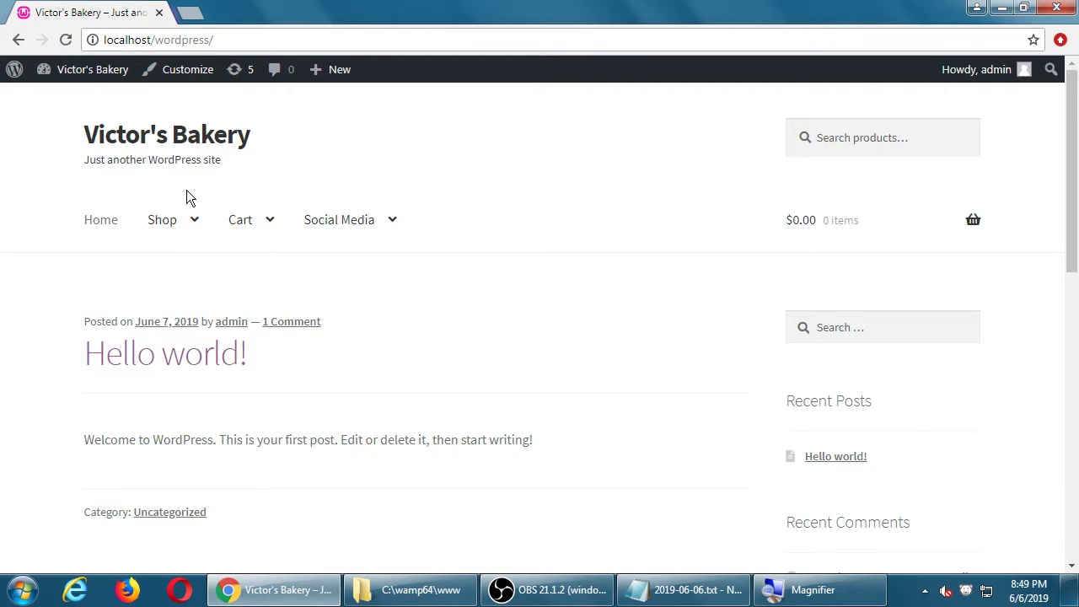
pyautogui.click(98, 228)
pyautogui.scroll(-4, 96, 257)
pyautogui.scroll(-3, 97, 259)
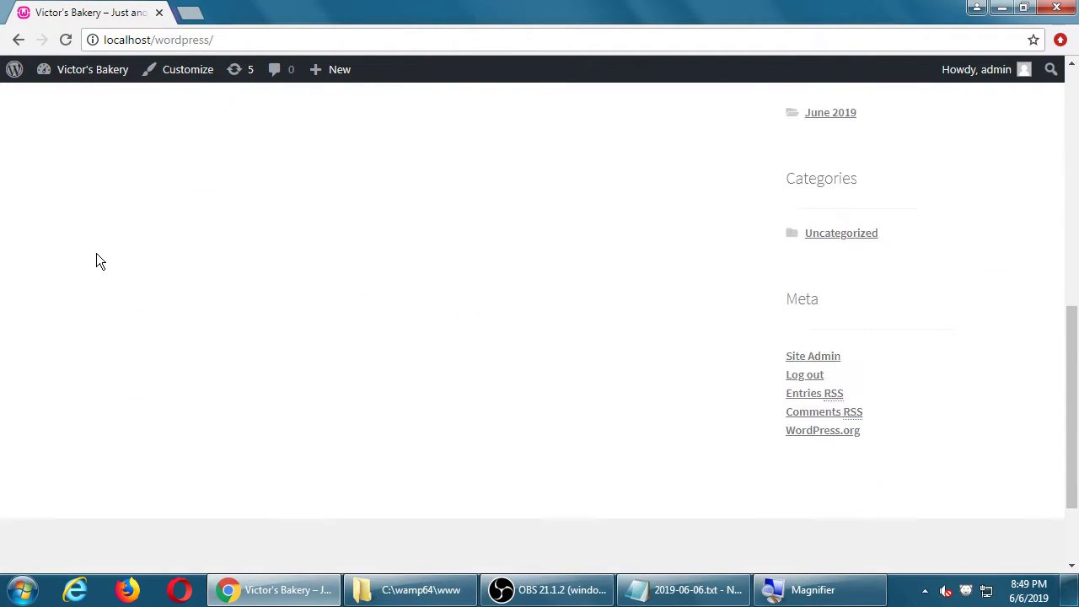
pyautogui.scroll(7, 97, 260)
pyautogui.moveTo(162, 221)
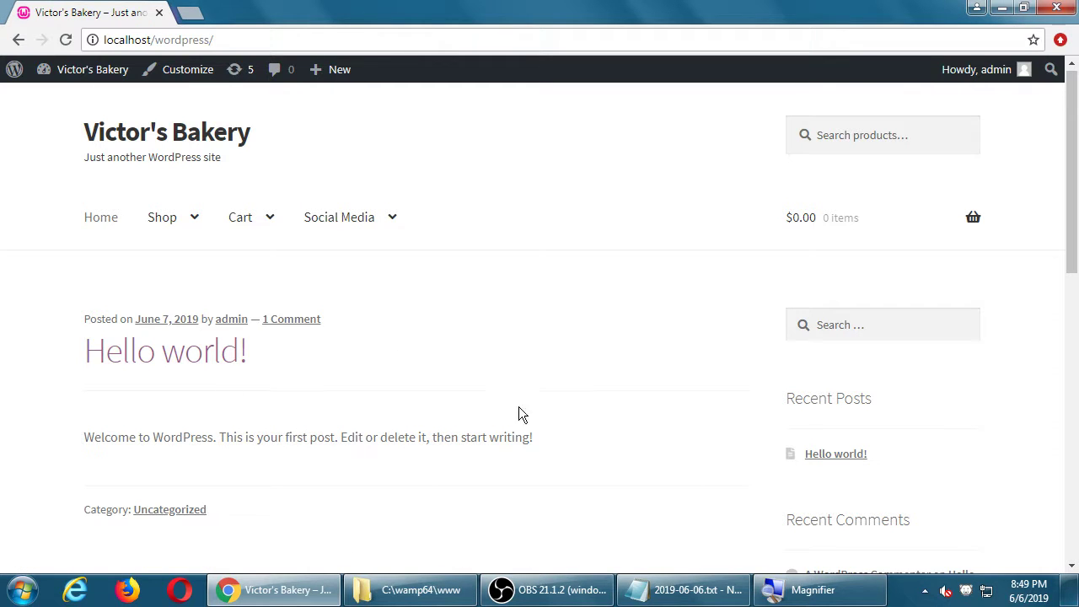
pyautogui.scroll(-3, 528, 409)
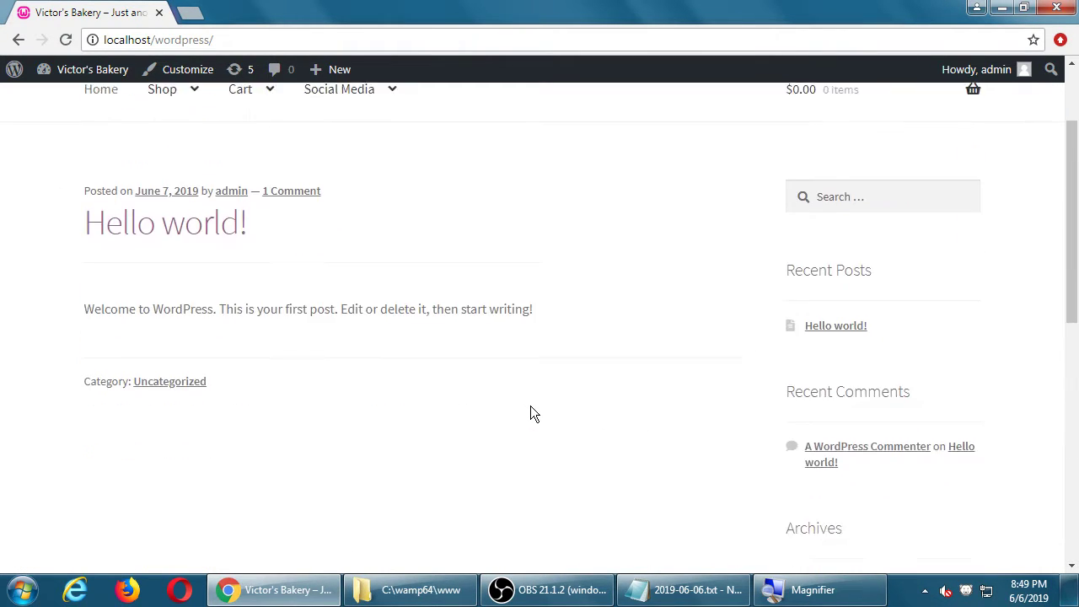
pyautogui.scroll(-2, 532, 393)
pyautogui.scroll(5, 532, 393)
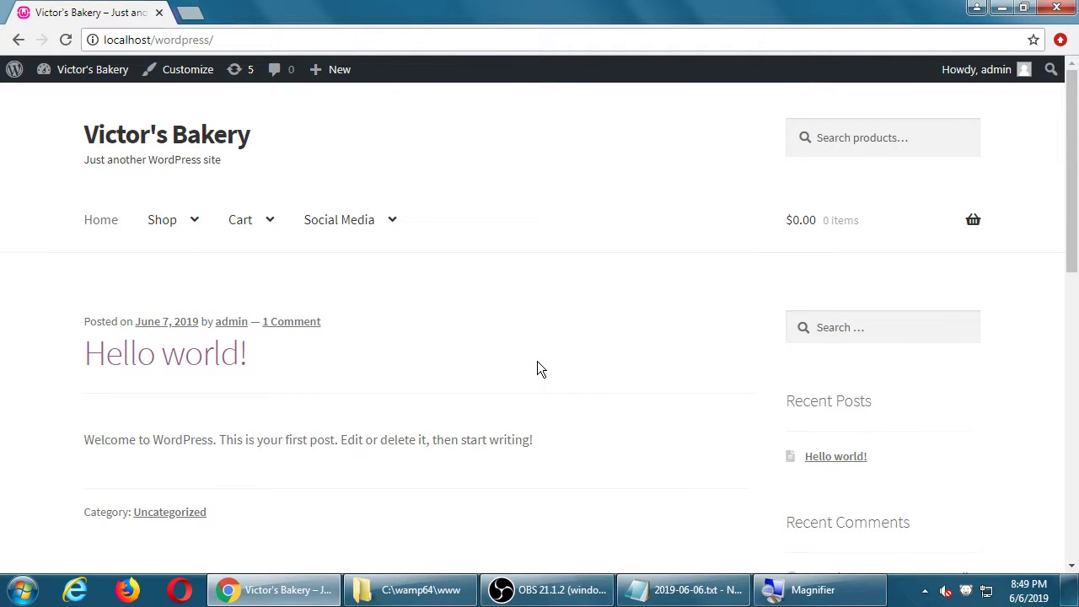
# - Go to the site's admin dashboard and display the list of all pages
pyautogui.click(93, 69)
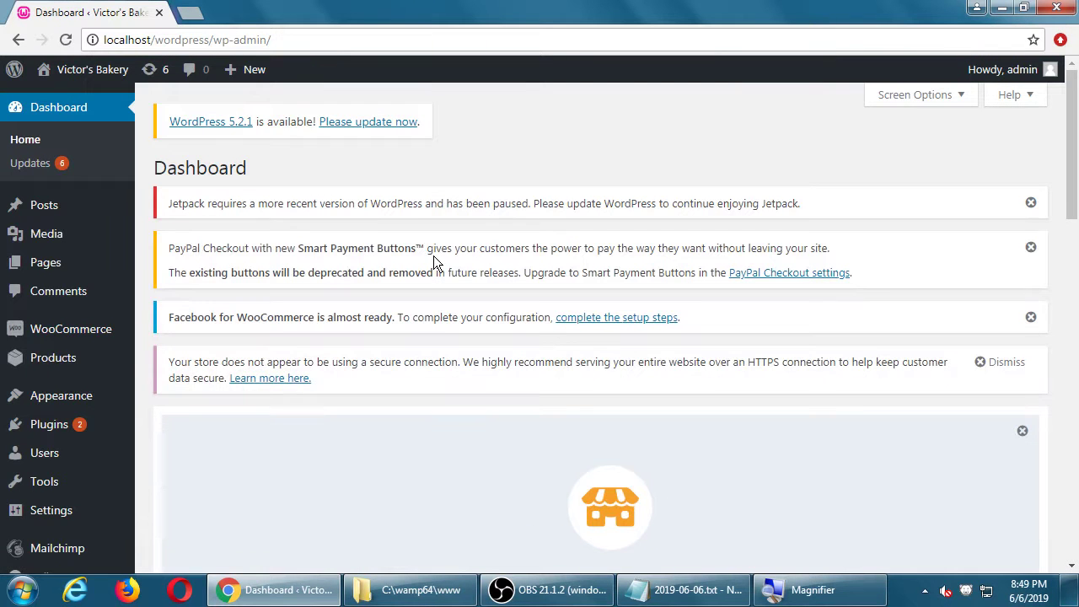
pyautogui.moveTo(57, 218)
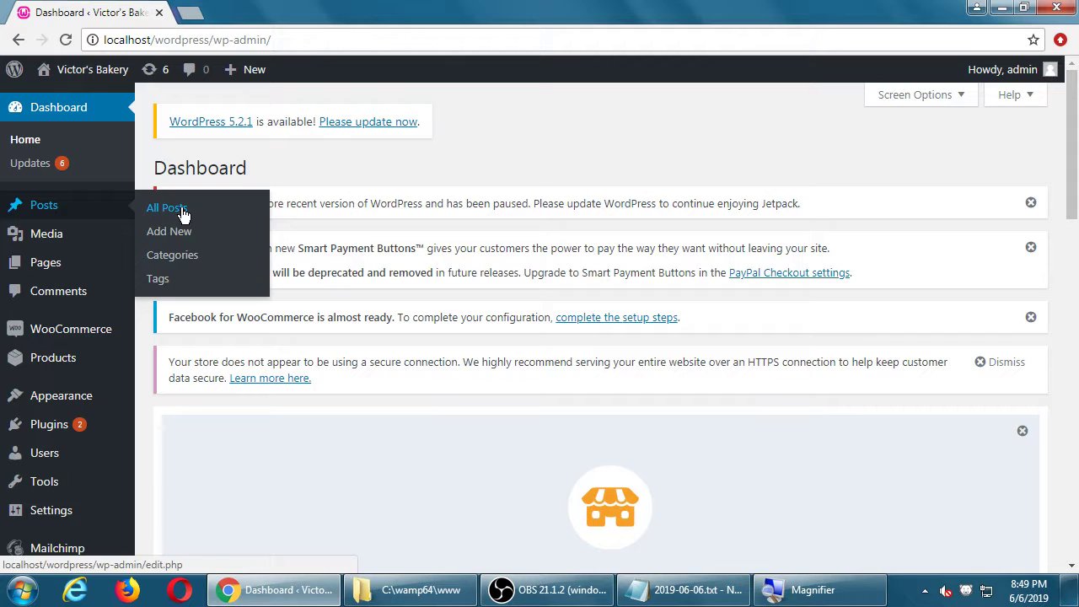
pyautogui.moveTo(61, 268)
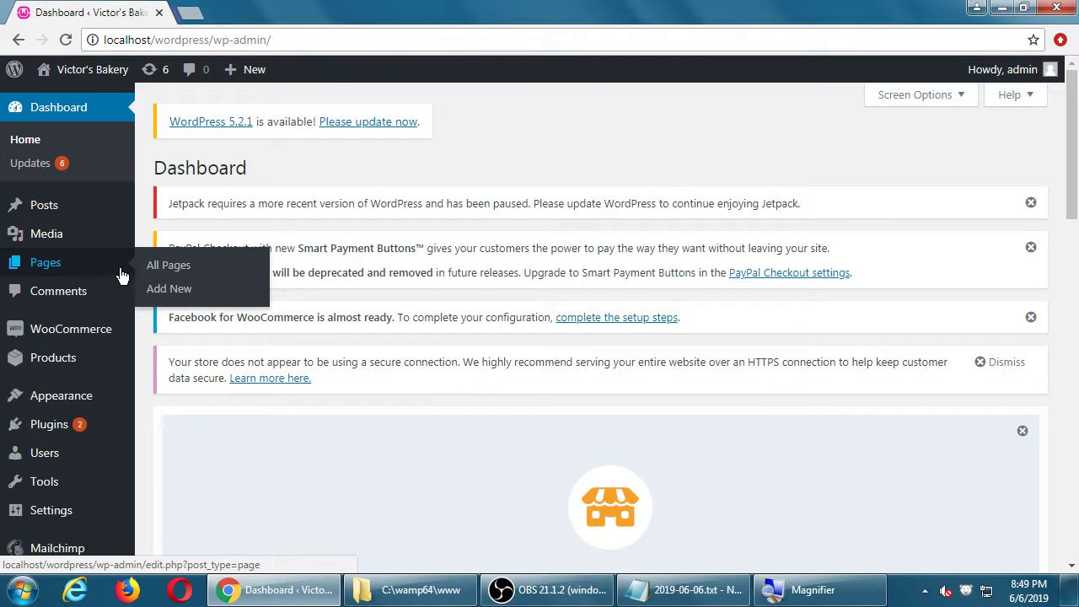
pyautogui.click(160, 268)
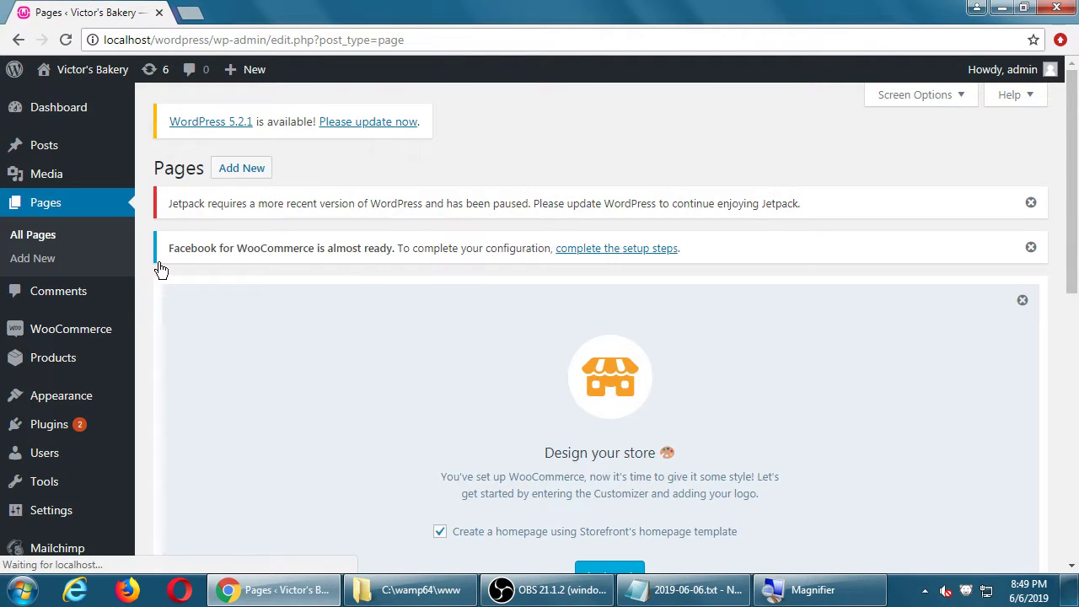
pyautogui.scroll(-5, 157, 265)
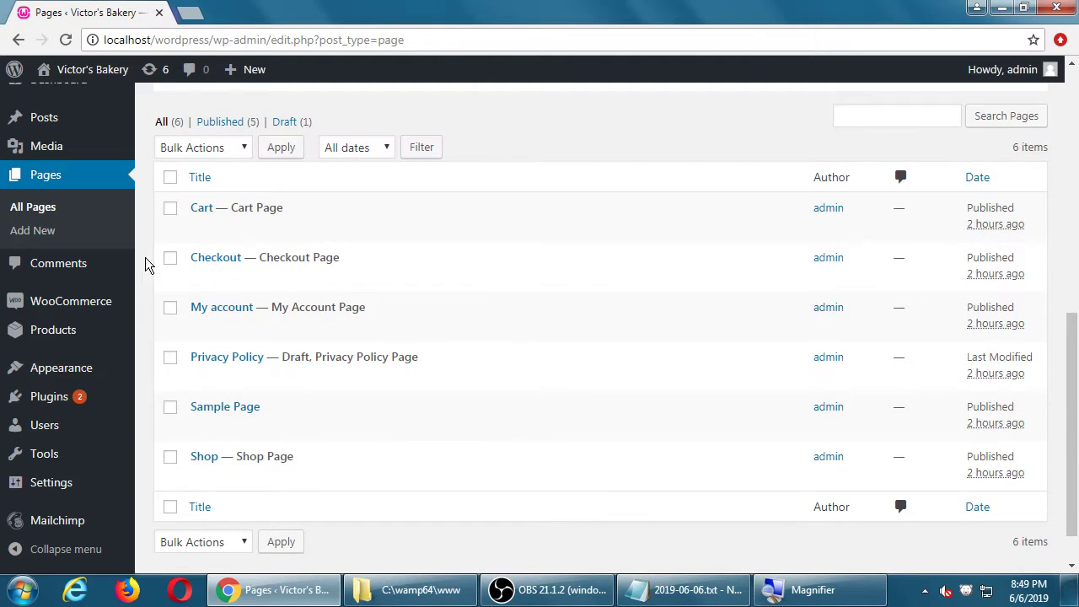
# - Create a new page and title it "Welcome"
pyautogui.click(42, 236)
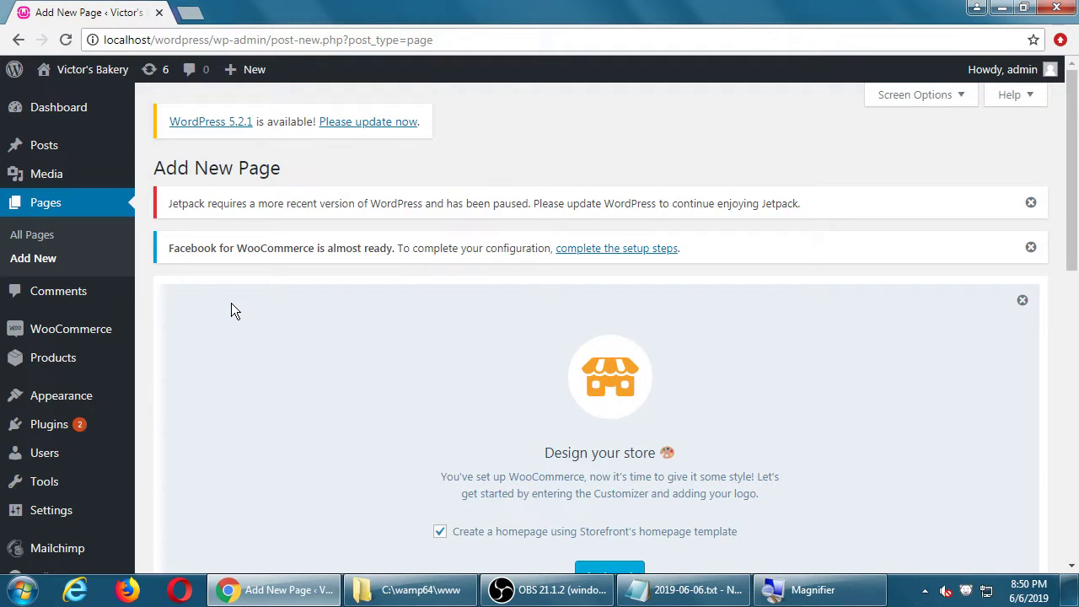
pyautogui.scroll(-2, 236, 286)
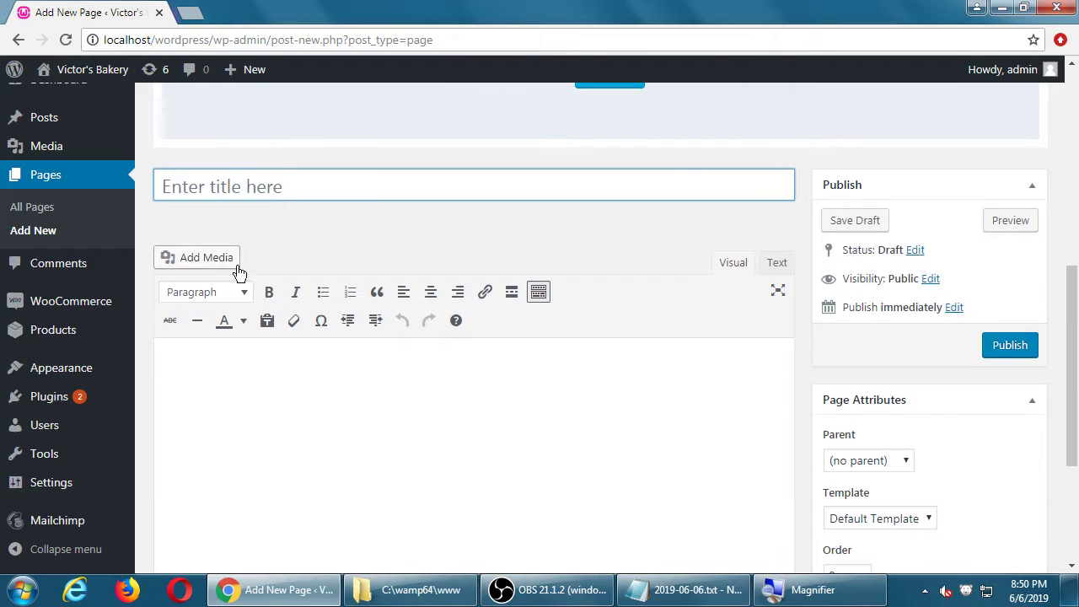
pyautogui.click(248, 190)
pyautogui.write('Welcome')
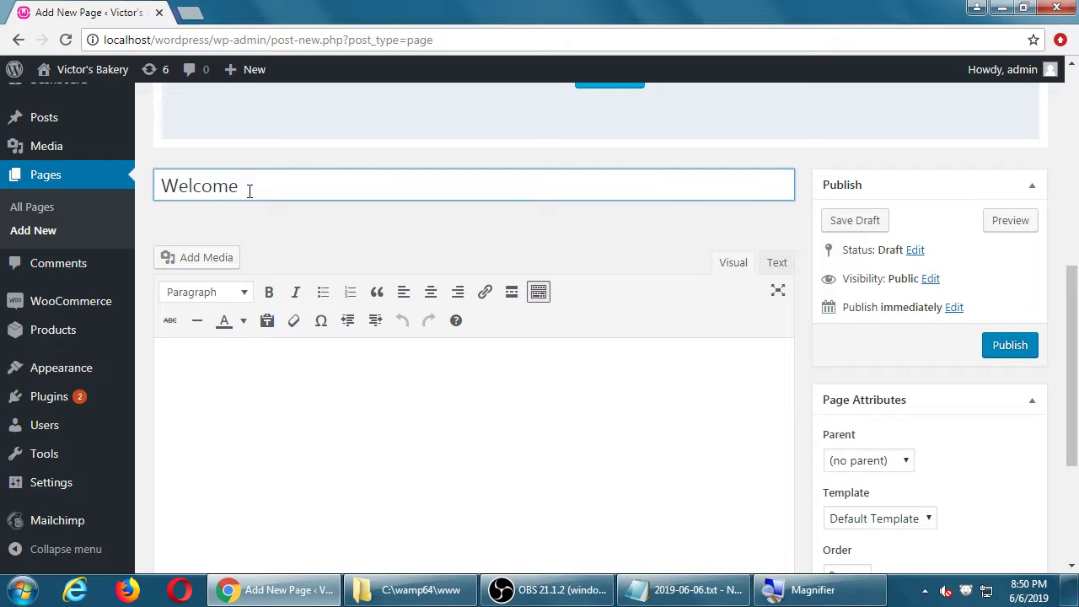
# - Write the page body "Welcome to our online bakery. We sell the best" followed by a line of random filler characters
pyautogui.click(371, 418)
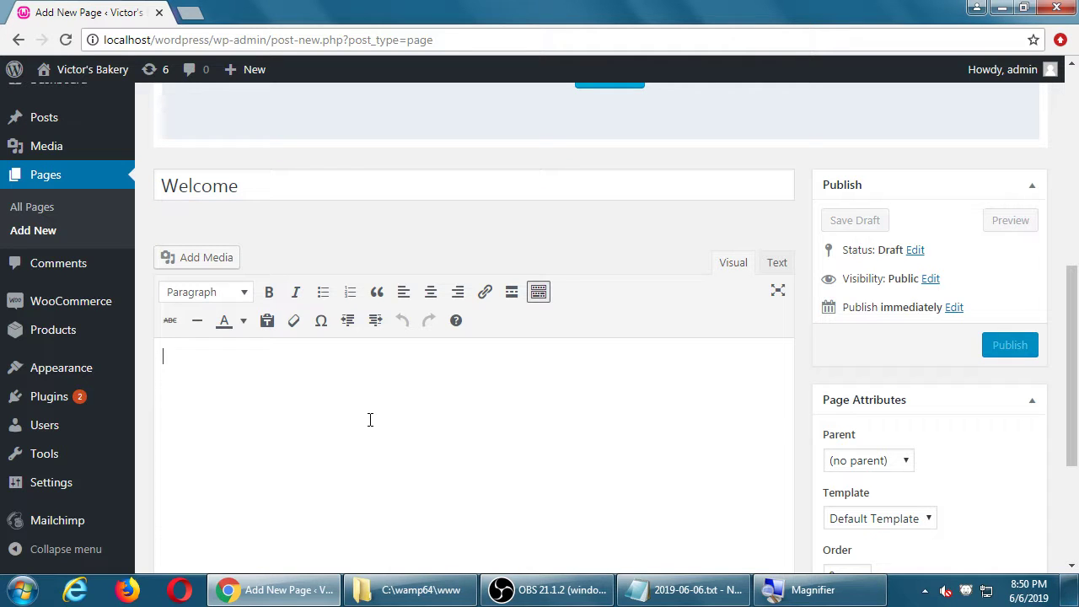
pyautogui.write('Welcome to y')
pyautogui.press('BackSpace')
pyautogui.write('our ')
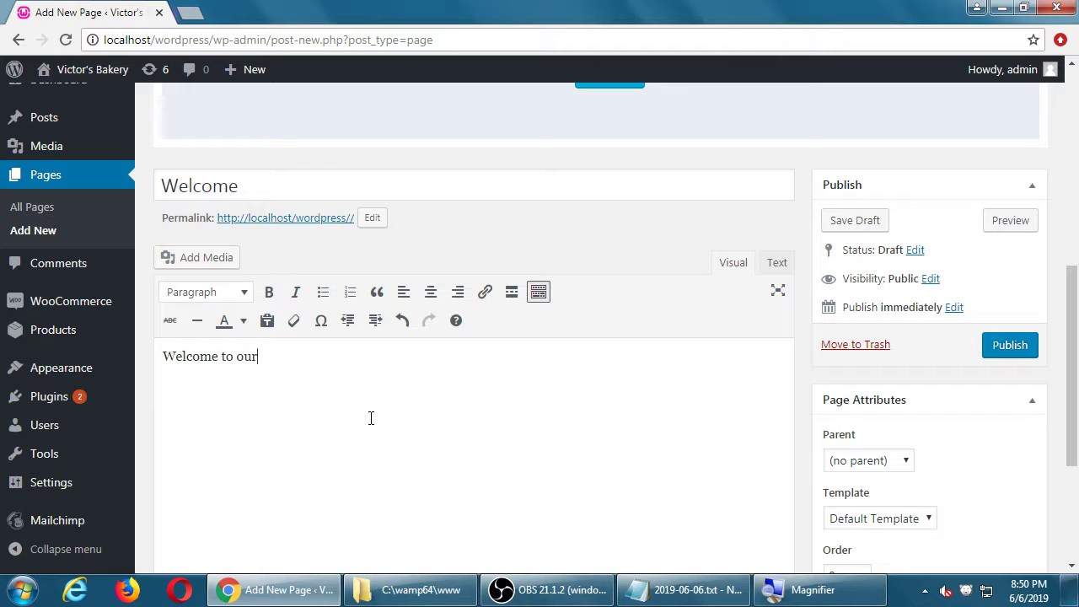
pyautogui.write('b')
pyautogui.press('BackSpace')
pyautogui.write('online bakery. We s')
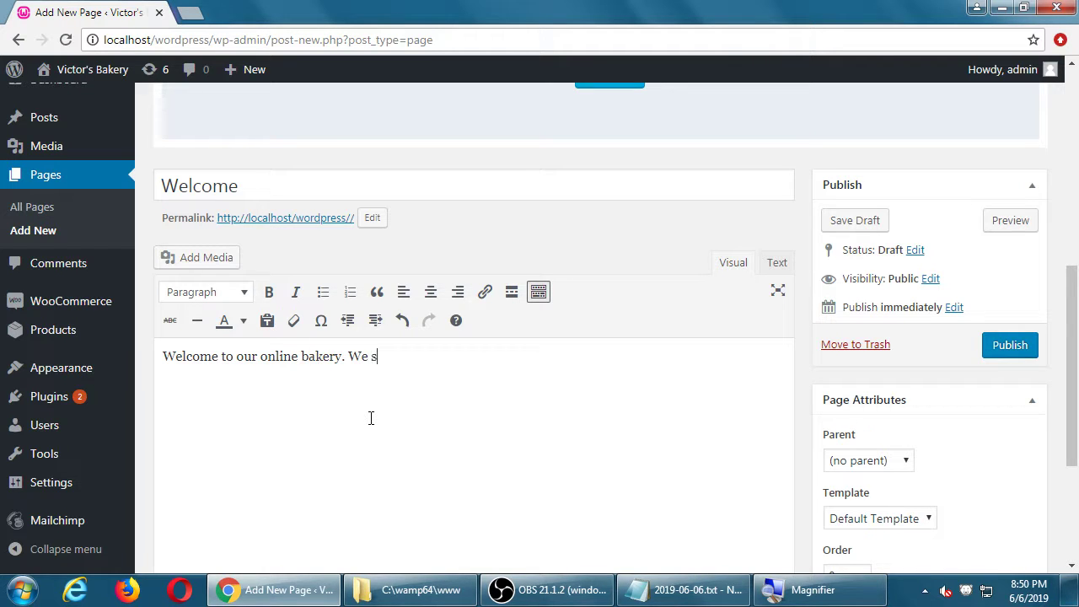
pyautogui.write('ell the best .as,dmf,.asdmf,.amdsf,.fdms,.dfasm,.dfasm,.fdasm,.adsfm,.afdsm,.')
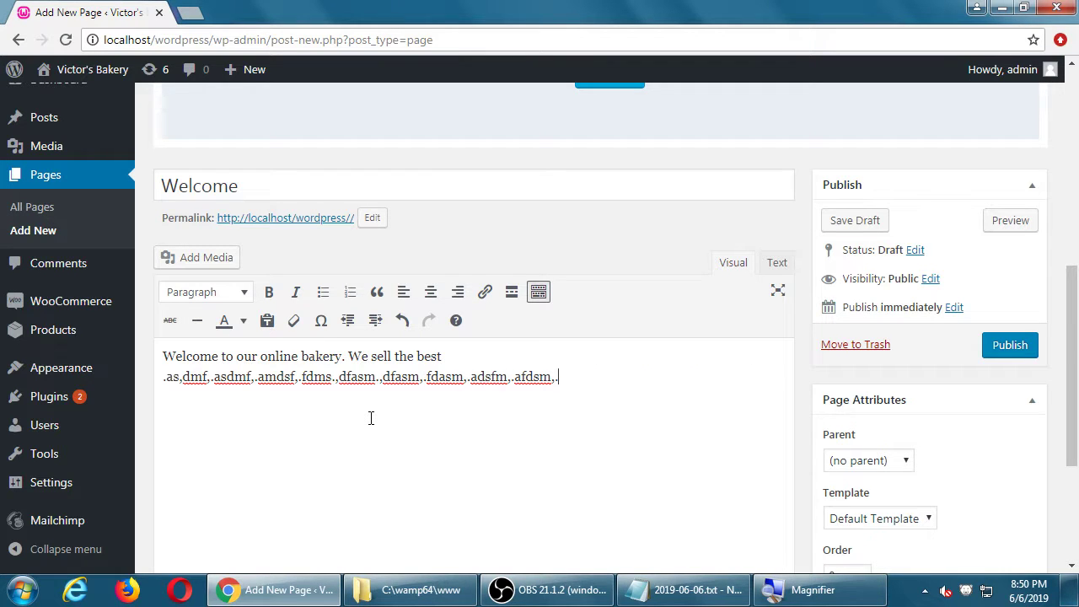
# - Publish the Welcome page with public visibility and the default template, and review its content and attributes
pyautogui.scroll(-3, 527, 423)
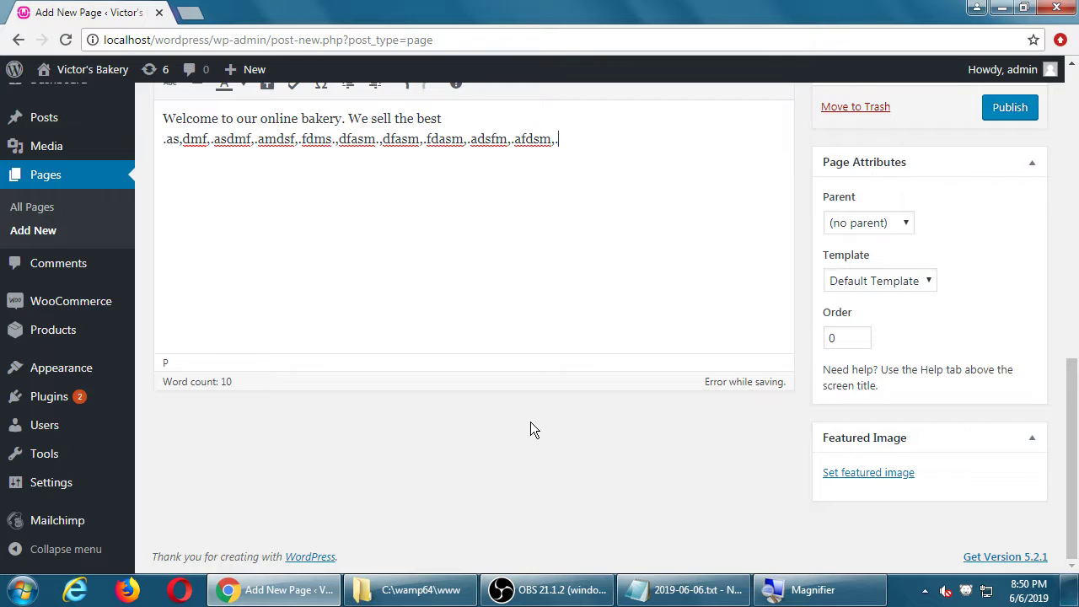
pyautogui.scroll(5, 531, 430)
pyautogui.scroll(-1, 742, 447)
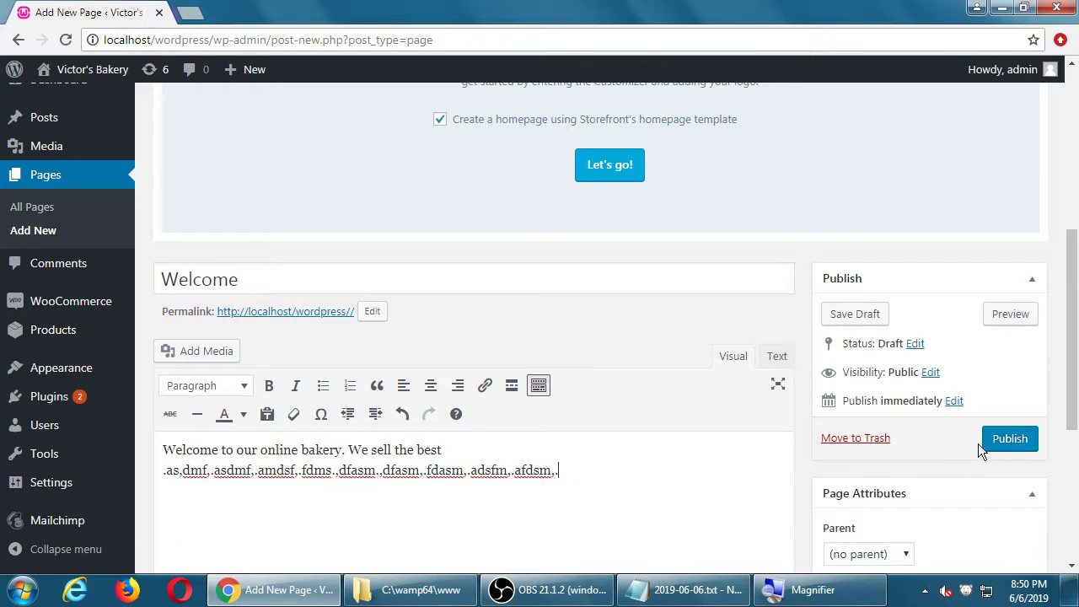
pyautogui.click(1006, 440)
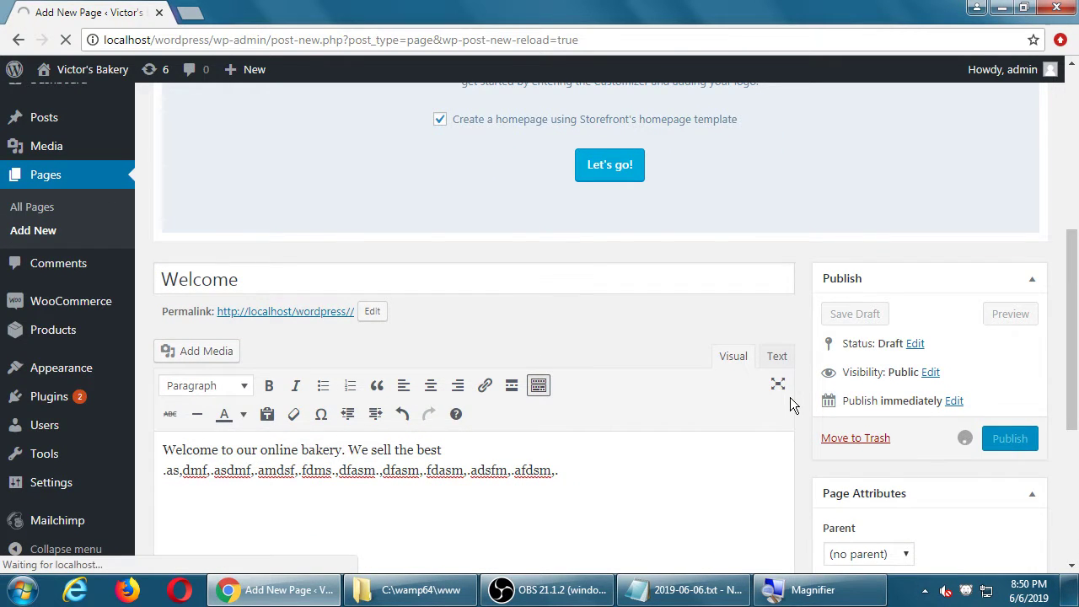
pyautogui.scroll(-5, 790, 397)
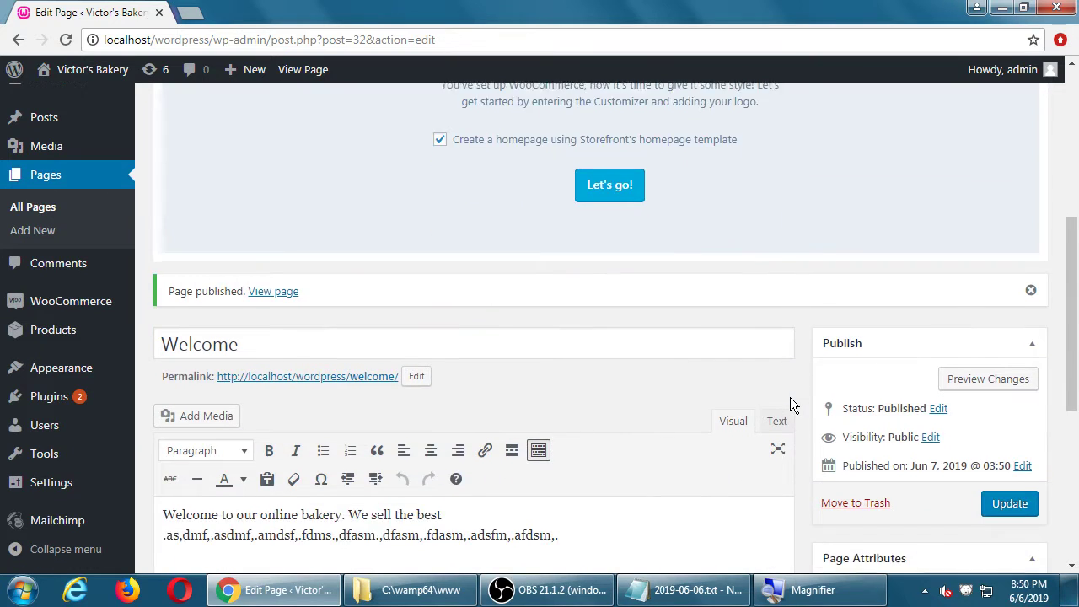
pyautogui.scroll(-3, 790, 397)
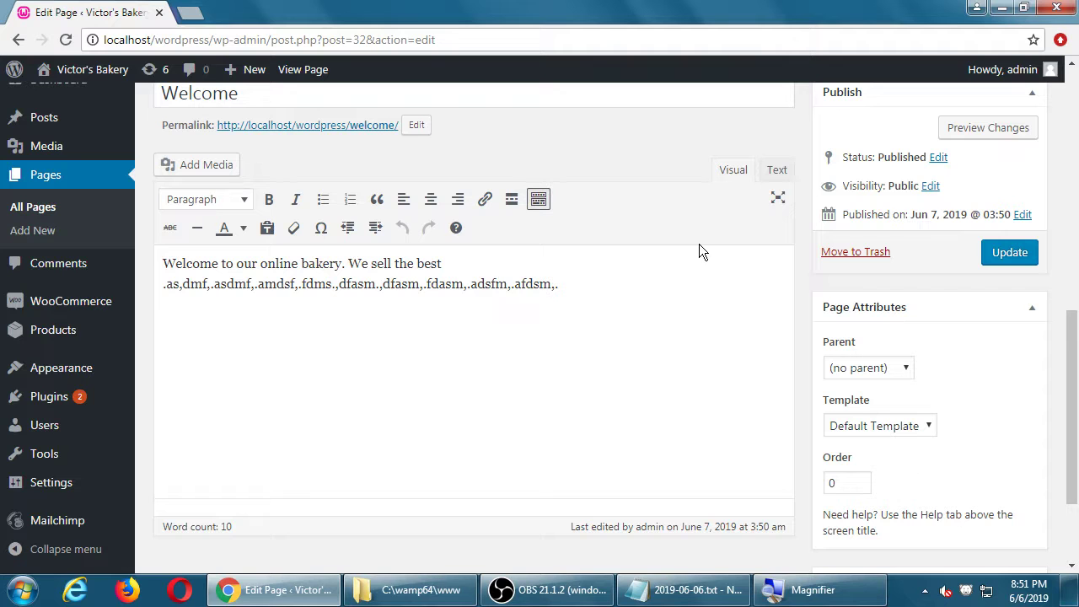
# - View the store's live home page with its menu and the default Hello world! post, and return to the page editor
pyautogui.click(93, 69)
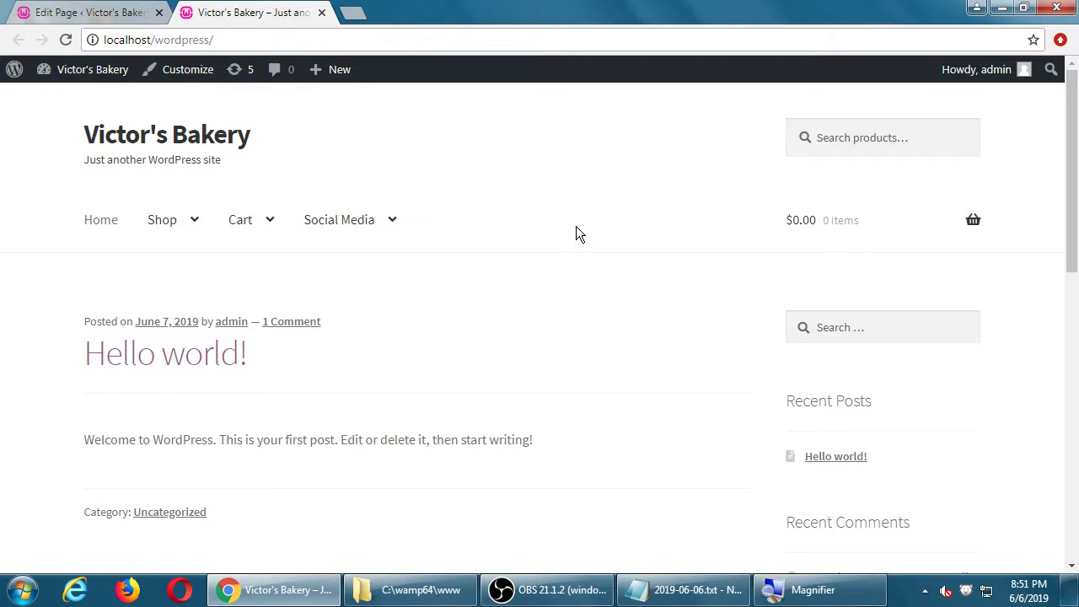
pyautogui.moveTo(413, 211)
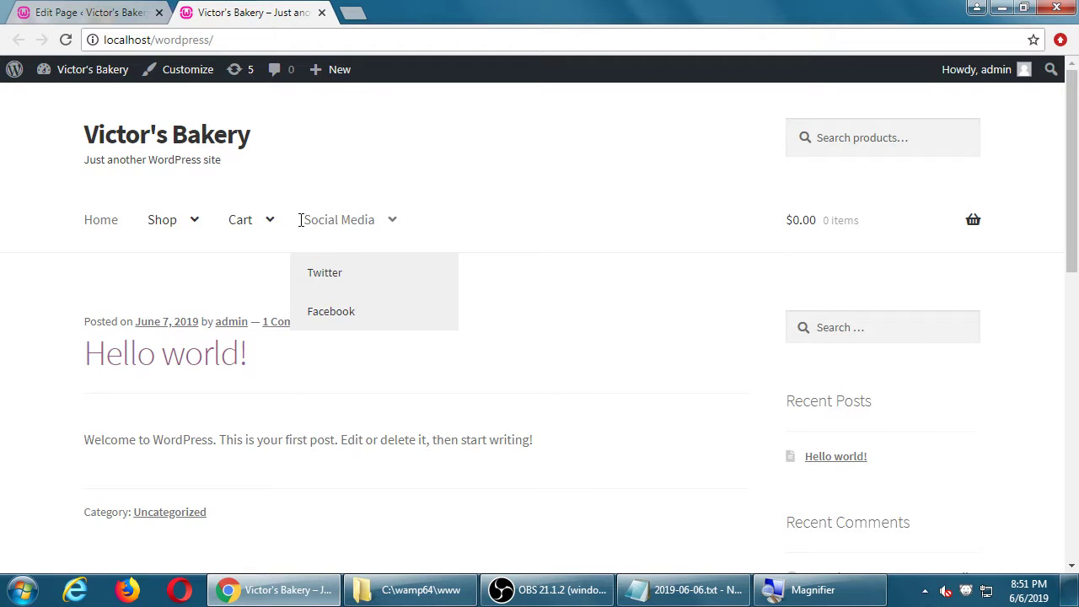
pyautogui.click(245, 226)
pyautogui.click(105, 232)
pyautogui.scroll(-3, 69, 286)
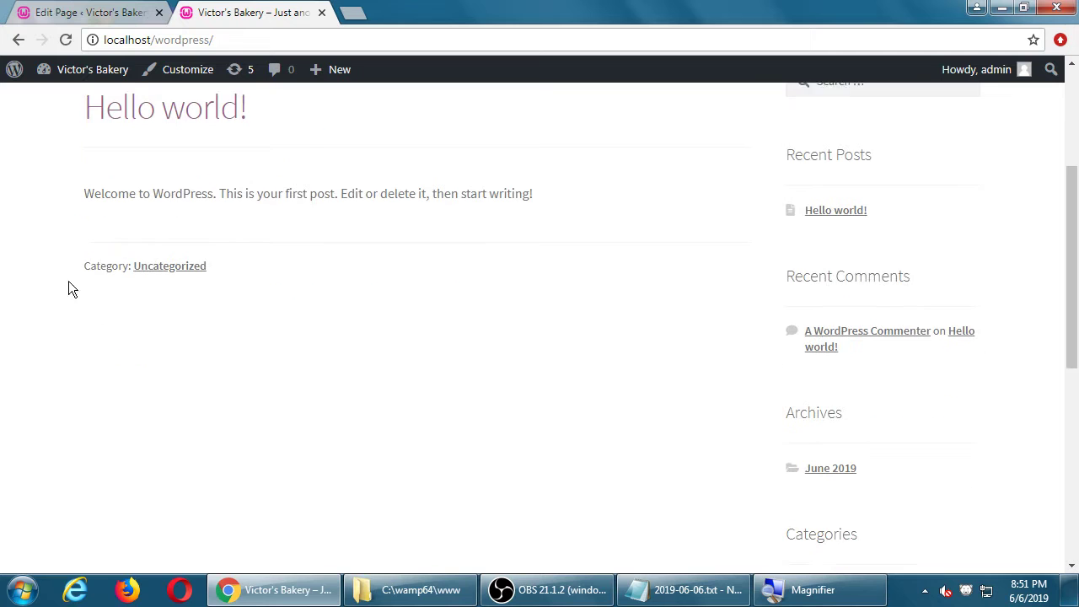
pyautogui.scroll(3, 337, 342)
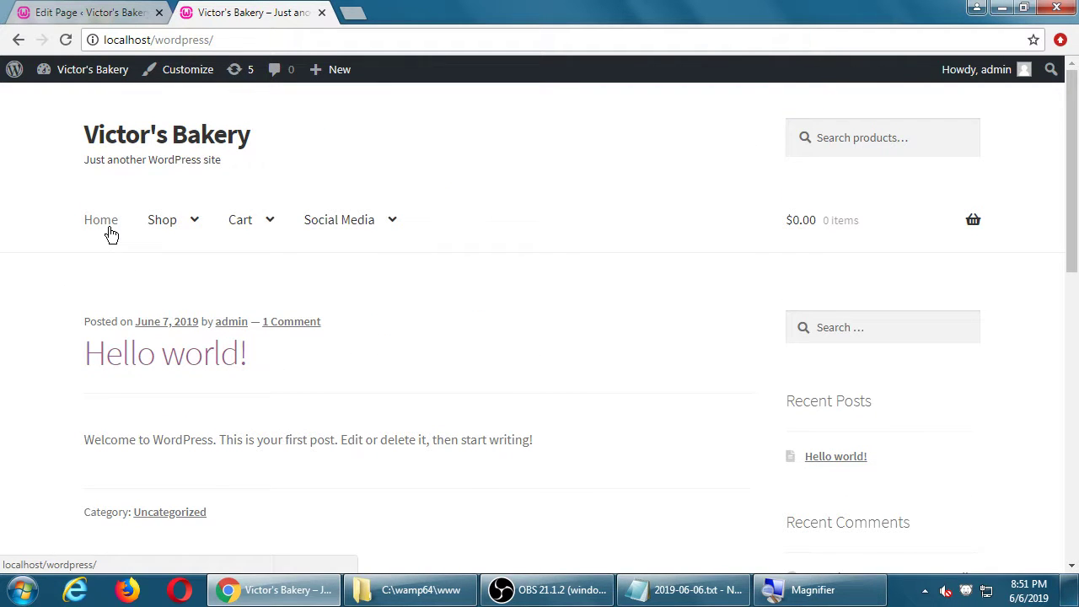
pyautogui.click(321, 12)
# - Open the theme Customizer, start its introductory tour, and go to the Homepage Settings
pyautogui.moveTo(74, 381)
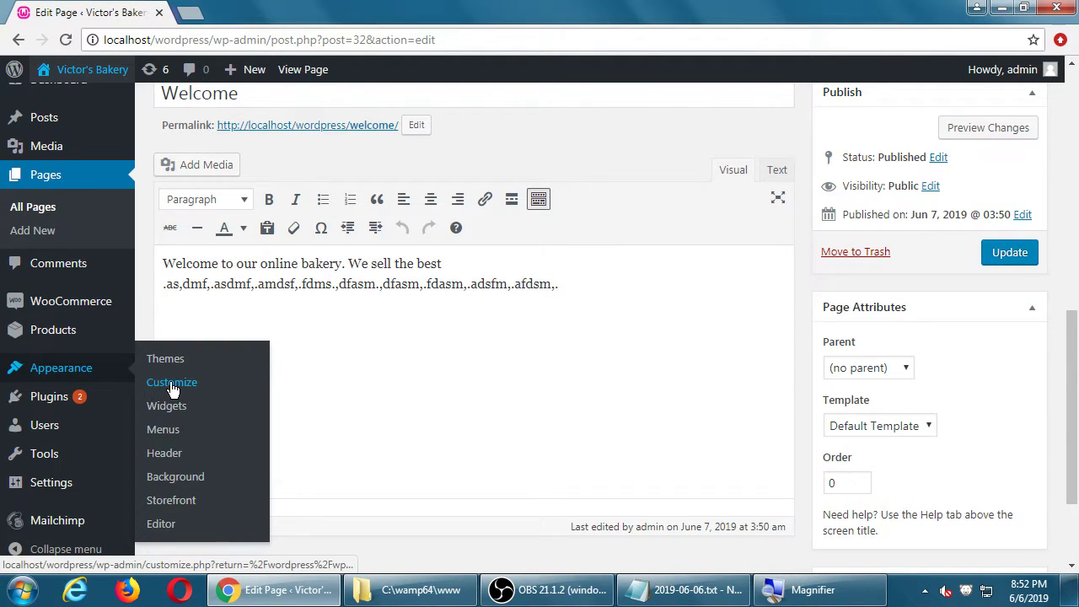
pyautogui.click(172, 386)
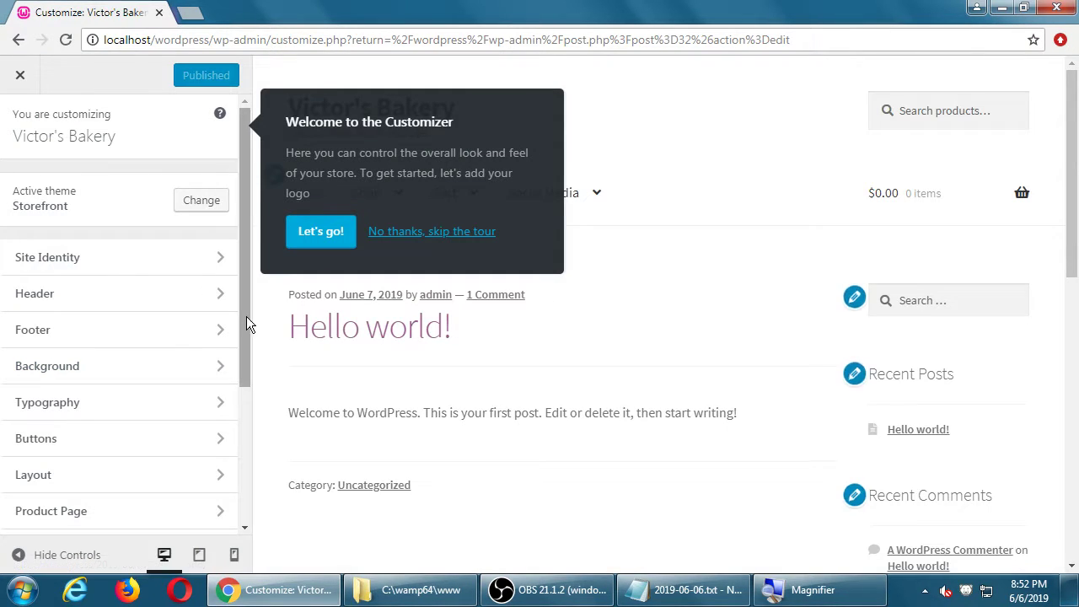
pyautogui.moveTo(246, 319); pyautogui.dragTo(248, 445)
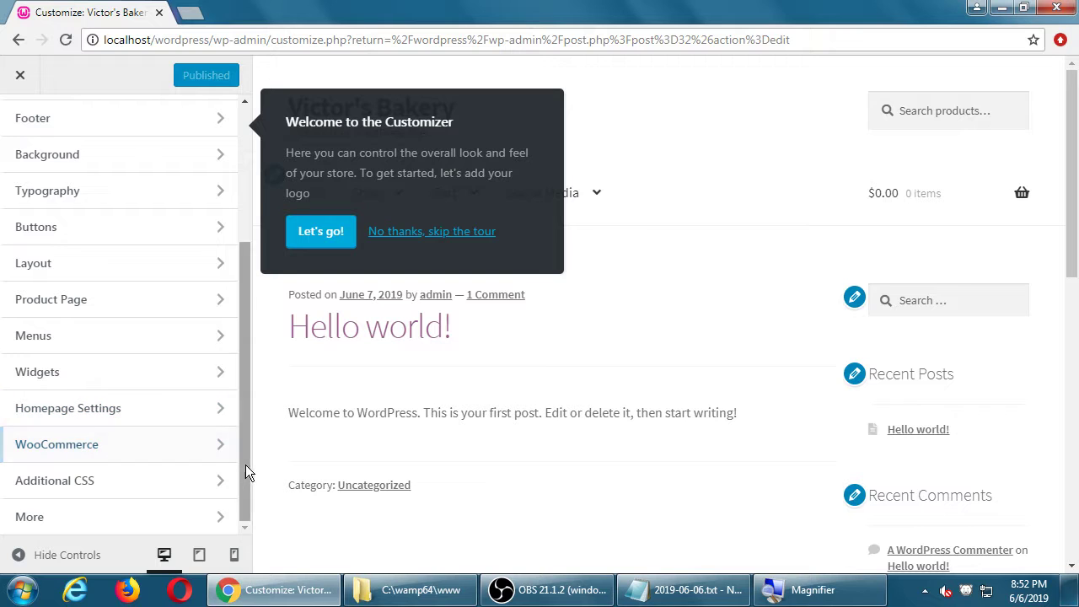
pyautogui.moveTo(248, 462); pyautogui.dragTo(272, 451)
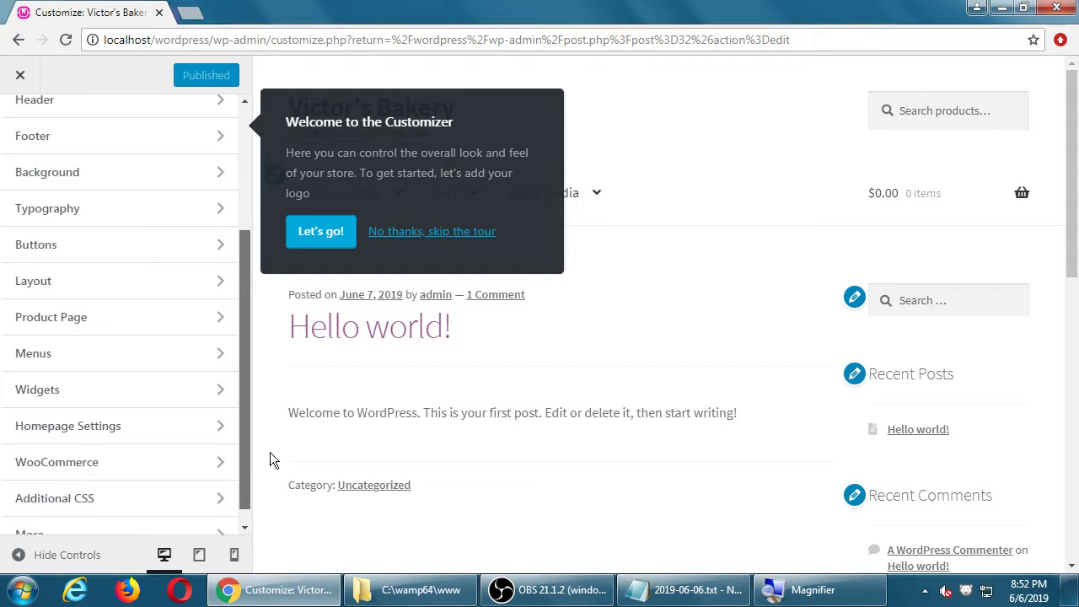
pyautogui.click(336, 235)
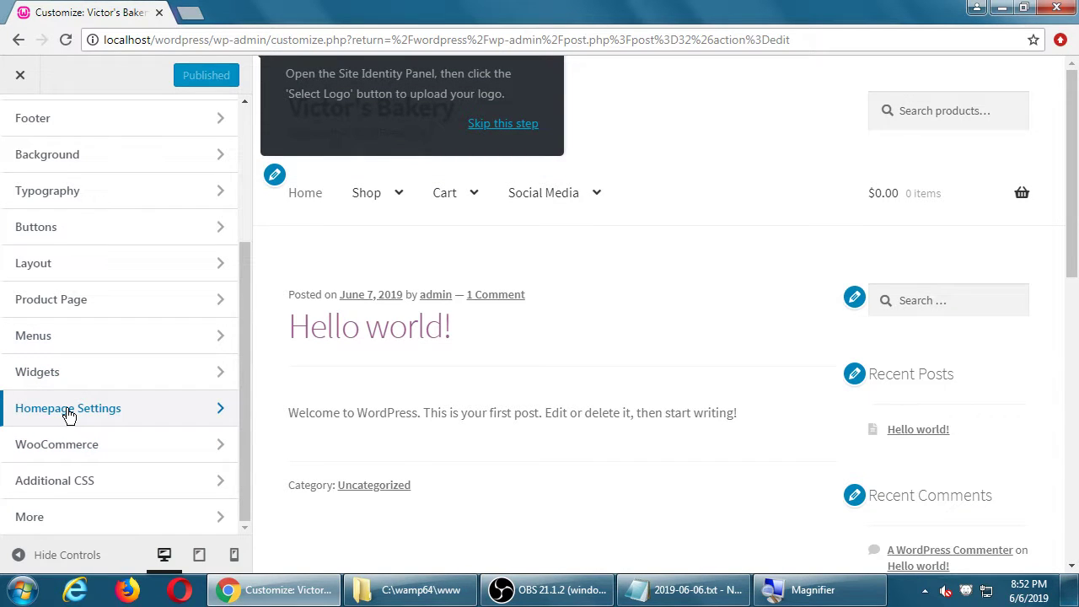
pyautogui.click(69, 411)
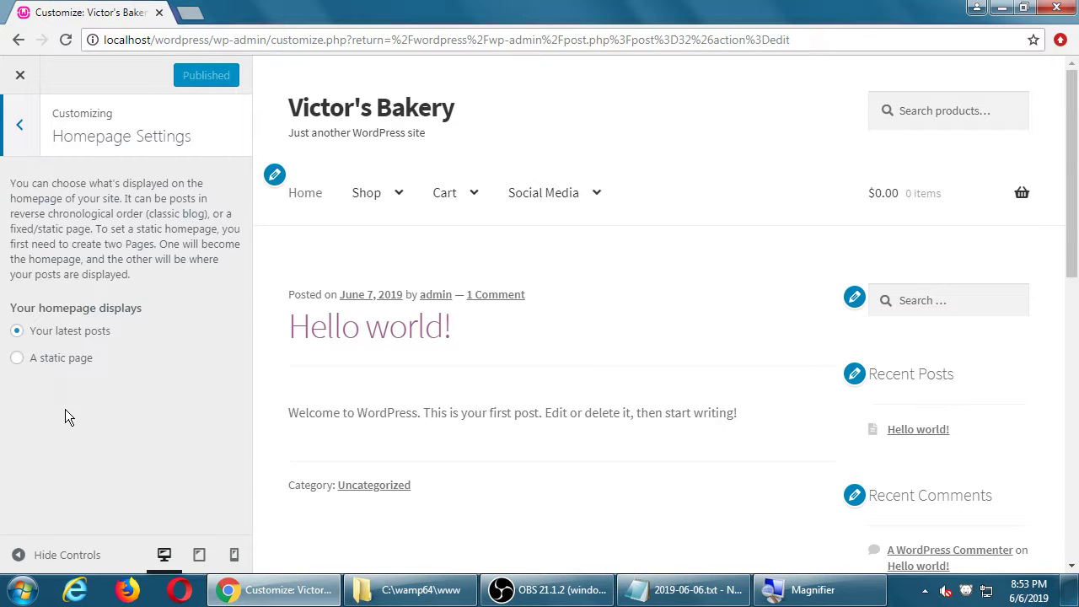
# - Read the Homepage Settings explanation of latest posts versus a static page, comparing it with the Hello world! post in the preview
pyautogui.moveTo(55, 183); pyautogui.dragTo(151, 195)
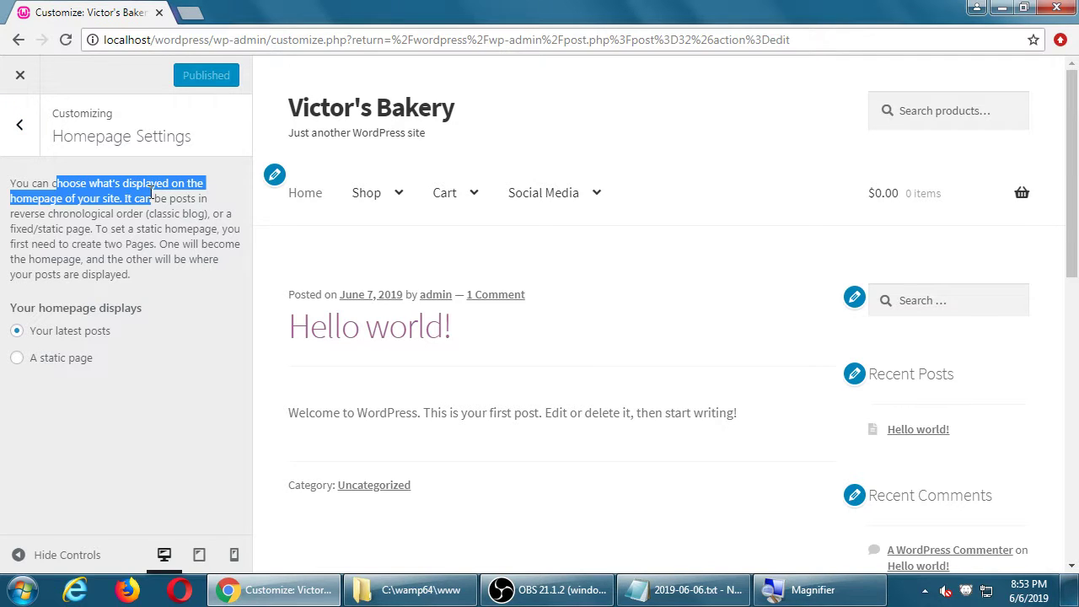
pyautogui.click(99, 229)
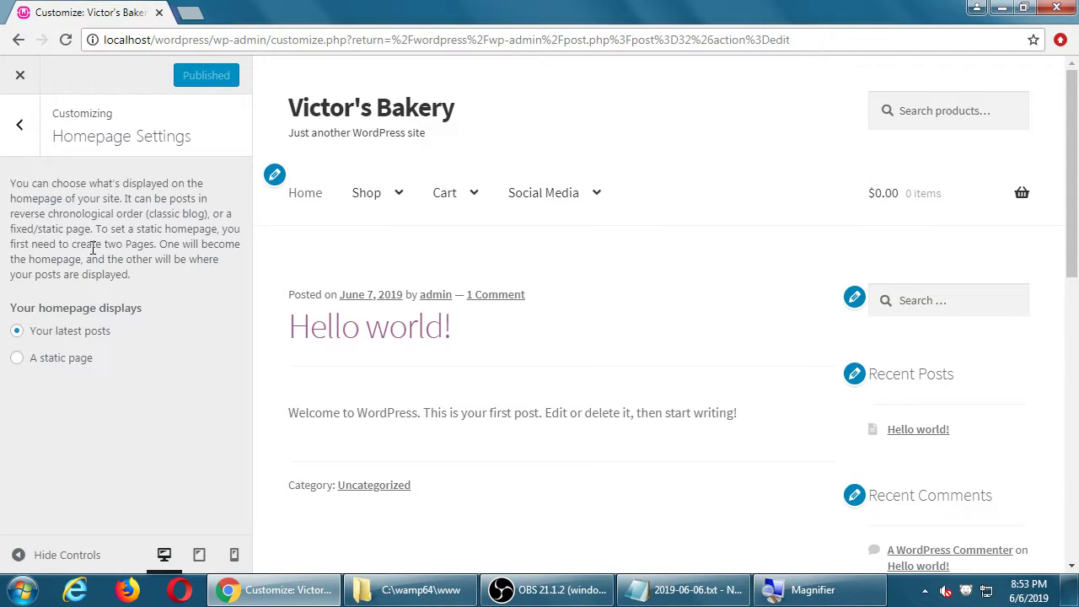
pyautogui.moveTo(373, 329); pyautogui.dragTo(421, 377)
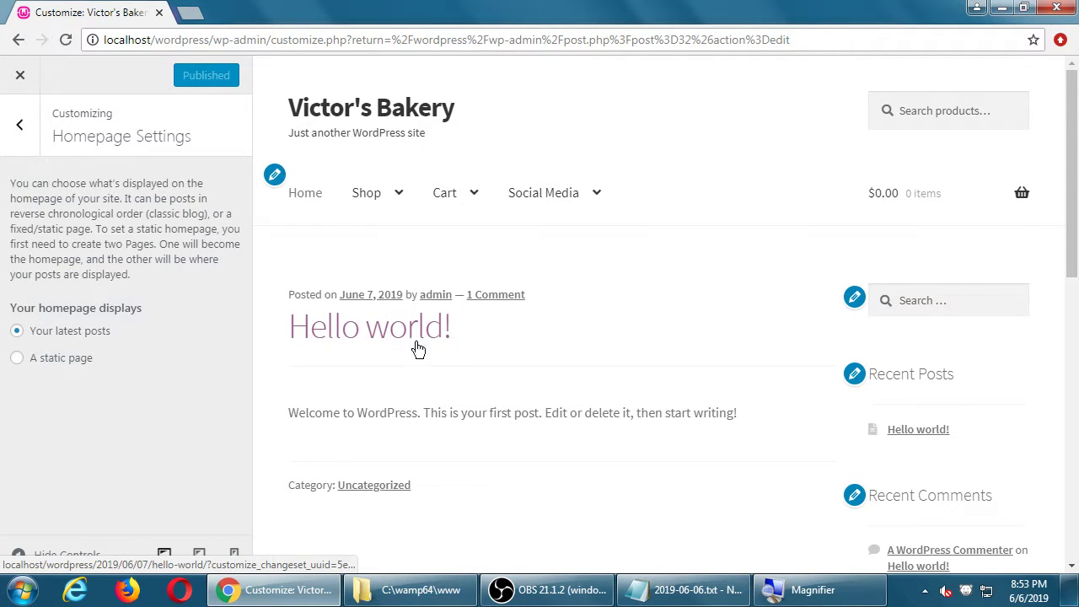
pyautogui.moveTo(386, 333); pyautogui.dragTo(422, 186)
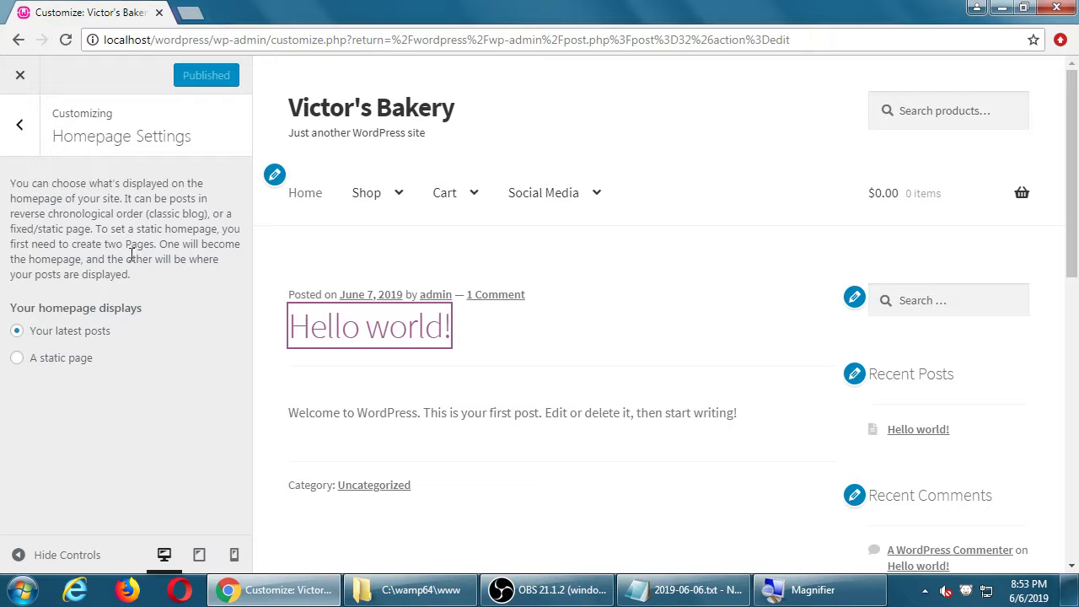
pyautogui.moveTo(95, 244); pyautogui.dragTo(168, 238)
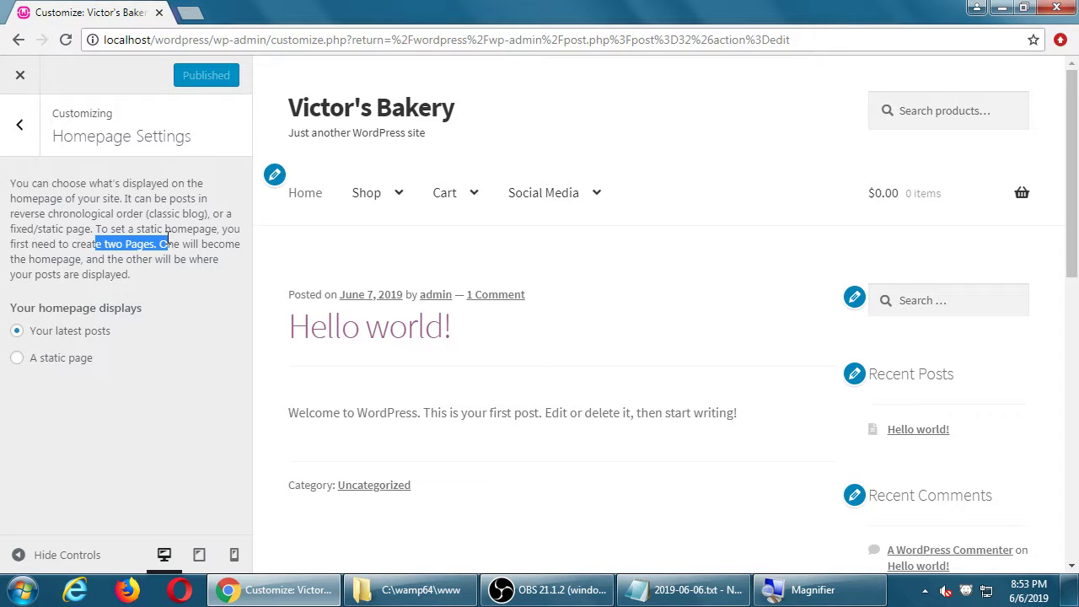
pyautogui.click(150, 259)
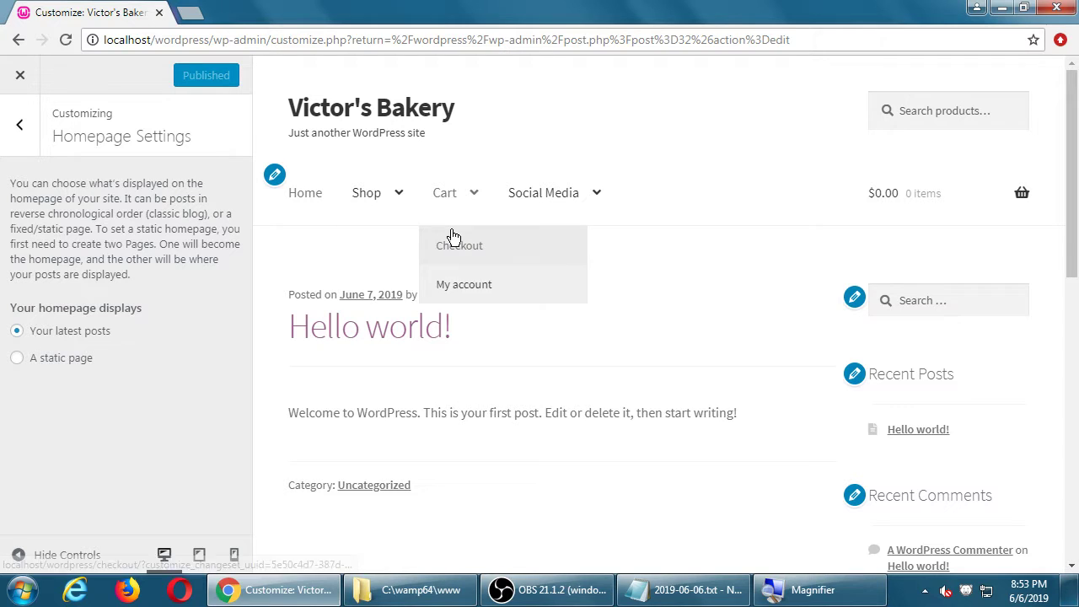
pyautogui.moveTo(375, 342); pyautogui.dragTo(458, 300)
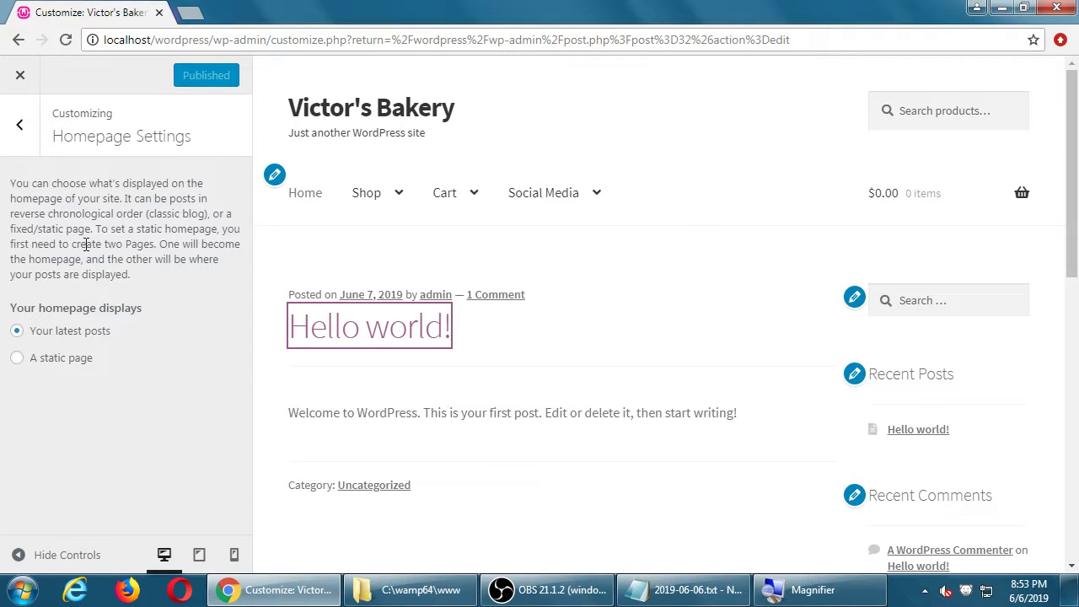
pyautogui.moveTo(40, 259); pyautogui.dragTo(87, 259)
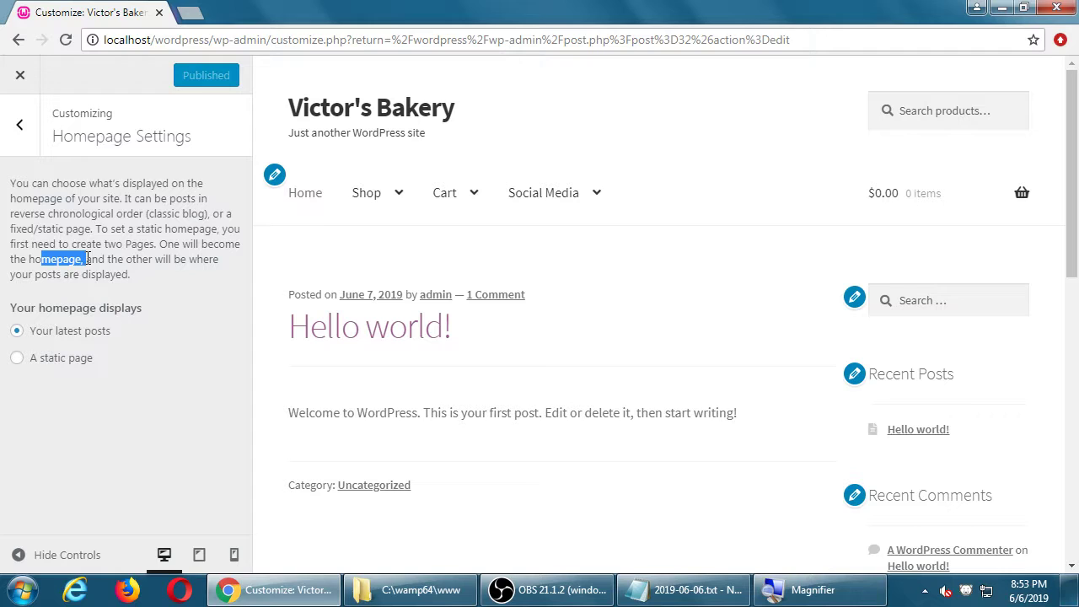
pyautogui.click(511, 373)
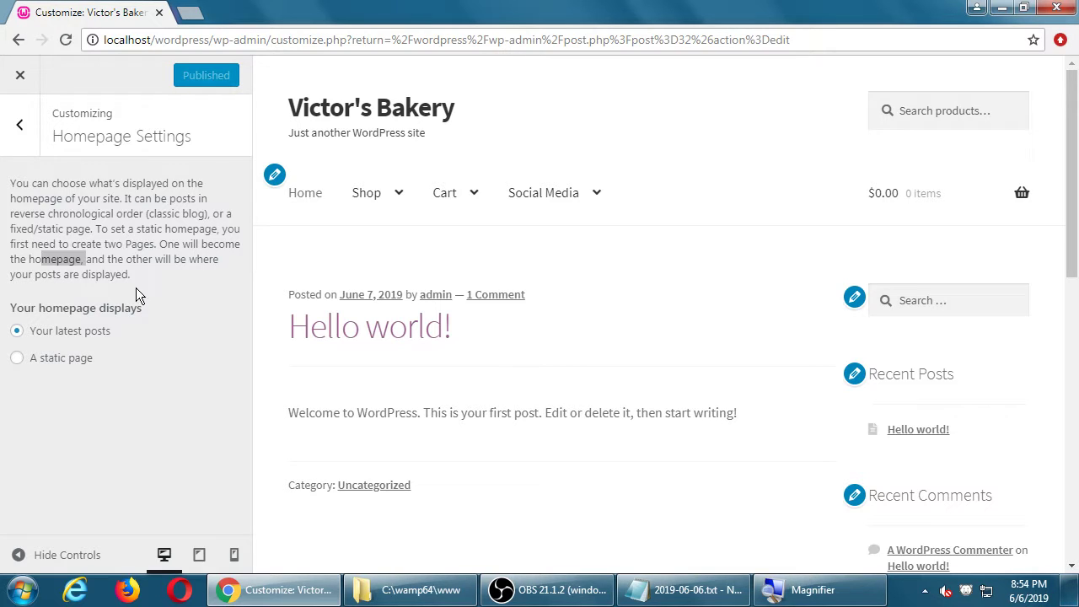
pyautogui.moveTo(60, 309); pyautogui.dragTo(98, 308)
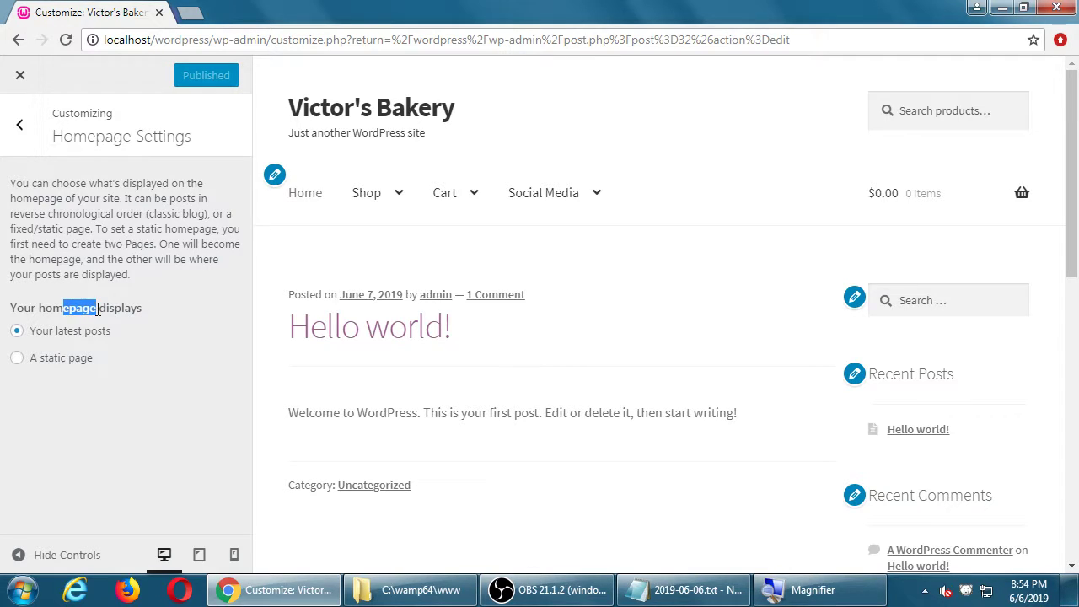
# - Make the homepage display a static page and choose Welcome as the homepage
pyautogui.click(45, 359)
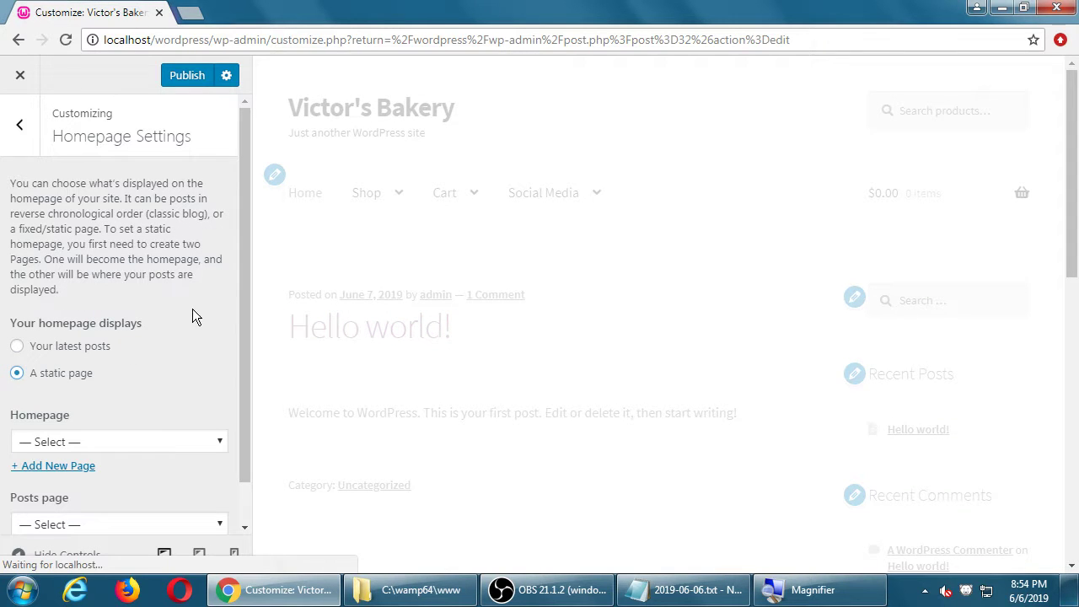
pyautogui.moveTo(239, 271); pyautogui.dragTo(243, 324)
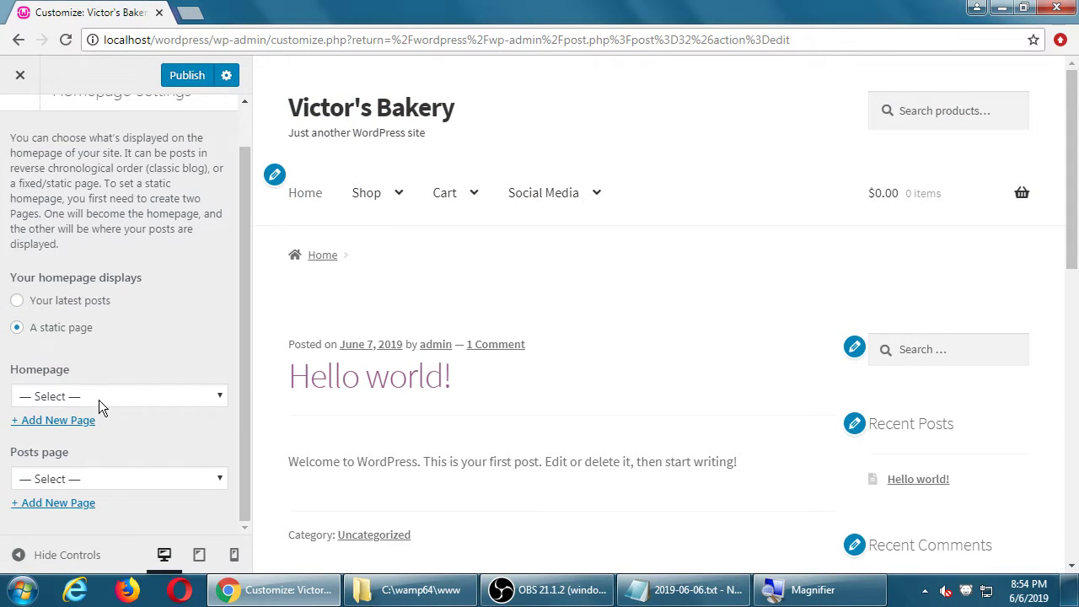
pyautogui.click(62, 399)
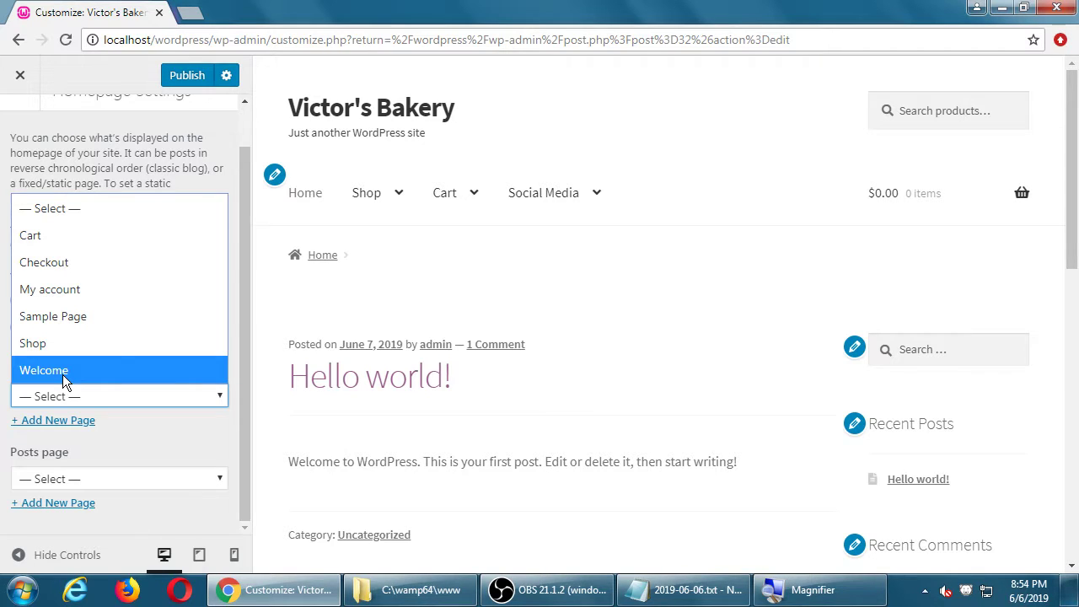
pyautogui.click(62, 374)
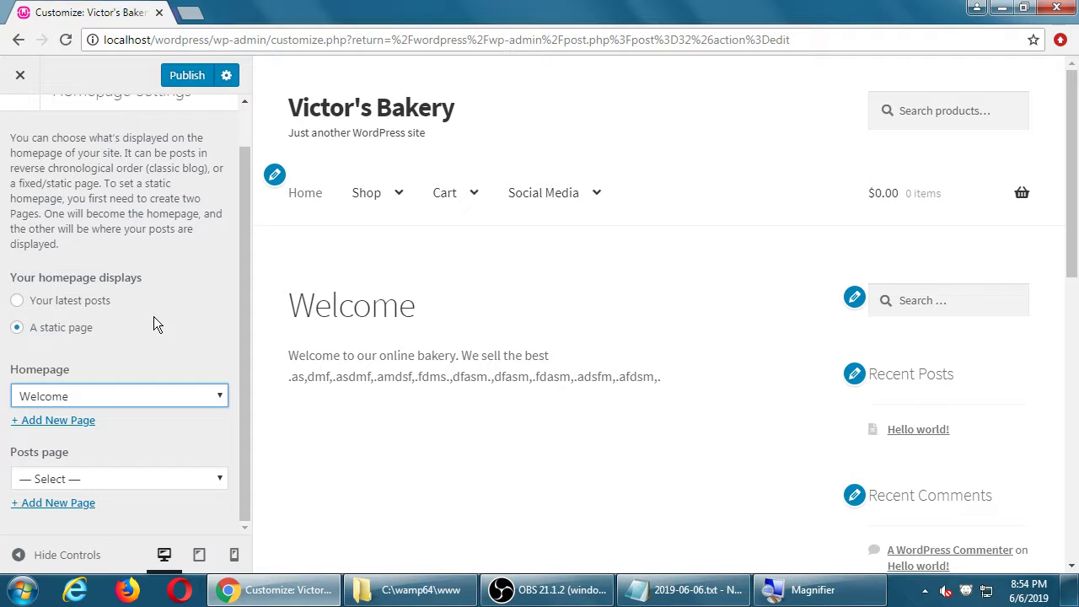
# - Check the Welcome homepage preview down to the footer and publish the homepage settings
pyautogui.scroll(1, 155, 321)
pyautogui.scroll(-1, 155, 322)
pyautogui.scroll(1, 156, 321)
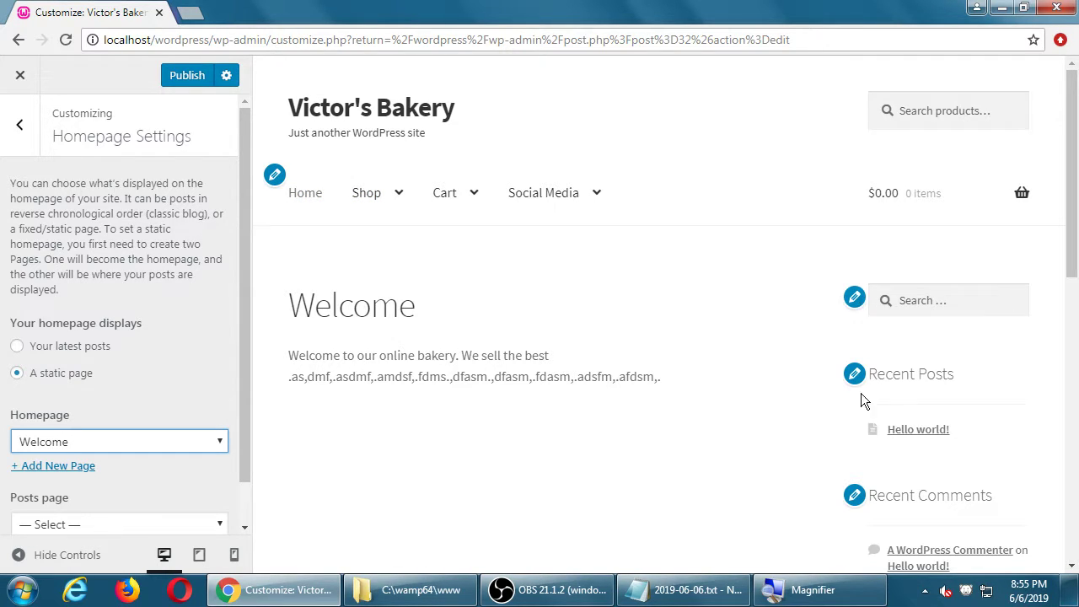
pyautogui.scroll(-8, 867, 430)
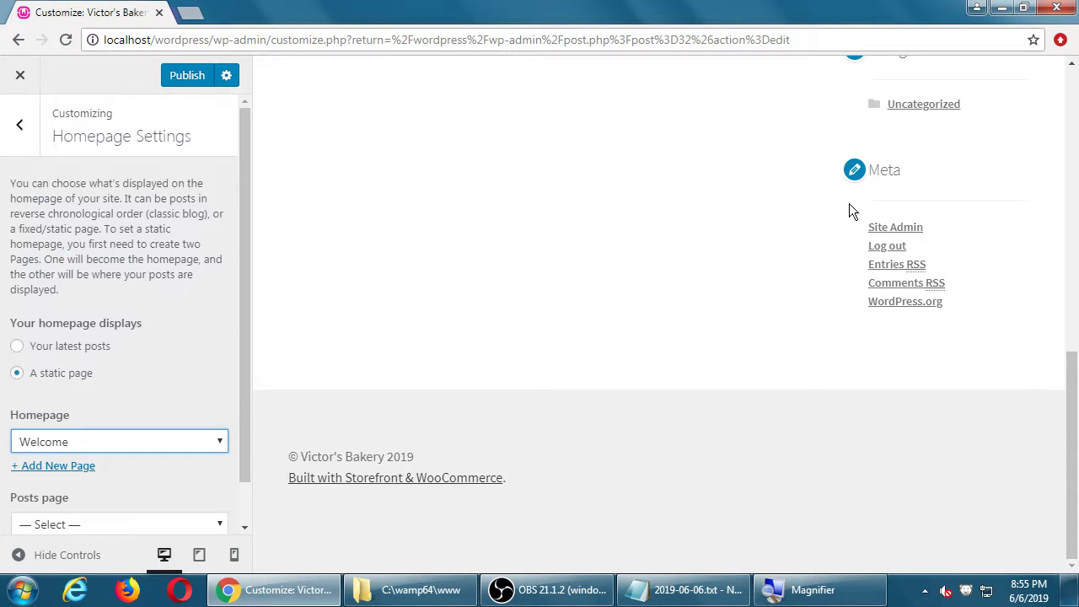
pyautogui.scroll(3, 852, 181)
pyautogui.scroll(5, 851, 179)
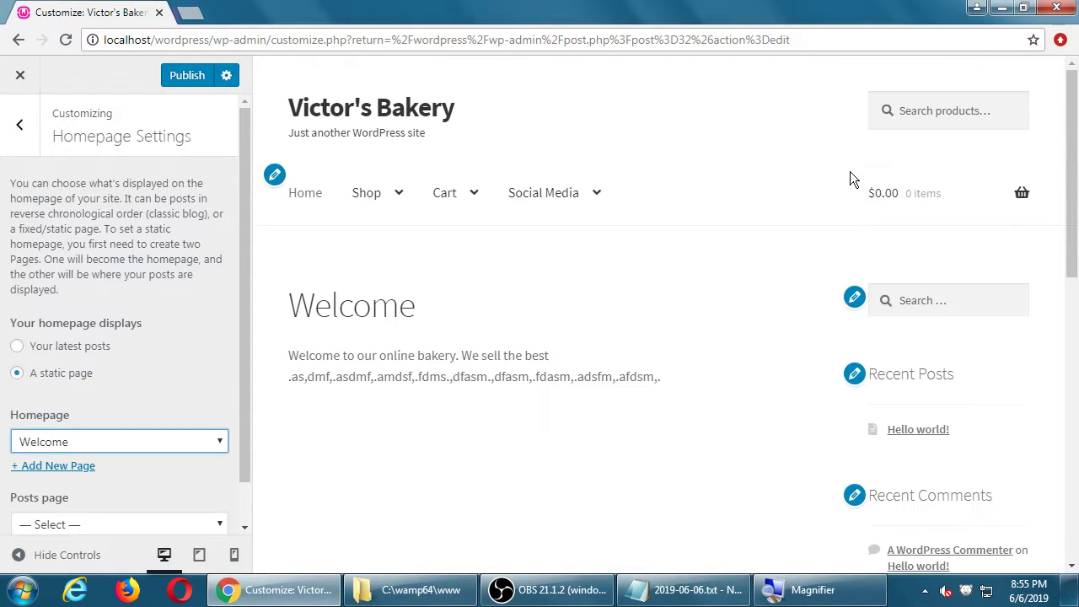
pyautogui.click(182, 80)
# - In the Notepad file 2019-06-06.txt, append the lines "Default home screen is your latest Blog Post" and "You probably want a static home page."
pyautogui.click(673, 590)
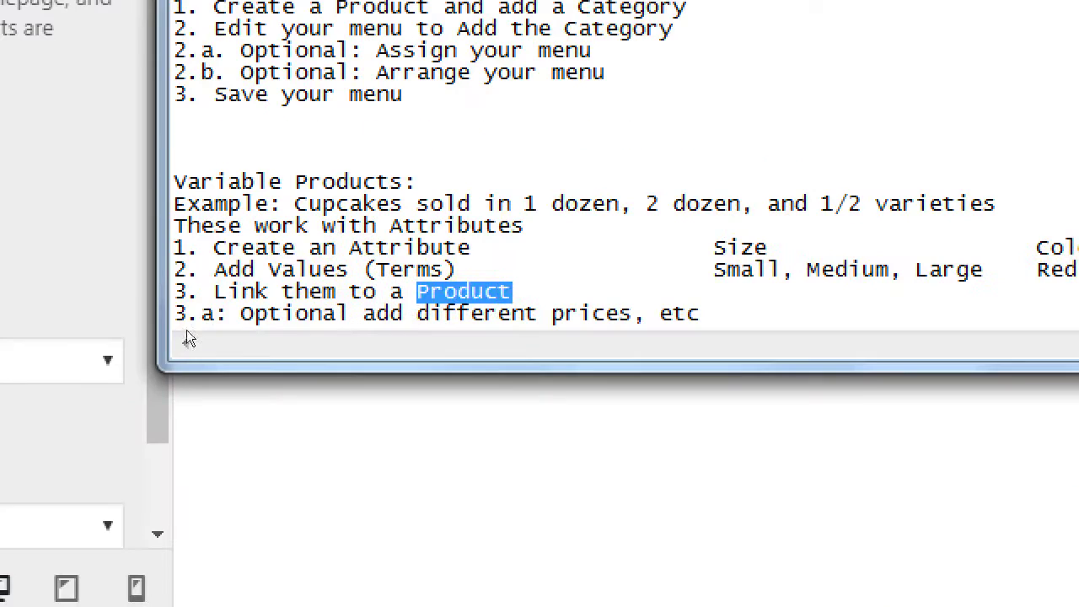
pyautogui.click(333, 402)
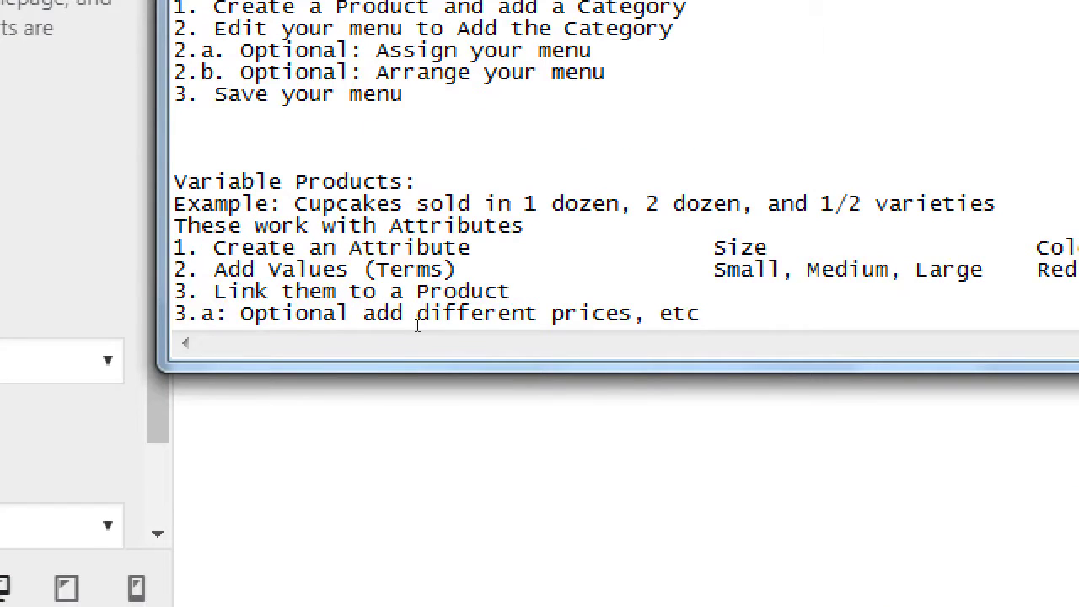
pyautogui.press('Return')
pyautogui.press('Return')
pyautogui.write('Det')
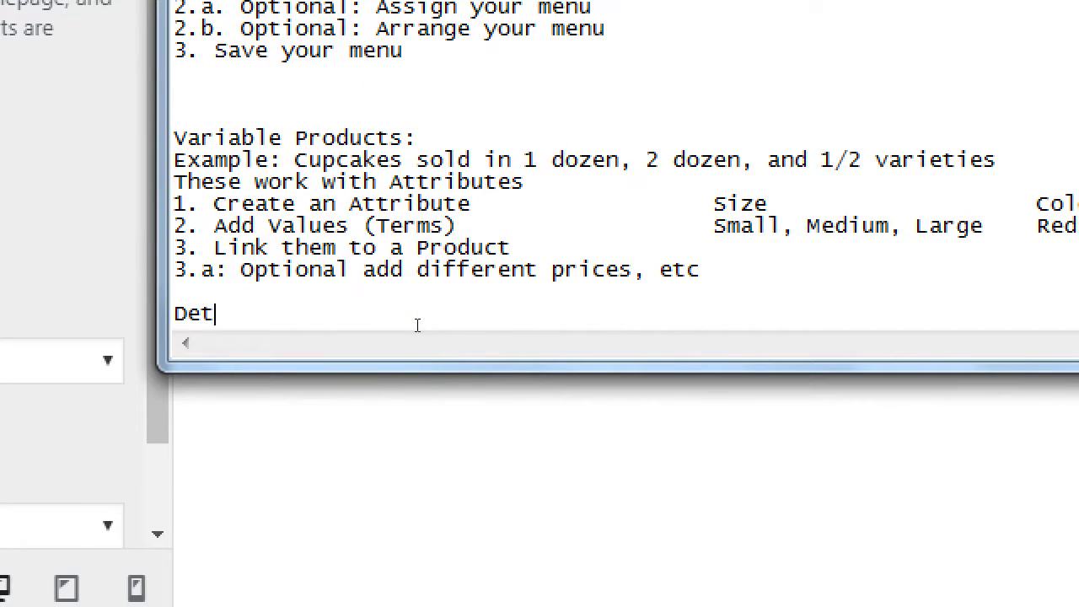
pyautogui.write('ault home scree')
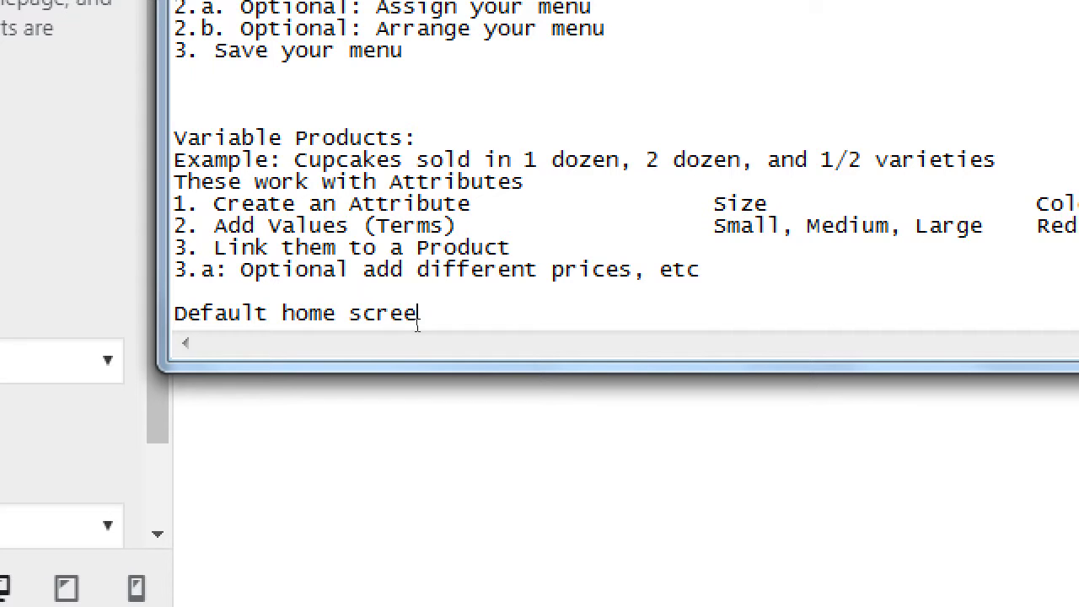
pyautogui.write('n is your latest Blog Post')
pyautogui.press('Return')
pyautogui.write('You pro')
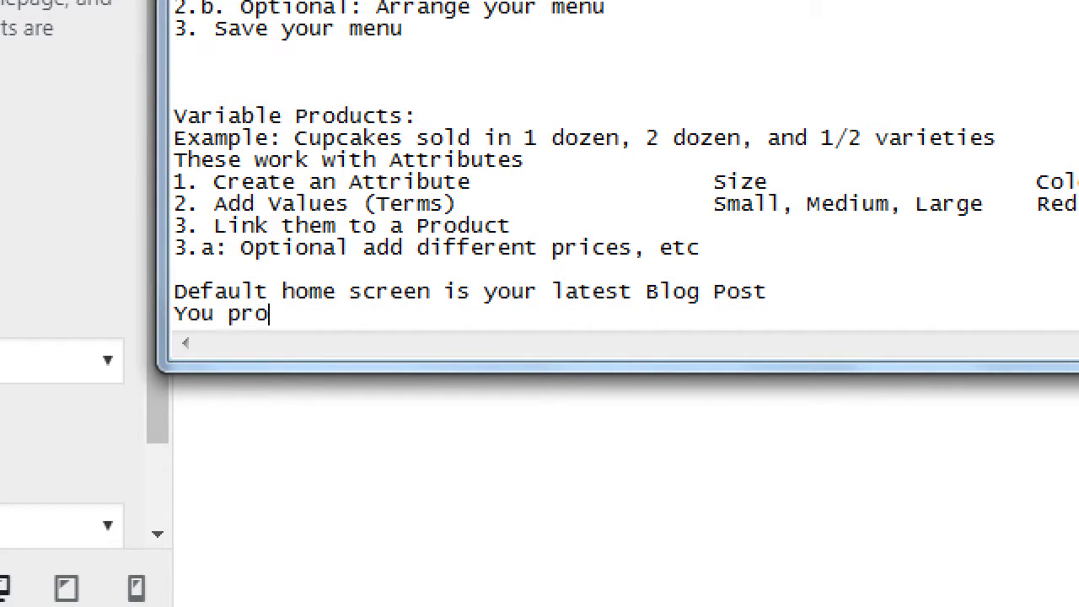
pyautogui.write('bably want a static home page.')
# - Add a new line to the notes reading "So, create a Home/WElcome/Intro Page"
pyautogui.press('Return')
pyautogui.write('So, create a Home/WElcome/Intro')
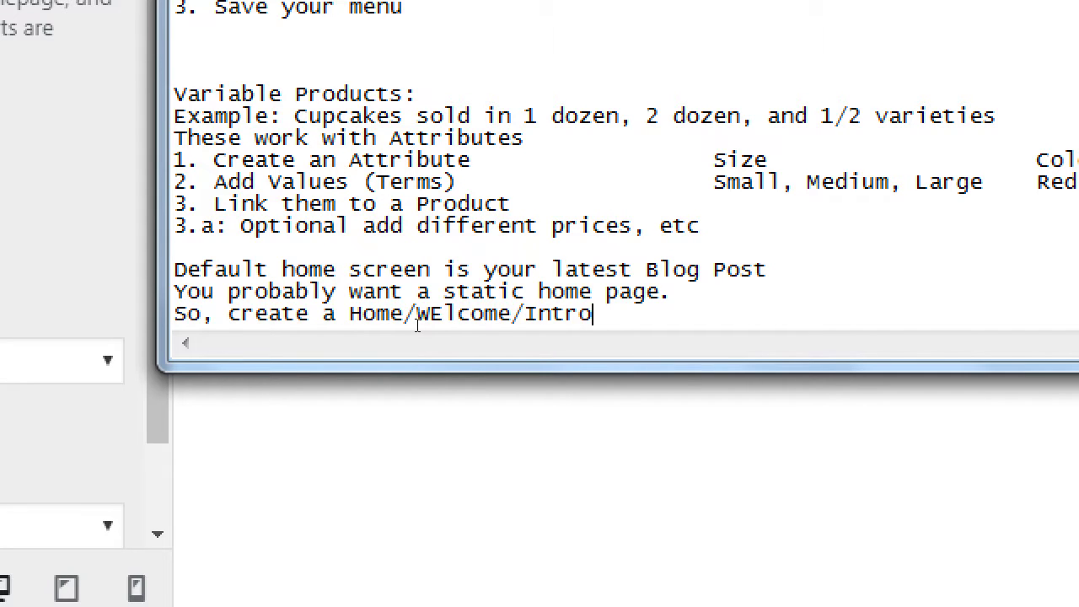
pyautogui.write(' Page')
# - Add the notes line "Then go to Dashboard > Appearnce > Customize > Homepage Settings>" below the page creation instruction
pyautogui.press('Return')
pyautogui.write('Then go to Dashboard > Appear')
pyautogui.press('BackSpace')
pyautogui.write('arnce > Customize >')
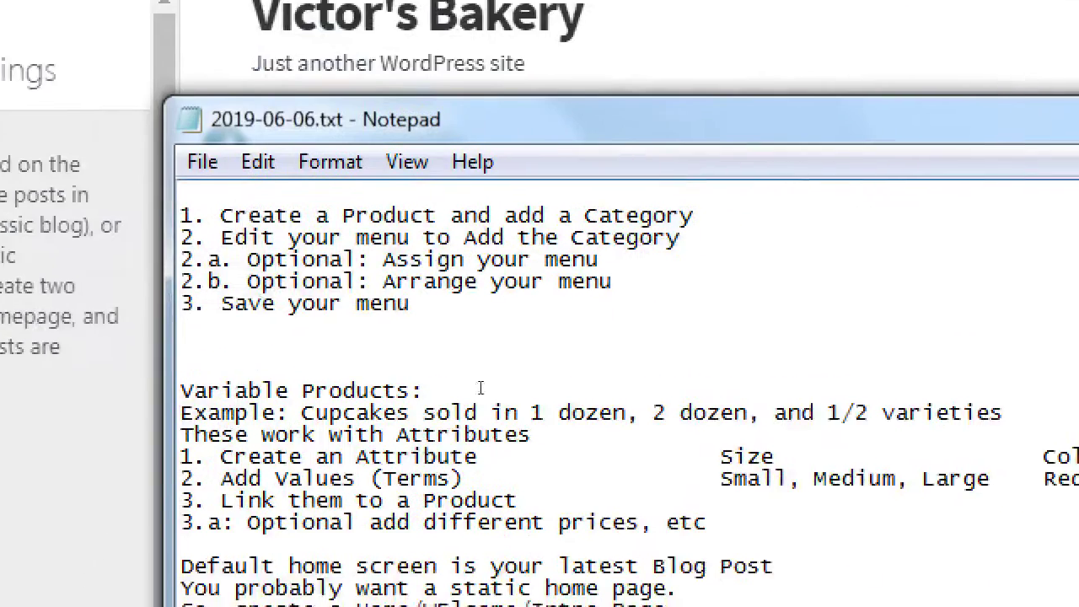
pyautogui.write('o')
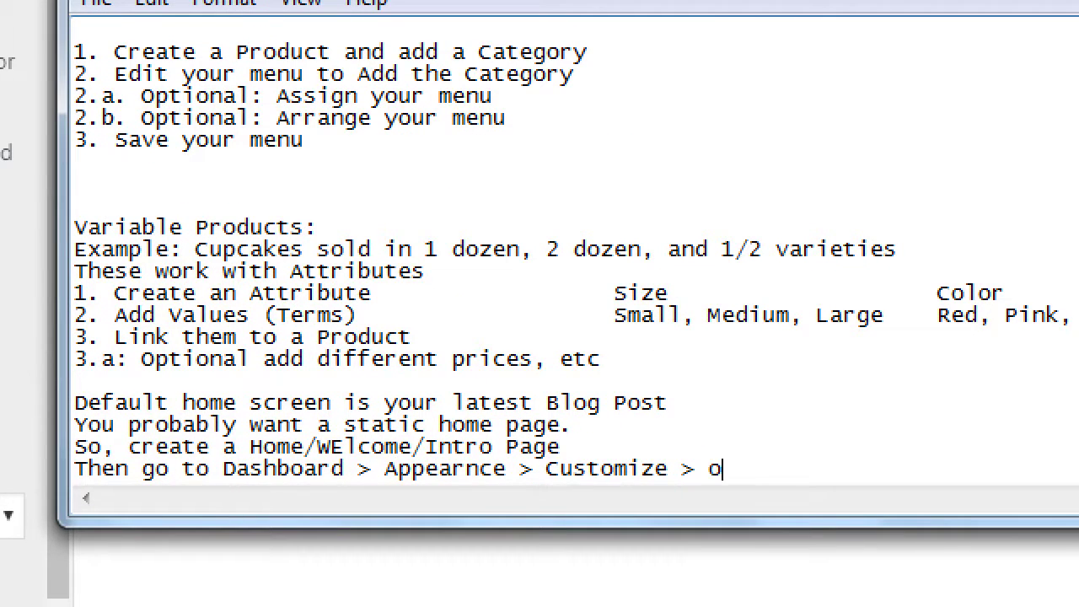
pyautogui.press('BackSpace')
pyautogui.write('Homepage Settings>')
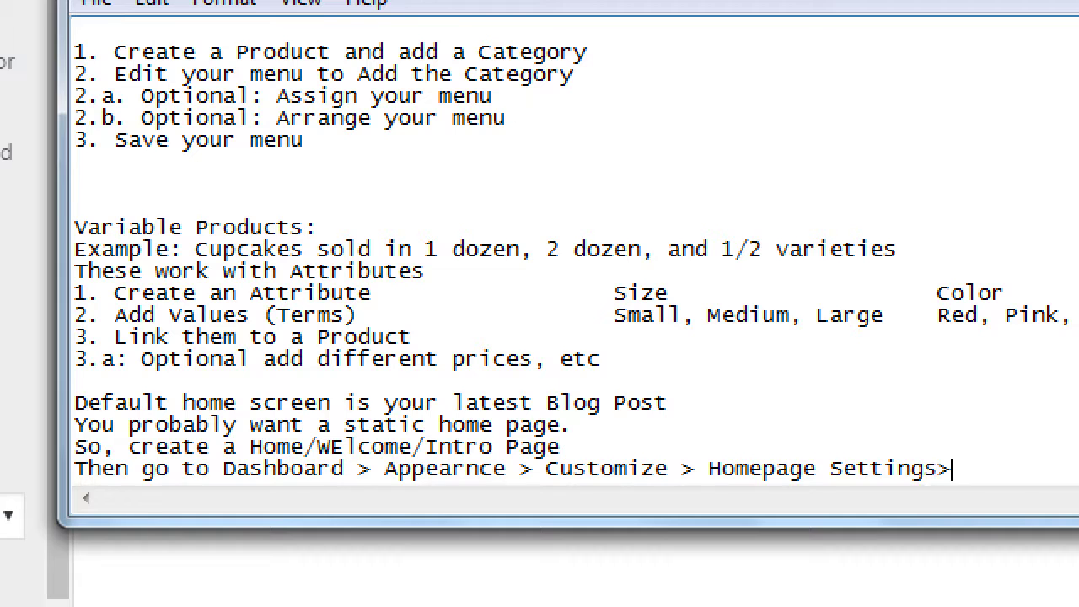
# - Below the Homepage Settings path, add an indented line reading: Set "Homepage Displays" to the Page you created
pyautogui.press('Return')
pyautogui.press('Tab')
pyautogui.write('Set')
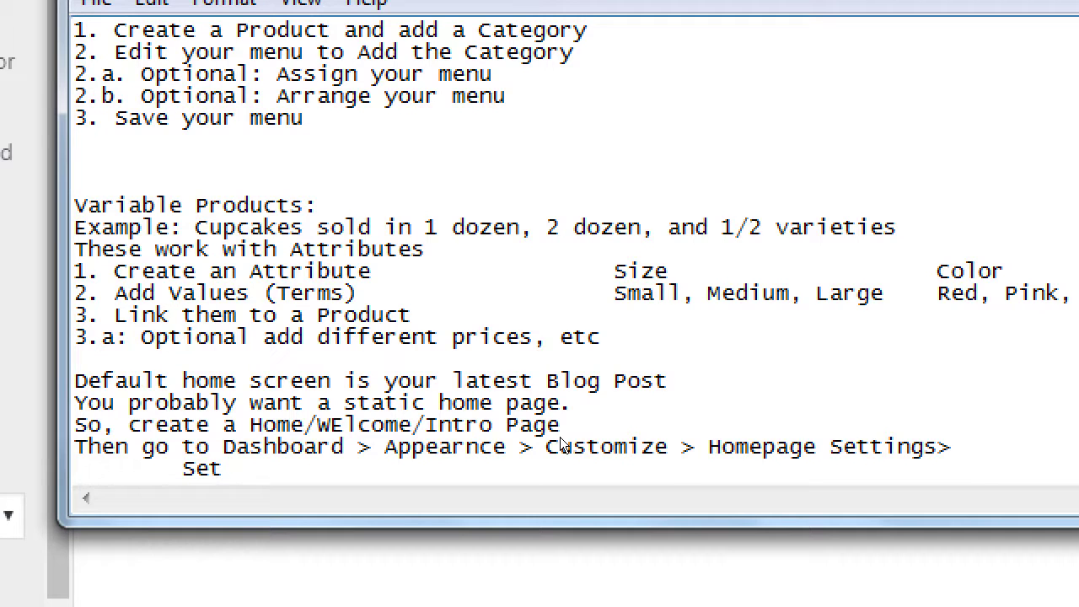
pyautogui.write('The')
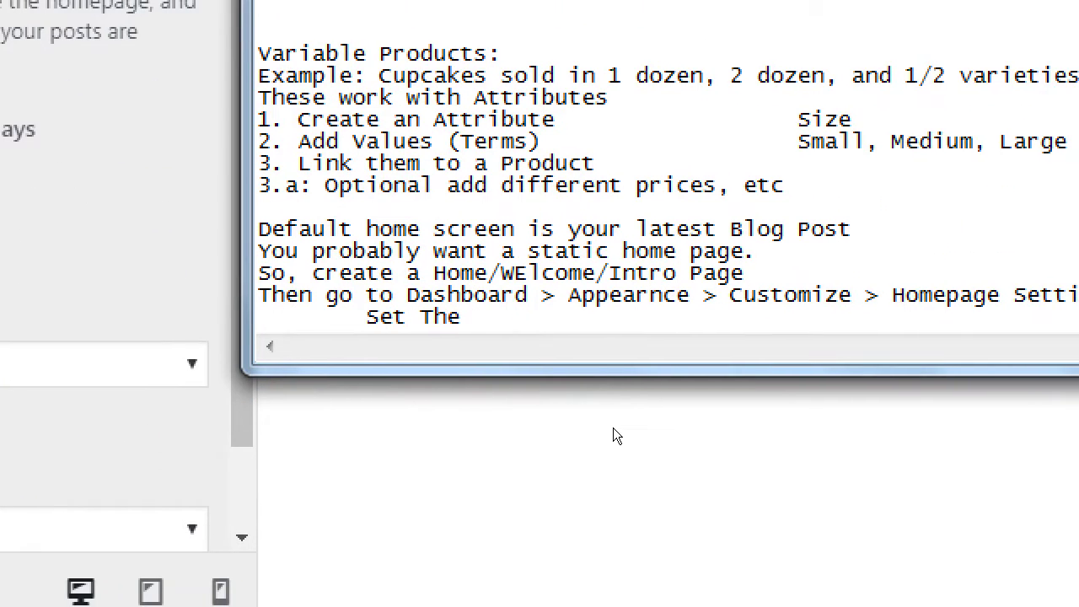
pyautogui.press('BackSpace')
pyautogui.press('BackSpace')
pyautogui.press('BackSpace')
pyautogui.press('BackSpace')
pyautogui.write('"Homepage Displays" to the ')
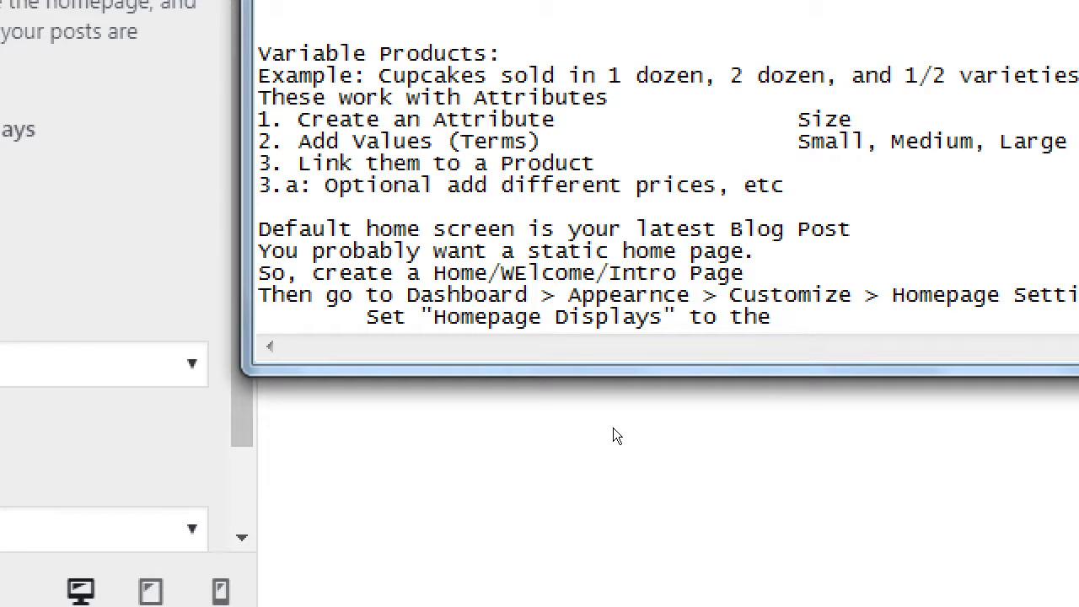
pyautogui.write('Page you created')
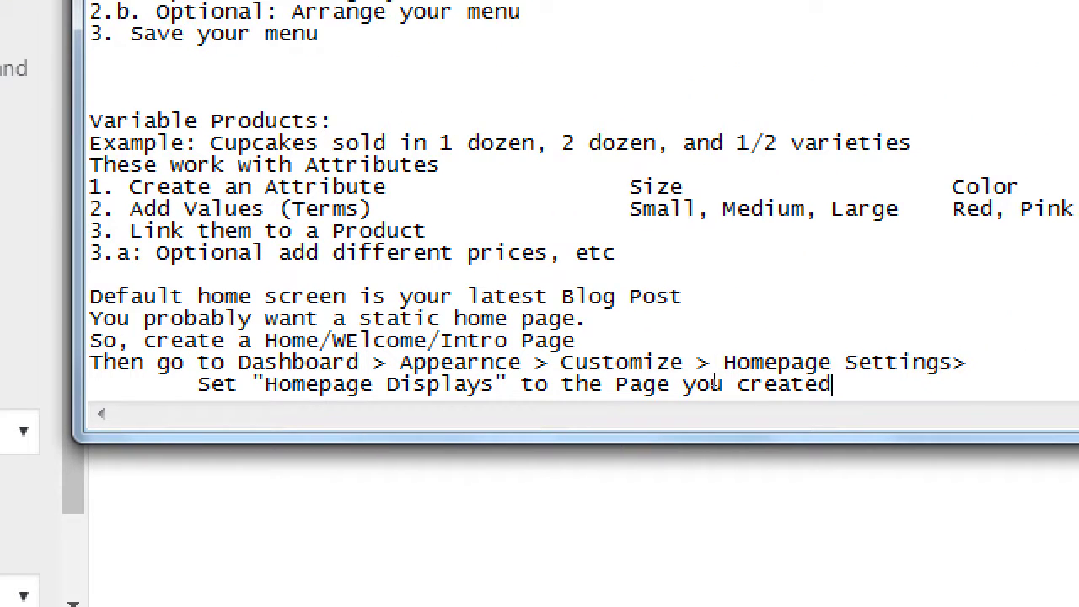
# - Finish the homepage notes with the line "Optional: create a Page for your Blog, and add Posts there"
pyautogui.press('Return')
pyautogui.write('Optional: create a Page for your Blog, and add Posts th3ere')
pyautogui.press('BackSpace')
pyautogui.press('BackSpace')
pyautogui.press('BackSpace')
pyautogui.press('BackSpace')
pyautogui.write('ere')
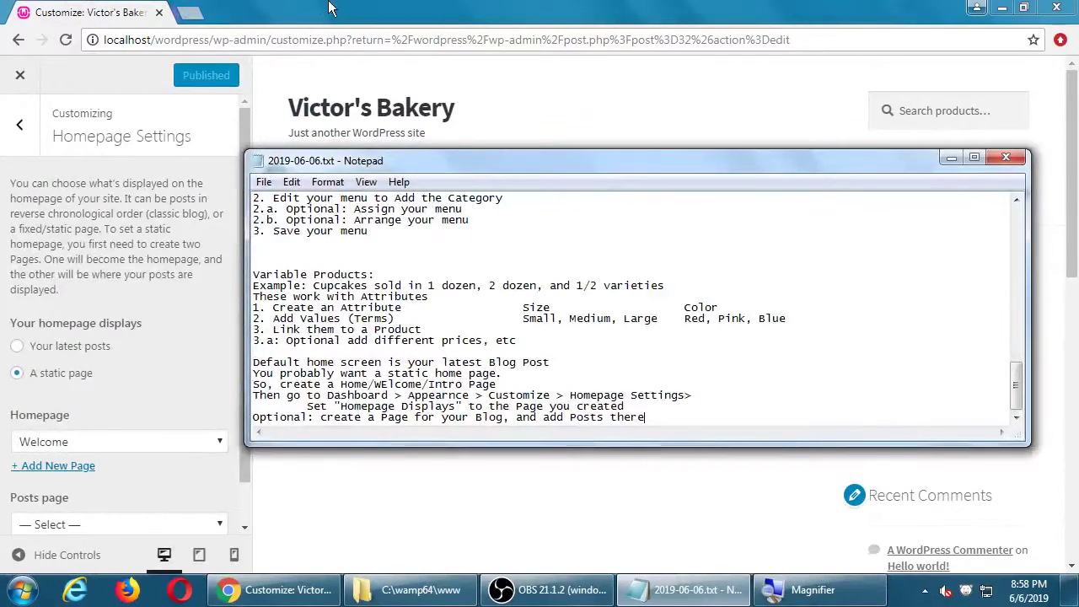
# - Switch to the browser, close the Customizer and check the live site's Welcome homepage from its welcome text down to the footer
pyautogui.click(245, 39)
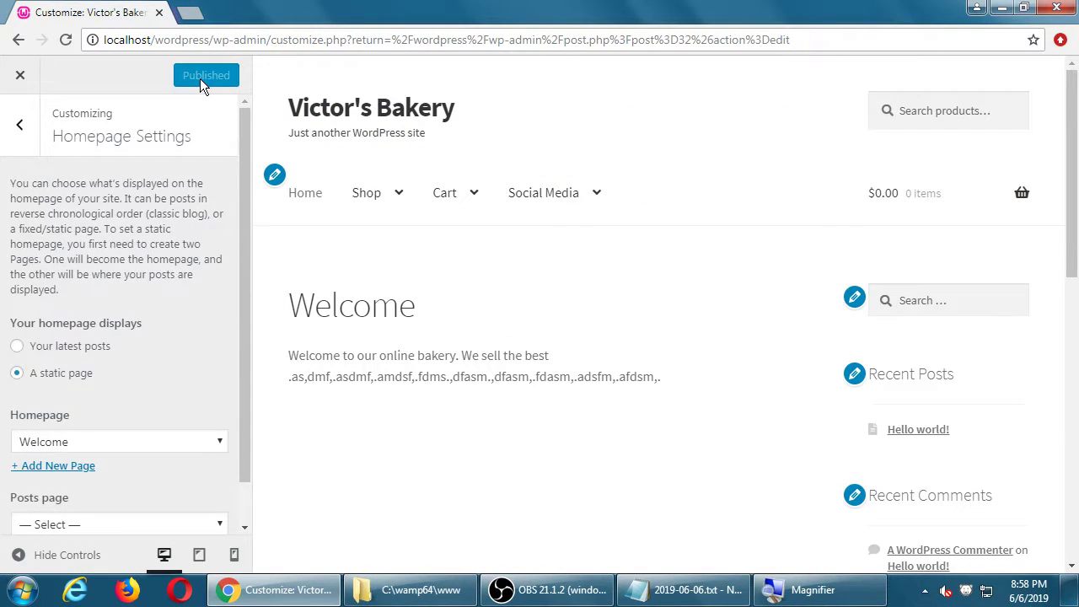
pyautogui.click(29, 75)
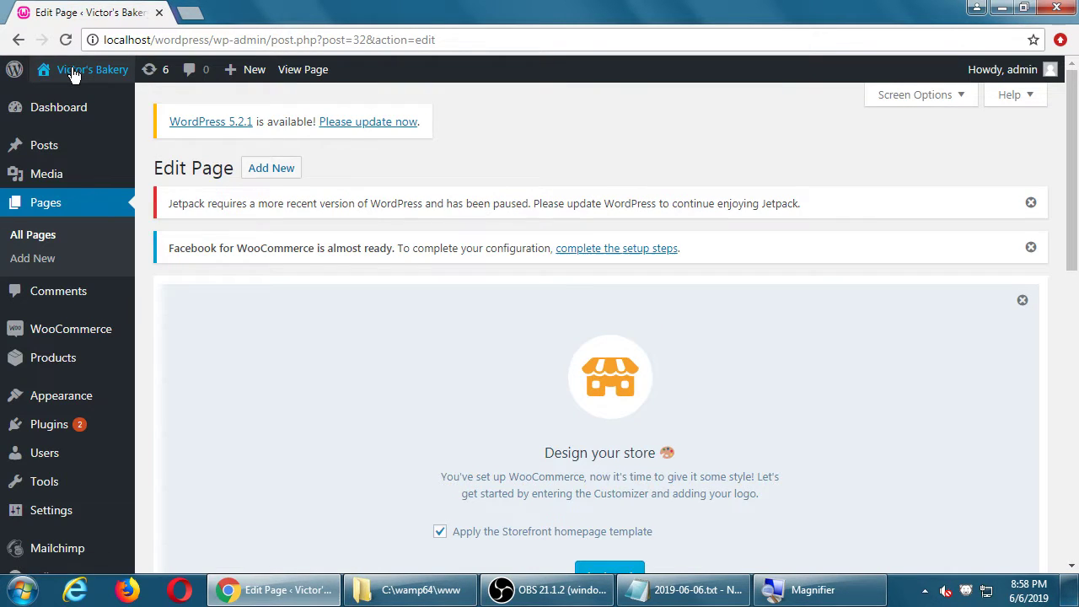
pyautogui.moveTo(77, 74)
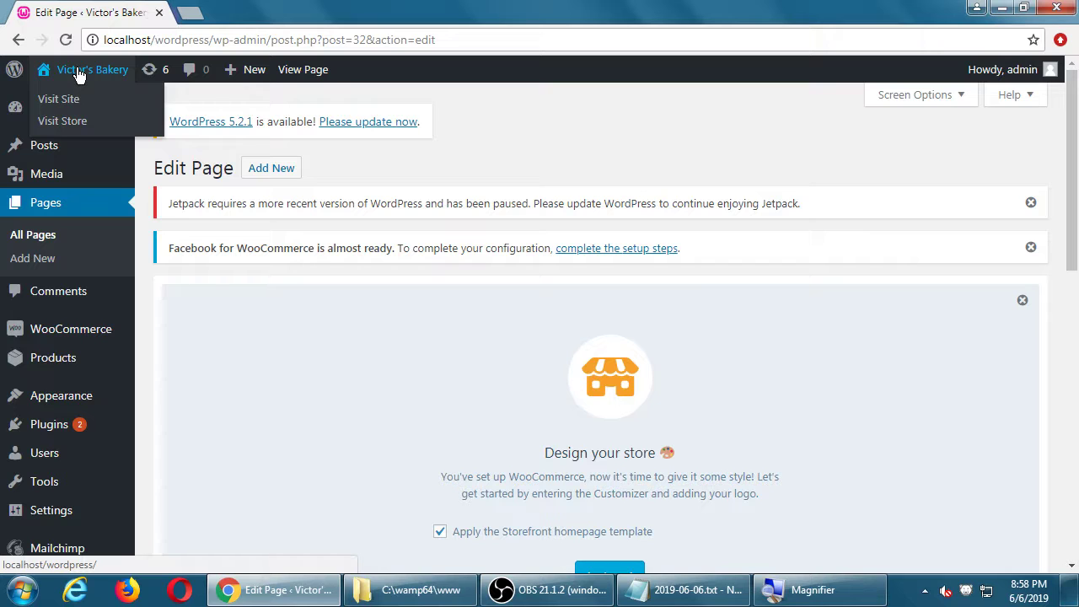
pyautogui.click(78, 74)
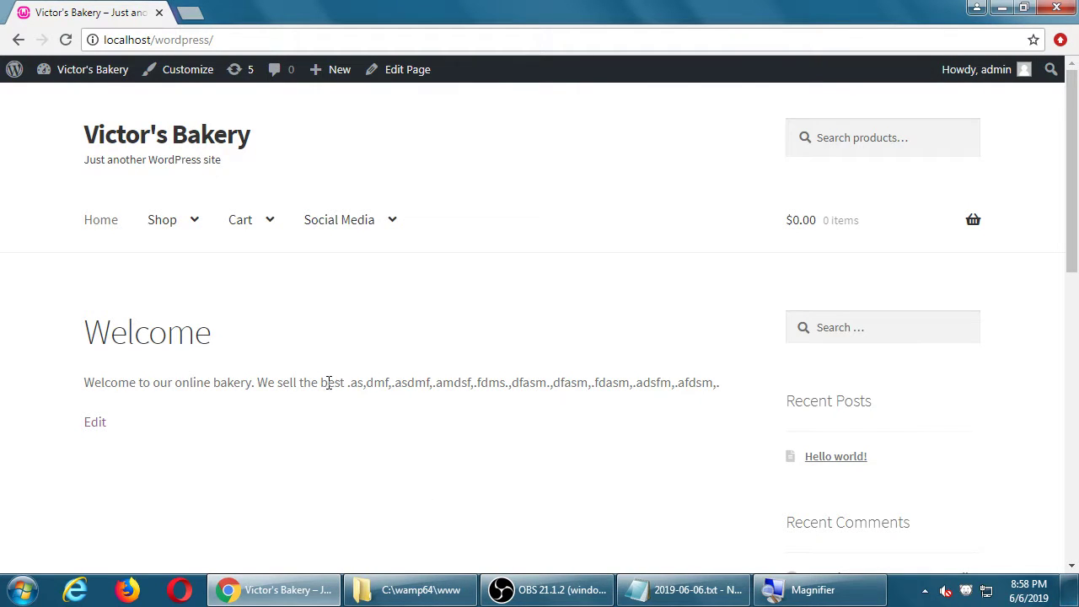
pyautogui.moveTo(295, 382); pyautogui.dragTo(82, 382)
pyautogui.click(305, 307)
pyautogui.scroll(-7, 419, 346)
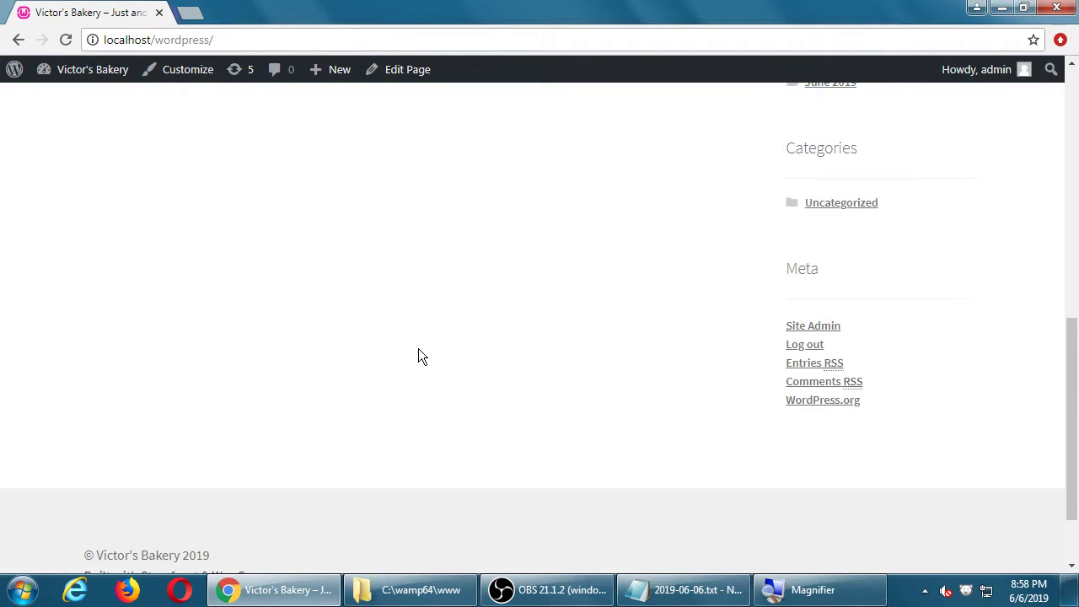
pyautogui.scroll(-2, 418, 348)
pyautogui.scroll(10, 418, 348)
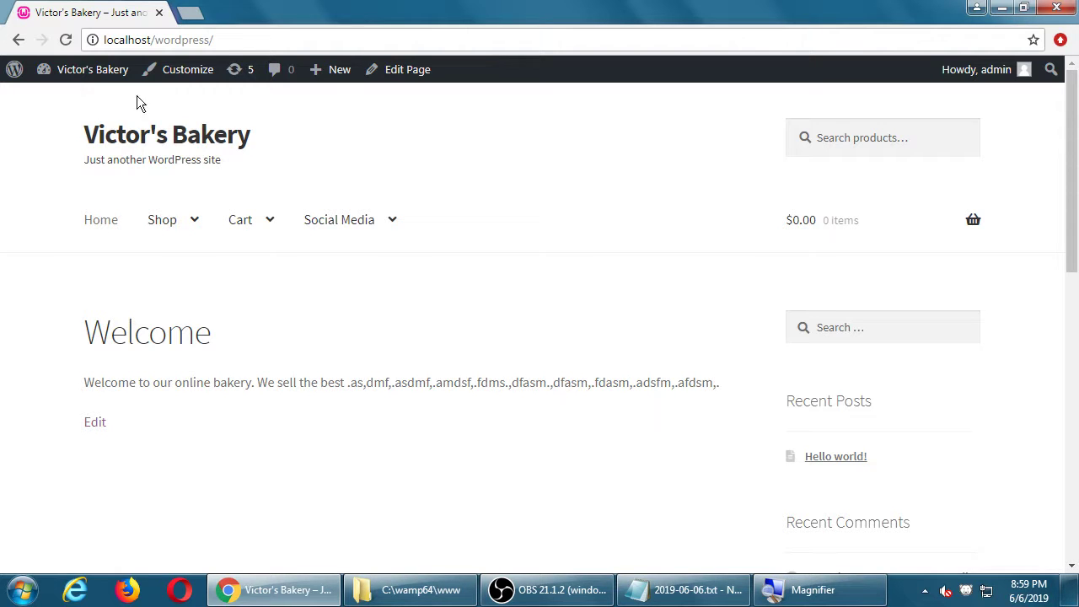
# - Return to the site's dashboard, open the WooCommerce payment settings and review the installed payment methods
pyautogui.moveTo(95, 73)
pyautogui.click(78, 101)
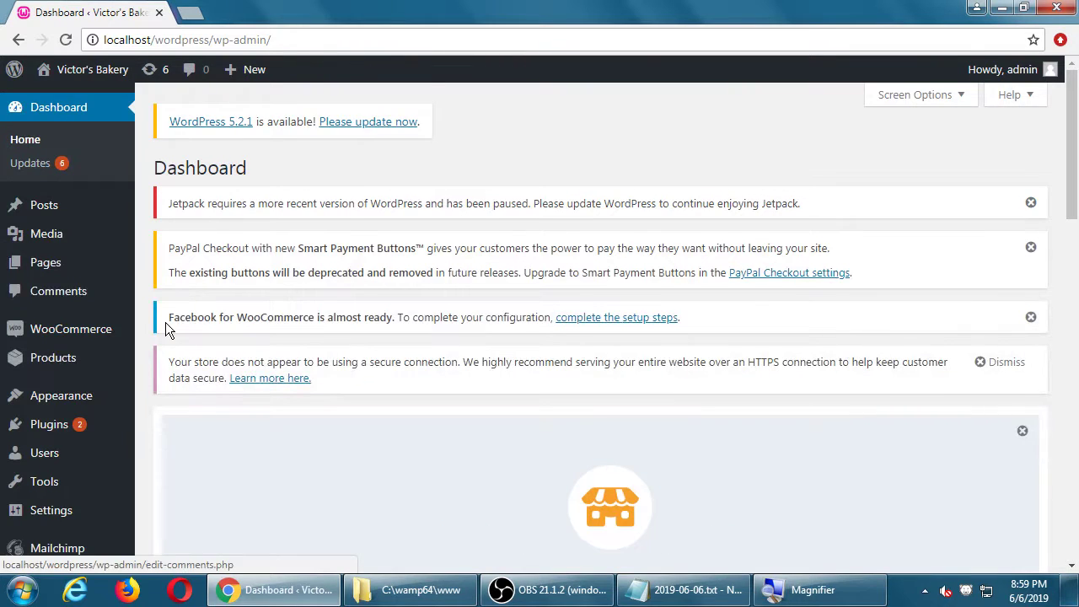
pyautogui.scroll(-1, 166, 319)
pyautogui.moveTo(83, 312)
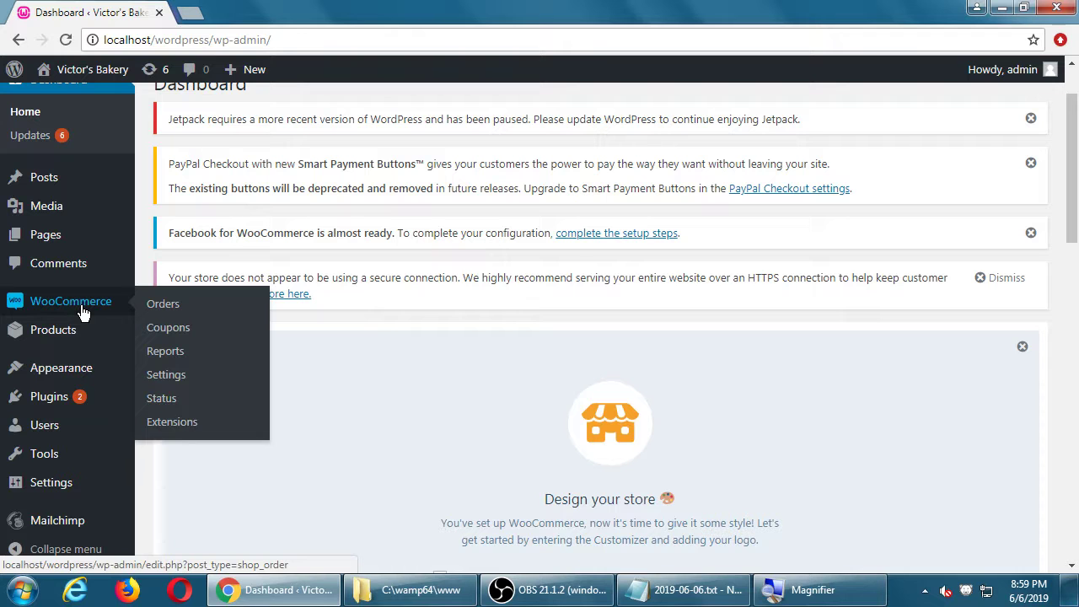
pyautogui.click(175, 374)
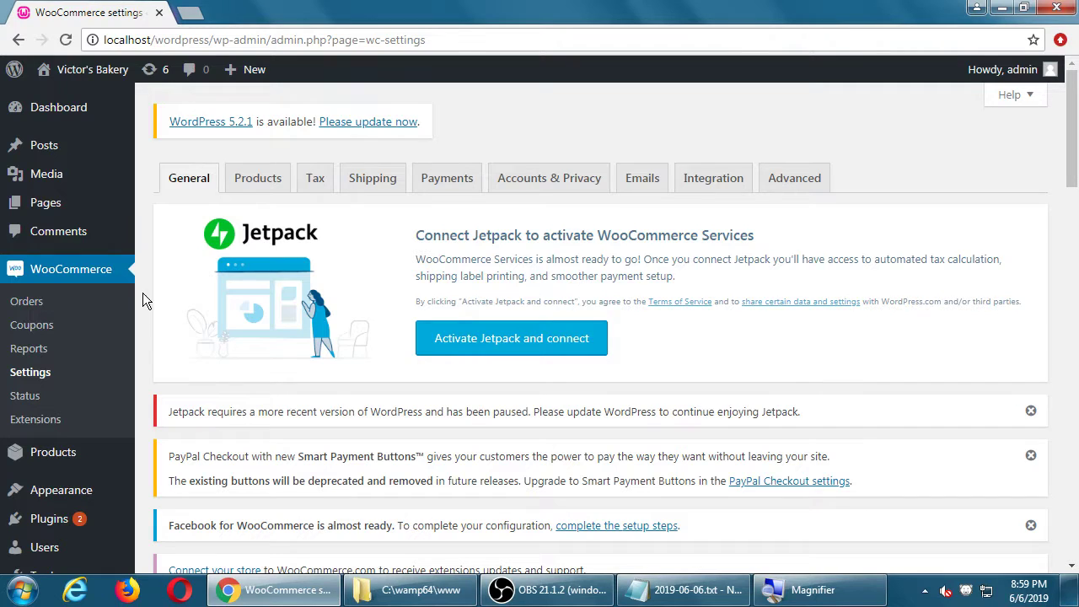
pyautogui.click(449, 184)
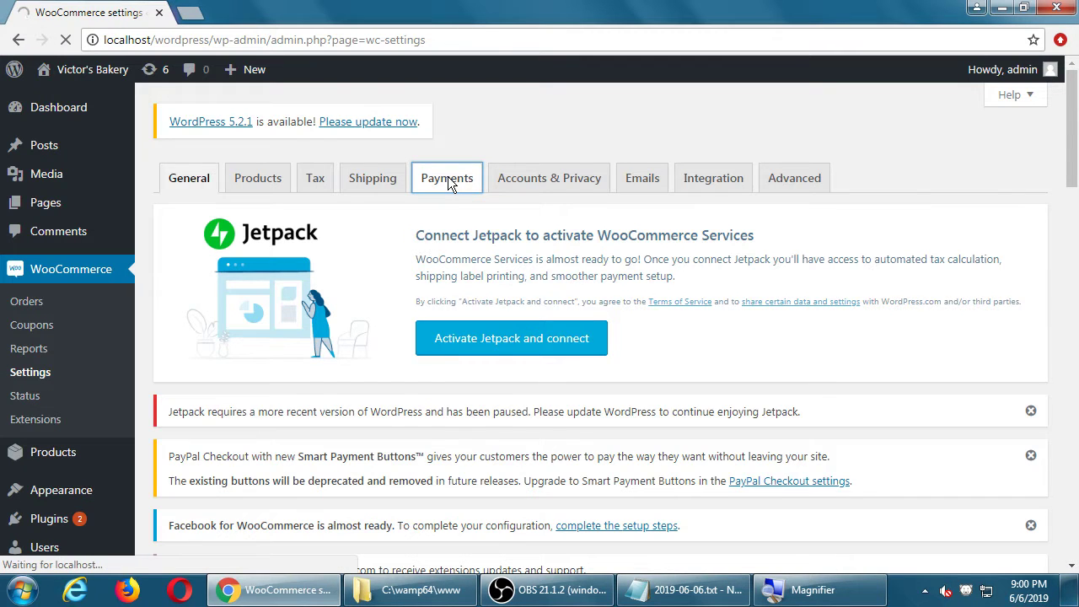
pyautogui.scroll(-5, 449, 183)
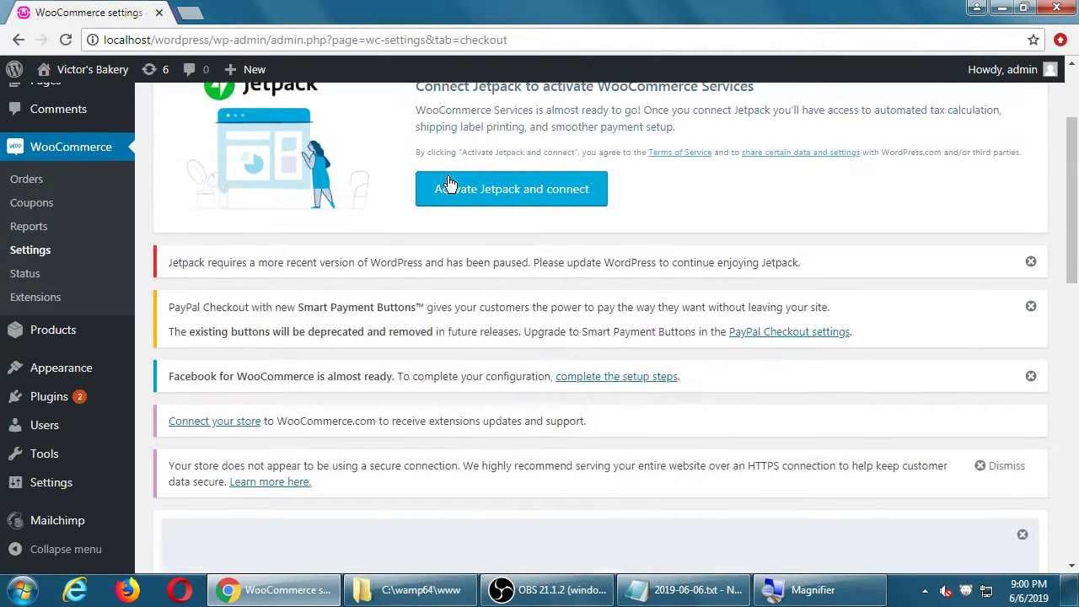
pyautogui.scroll(-3, 449, 183)
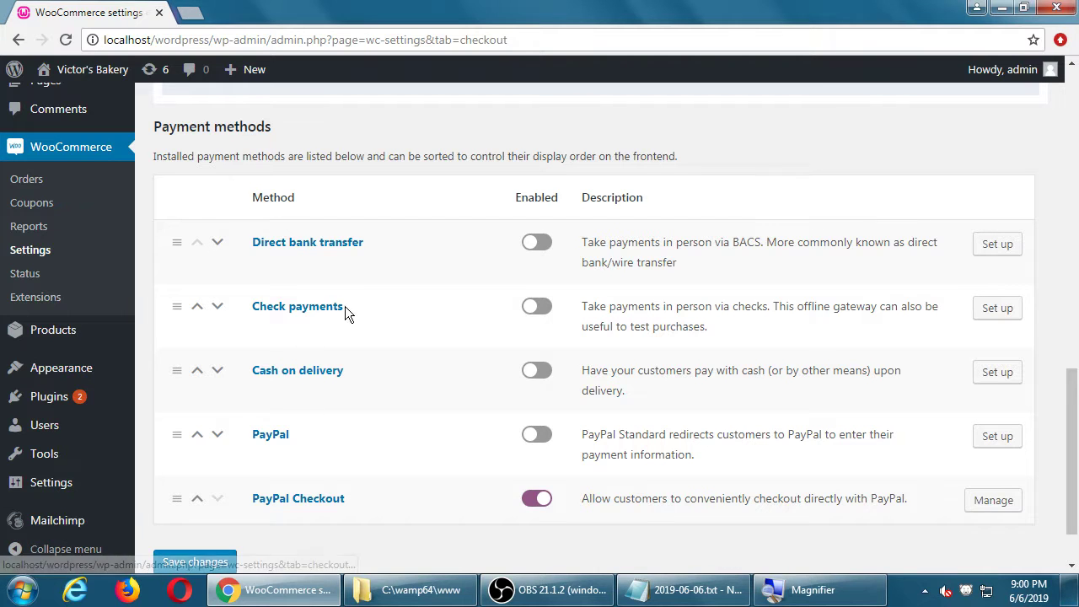
pyautogui.scroll(-1, 371, 341)
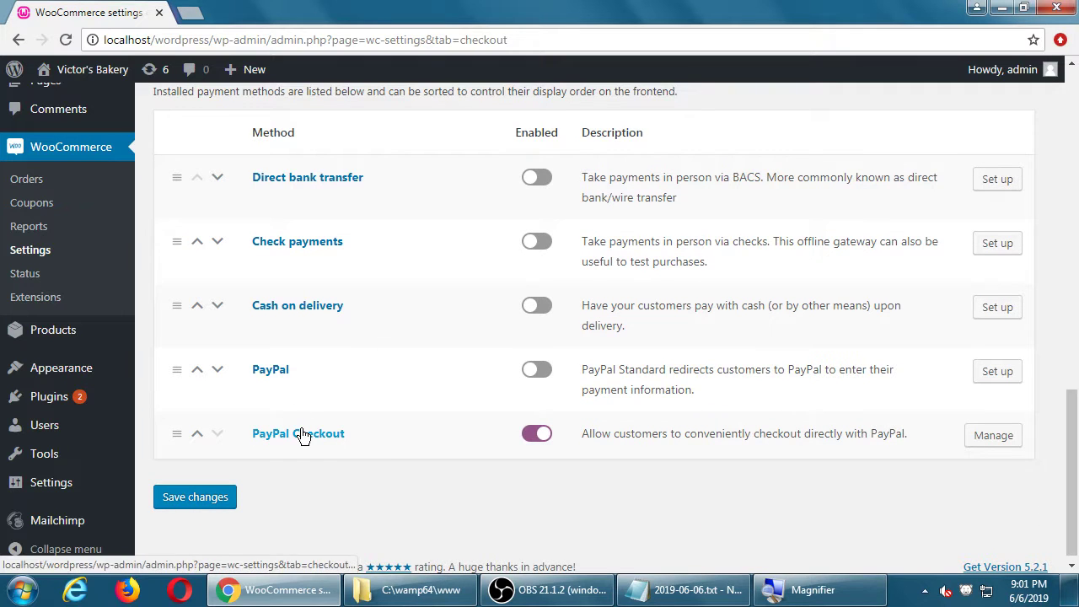
# - Open the PayPal Checkout settings and look through the account, hosted checkout, advanced and button options
pyautogui.click(995, 436)
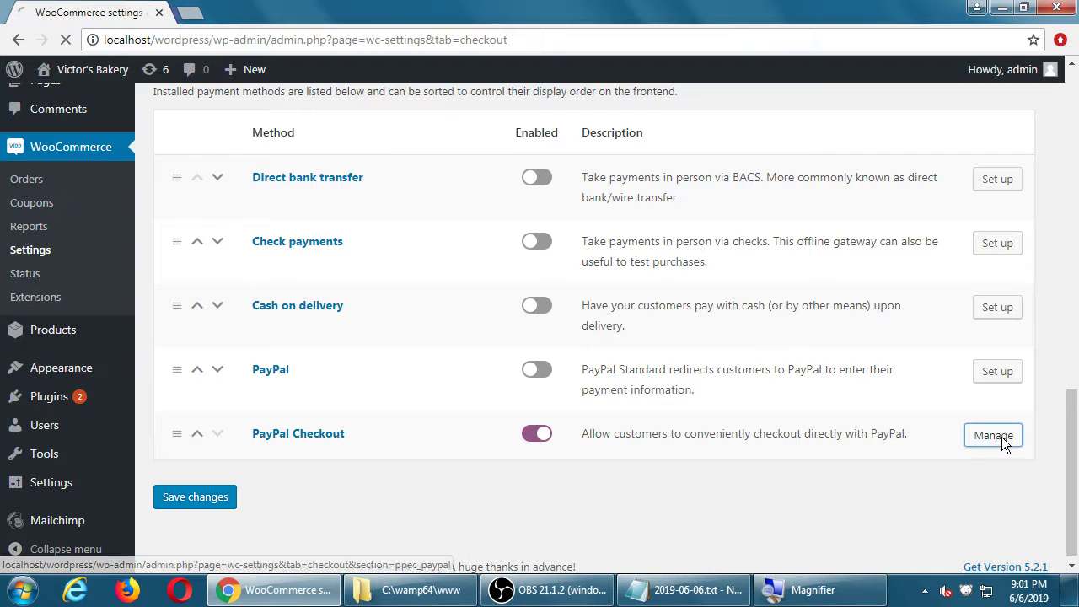
pyautogui.scroll(-7, 1004, 444)
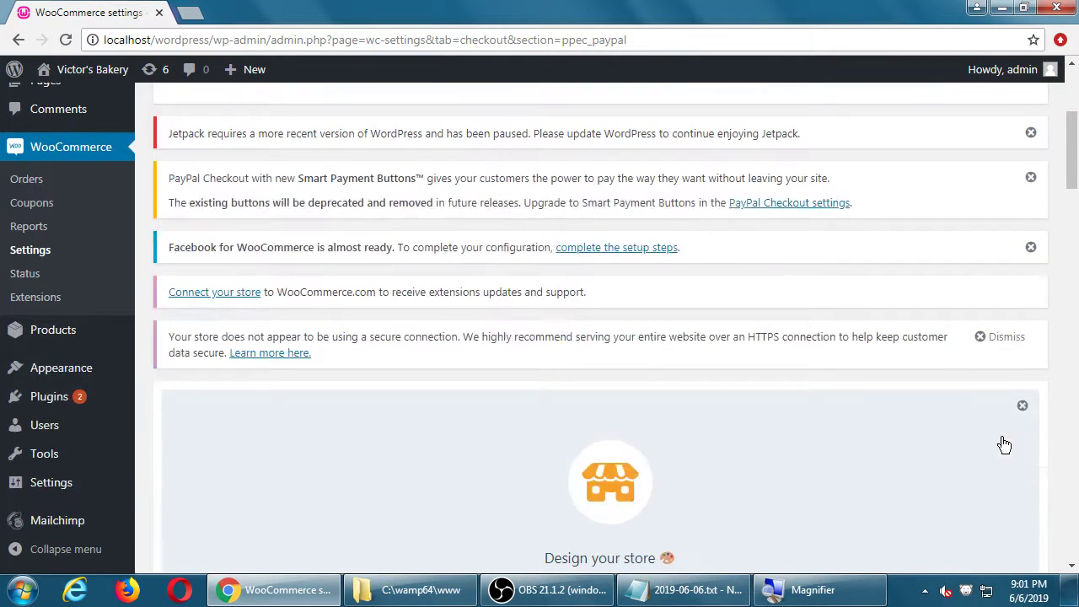
pyautogui.scroll(-4, 1005, 444)
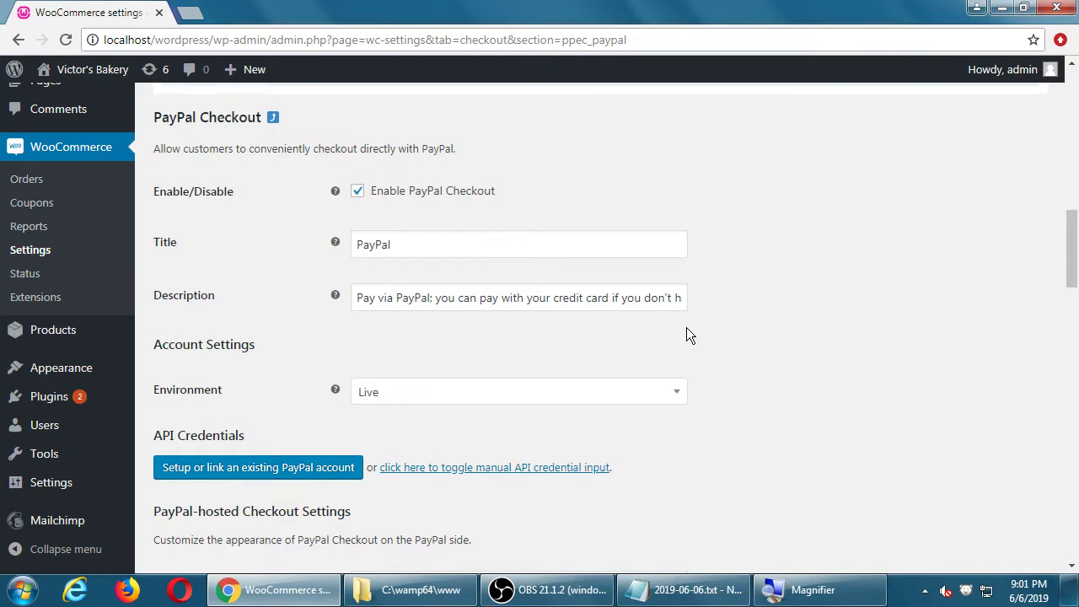
pyautogui.scroll(-3, 687, 329)
pyautogui.scroll(-5, 687, 329)
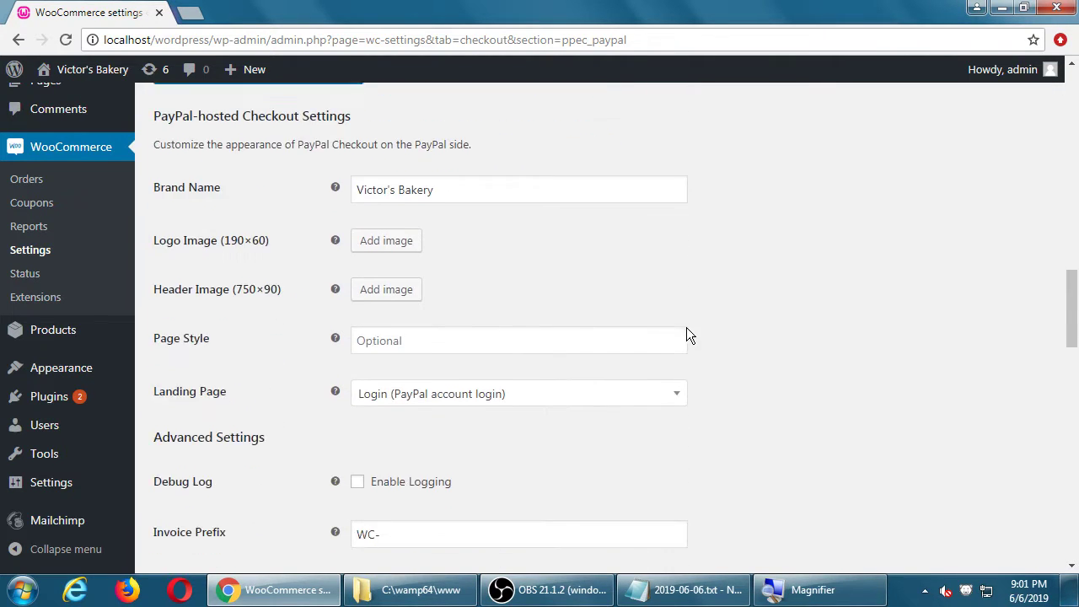
pyautogui.scroll(-4, 686, 336)
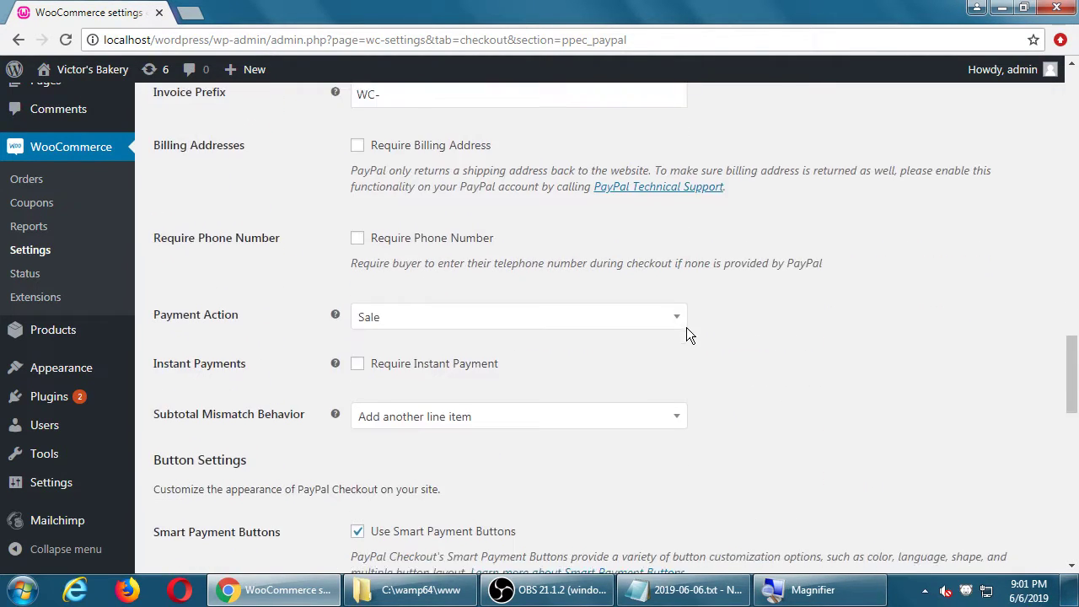
pyautogui.scroll(-5, 687, 335)
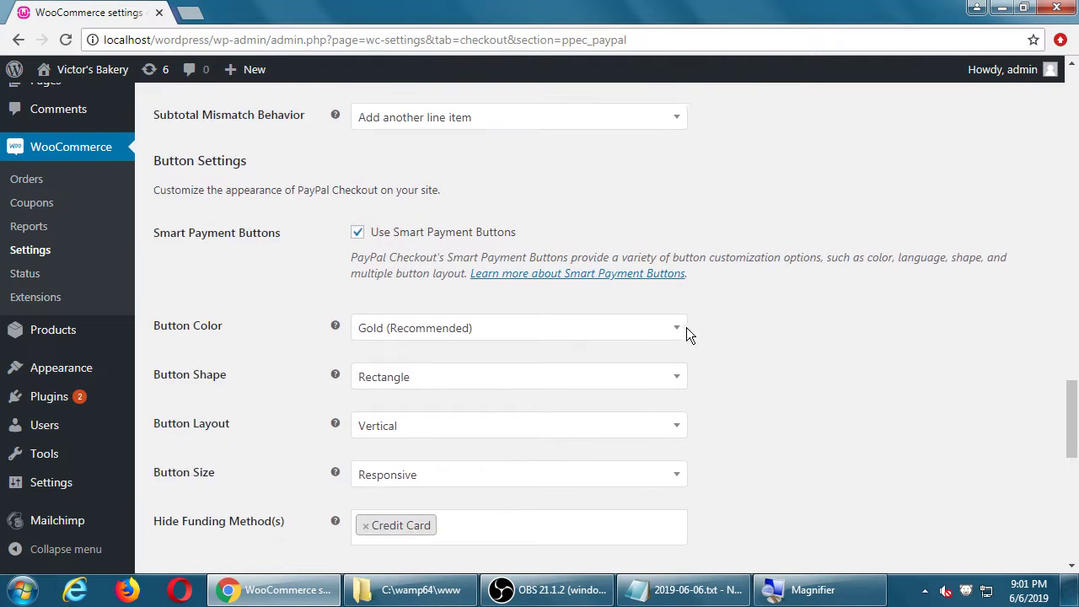
pyautogui.scroll(-5, 689, 335)
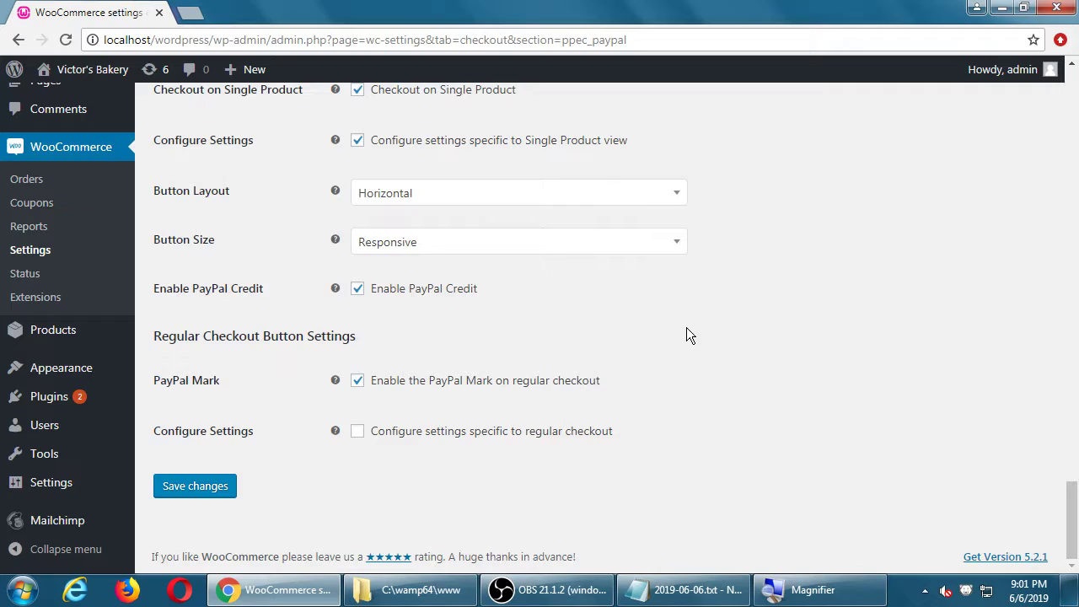
pyautogui.scroll(20, 687, 336)
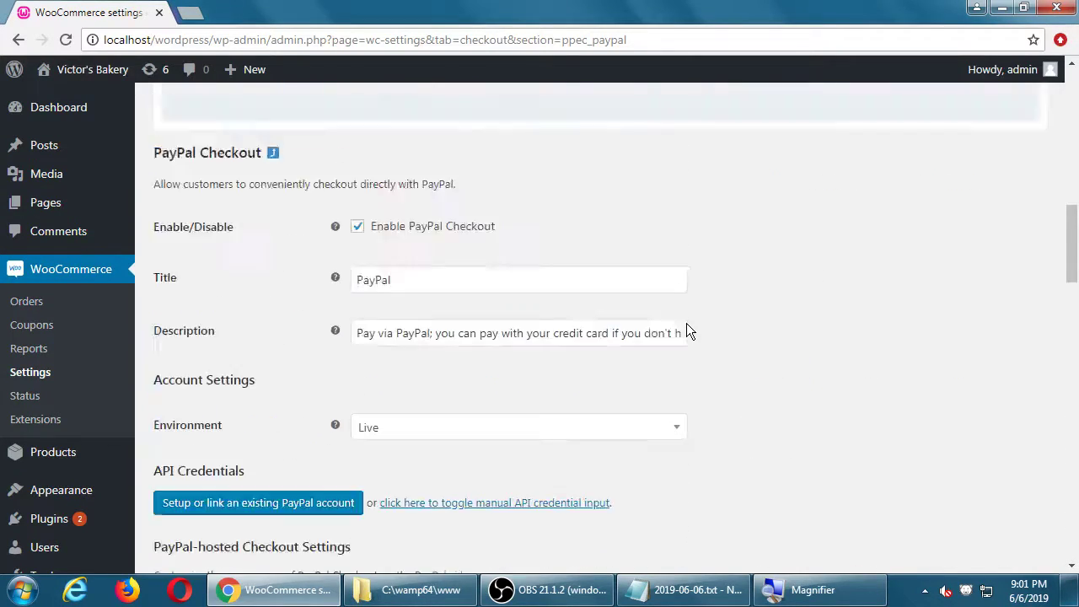
pyautogui.scroll(10, 686, 323)
pyautogui.scroll(-6, 687, 320)
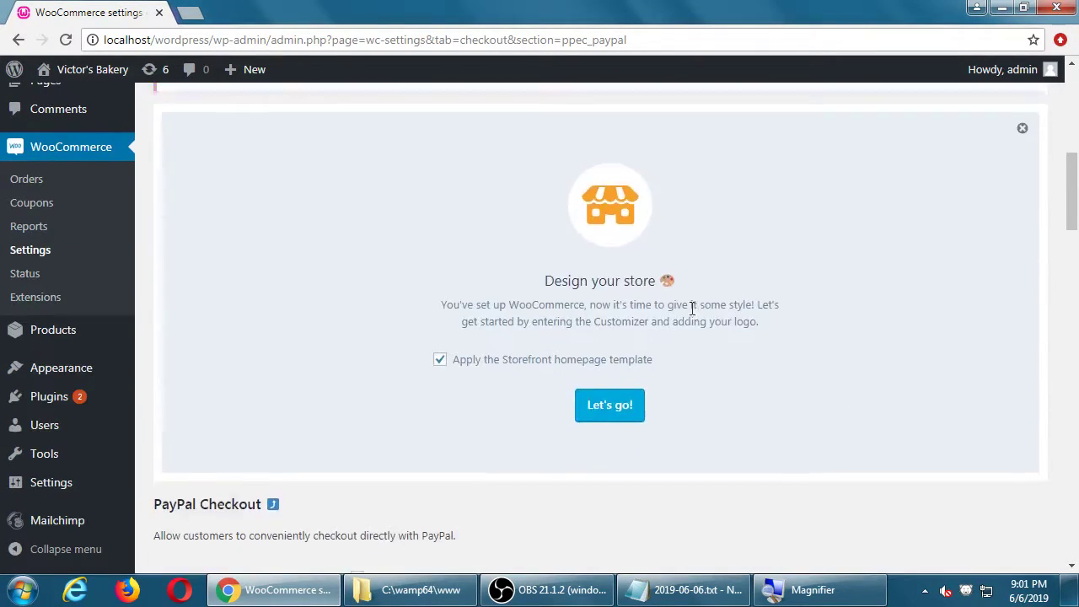
pyautogui.scroll(-5, 692, 308)
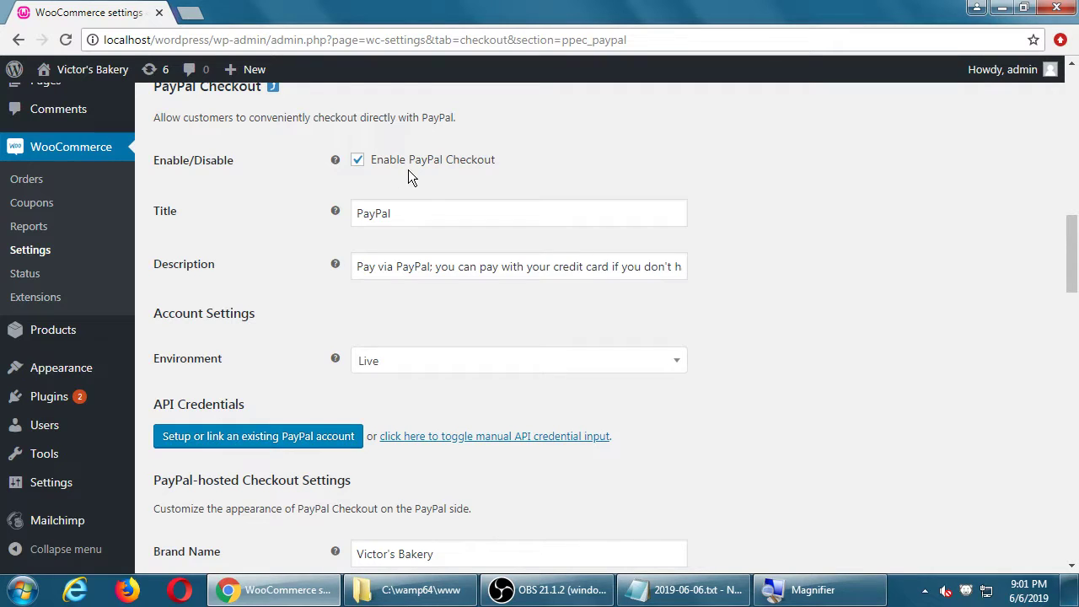
# - Examine the PayPal Checkout title and read the full customer-facing description, including the credit card wording
pyautogui.doubleClick(403, 221)
pyautogui.moveTo(401, 270); pyautogui.dragTo(491, 286)
pyautogui.click(510, 285)
pyautogui.moveTo(547, 267); pyautogui.dragTo(696, 272)
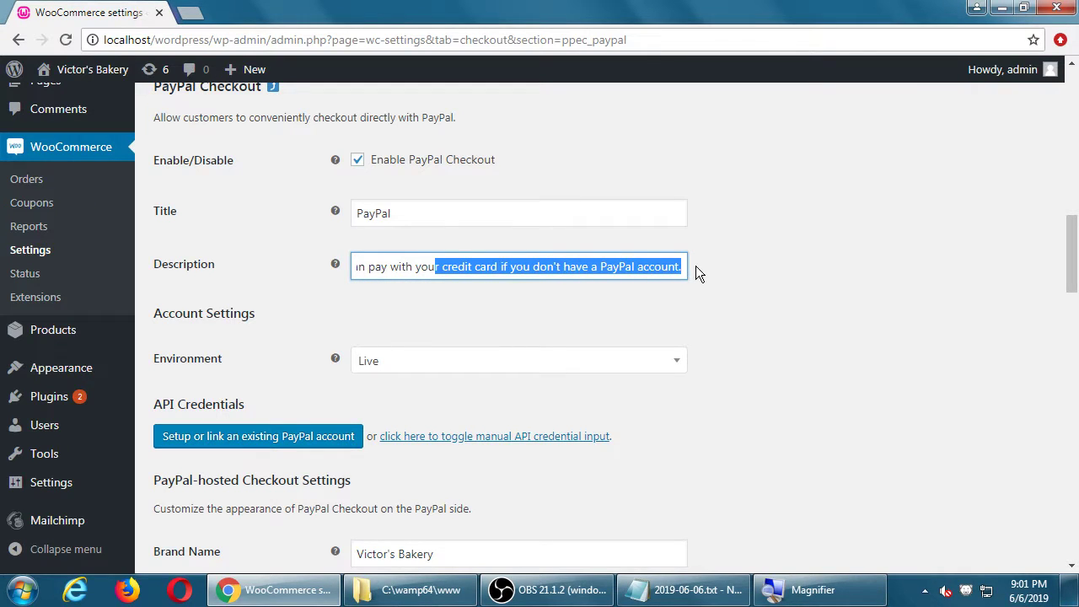
pyautogui.click(417, 267)
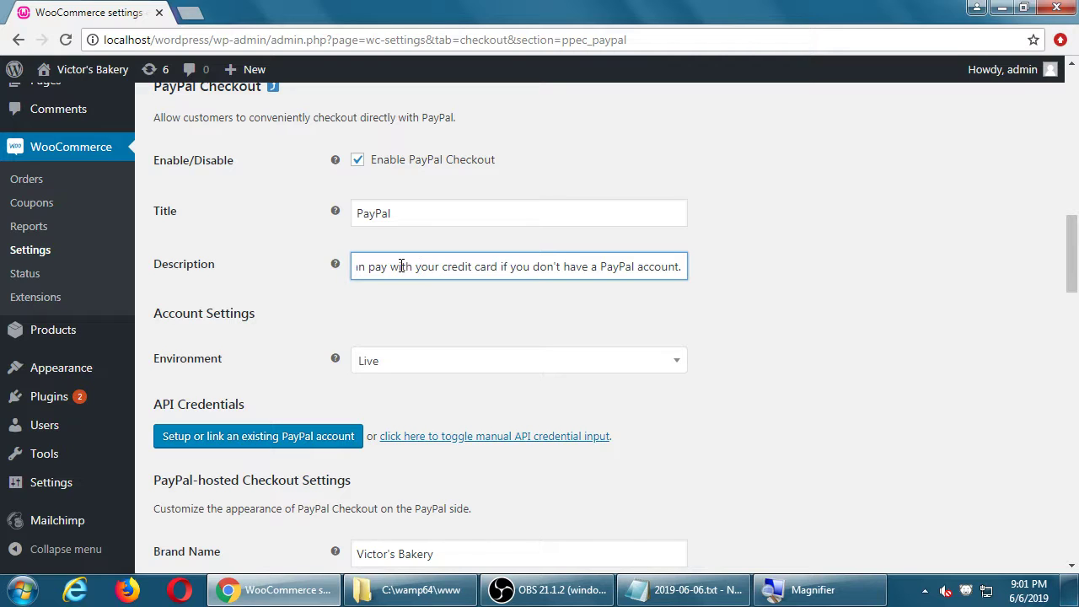
pyautogui.scroll(-1, 198, 291)
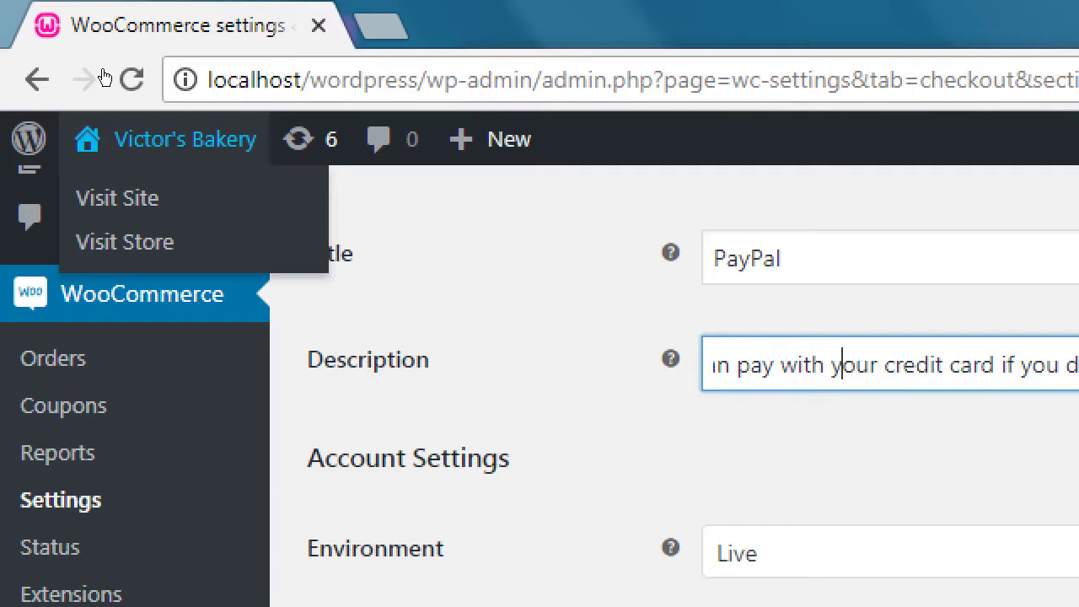
# - Open the live site in a separate tab, check its connection security information and close that tab
pyautogui.middleClick(93, 69)
pyautogui.hotkey('ctrl', 'Tab')
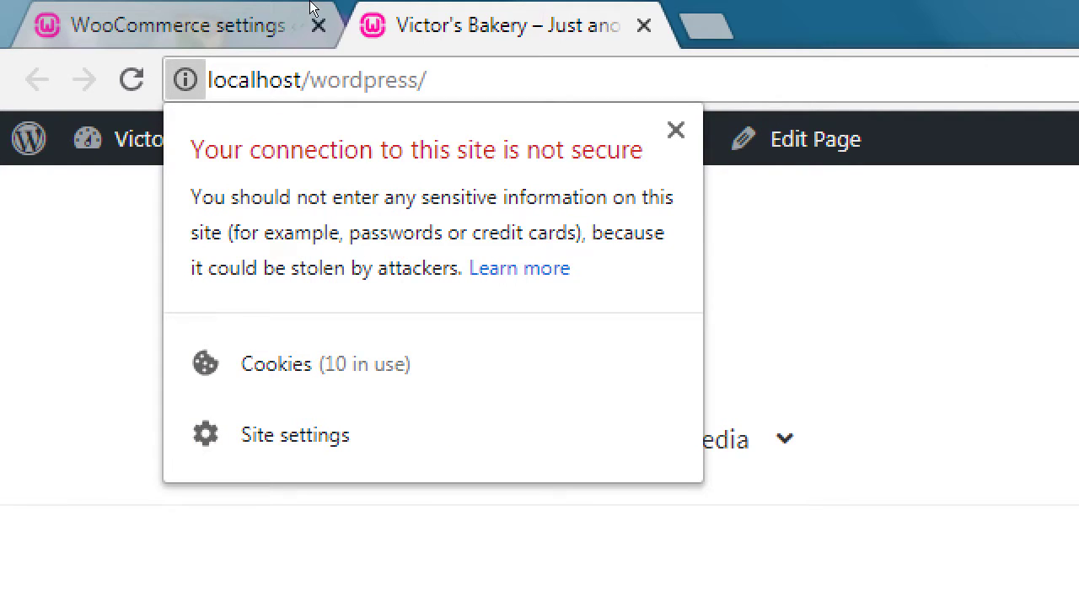
pyautogui.press('Escape')
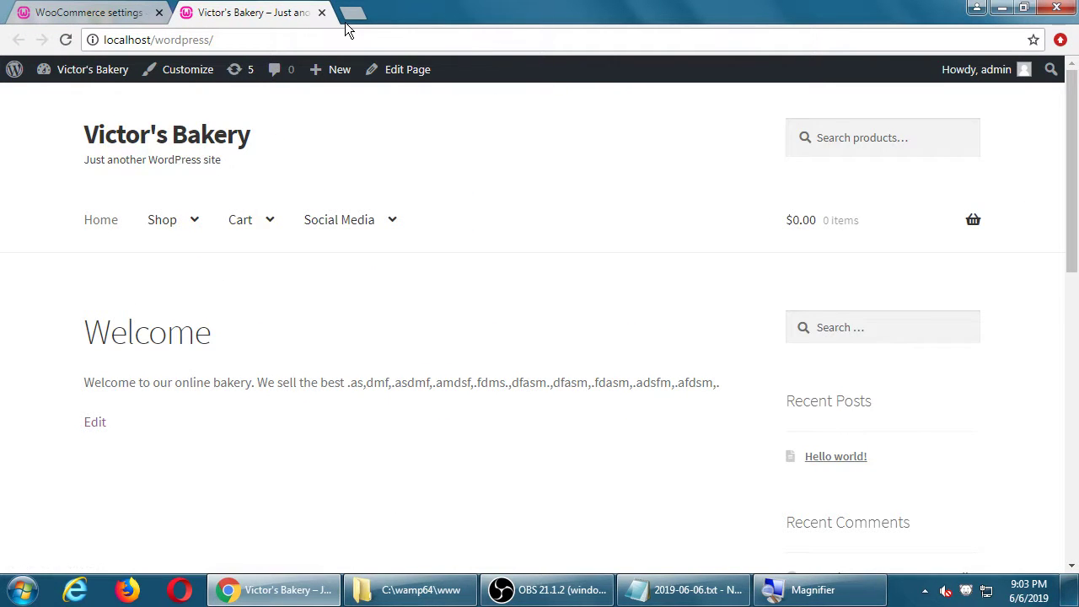
pyautogui.click(321, 12)
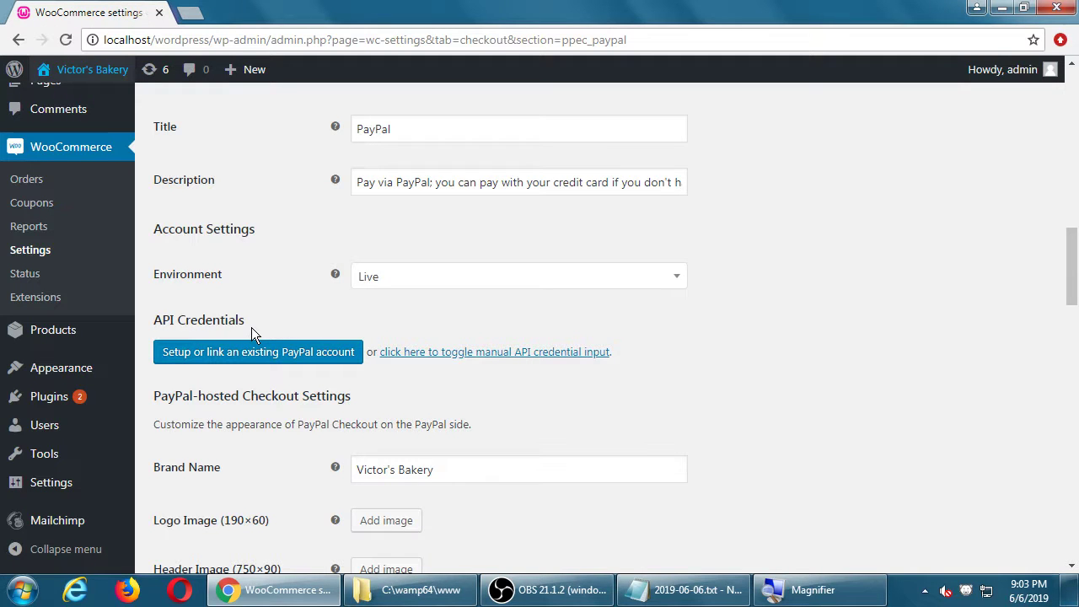
# - Look at PayPal's business sign-up page through the account setup option under API Credentials and return to the PayPal Checkout settings
pyautogui.scroll(-1, 251, 328)
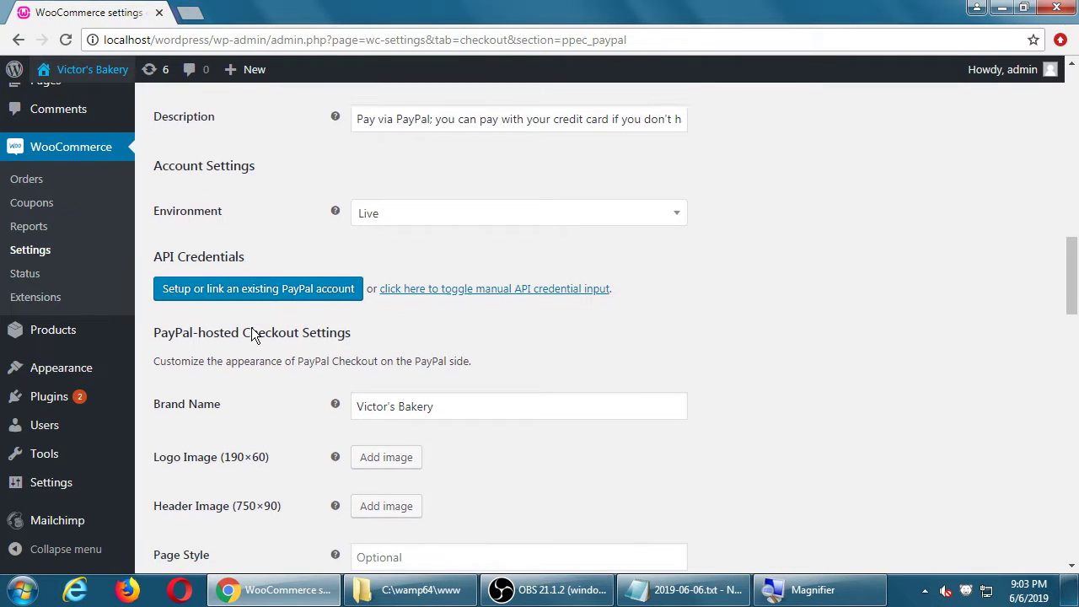
pyautogui.click(273, 273)
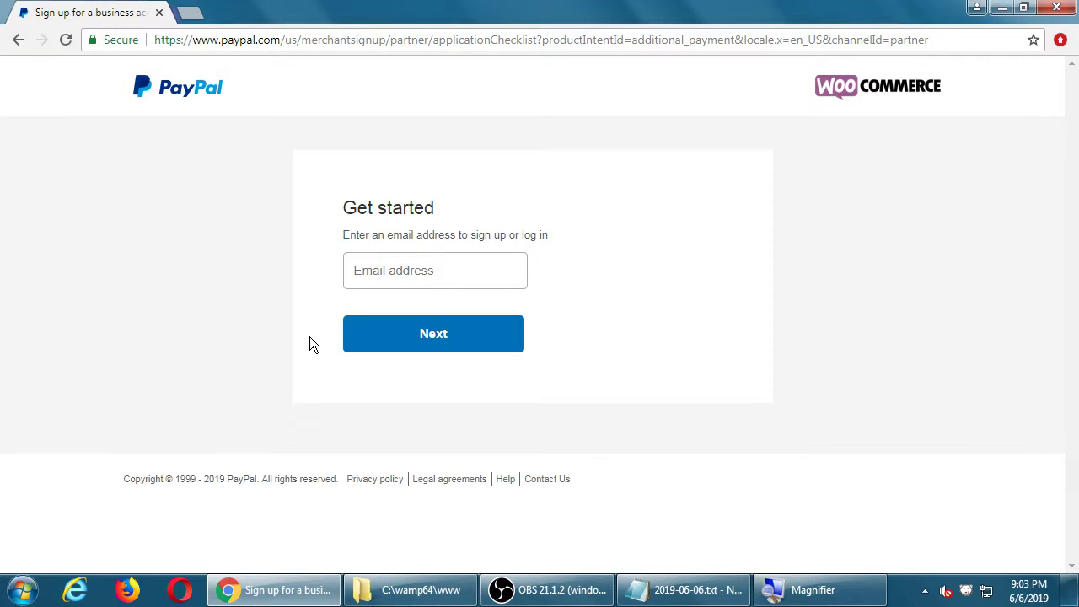
pyautogui.hotkey('alt', 'Left')
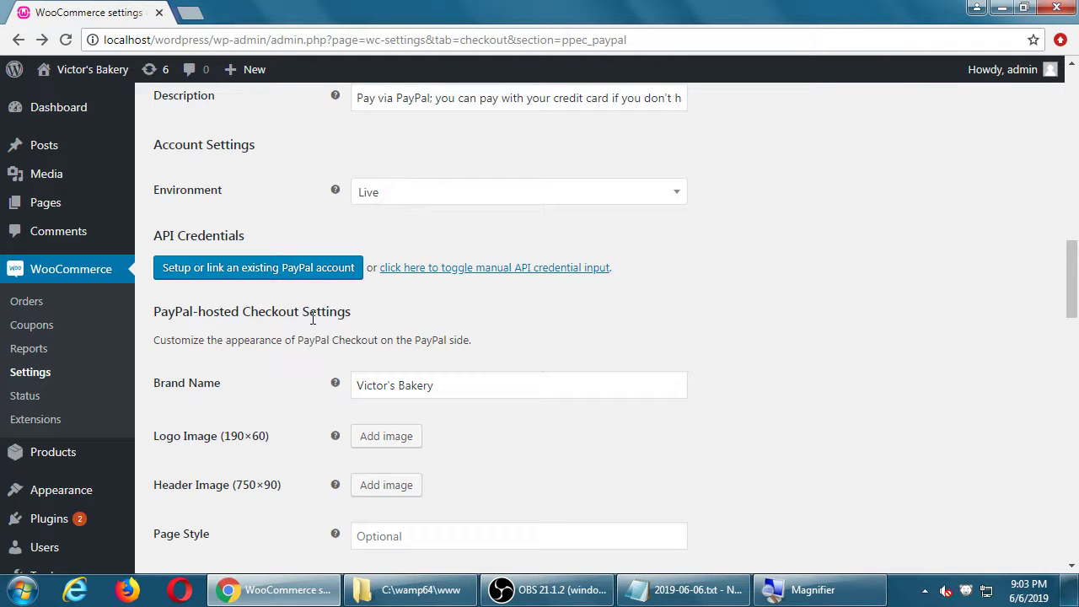
# - In Notepad, add "For payments, PayPal is one of many ways to set this up. A popular and secure way to do." below the homepage notes
pyautogui.click(685, 590)
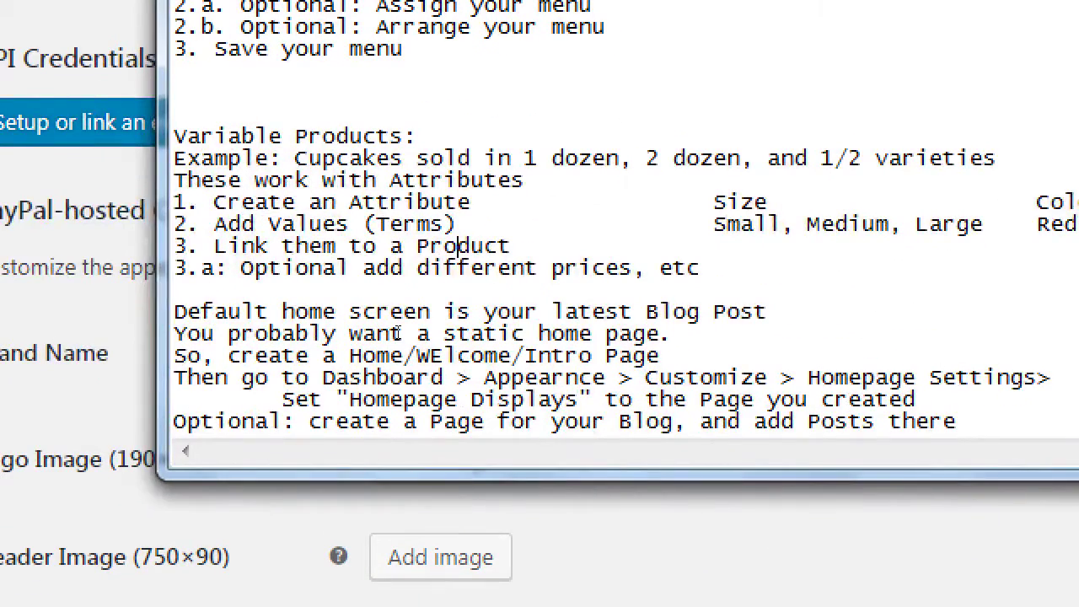
pyautogui.press('Return')
pyautogui.press('Return')
pyautogui.write('For payments, P')
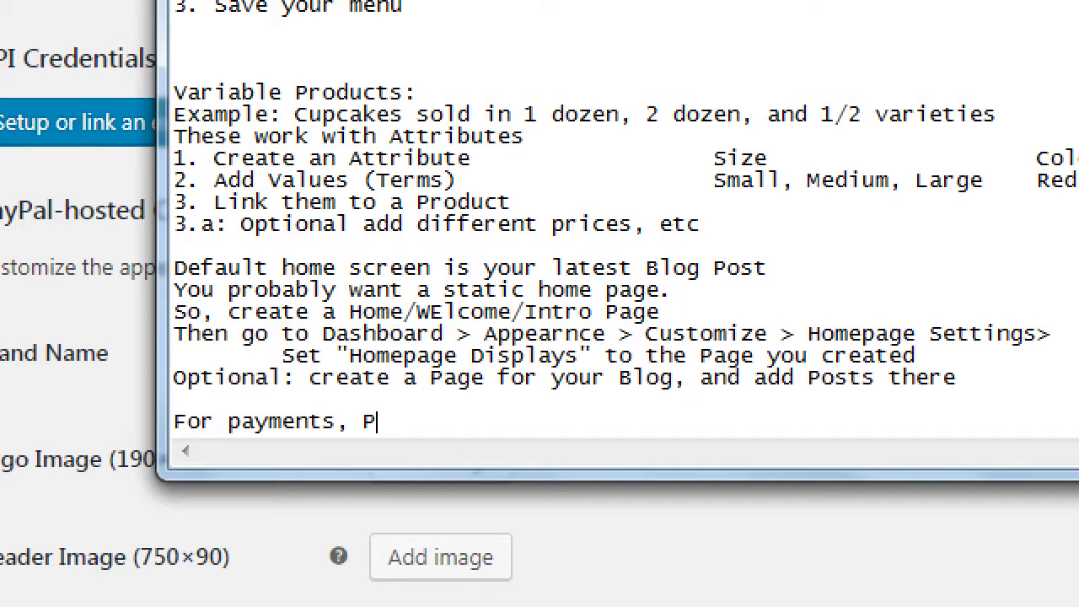
pyautogui.write('ayPal is ')
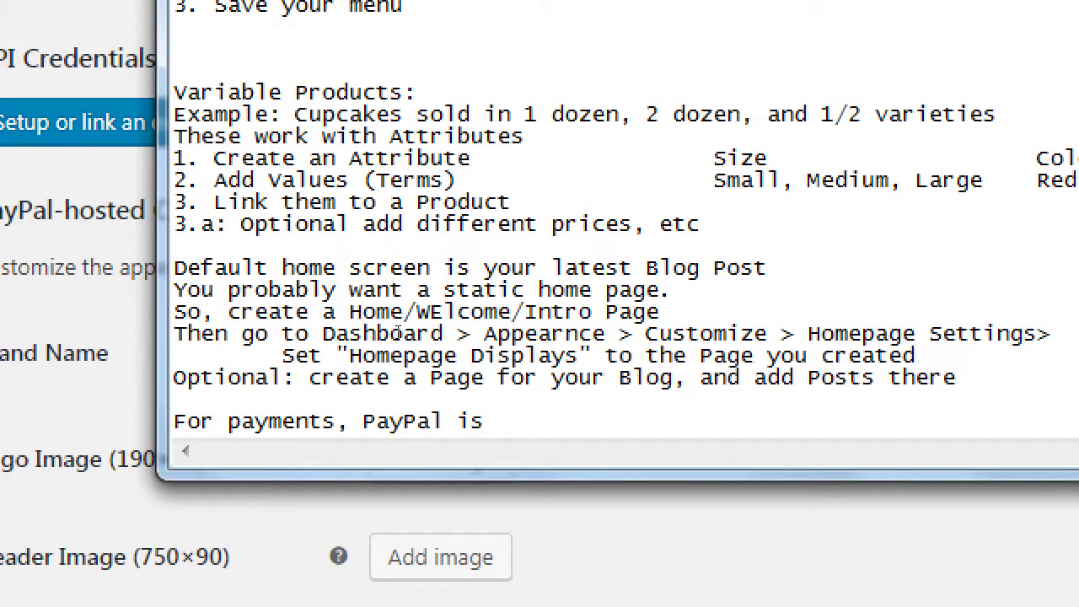
pyautogui.write('one of many ways to se')
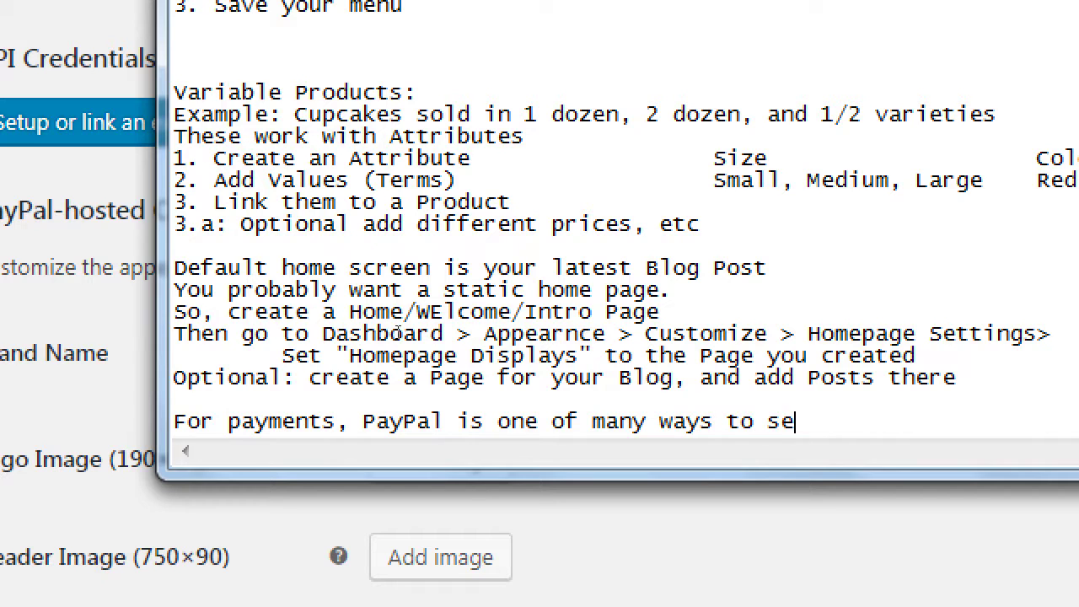
pyautogui.write('t this up.')
pyautogui.press('Return')
pyautogui.write('A')
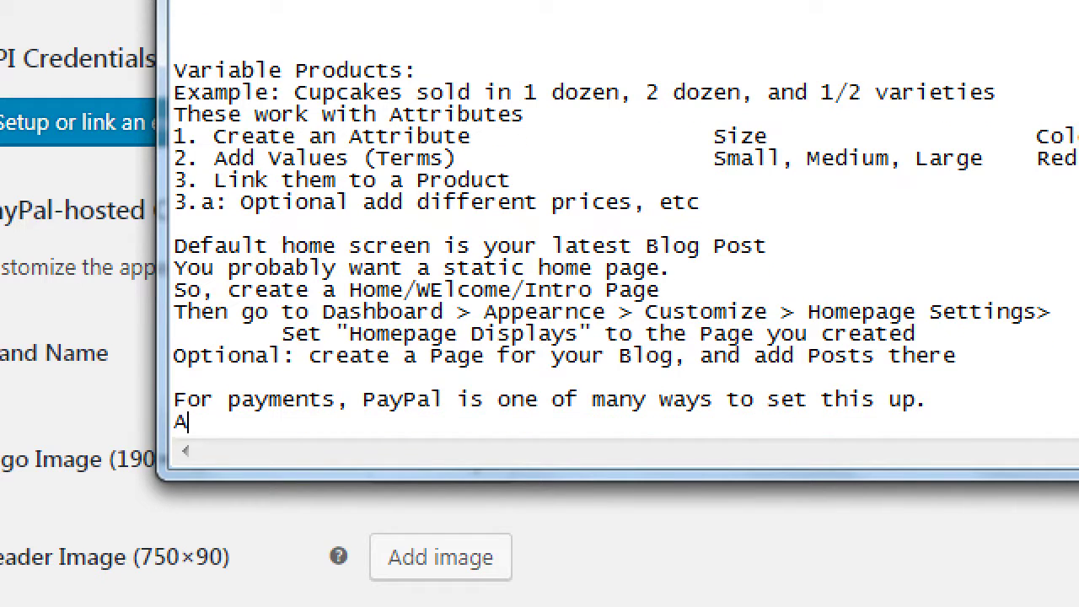
pyautogui.write(' popular and s')
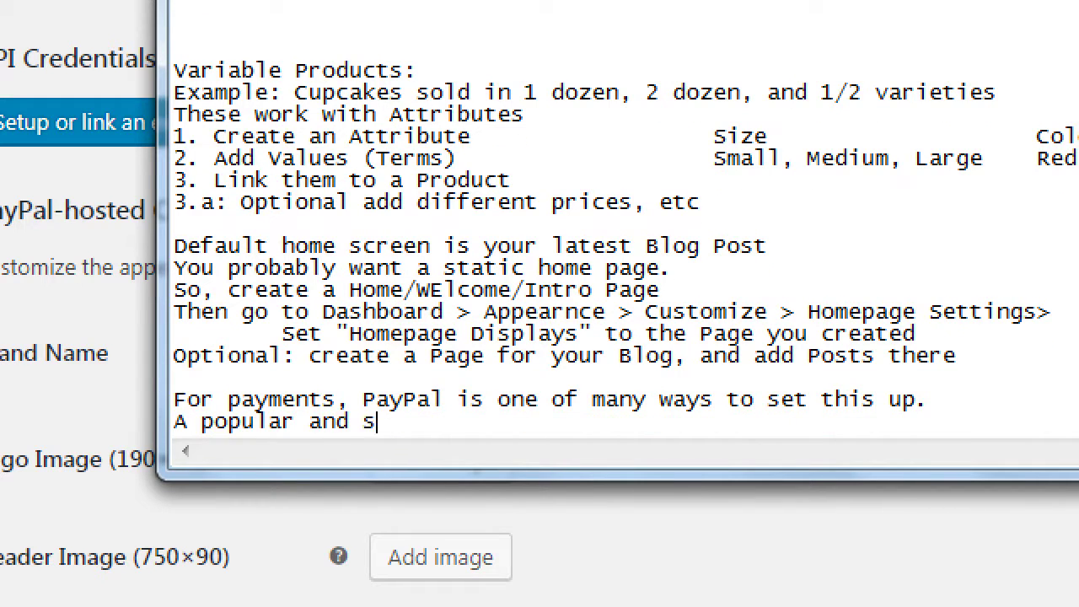
pyautogui.write('ecure way to do.')
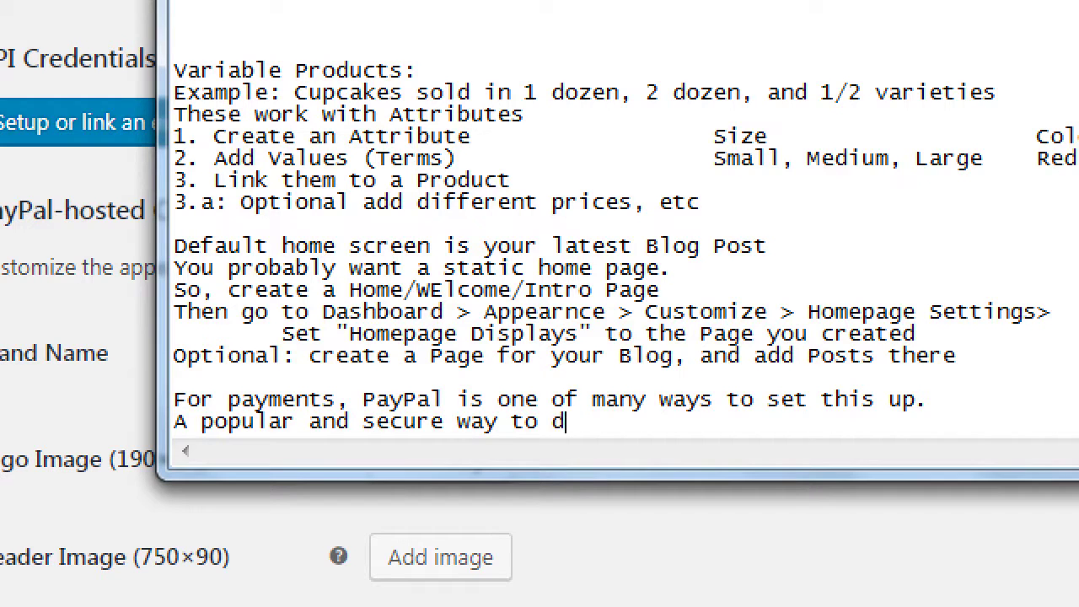
# - Add the line "Tip: Create a PayPal account (at paypal.com) first before setting up your WooCommerce connection to it." under the payment note
pyautogui.press('Return')
pyautogui.write('Tip')
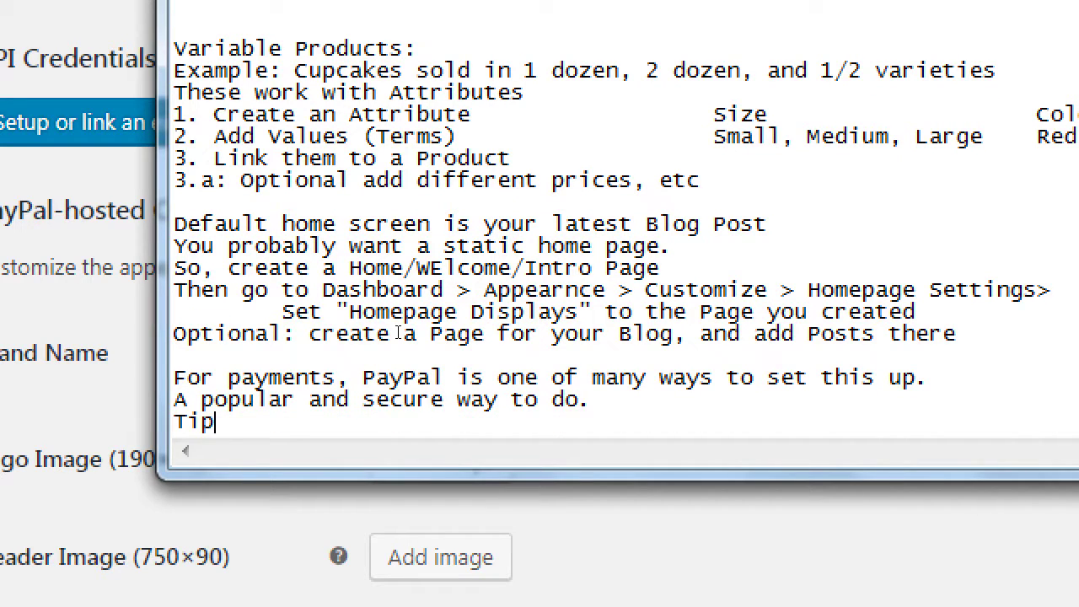
pyautogui.write(': Create a Pay')
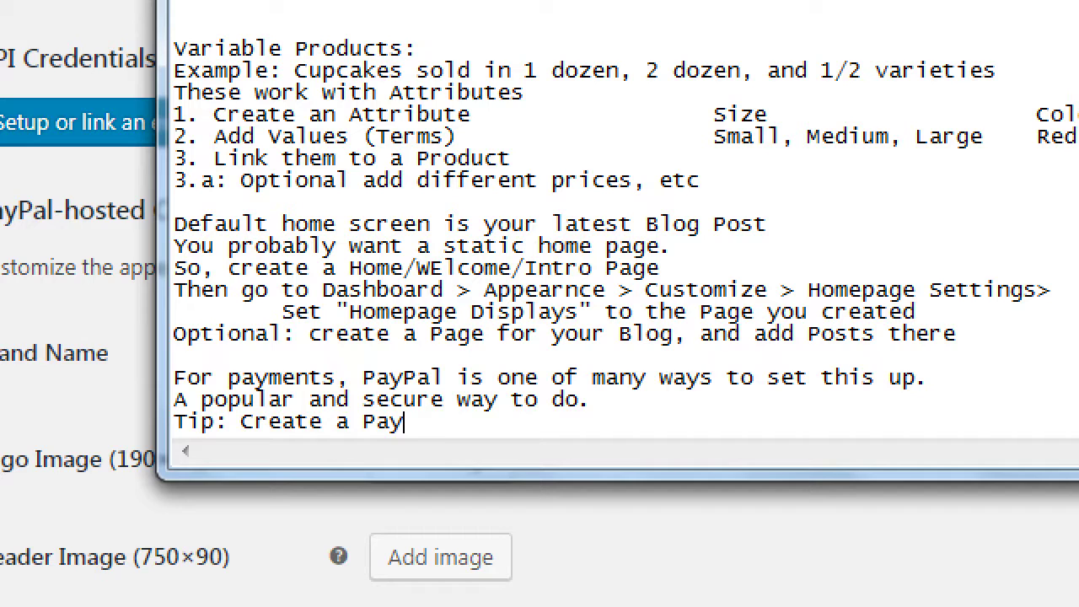
pyautogui.write('Pal account pay')
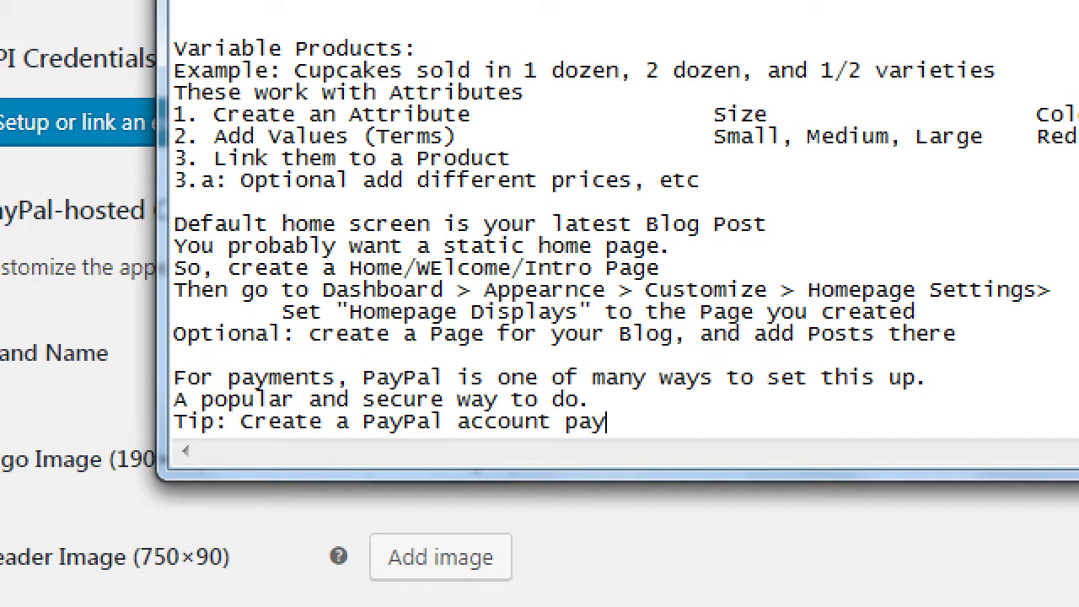
pyautogui.press('BackSpace')
pyautogui.press('BackSpace')
pyautogui.press('BackSpace')
pyautogui.write('(at payp')
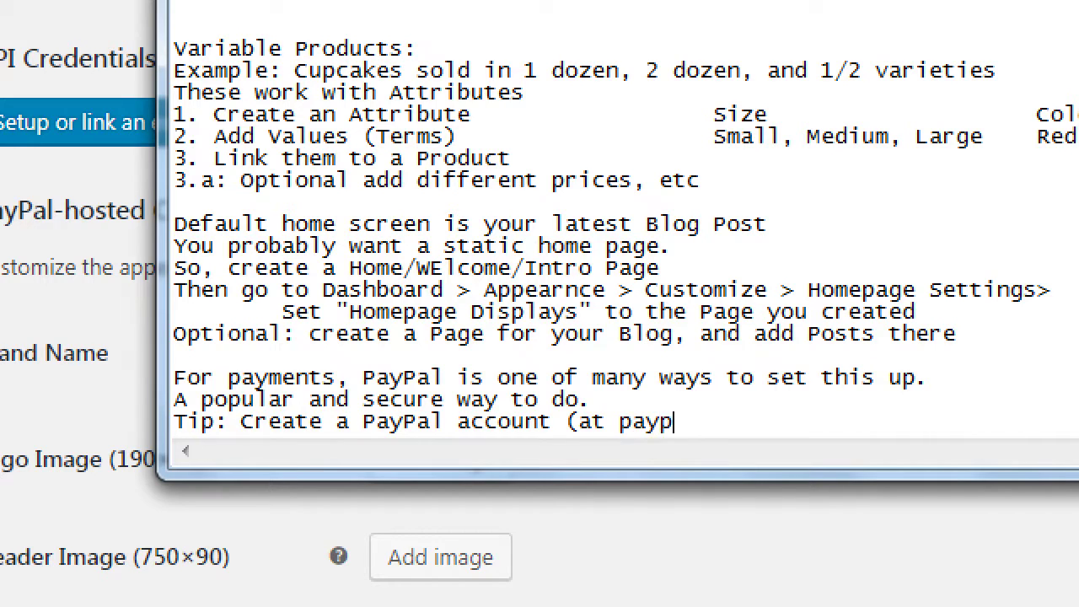
pyautogui.write('al.com) fir')
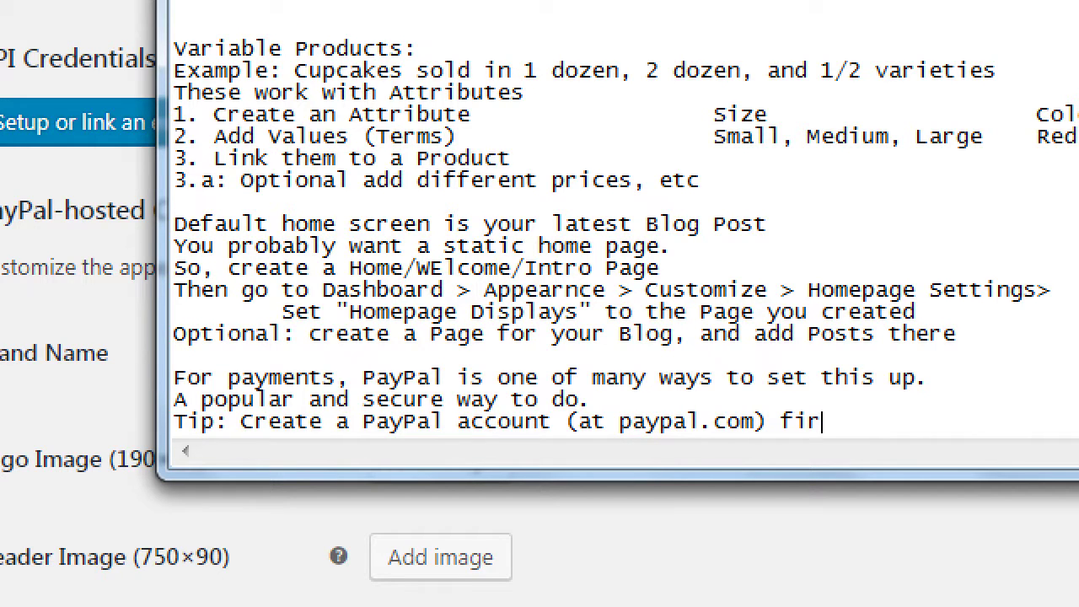
pyautogui.write('st before setting')
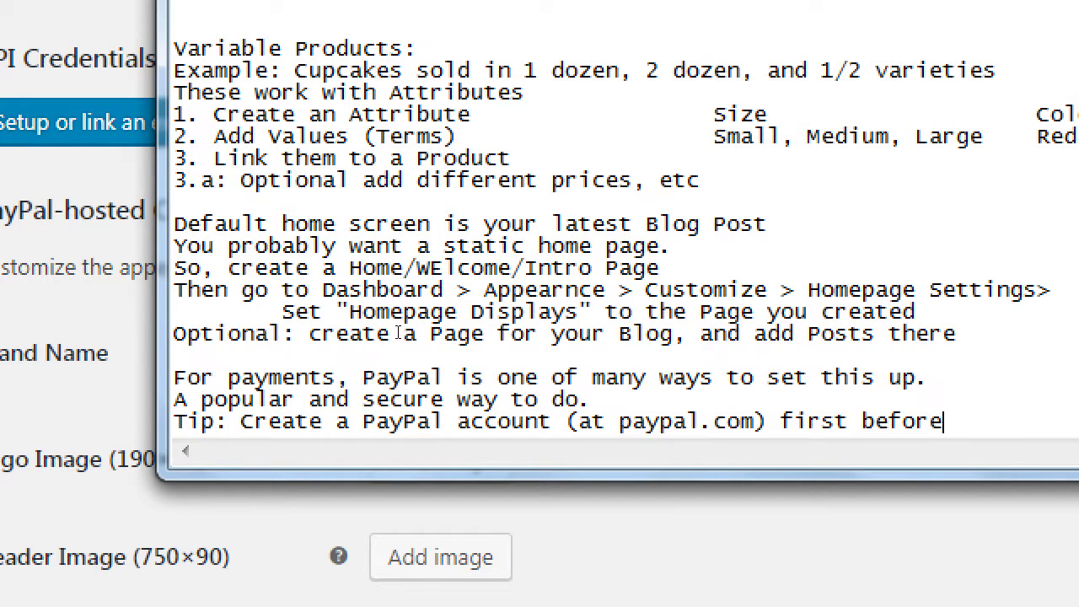
pyautogui.press('Return')
pyautogui.write('up your')
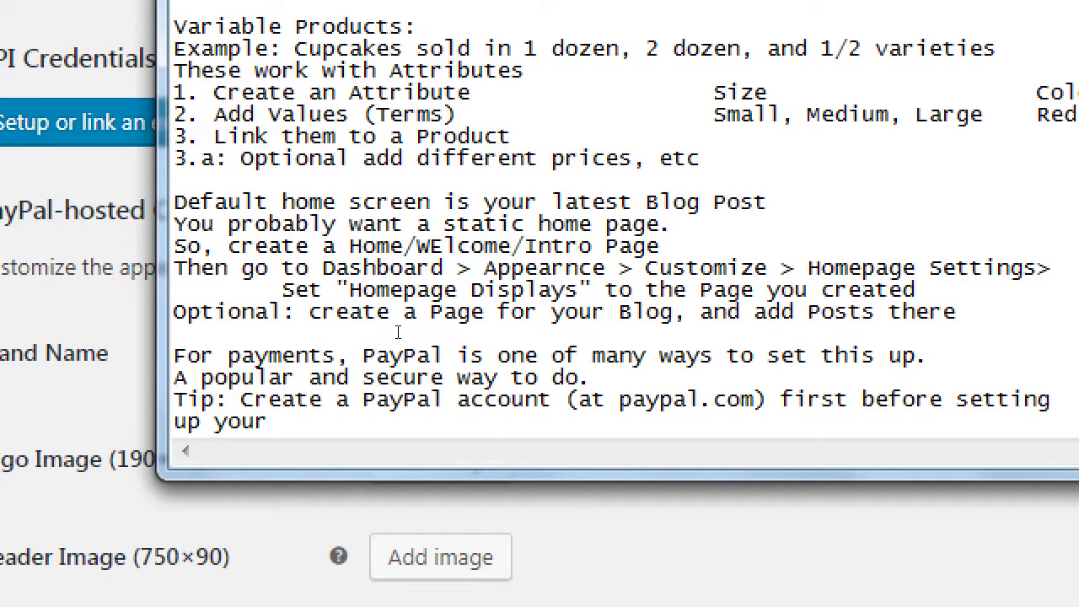
pyautogui.write(' WooCommerce connection to it.')
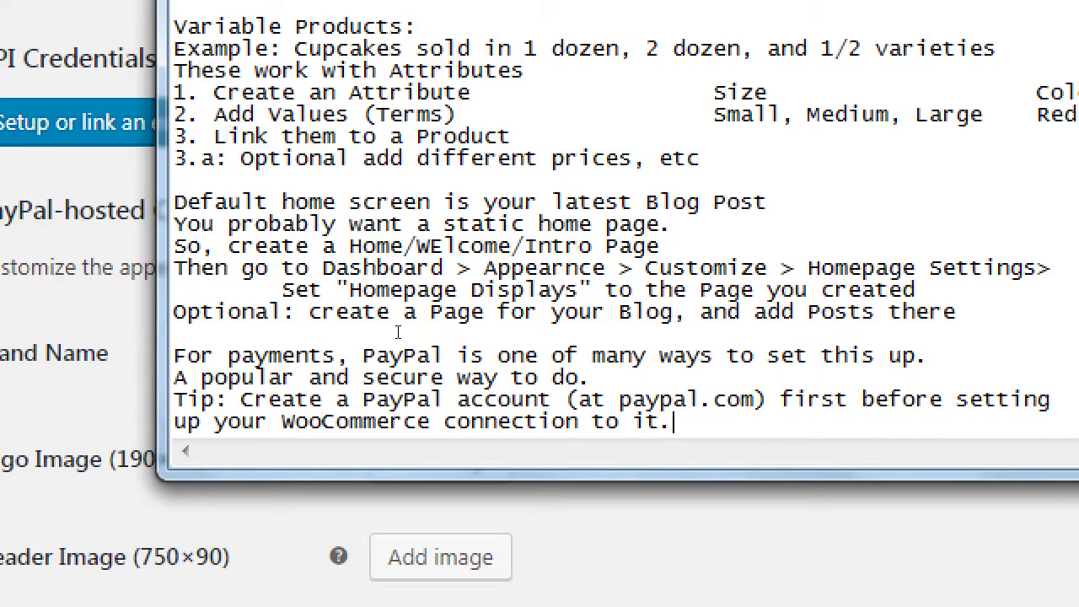
pyautogui.press('Up')
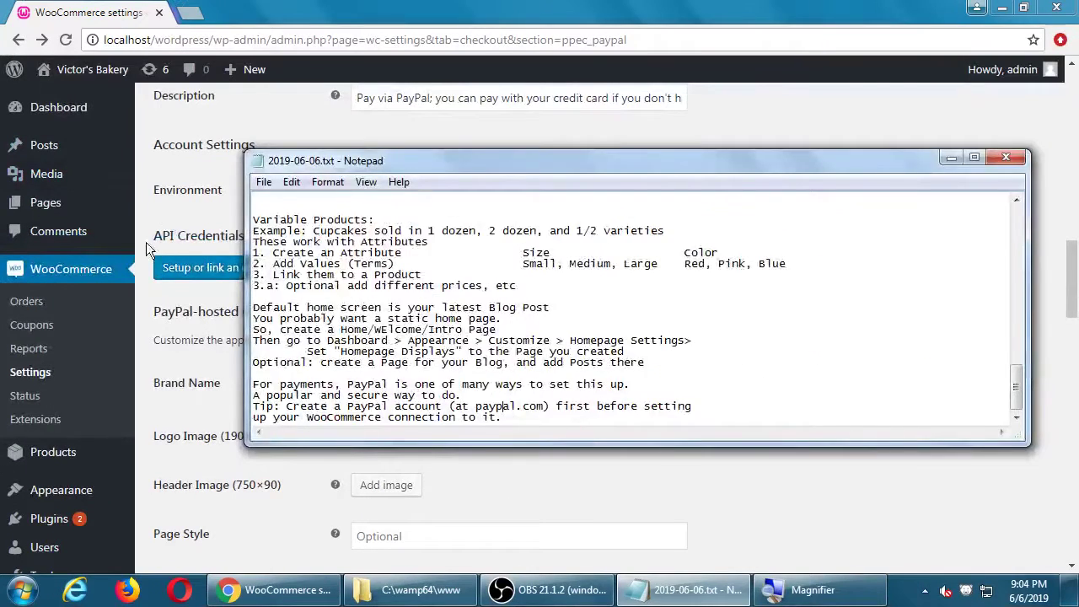
# - In the browser, reopen the PayPal account linking page and check the sign-up option on paypal.com in a temporary tab
pyautogui.click(182, 236)
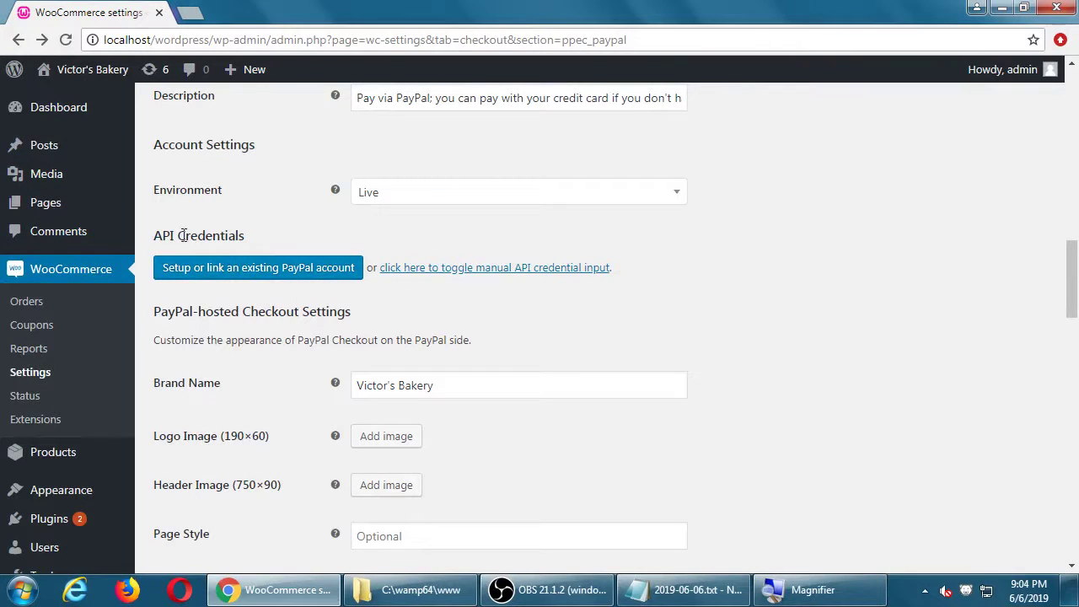
pyautogui.click(211, 268)
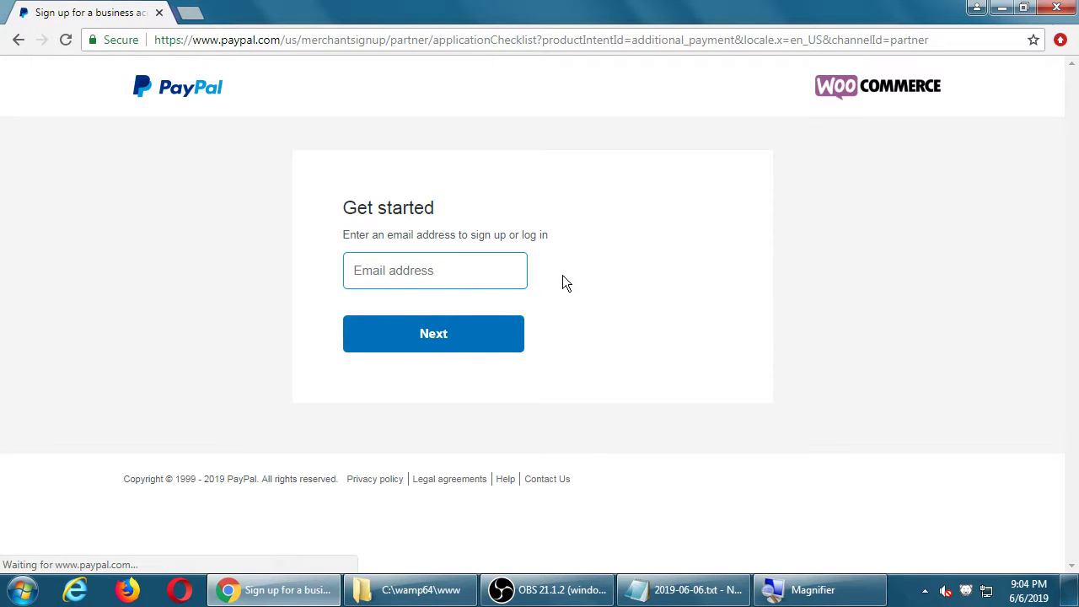
pyautogui.hotkey('ctrl', 't')
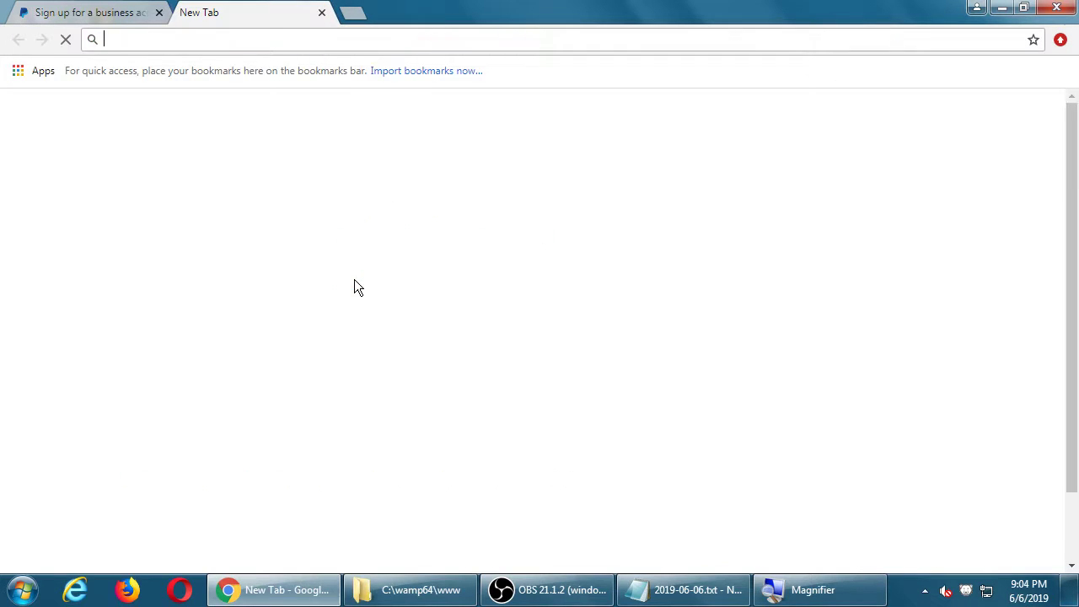
pyautogui.write('paypal.com')
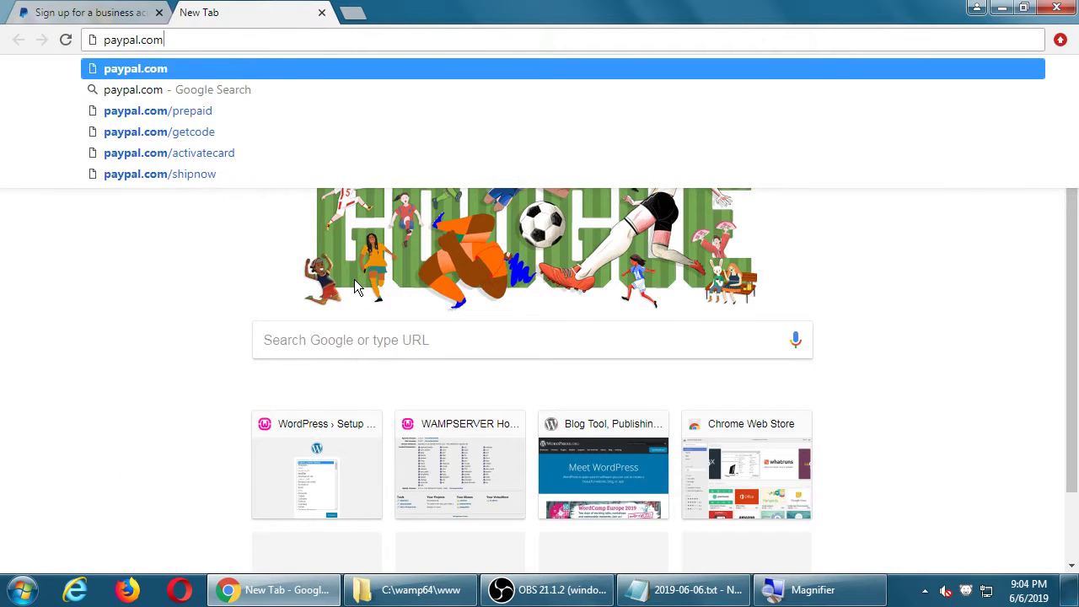
pyautogui.press('Return')
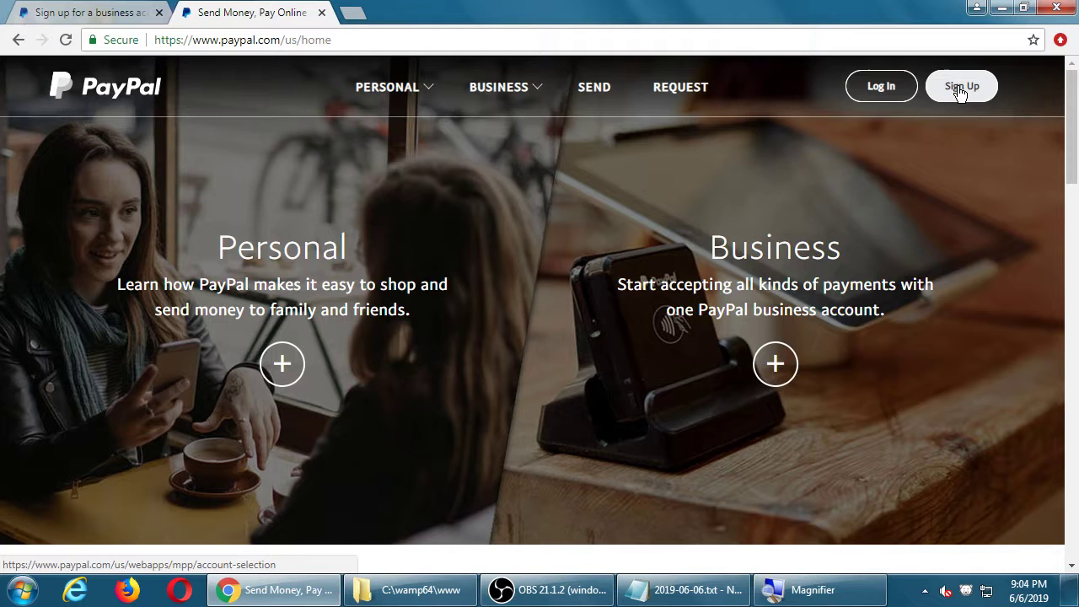
pyautogui.click(321, 13)
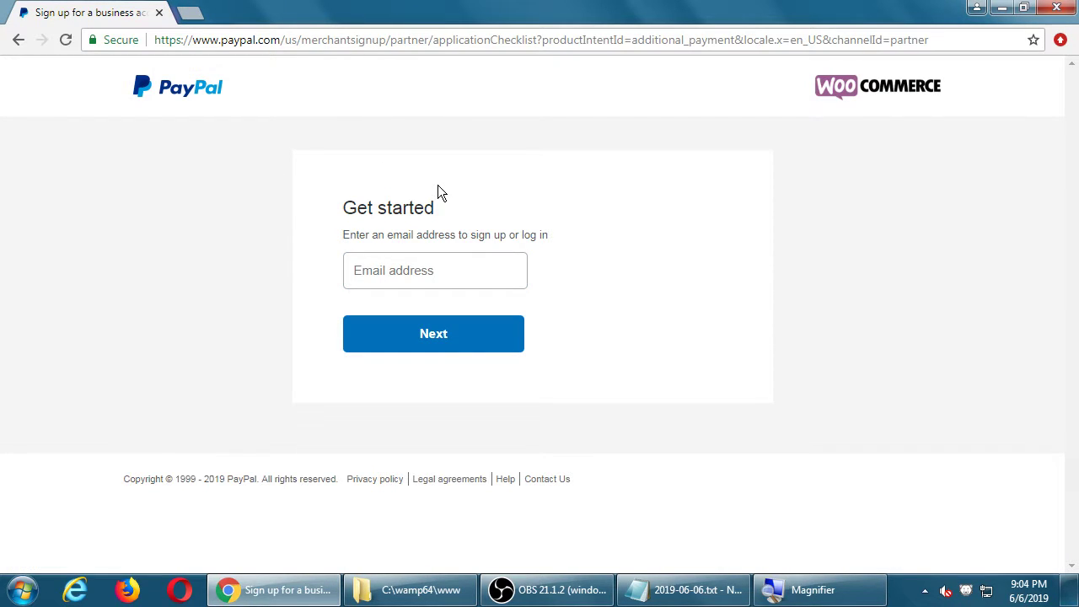
# - Try the placeholder text "fdsasafdfdsa" in PayPal's email address field and check how the field validates it
pyautogui.click(429, 268)
pyautogui.write('fdsasafdfdsa')
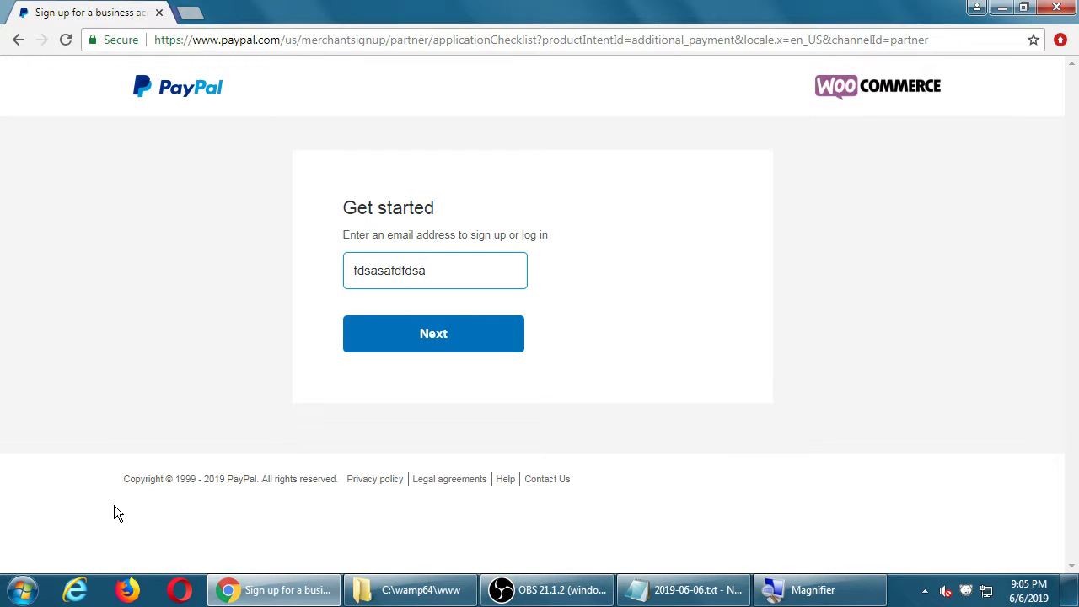
pyautogui.press('super+plus')
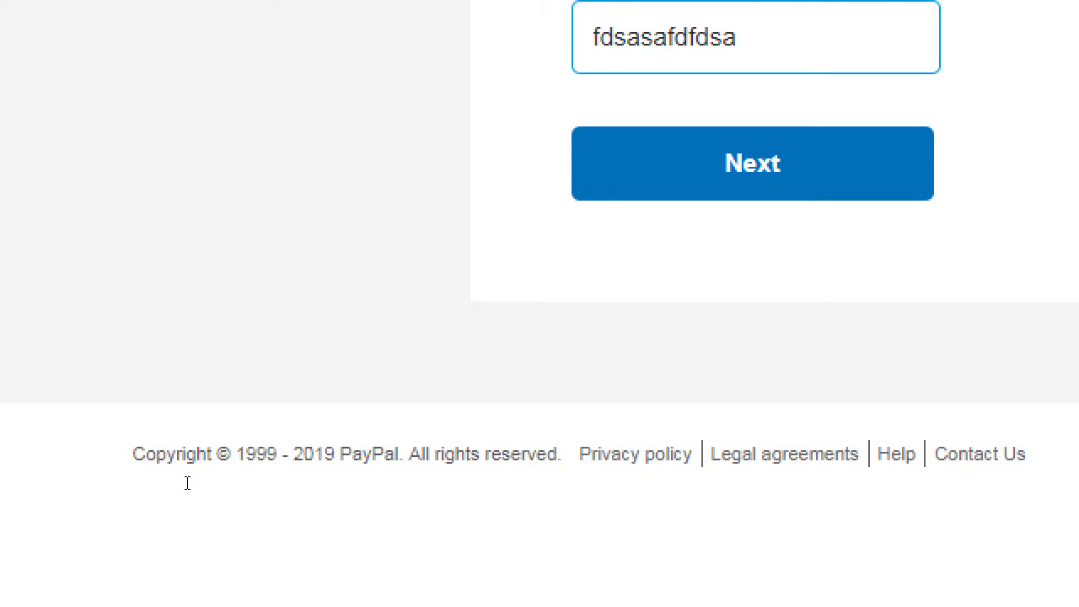
pyautogui.doubleClick(189, 483)
pyautogui.click(185, 492)
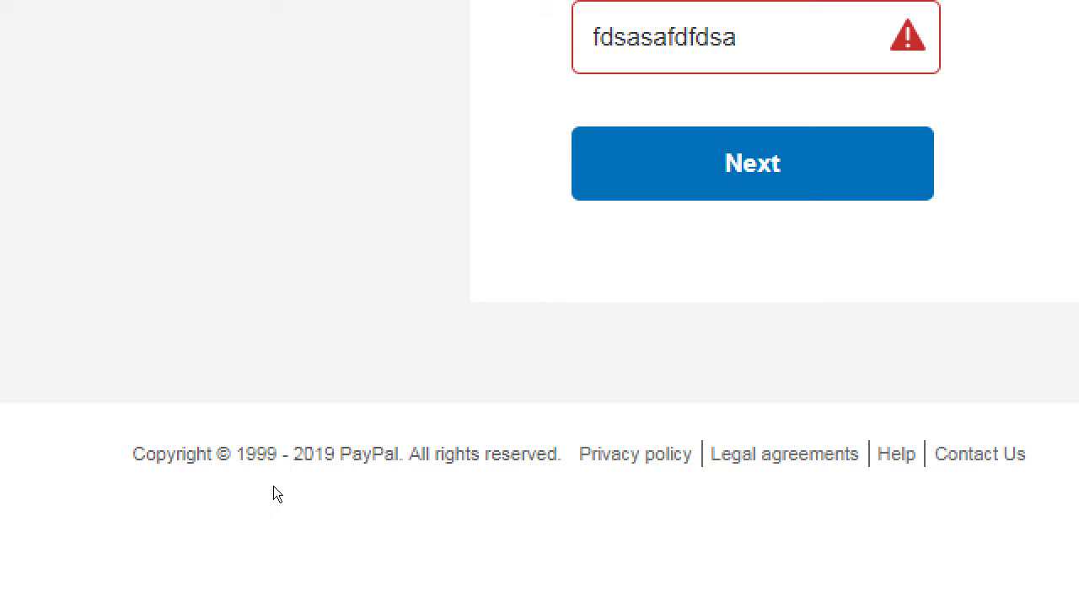
pyautogui.press('super+minus')
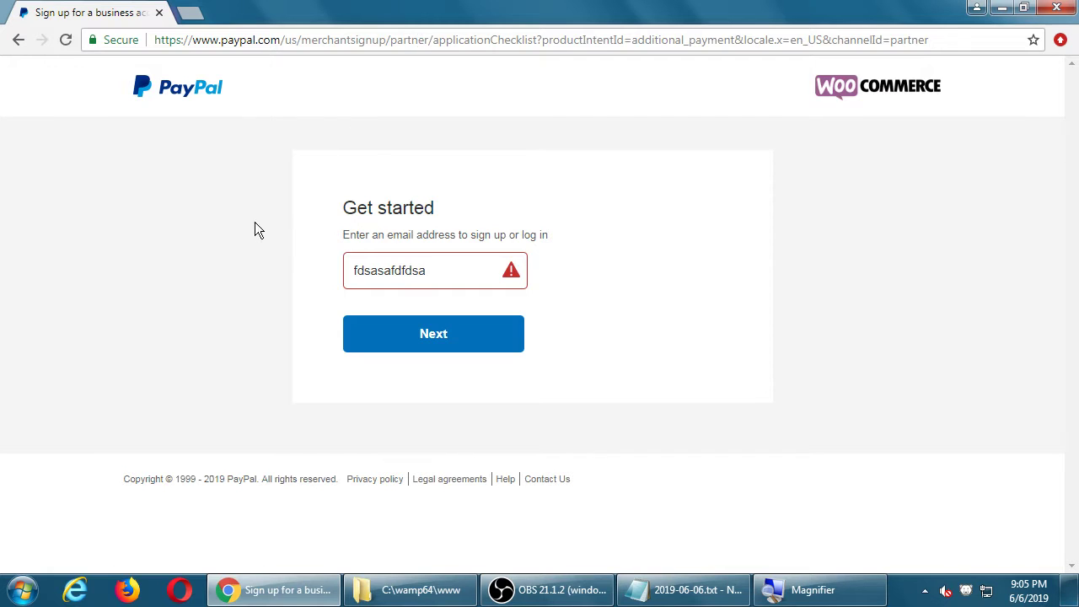
# - Return to the PayPal Checkout settings, then in Notepad add the line "All credit card processors have some fee." below the PayPal tip
pyautogui.hotkey('alt', 'Left')
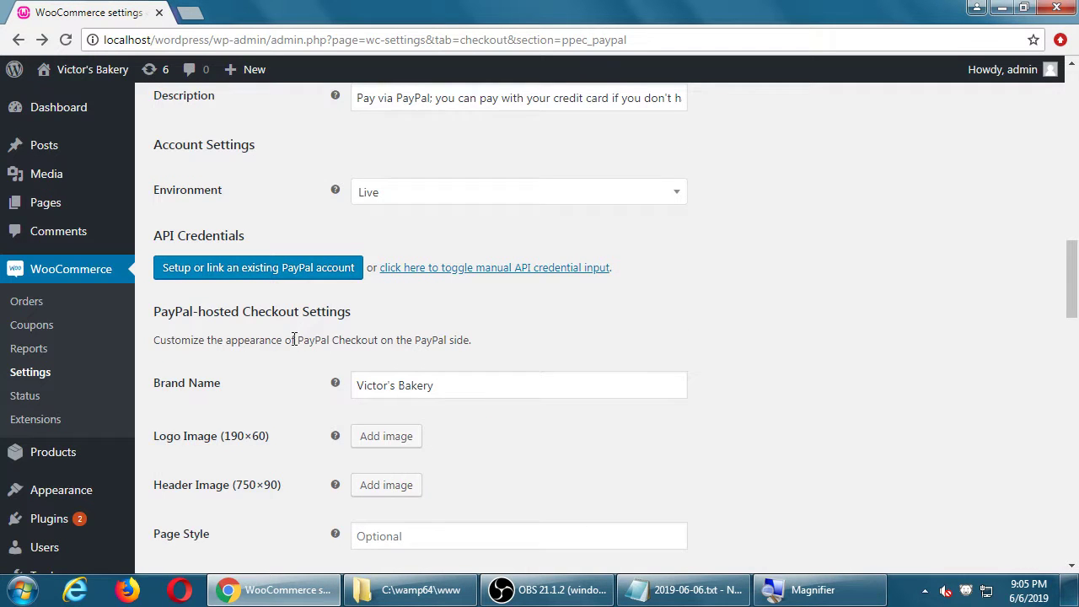
pyautogui.scroll(-1, 296, 344)
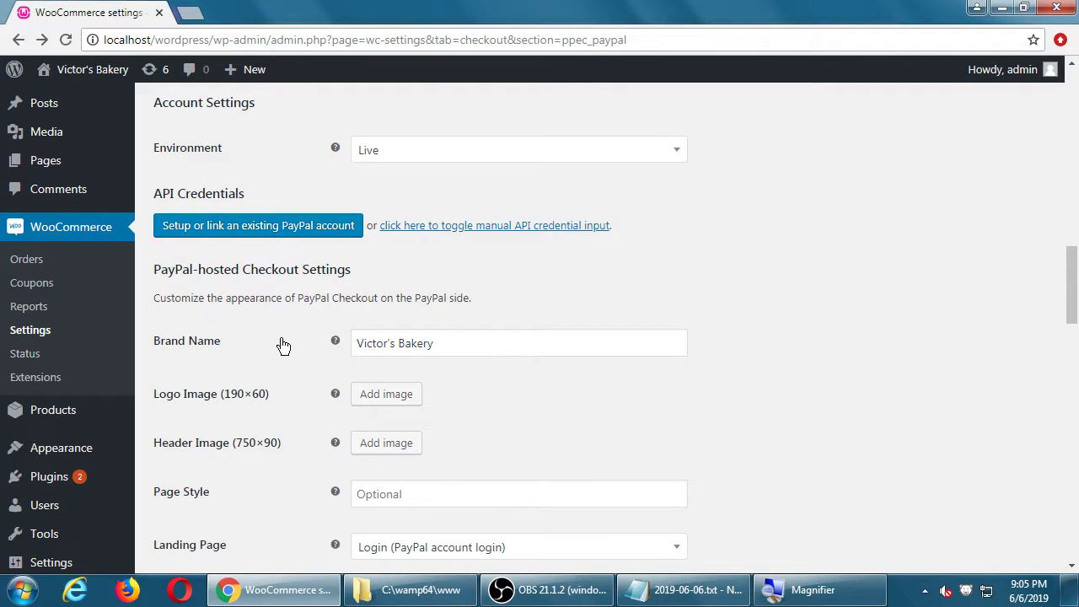
pyautogui.click(679, 595)
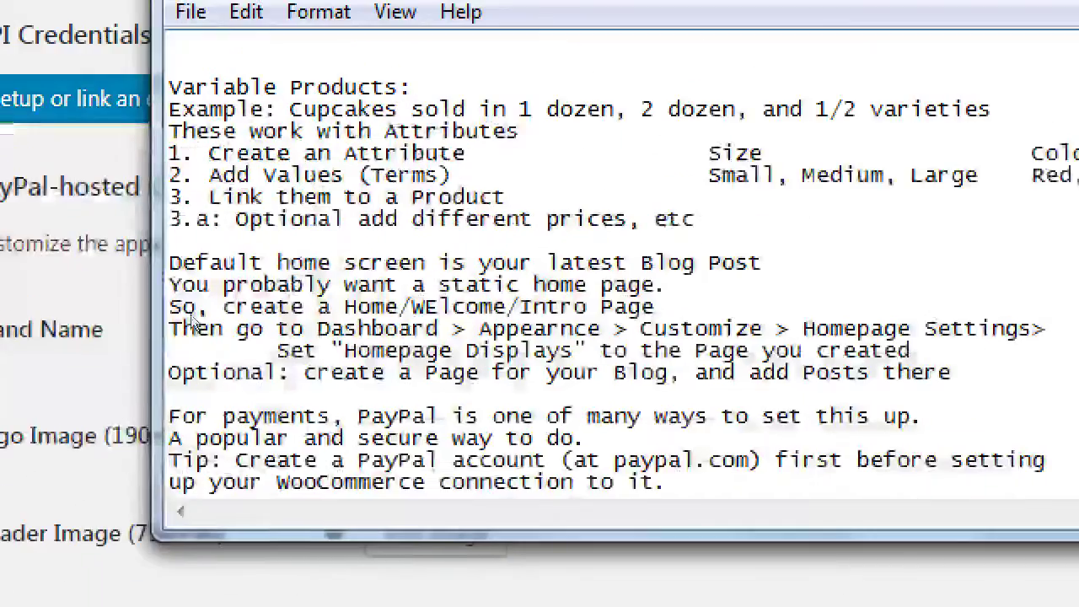
pyautogui.press('Down')
pyautogui.press('Return')
pyautogui.write('All cre')
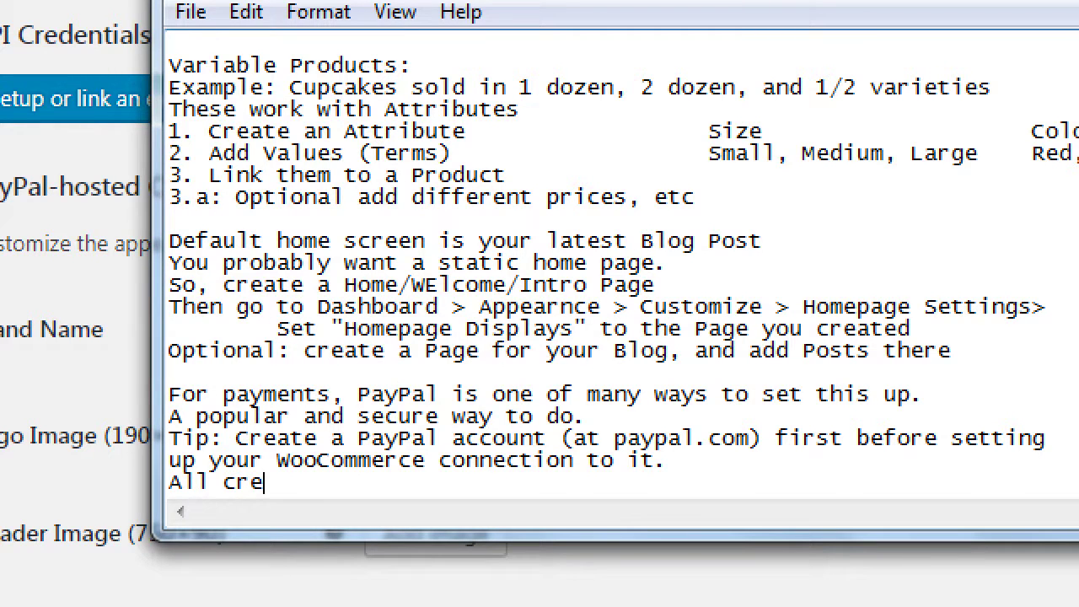
pyautogui.write('dit card p')
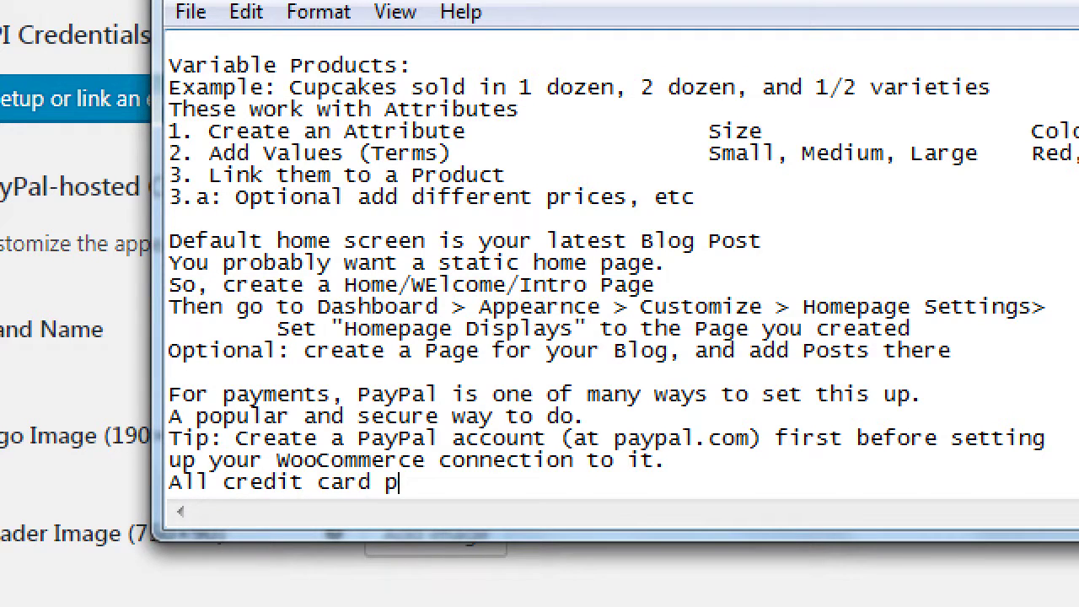
pyautogui.write('rocessors have sme f')
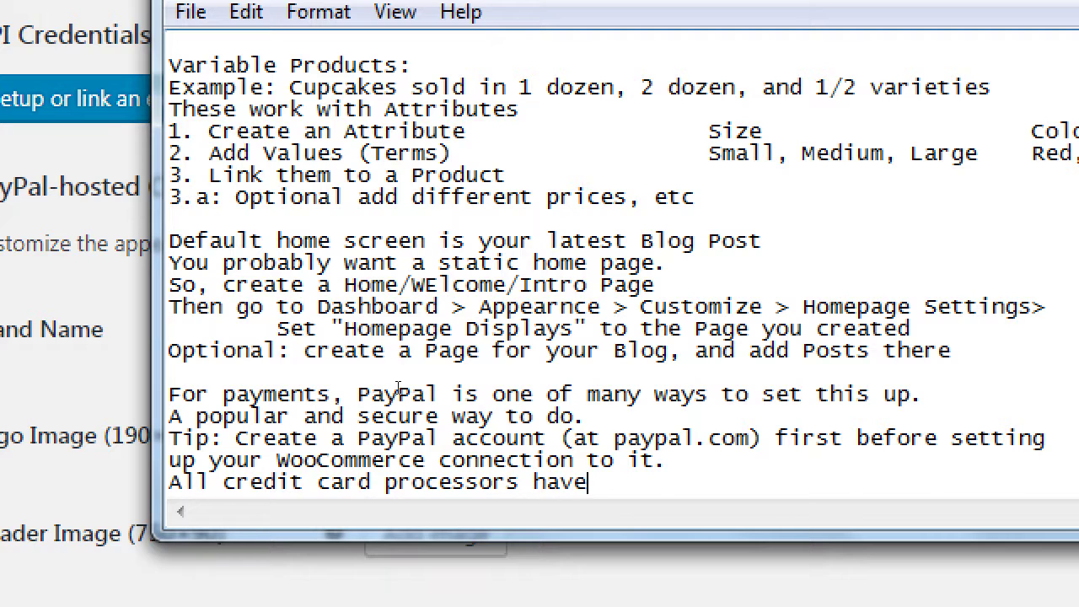
pyautogui.press('BackSpace')
pyautogui.press('BackSpace')
pyautogui.press('BackSpace')
pyautogui.write('oe fee.')
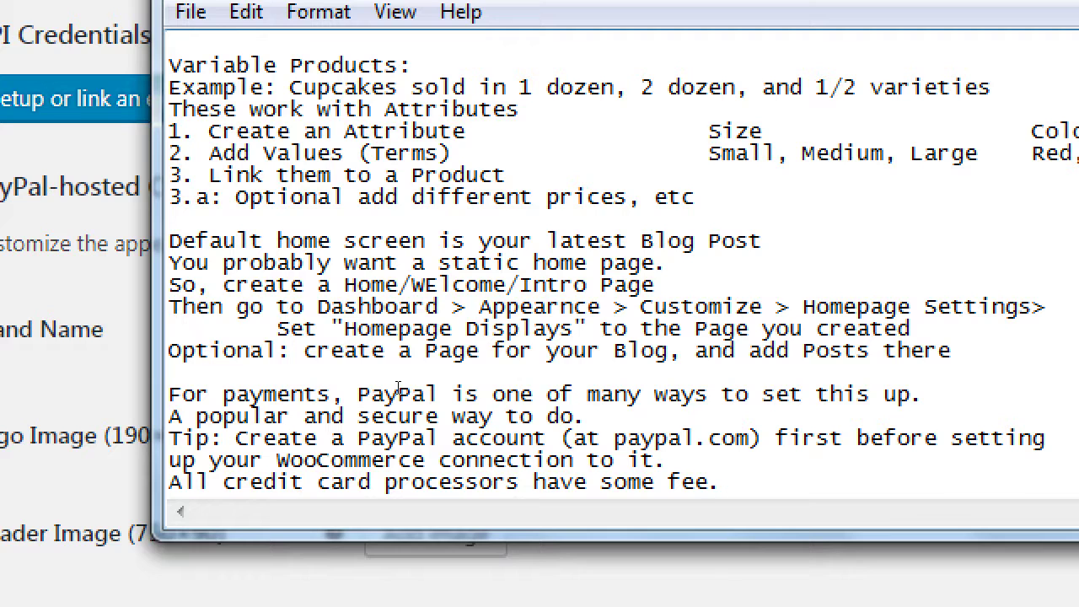
# - Append "(2% and up: 2.9%)" to the credit card processor fee line
pyautogui.write('(2% and up')
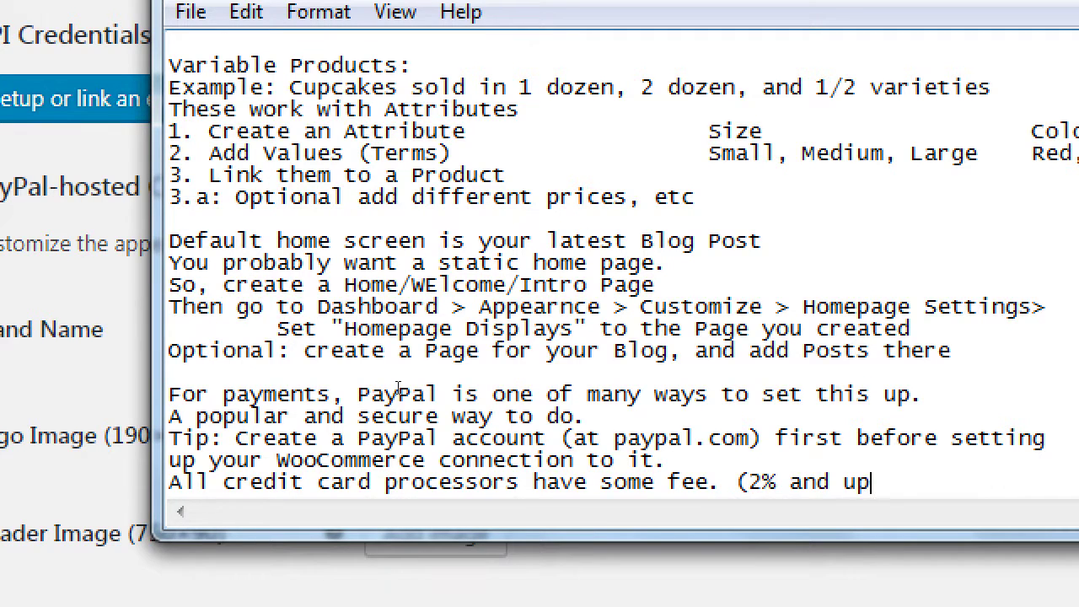
pyautogui.write(':  2.9%)')
pyautogui.press('super+minus')
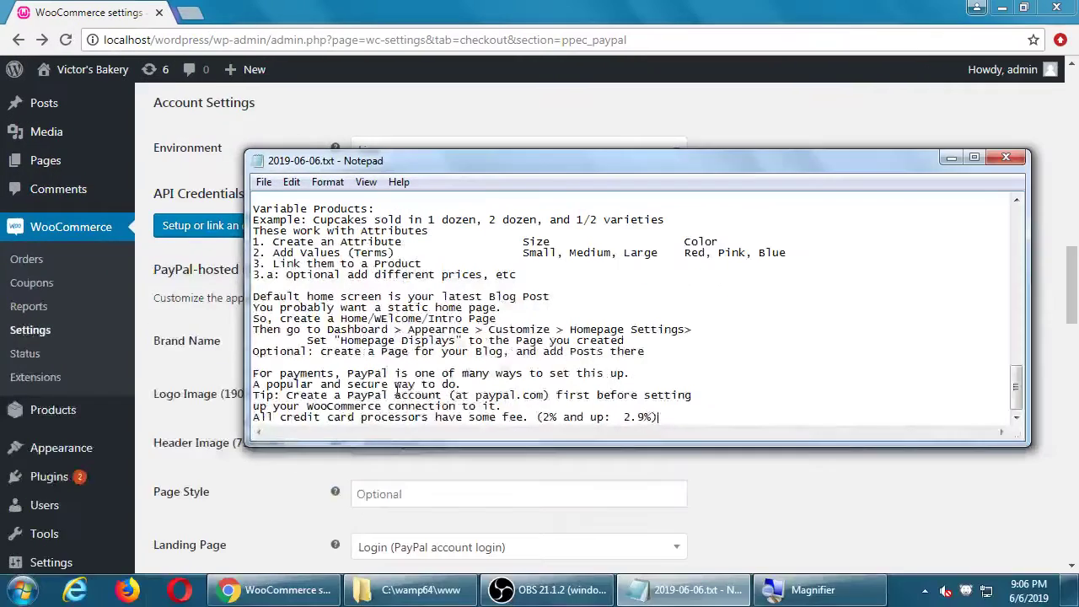
# - In the browser, review the PayPal-hosted Checkout Settings and look at the available Landing Page options without changing the selection
pyautogui.click(436, 7)
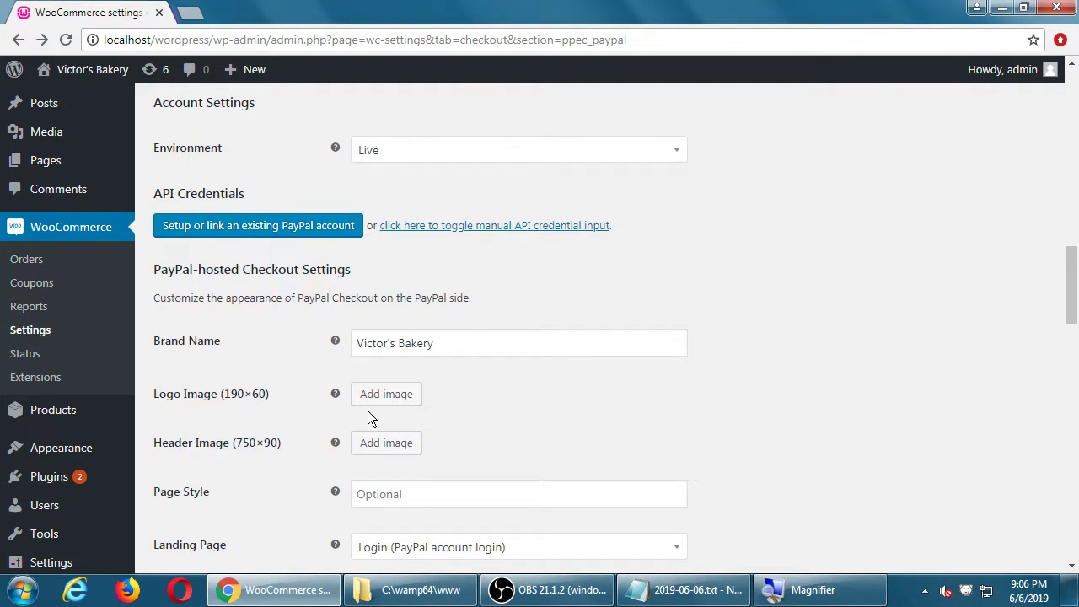
pyautogui.scroll(-1, 369, 409)
pyautogui.scroll(-1, 359, 414)
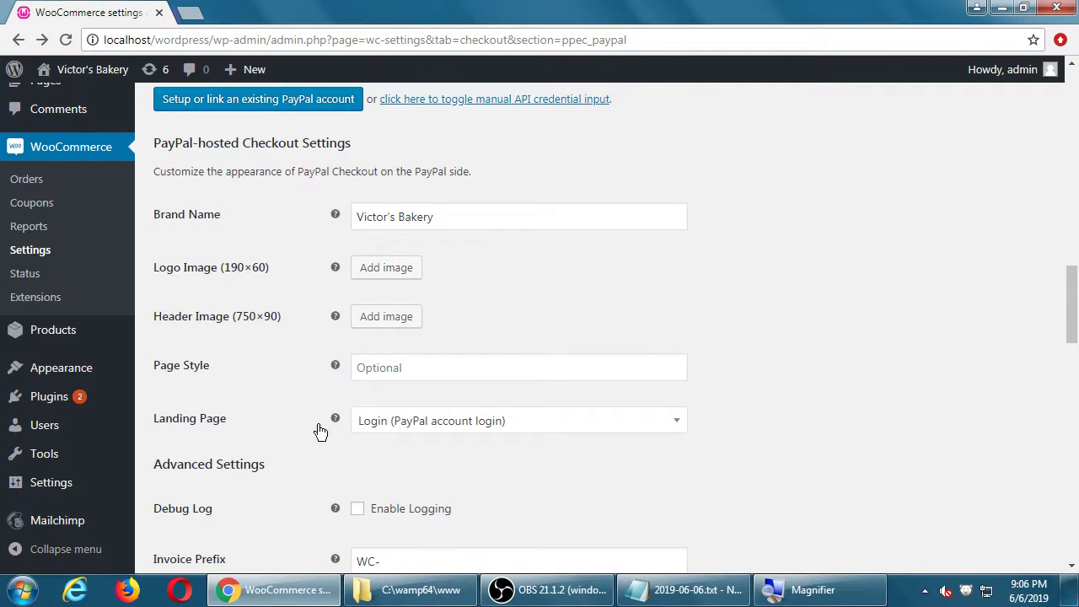
pyautogui.scroll(-1, 337, 429)
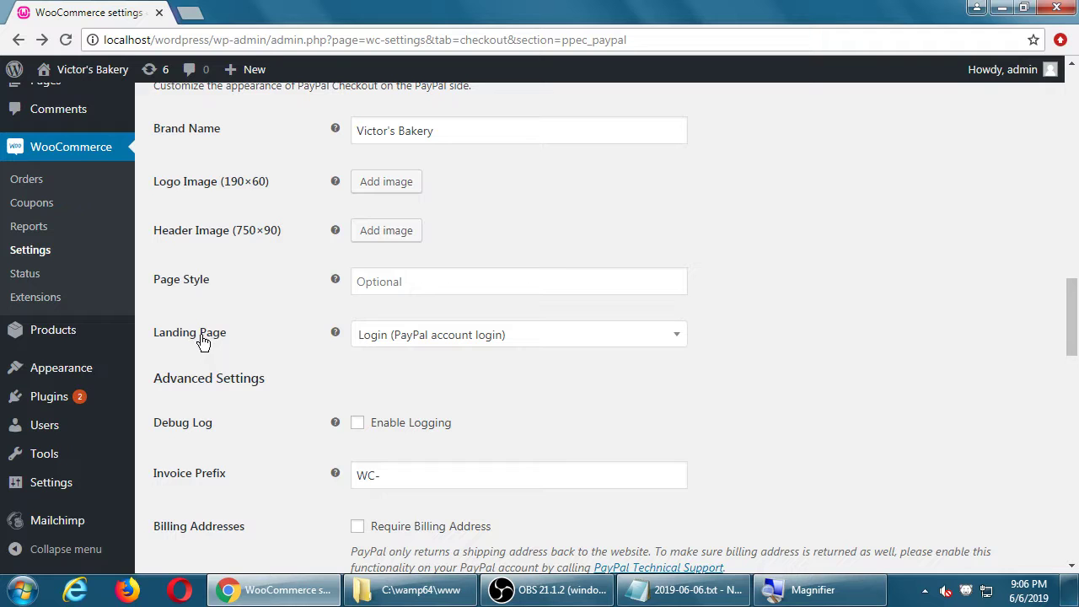
pyautogui.click(415, 344)
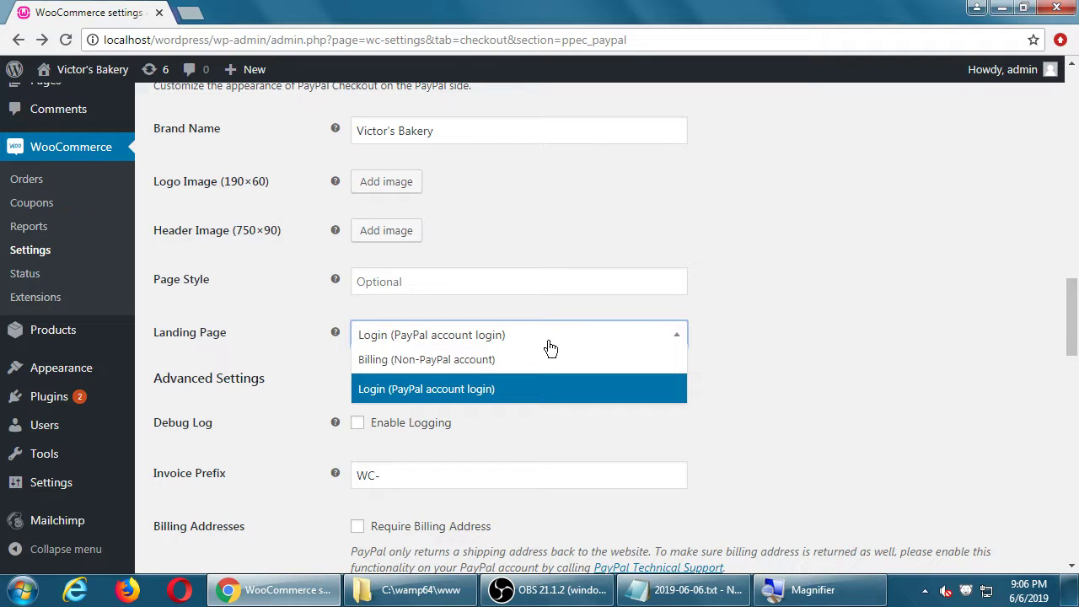
pyautogui.click(176, 407)
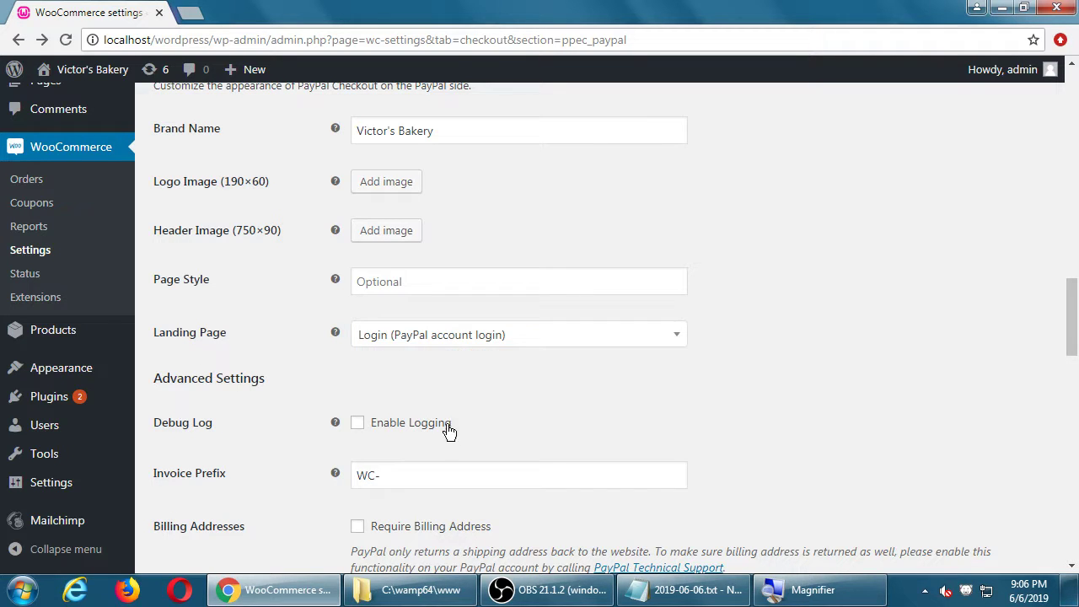
# - Review the remaining PayPal Checkout options: advanced, button, mini-cart, single product and regular checkout settings
pyautogui.scroll(-3, 316, 479)
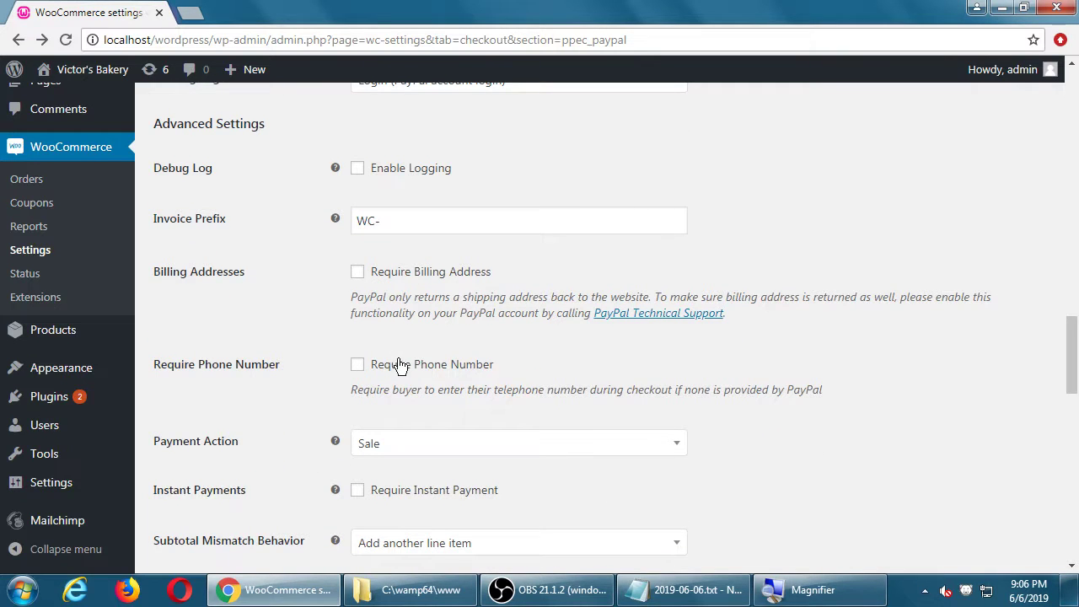
pyautogui.scroll(-3, 401, 367)
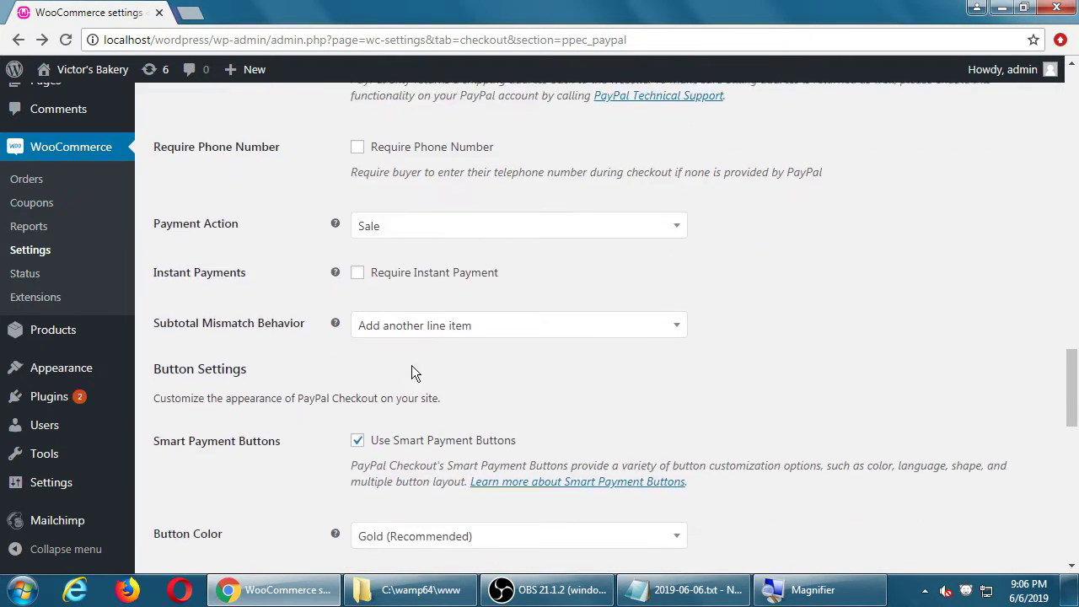
pyautogui.scroll(-3, 414, 373)
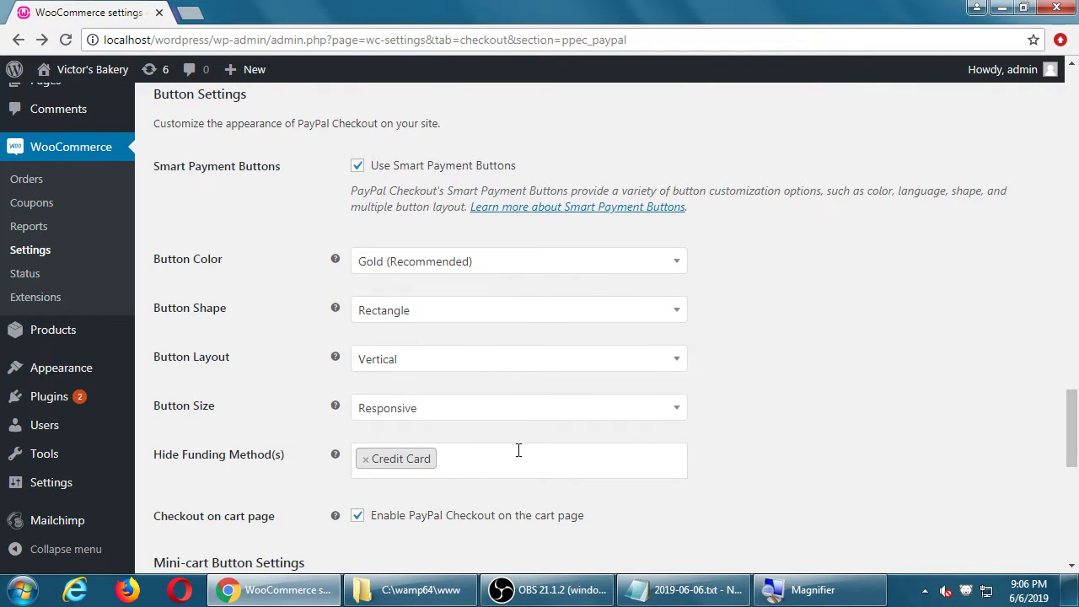
pyautogui.scroll(-1, 882, 443)
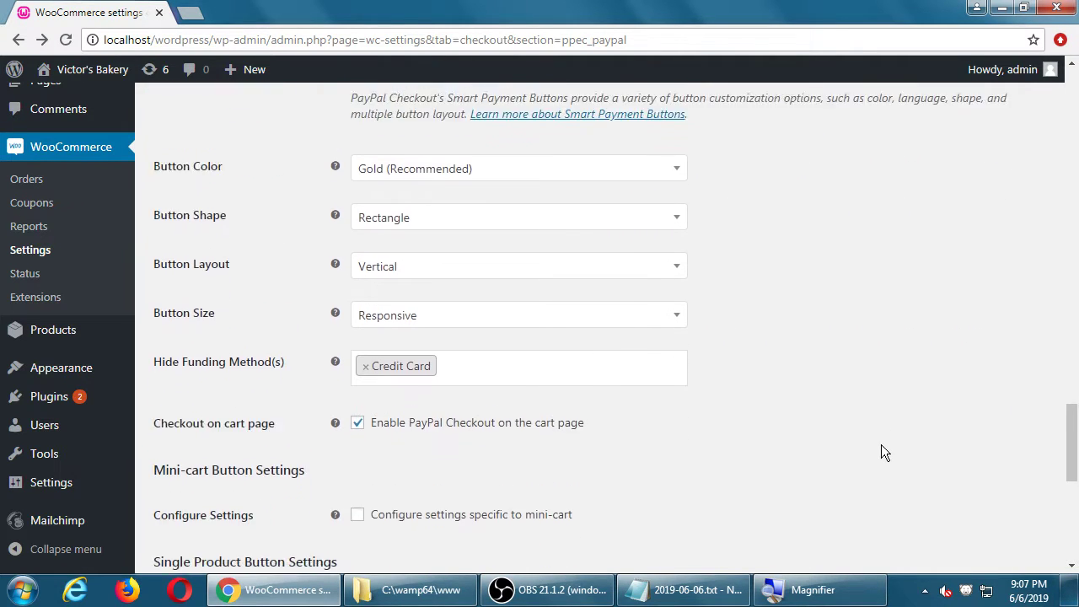
pyautogui.scroll(-1, 883, 452)
pyautogui.scroll(-3, 883, 452)
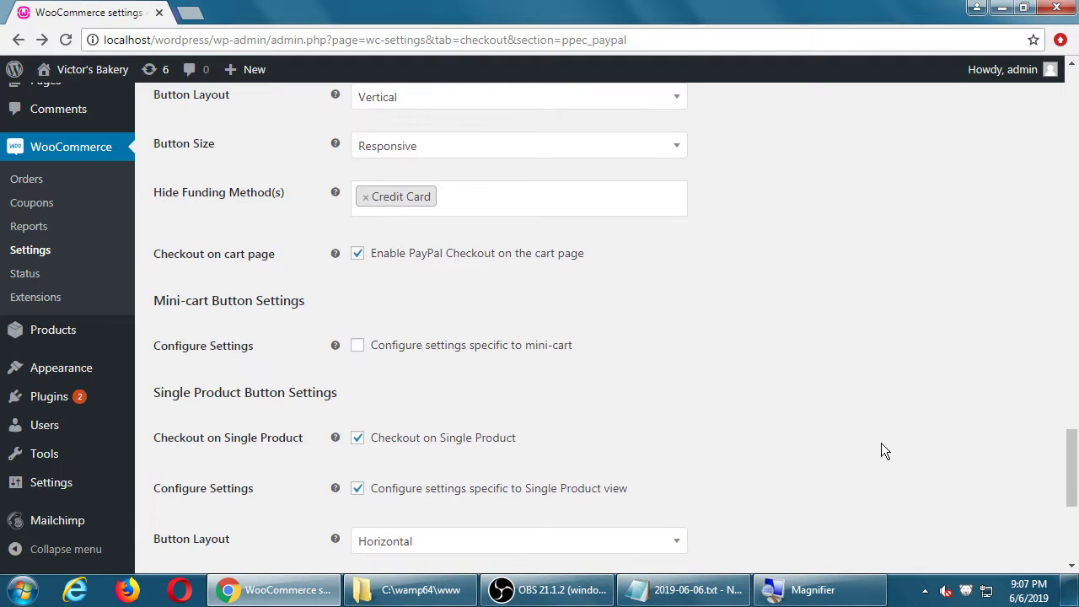
pyautogui.scroll(-2, 883, 451)
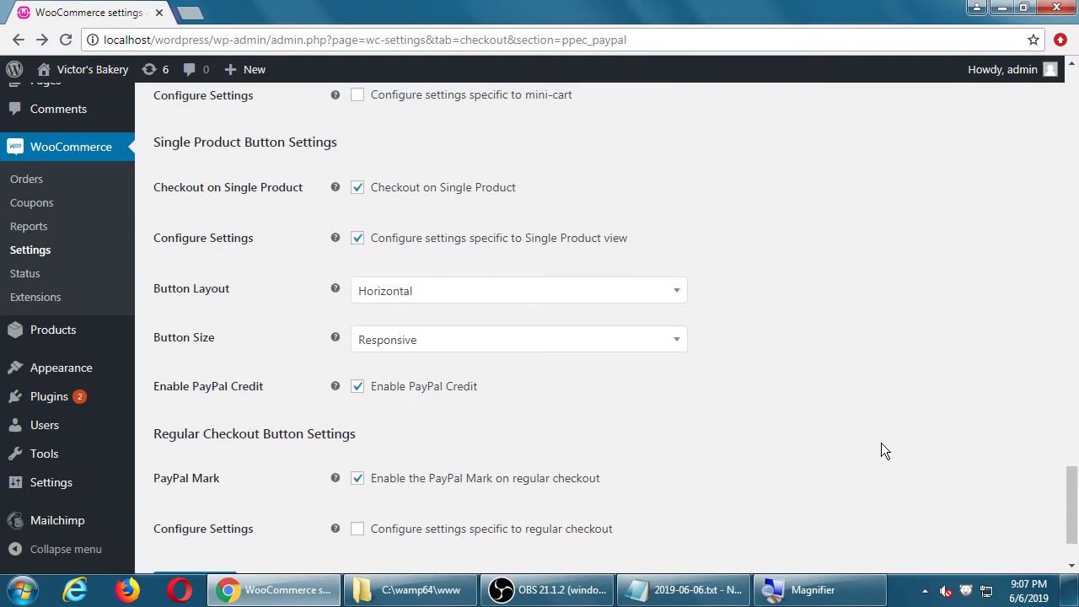
pyautogui.scroll(-1, 883, 451)
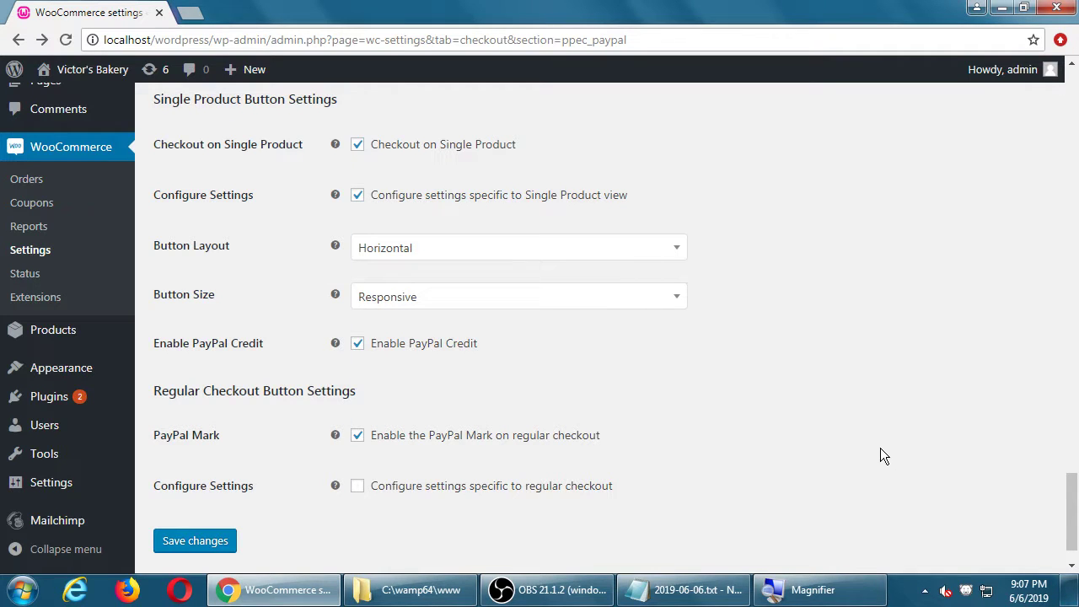
pyautogui.scroll(20, 690, 480)
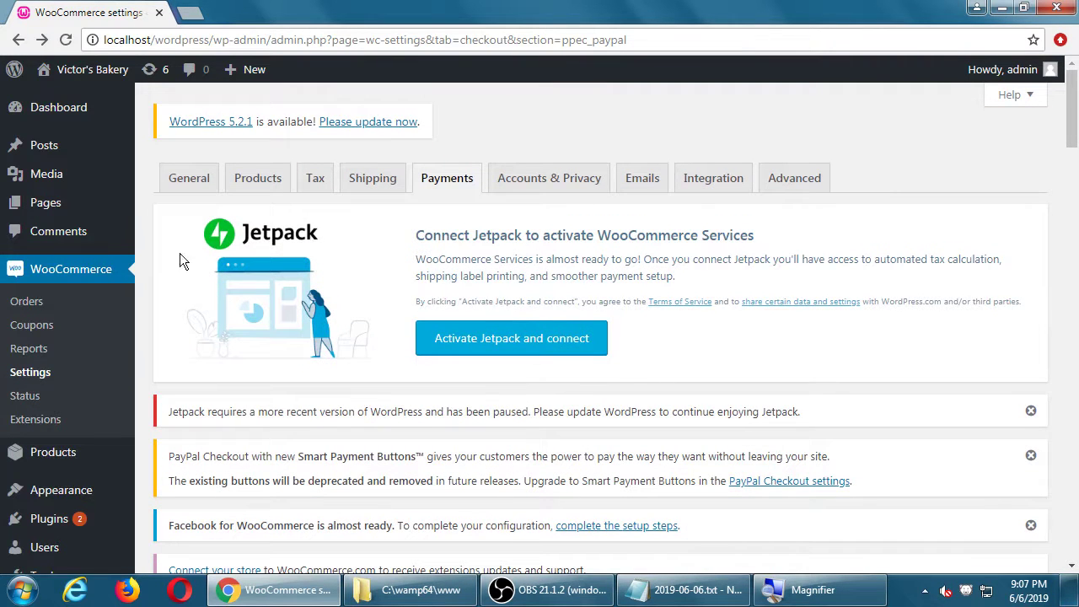
# - Open the WordPress dashboard, view the Victor's Bakery storefront homepage, and return to the dashboard
pyautogui.moveTo(45, 196)
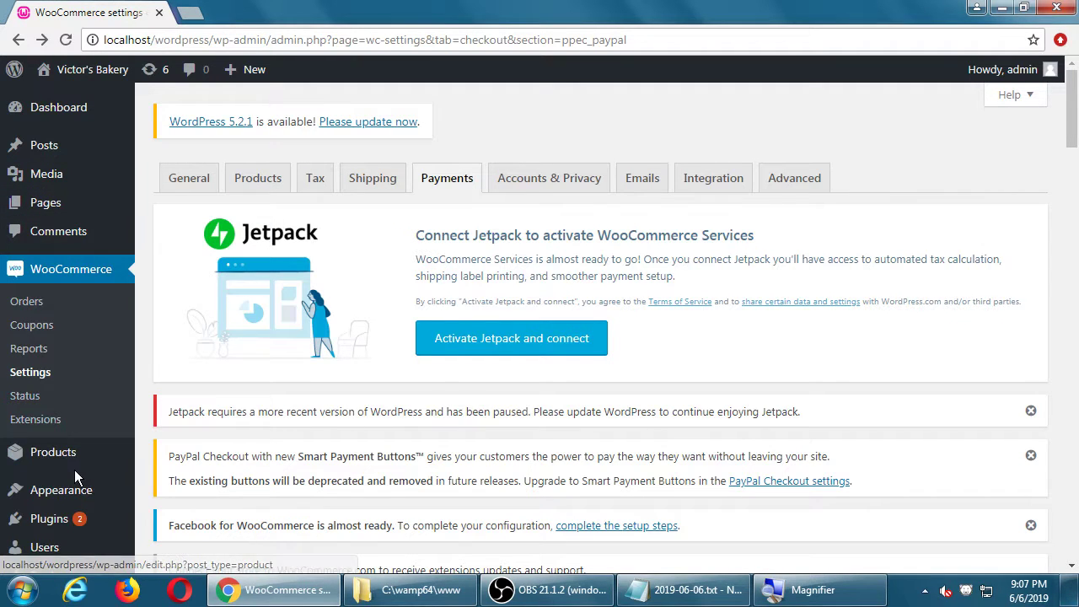
pyautogui.moveTo(69, 462)
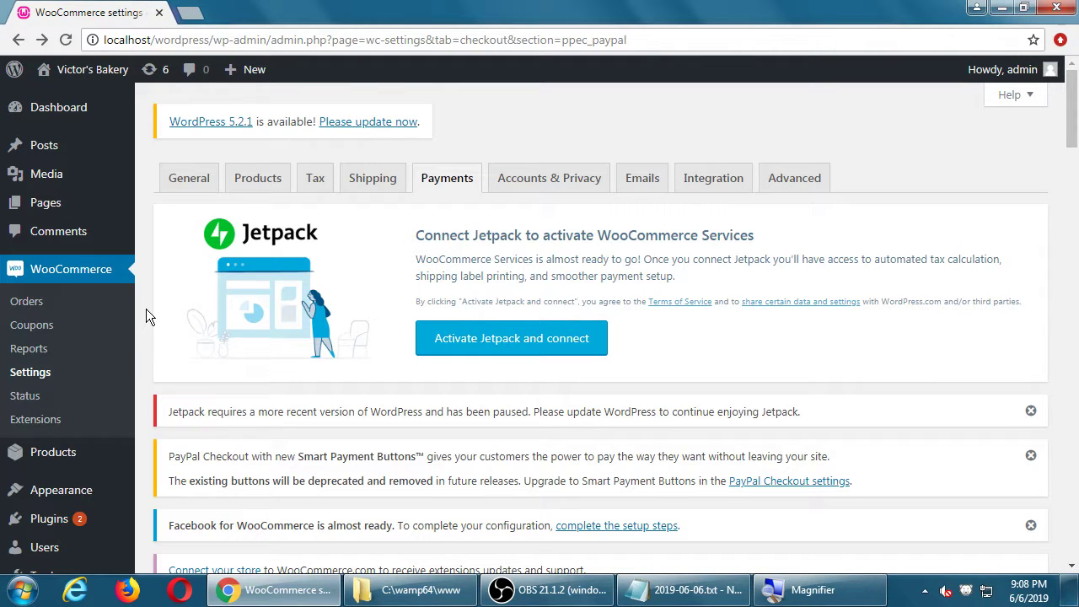
pyautogui.click(51, 110)
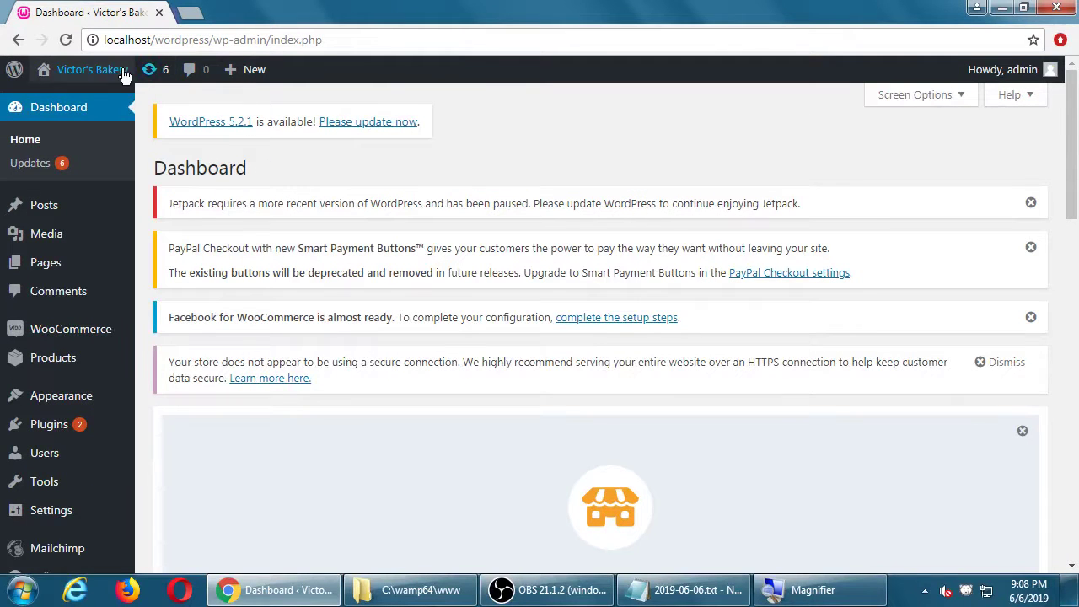
pyautogui.click(241, 140)
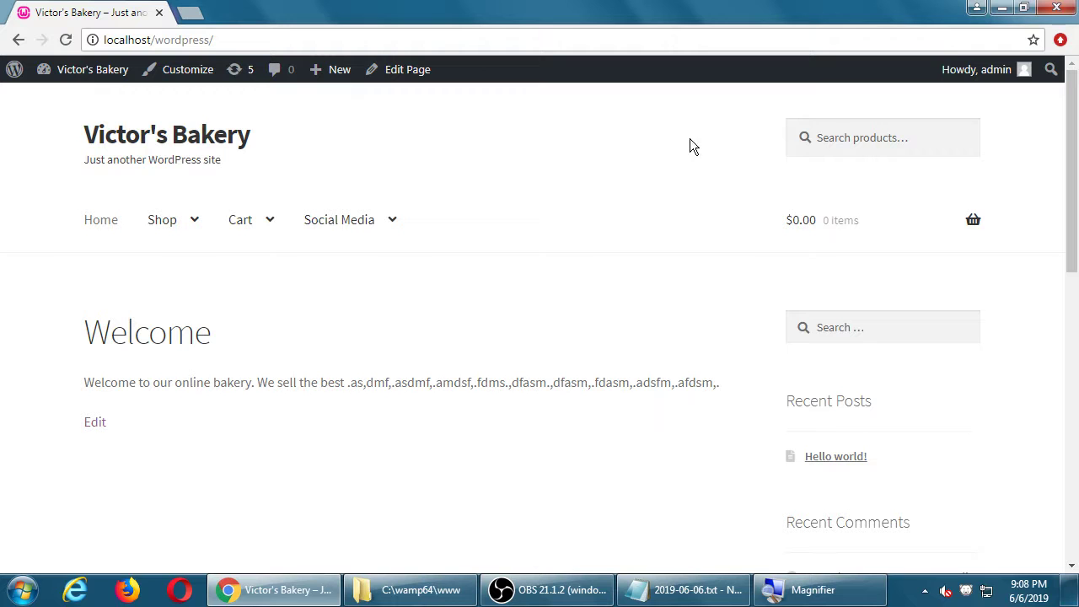
pyautogui.click(118, 78)
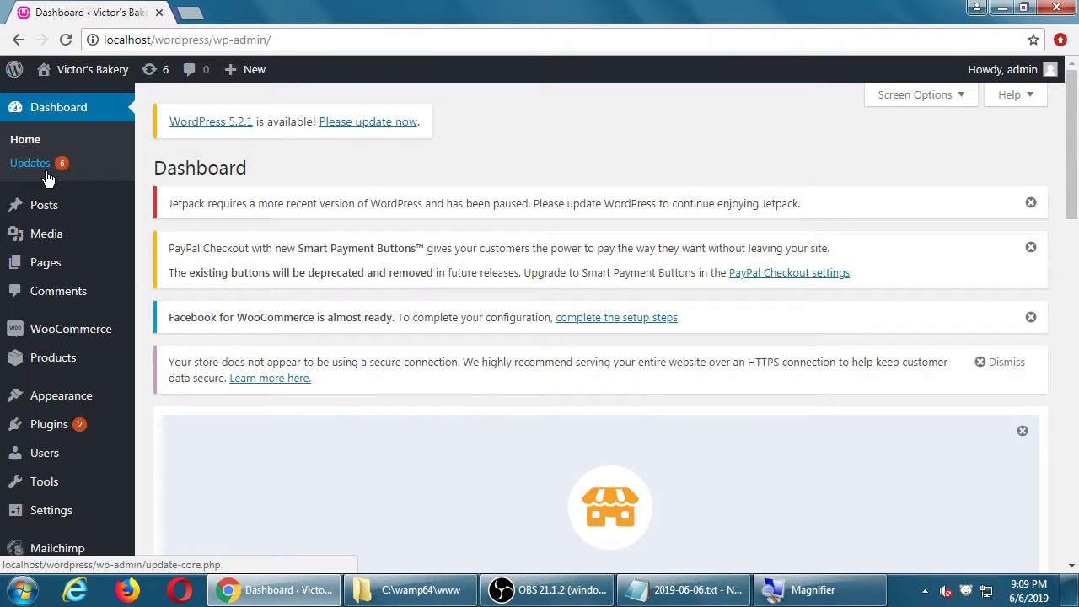
# - Open wordpress.org in a new tab and look at its Support options for documentation and forums
pyautogui.click(186, 12)
pyautogui.write('wor')
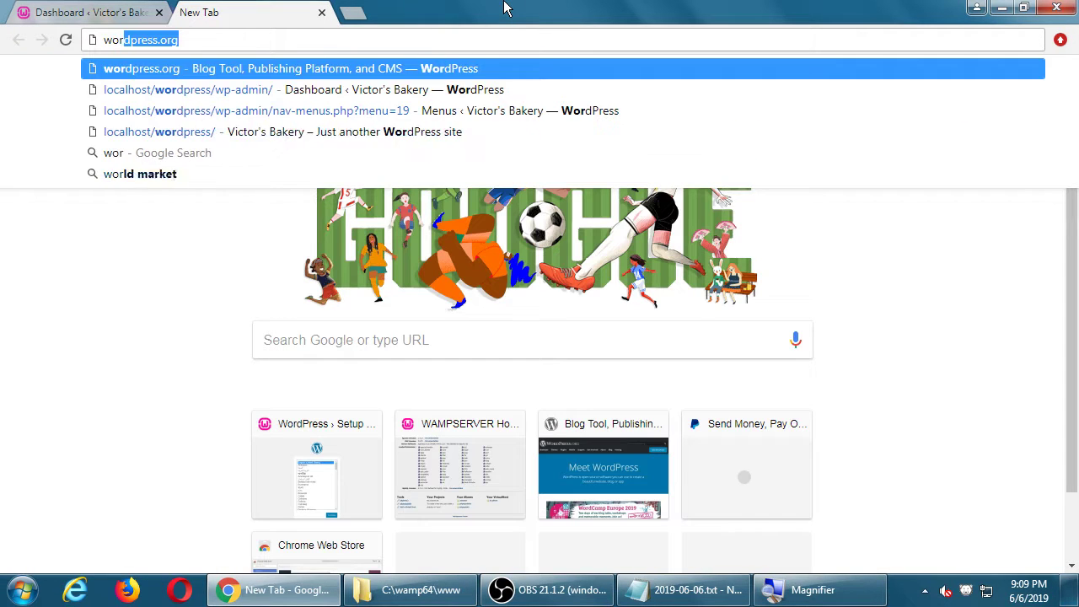
pyautogui.press('Return')
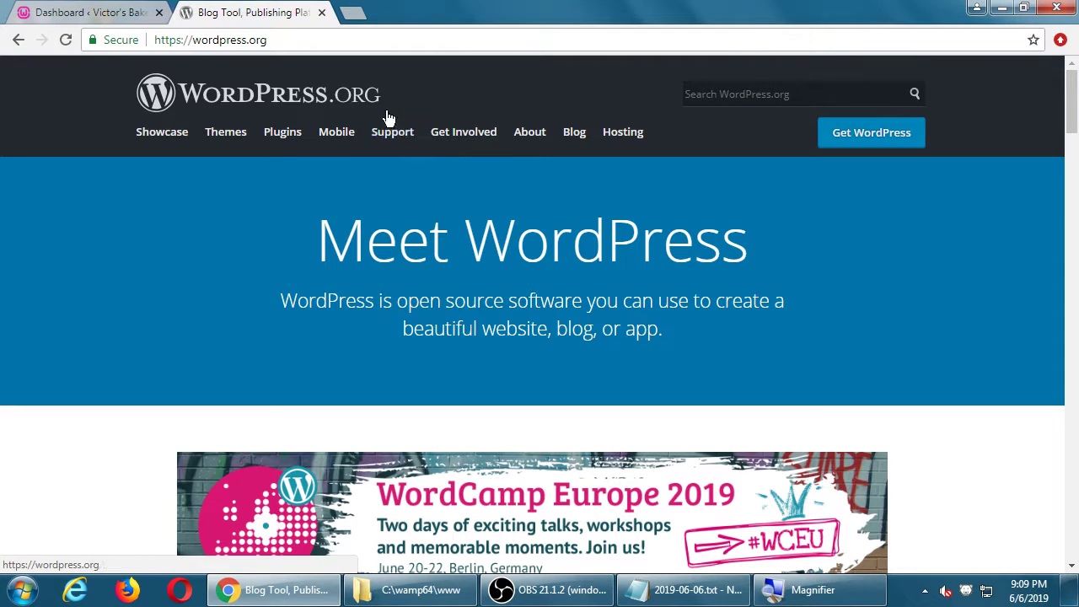
pyautogui.moveTo(393, 147)
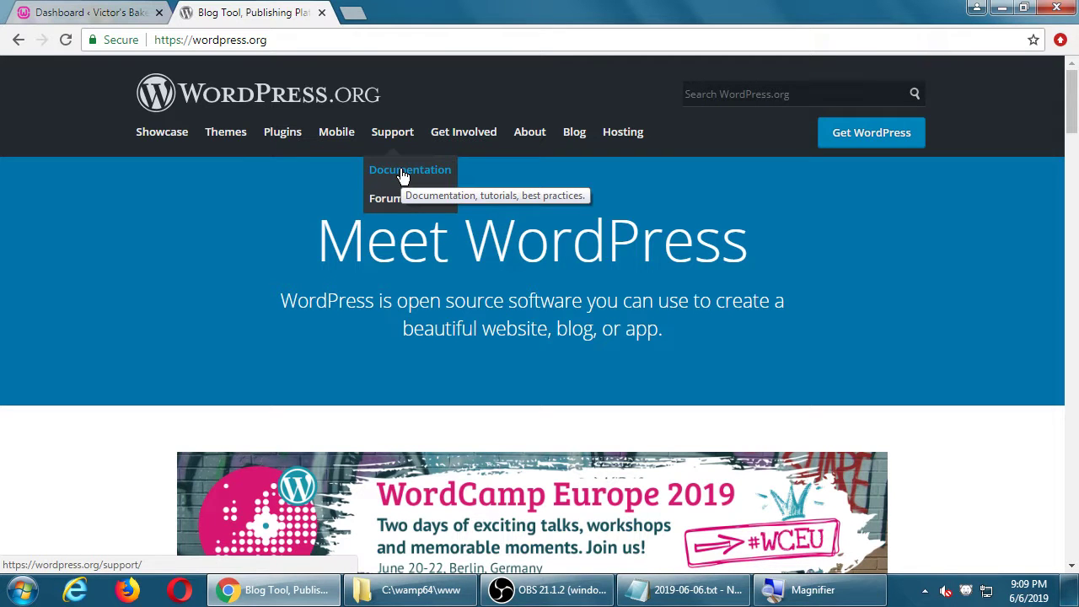
# - Switch to the Notepad notes and add the heading "Where to get help" with the line "Service Provider (GoDaddy/Bluehost)" after a blank line
pyautogui.click(651, 590)
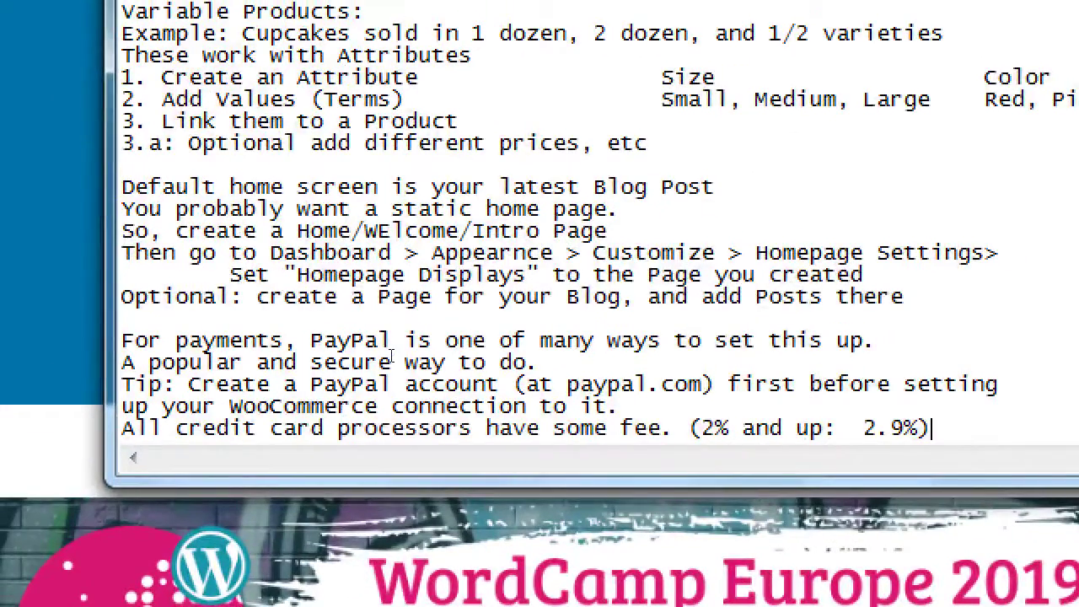
pyautogui.press('Return')
pyautogui.press('Return')
pyautogui.write('Where to get help')
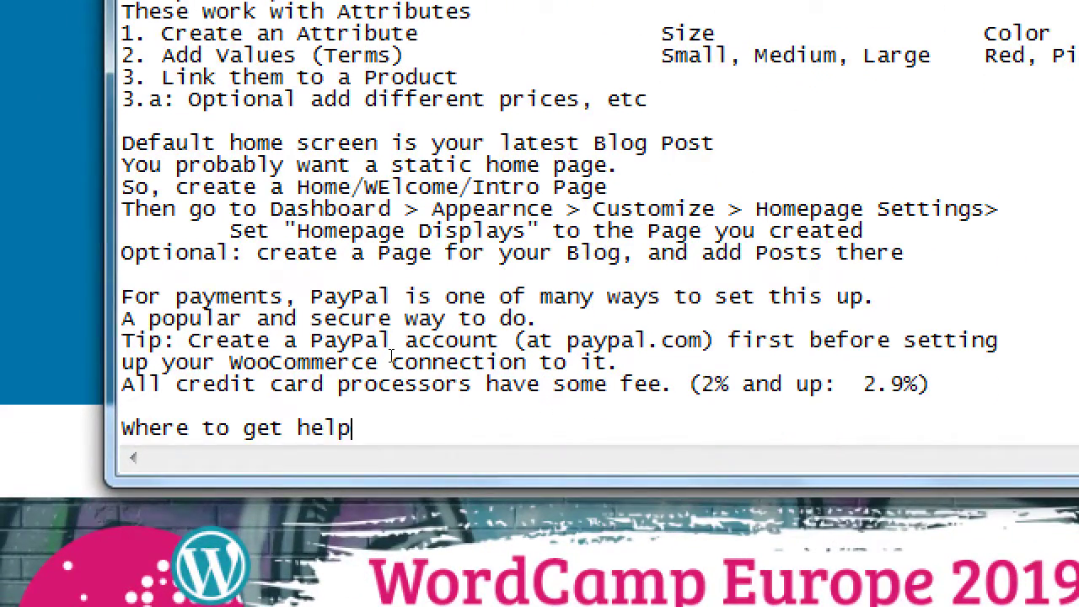
pyautogui.press('Return')
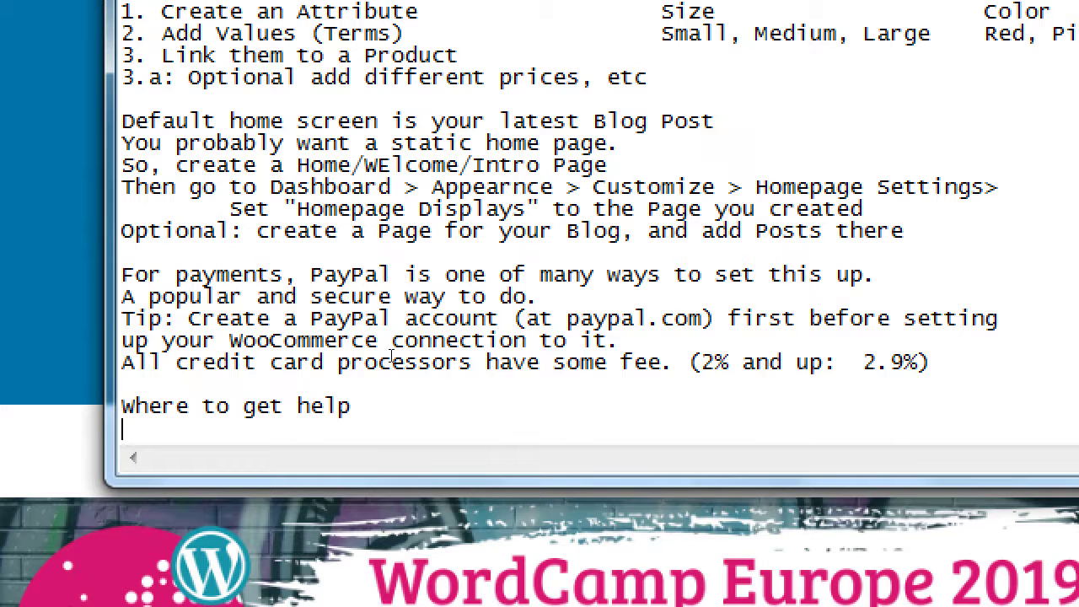
pyautogui.write('Service Provid')
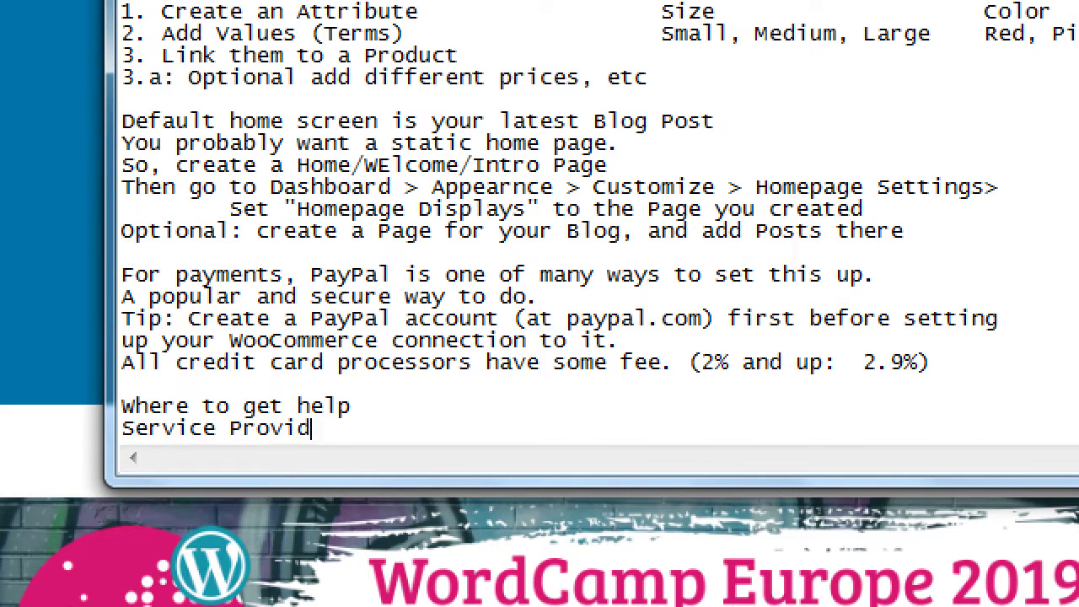
pyautogui.write('er (GoDaddy')
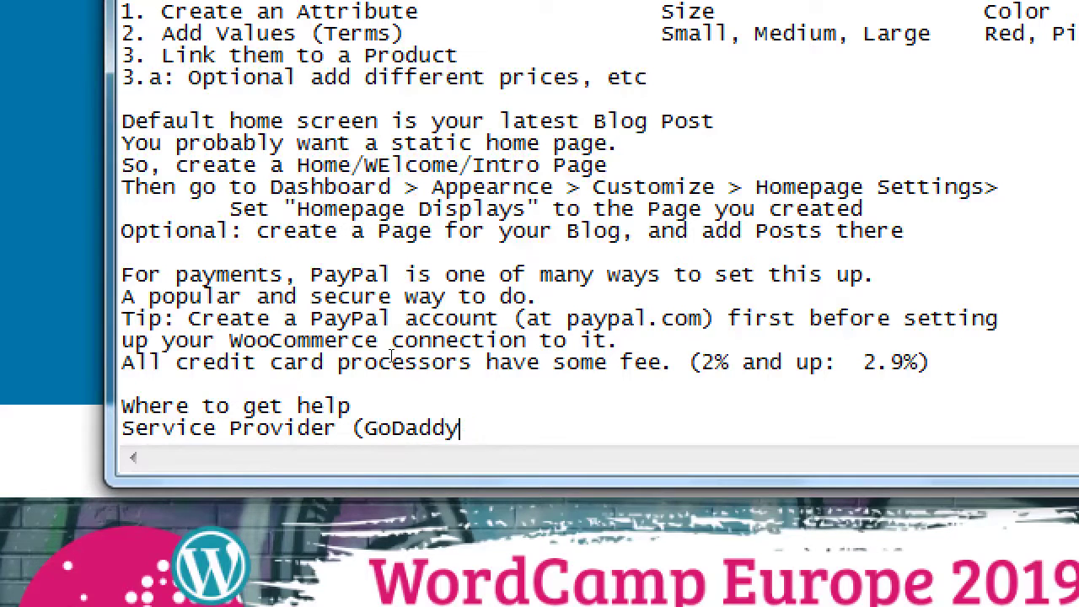
pyautogui.write('/Bluehos')
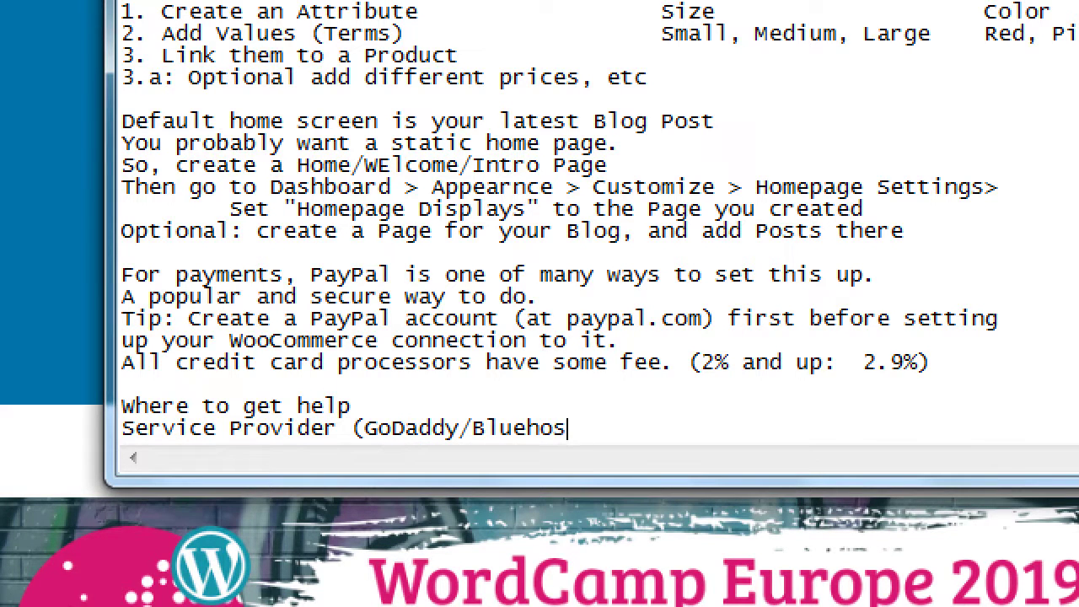
pyautogui.write('t)')
# - Add the line "WordPress.org (the main WordPress/WooCommerce software)" under the service provider entry in the notes
pyautogui.press('Return')
pyautogui.write('WordPr')
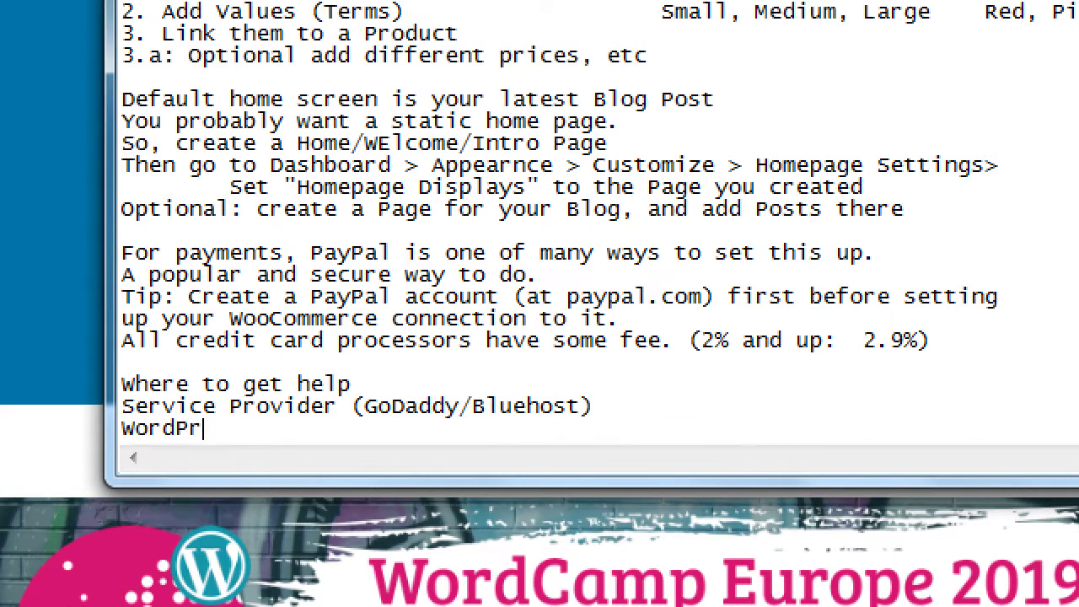
pyautogui.write('ess.org    ')
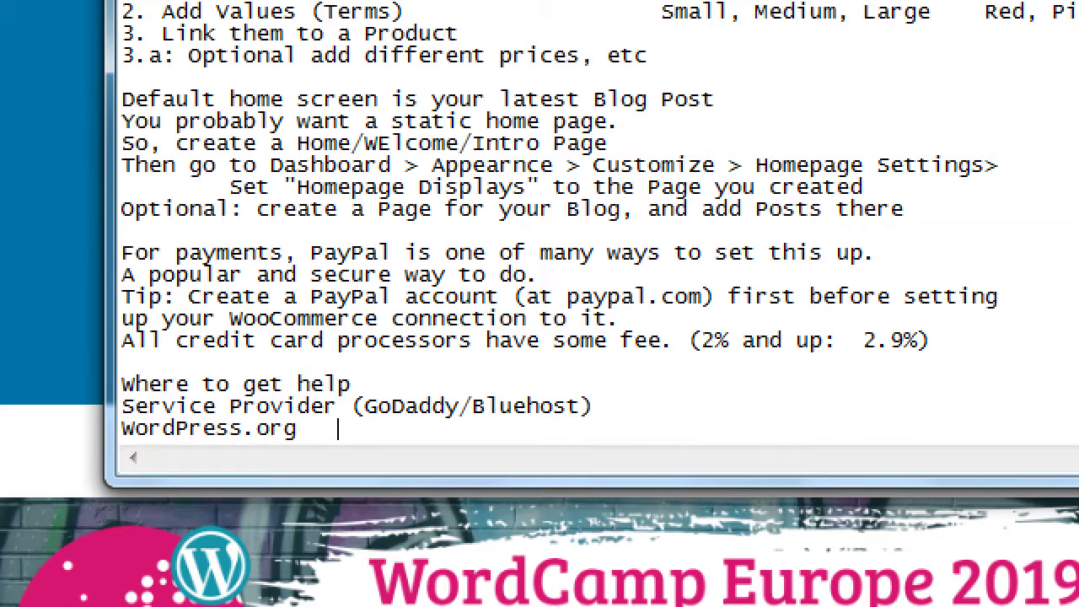
pyautogui.write('(the mai')
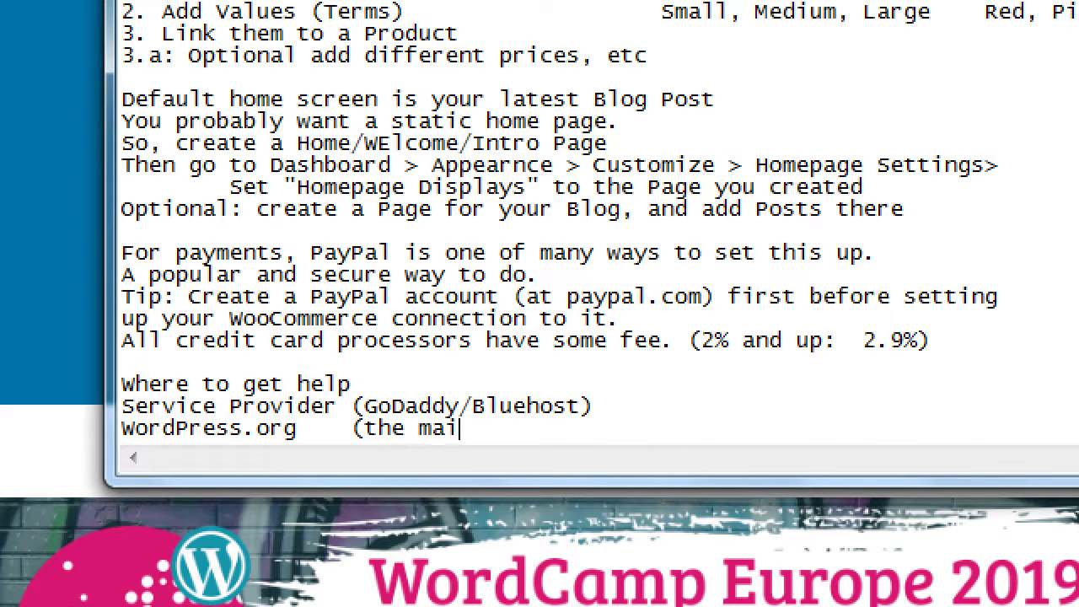
pyautogui.write('n WordPress/')
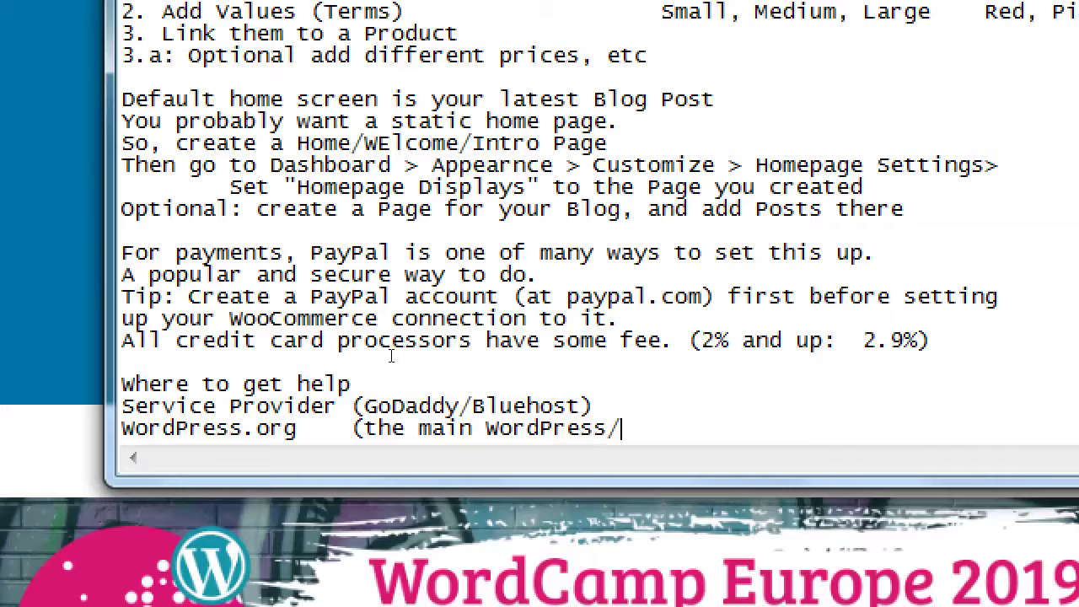
pyautogui.write('wo')
pyautogui.press('BackSpace')
pyautogui.press('BackSpace')
pyautogui.write('WooCommerce ')
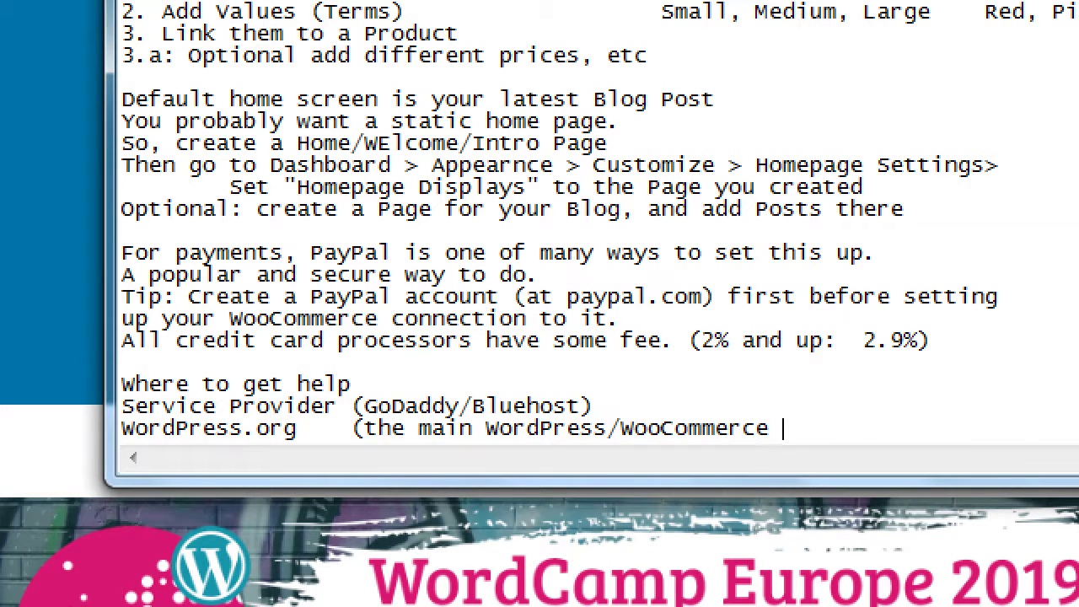
pyautogui.write('software)')
# - Add the line "The Theme/Plugin Developers (who made your design or features?)" to the help list in the notes
pyautogui.press('Return')
pyautogui.write('The')
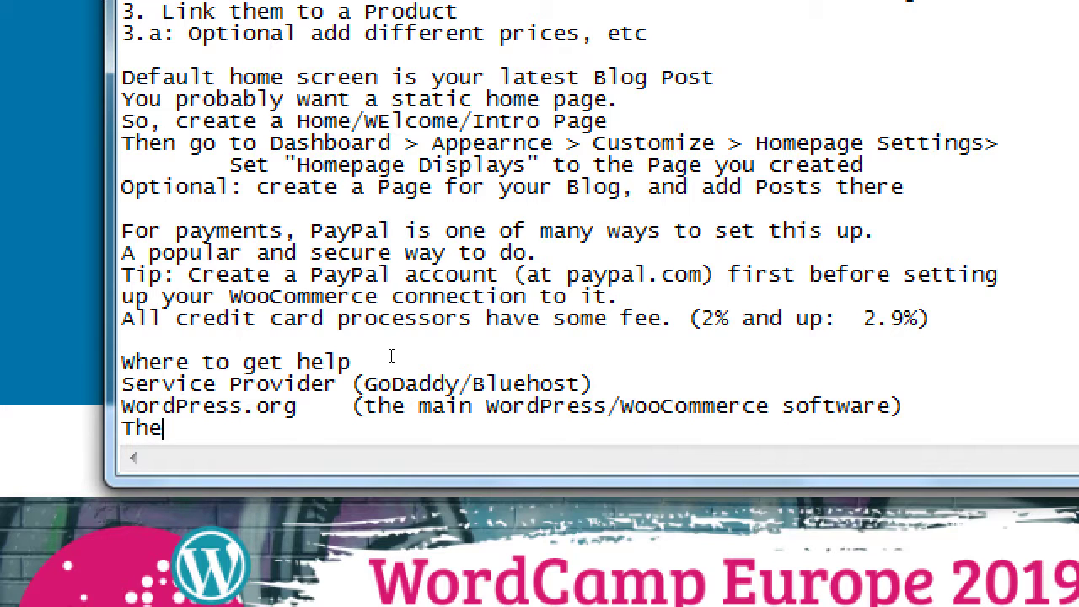
pyautogui.write('Theme/Plugin Developers ')
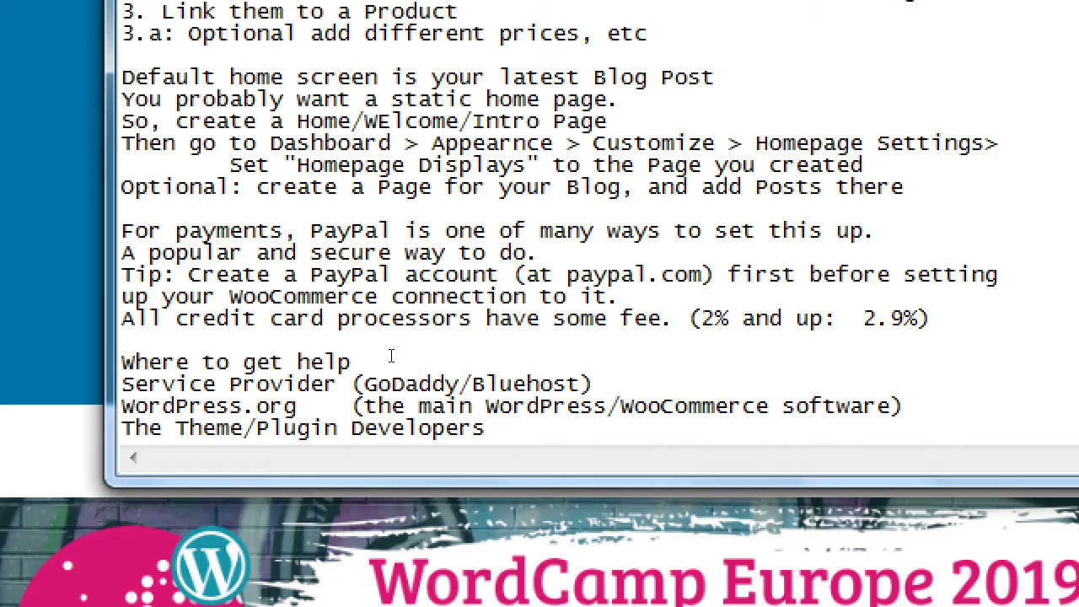
pyautogui.write('(who made your ')
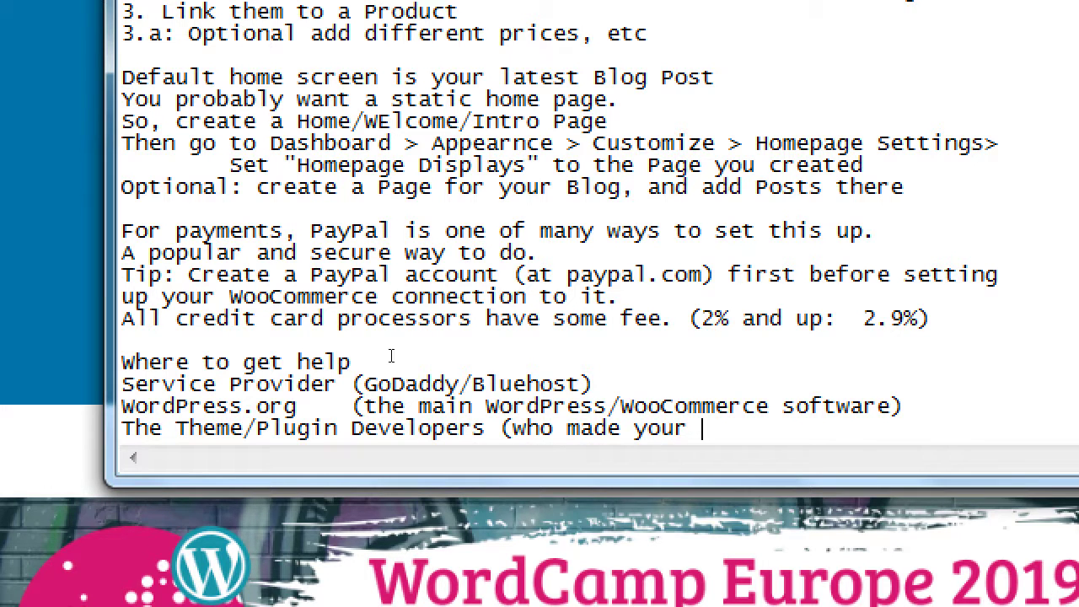
pyautogui.write('design or features?)')
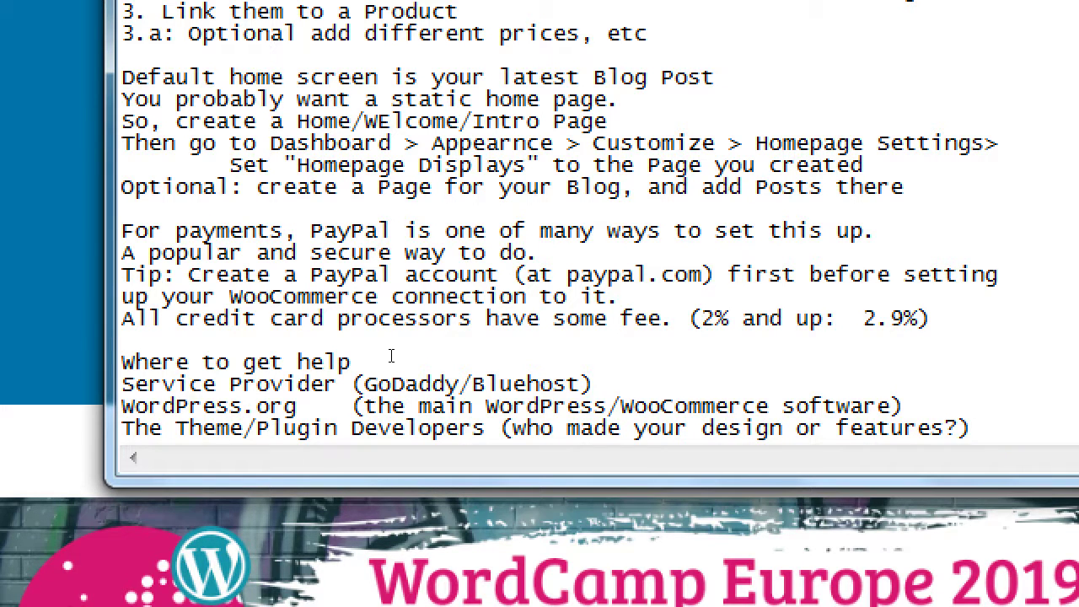
pyautogui.press('Up')
pyautogui.press('Up')
pyautogui.press('Up')
pyautogui.press('Up')
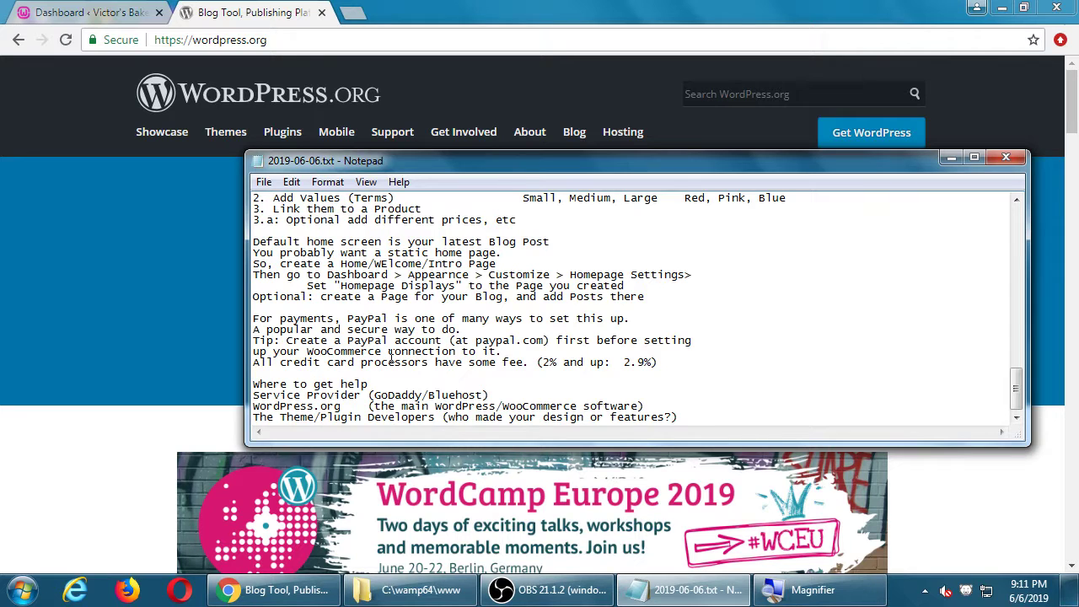
# - Switch to the Victor's Bakery dashboard in the browser and open the Installed Plugins page
pyautogui.click(67, 10)
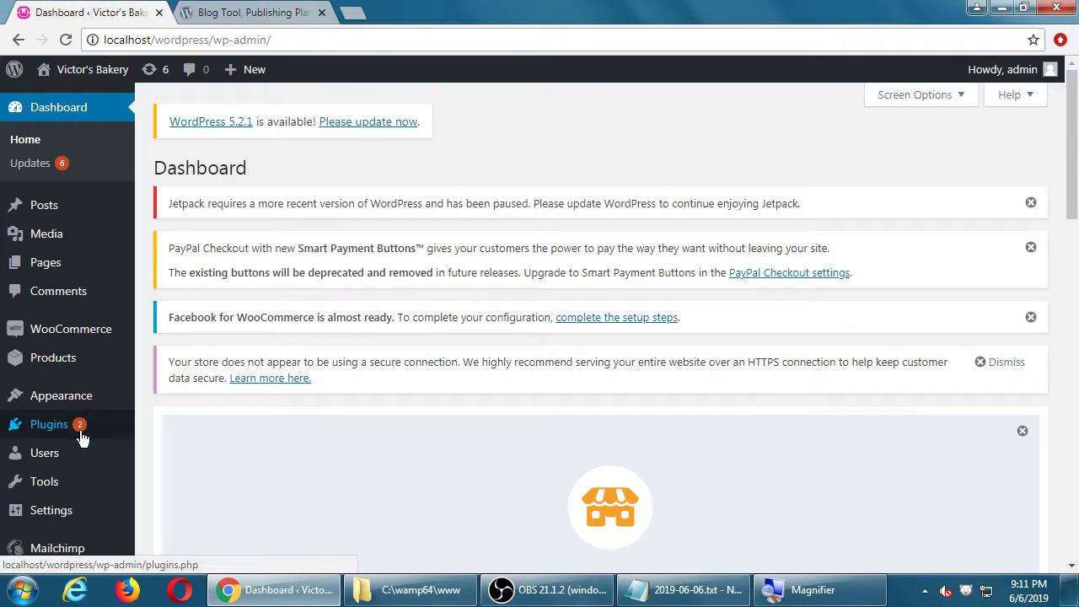
pyautogui.moveTo(82, 437)
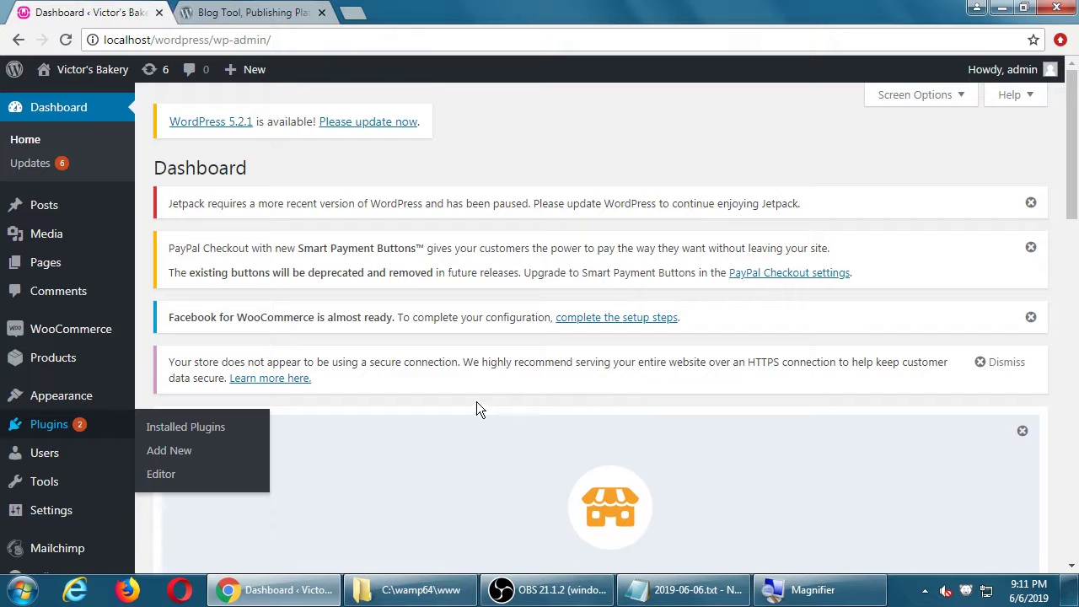
pyautogui.scroll(-7, 252, 390)
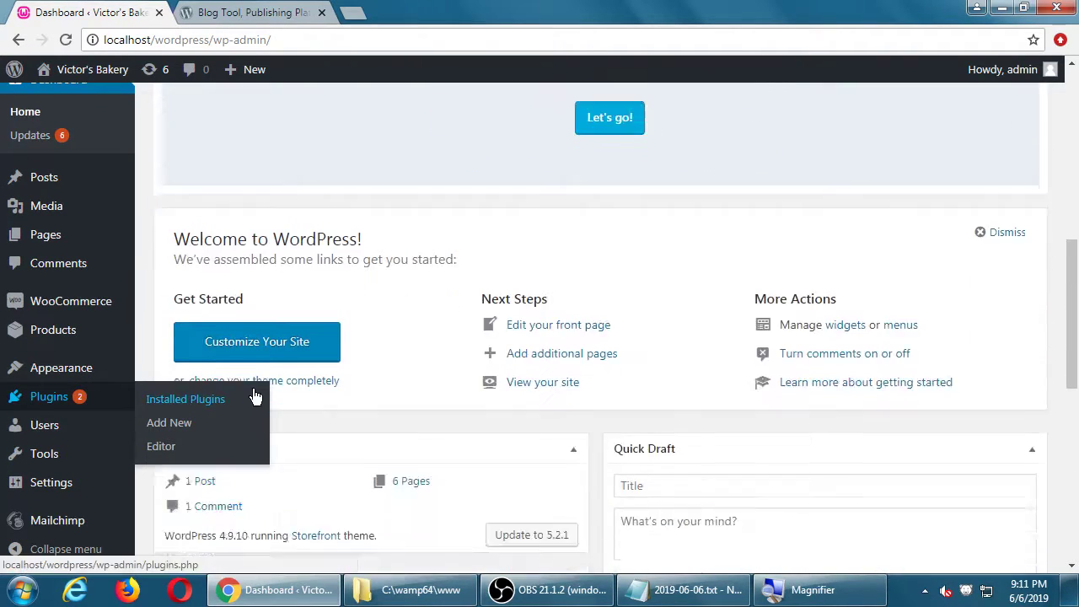
pyautogui.scroll(-4, 255, 396)
pyautogui.click(173, 400)
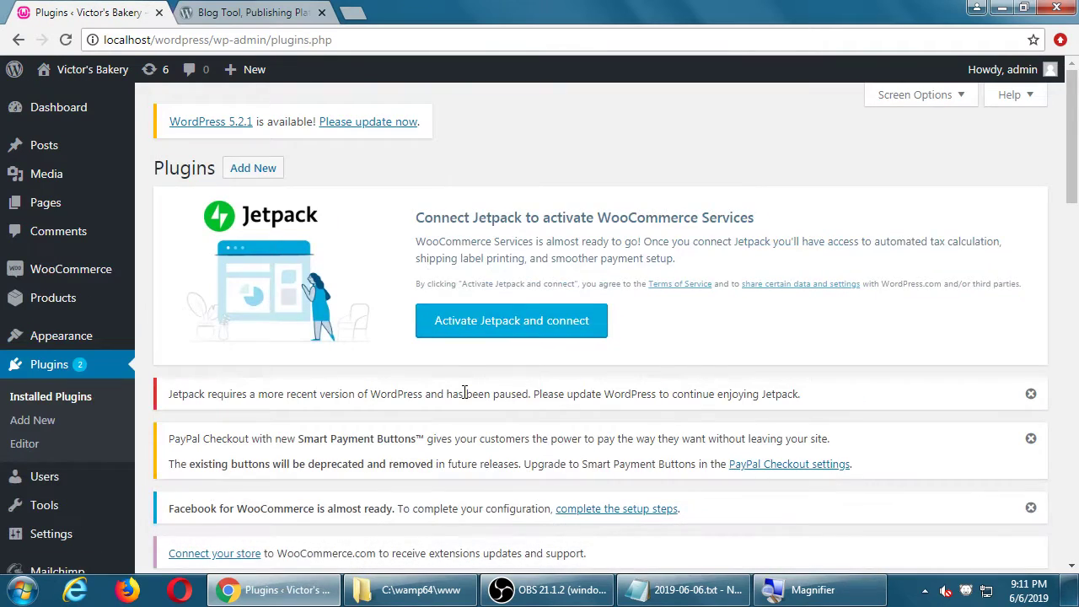
# - Examine the list of installed plugins, including the Facebook for WooCommerce and Hello Dolly entries
pyautogui.scroll(-10, 472, 511)
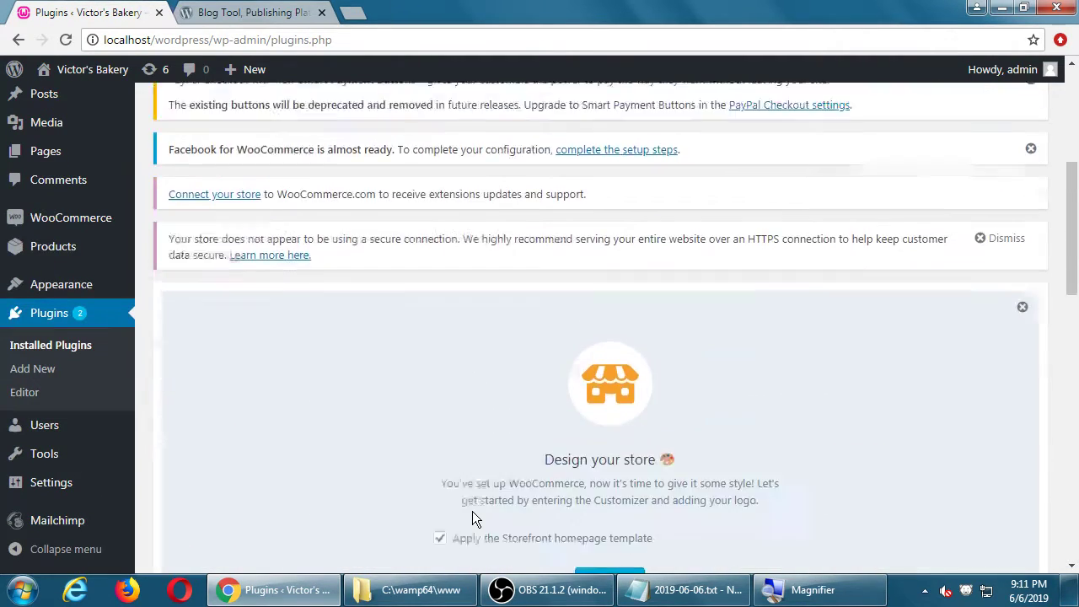
pyautogui.scroll(-1, 331, 360)
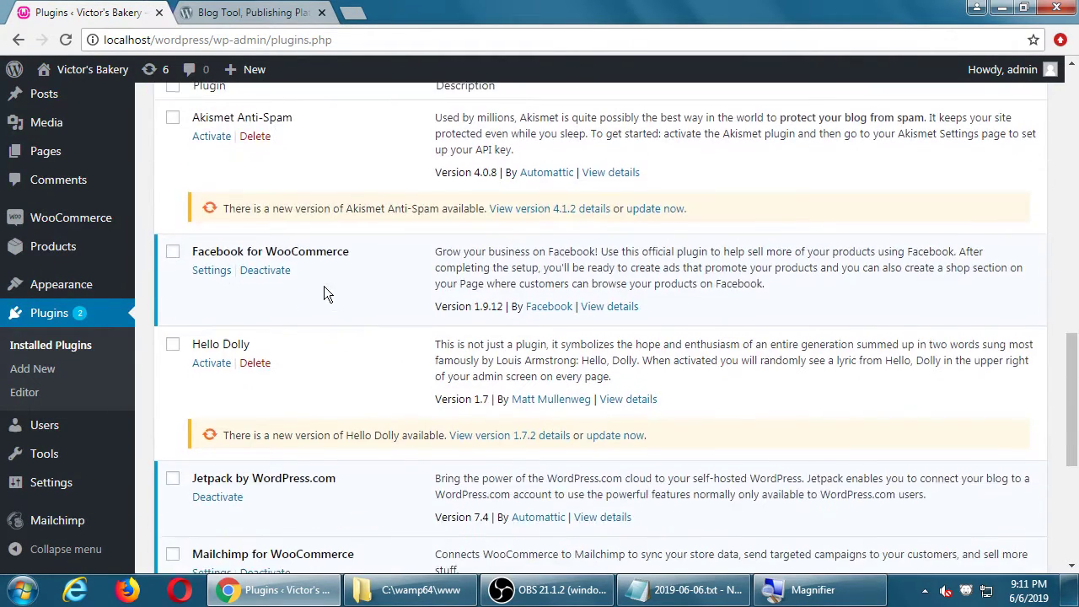
pyautogui.scroll(1, 242, 312)
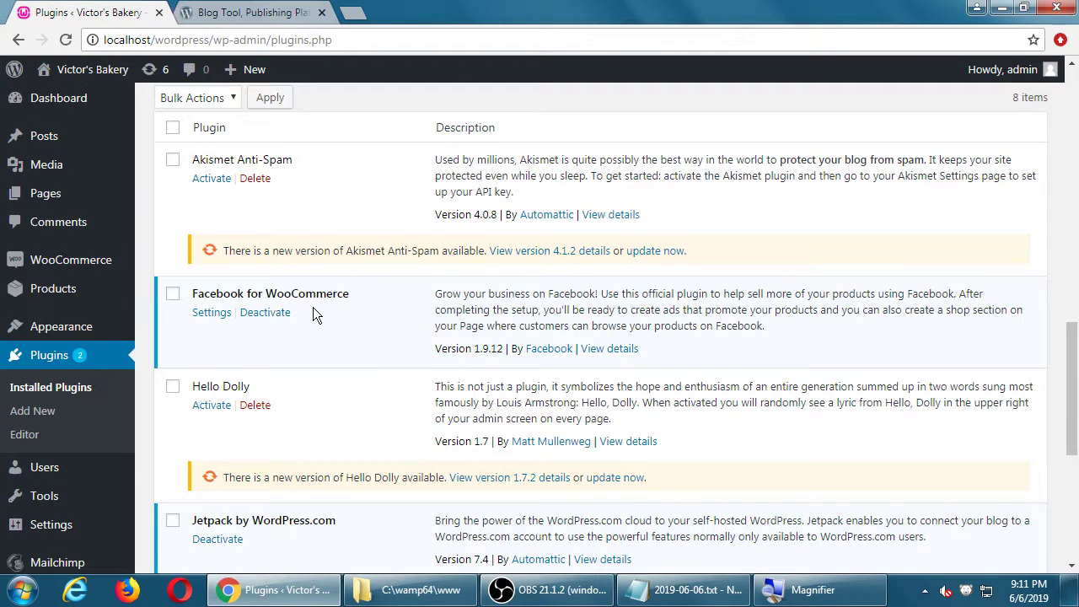
pyautogui.moveTo(211, 294); pyautogui.dragTo(385, 304)
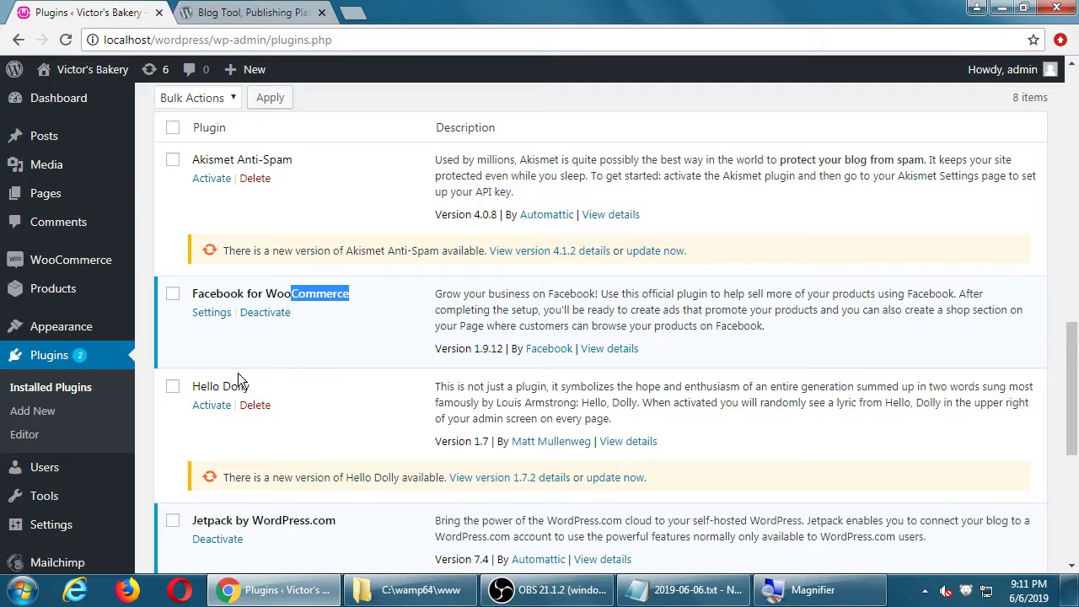
pyautogui.moveTo(207, 386); pyautogui.dragTo(251, 382)
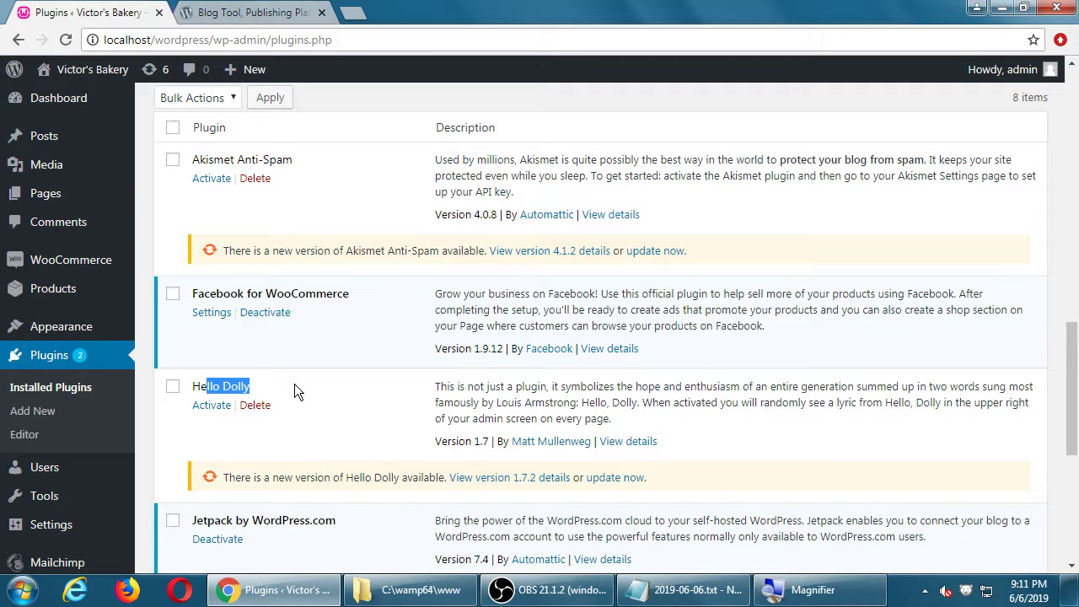
pyautogui.scroll(-1, 299, 390)
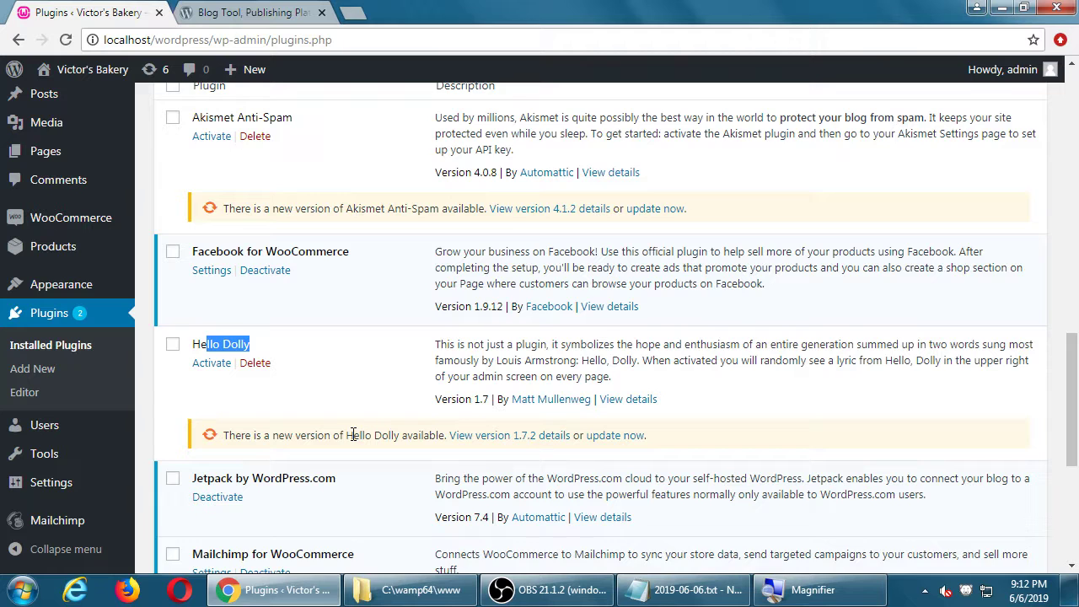
pyautogui.scroll(-3, 425, 506)
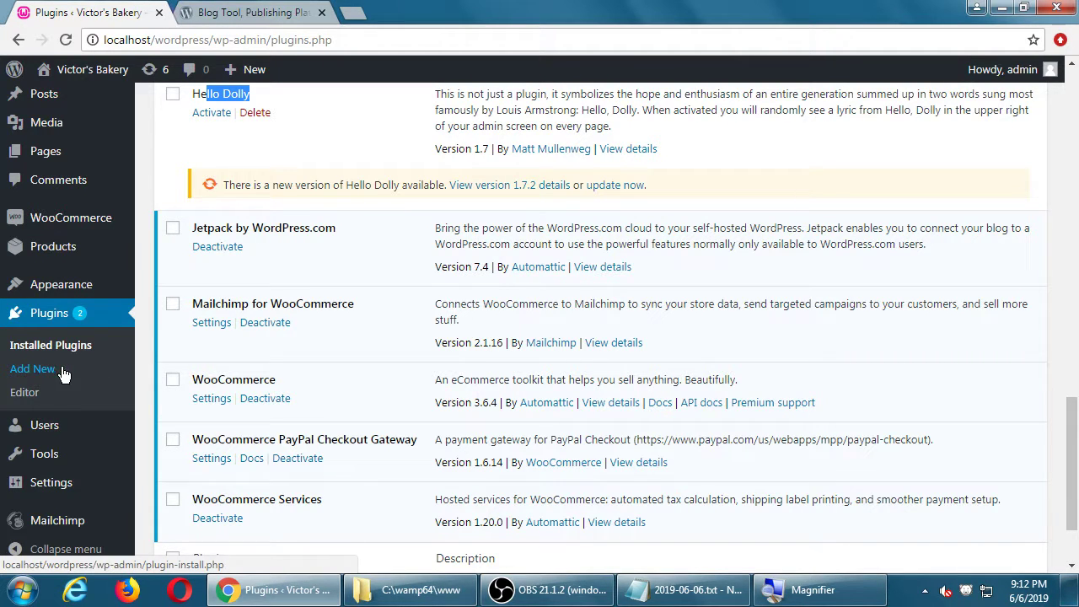
pyautogui.scroll(6, 212, 373)
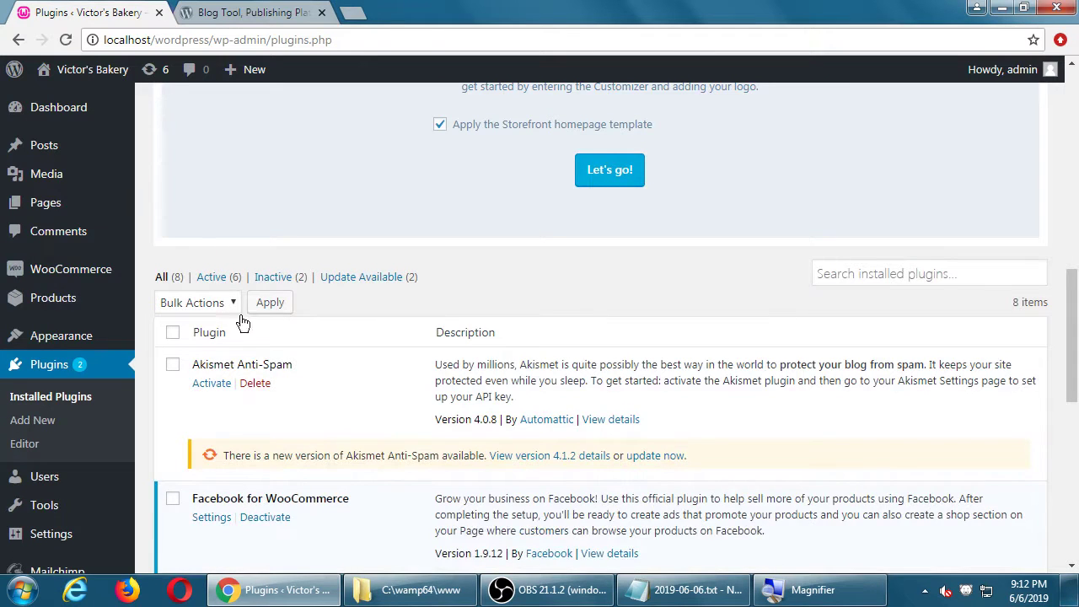
pyautogui.scroll(-1, 245, 301)
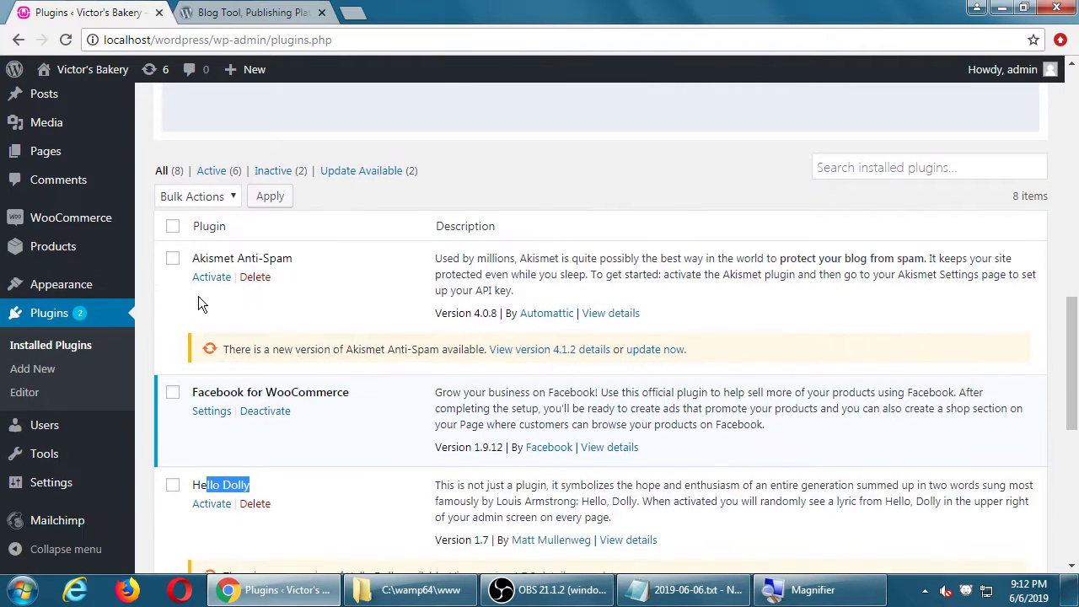
# - Open the Add Plugins page and search the plugin directory by keyword for "contact form"
pyautogui.click(32, 370)
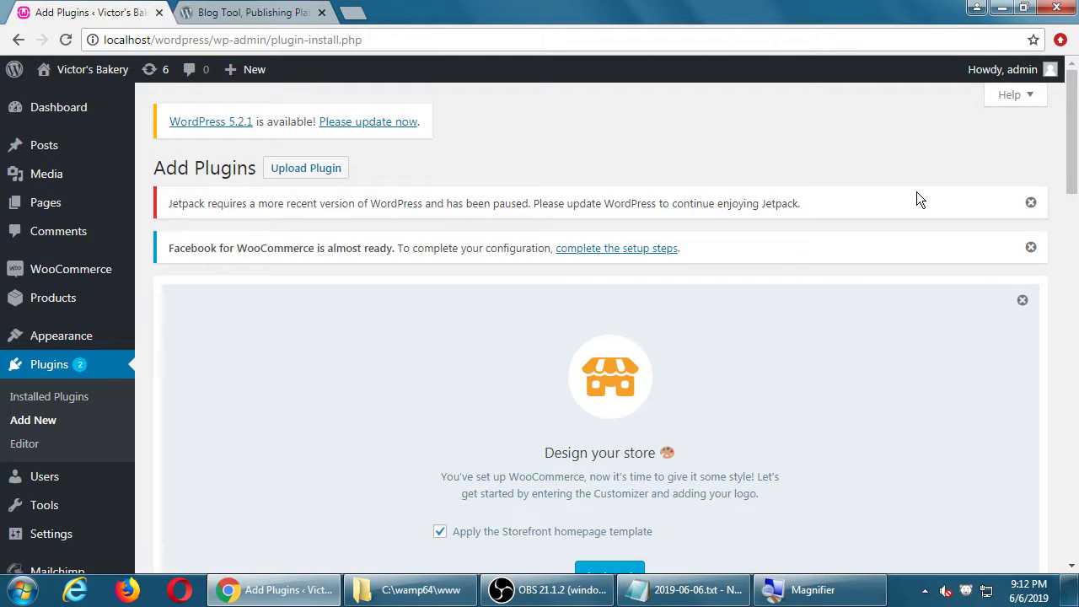
pyautogui.scroll(-3, 893, 286)
pyautogui.scroll(-2, 897, 293)
pyautogui.click(860, 147)
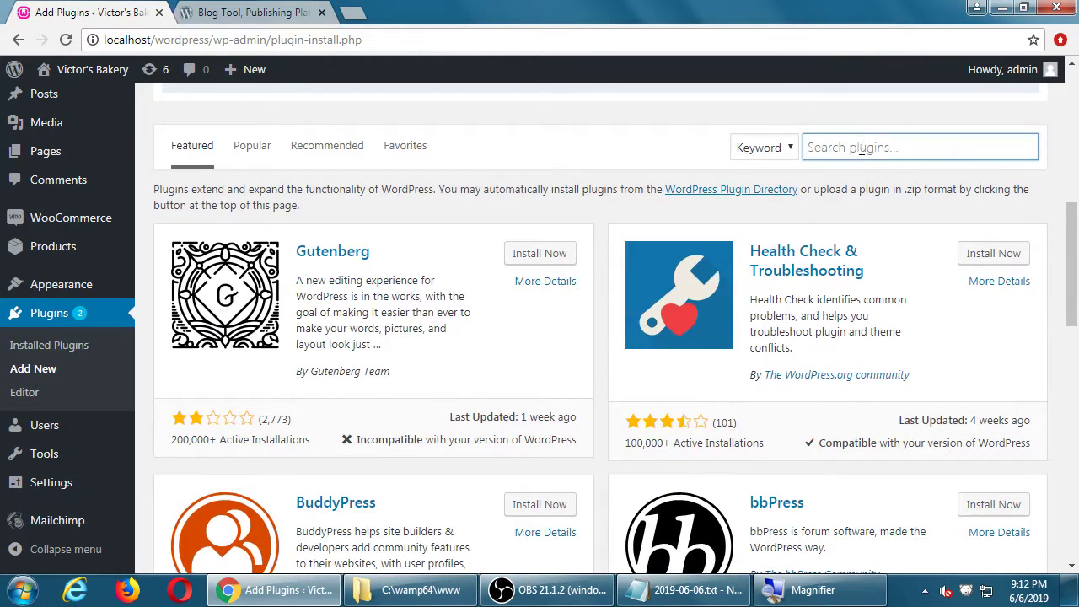
pyautogui.write('contact form')
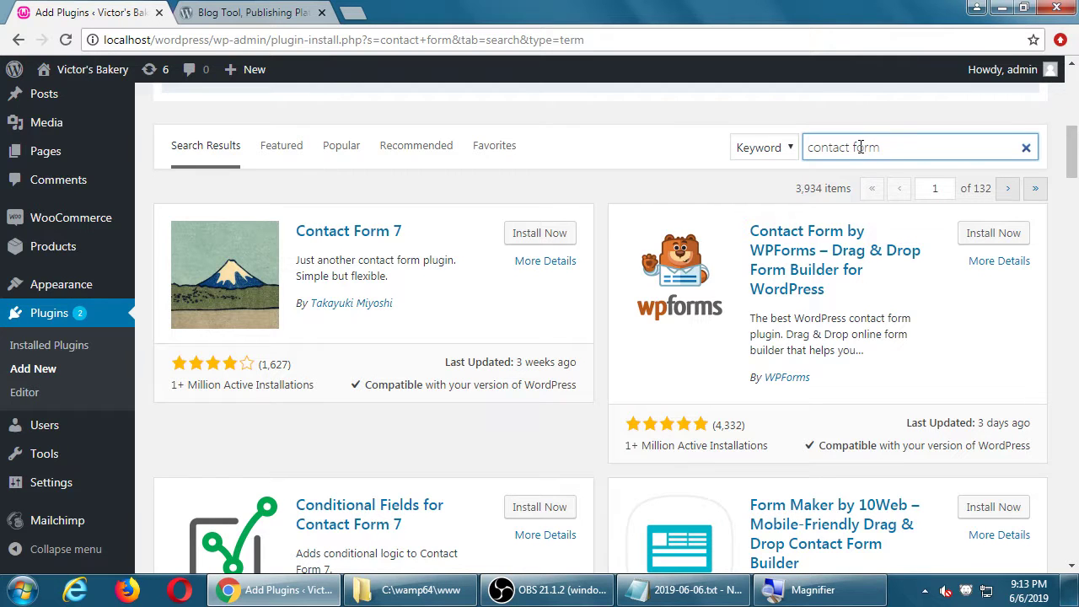
# - Visit the Victor's Bakery storefront and look over the homepage from the header to the footer
pyautogui.click(80, 68)
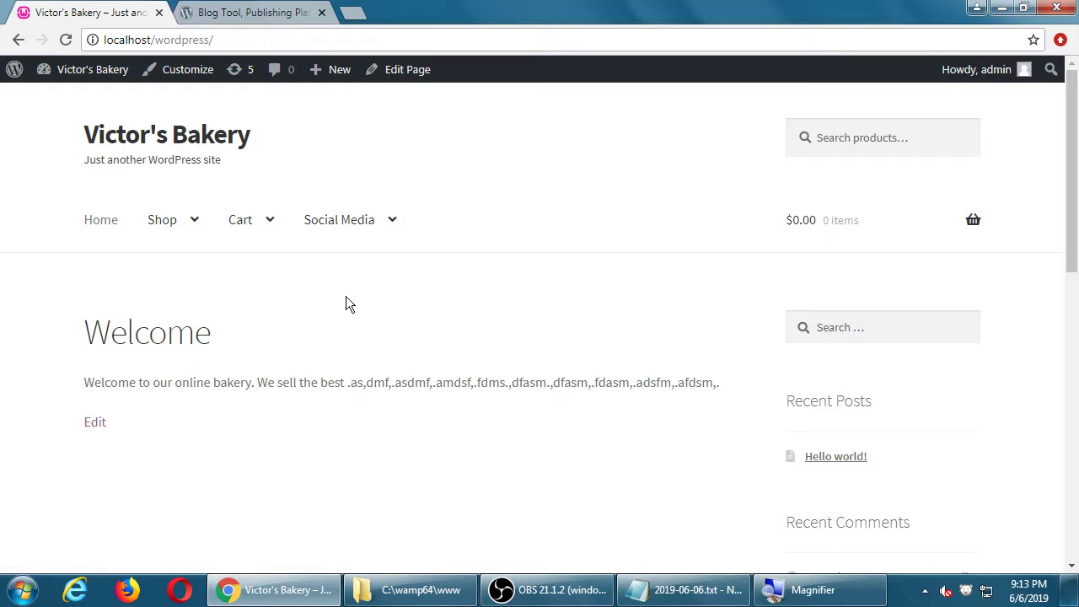
pyautogui.moveTo(174, 241)
pyautogui.scroll(-10, 685, 417)
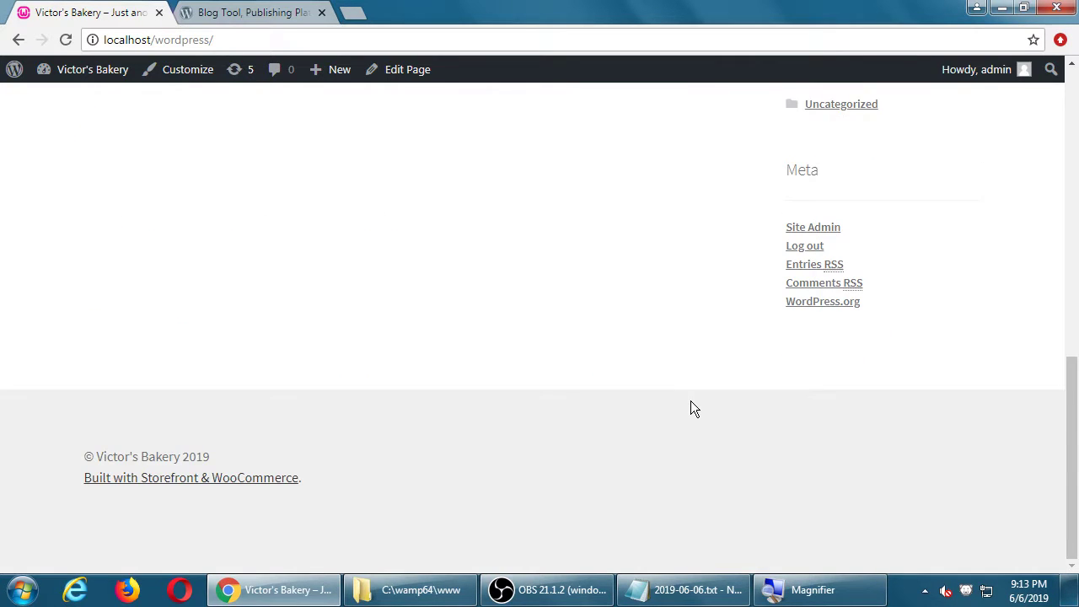
pyautogui.scroll(9, 691, 405)
pyautogui.scroll(1, 688, 414)
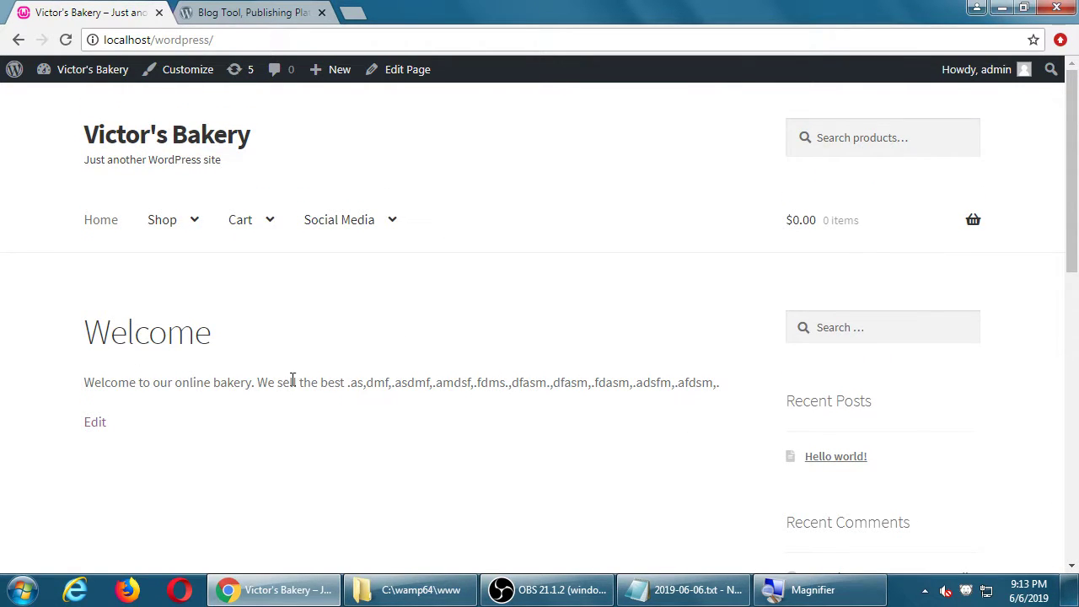
# - Open the storefront's Shop page and look over its product listing
pyautogui.moveTo(211, 245)
pyautogui.click(166, 219)
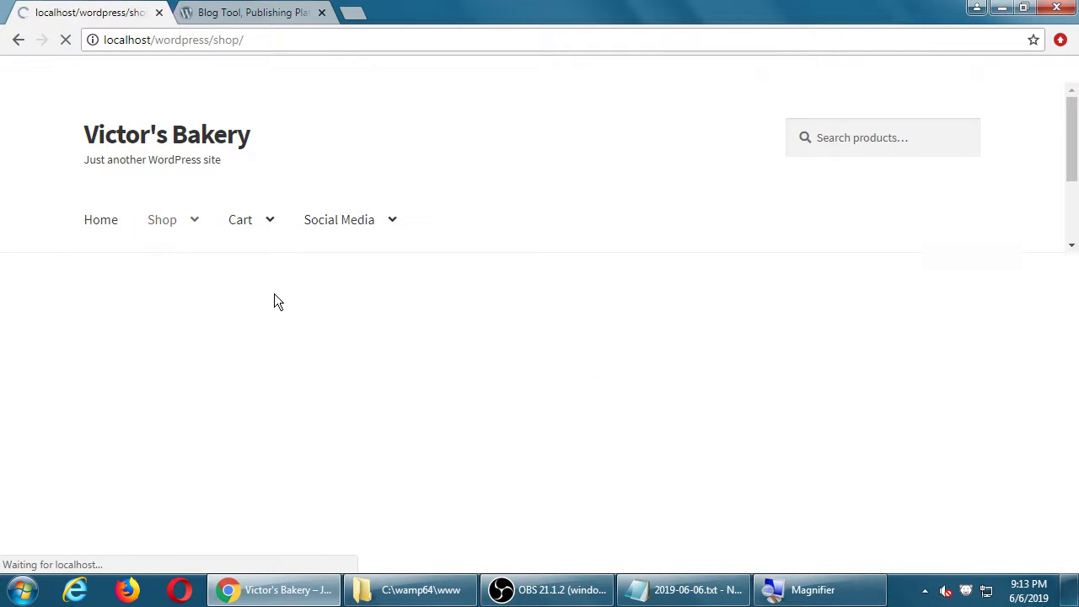
pyautogui.scroll(-2, 485, 371)
pyautogui.scroll(1, 587, 421)
pyautogui.scroll(2, 588, 422)
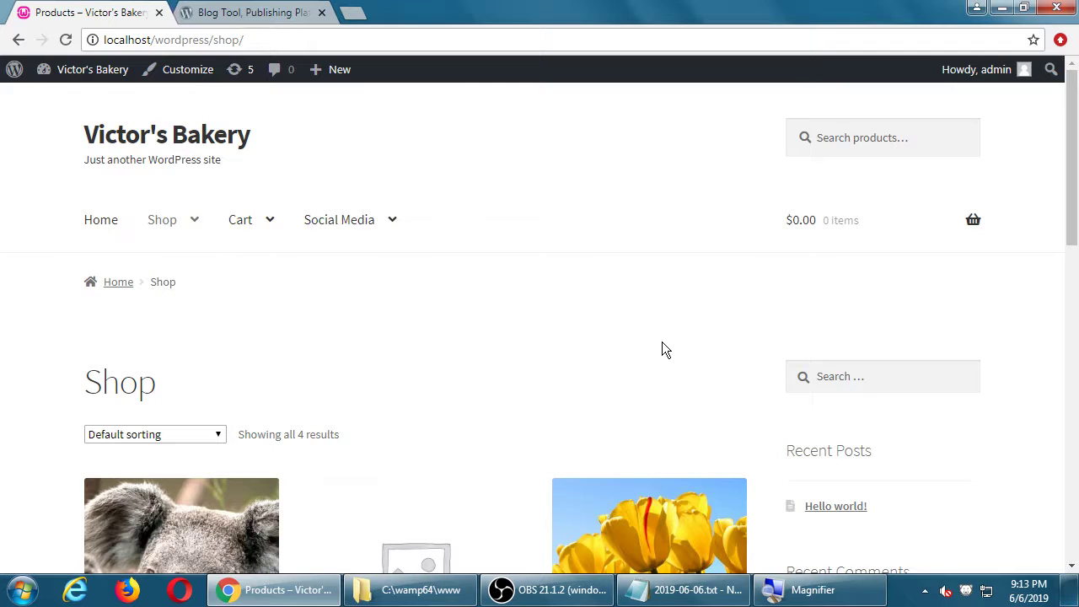
# - Open the theme customizer from the Shop page to view its customization sections, and close it without changes
pyautogui.tripleClick(450, 224)
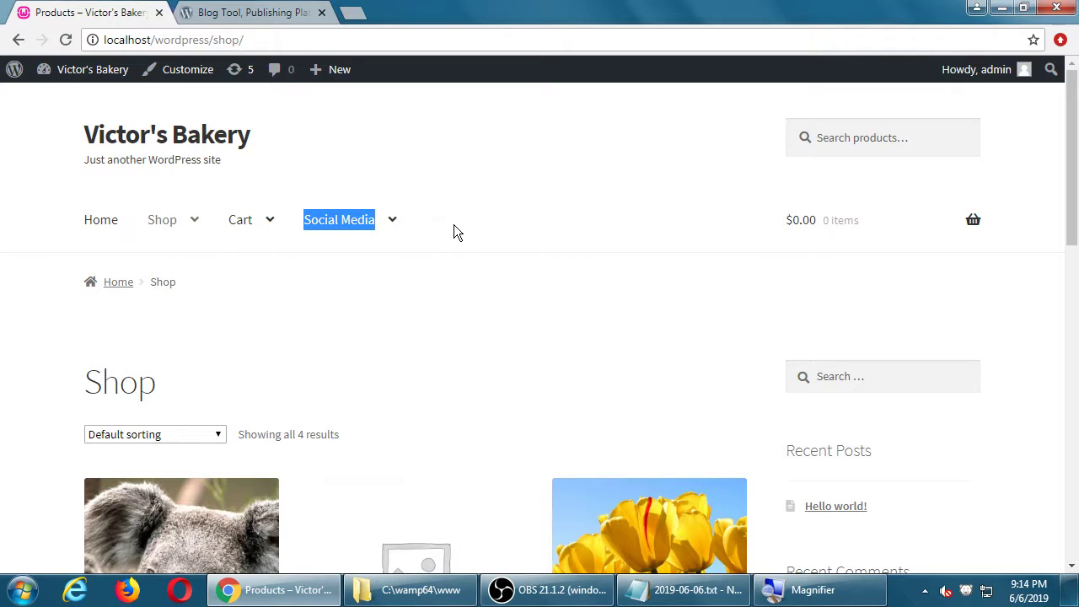
pyautogui.click(454, 225)
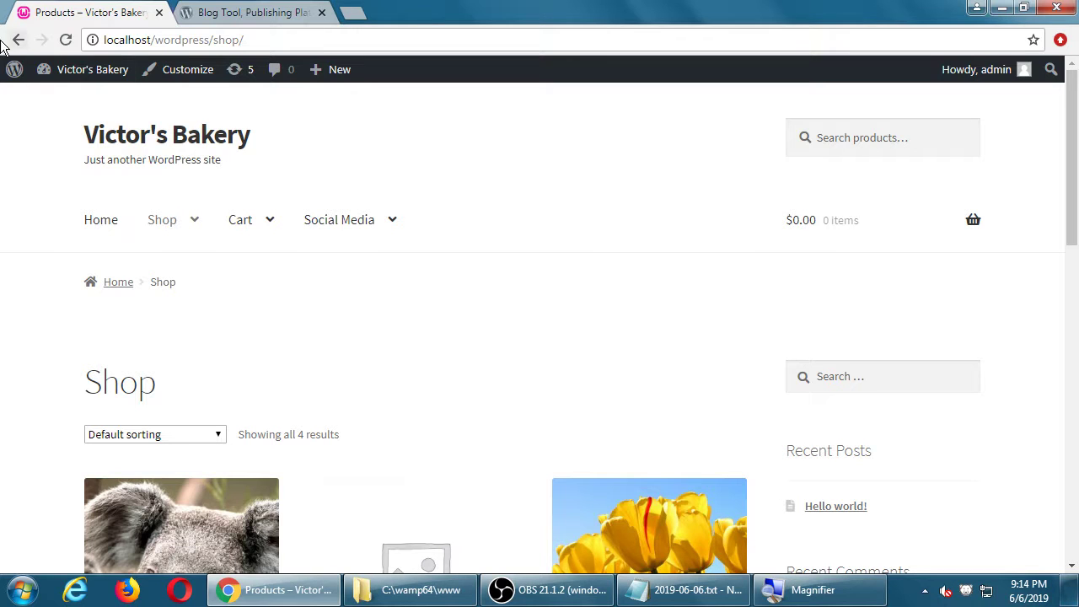
pyautogui.click(185, 72)
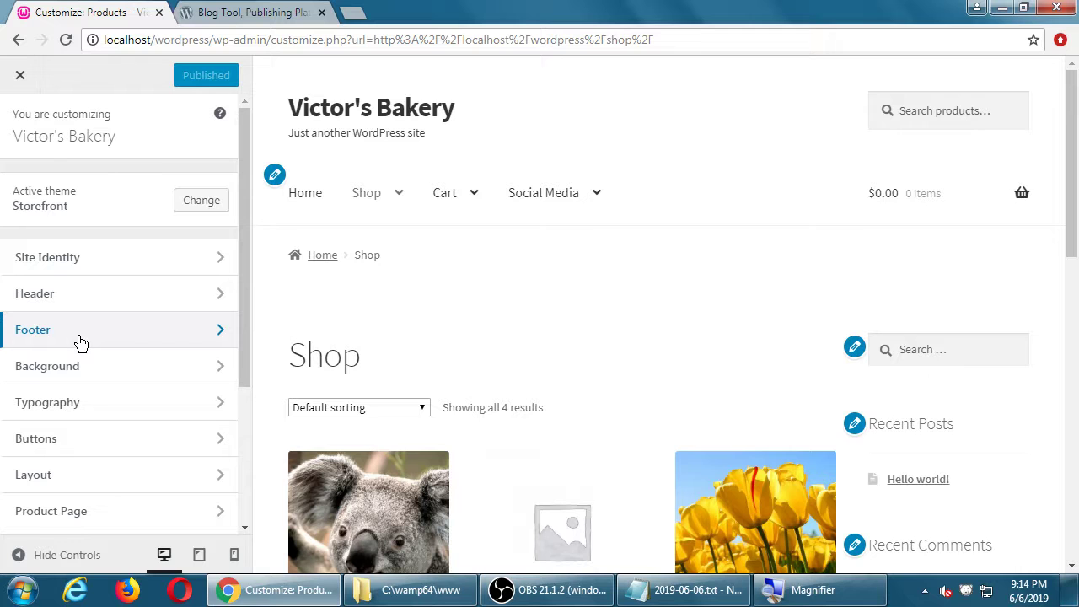
pyautogui.click(26, 82)
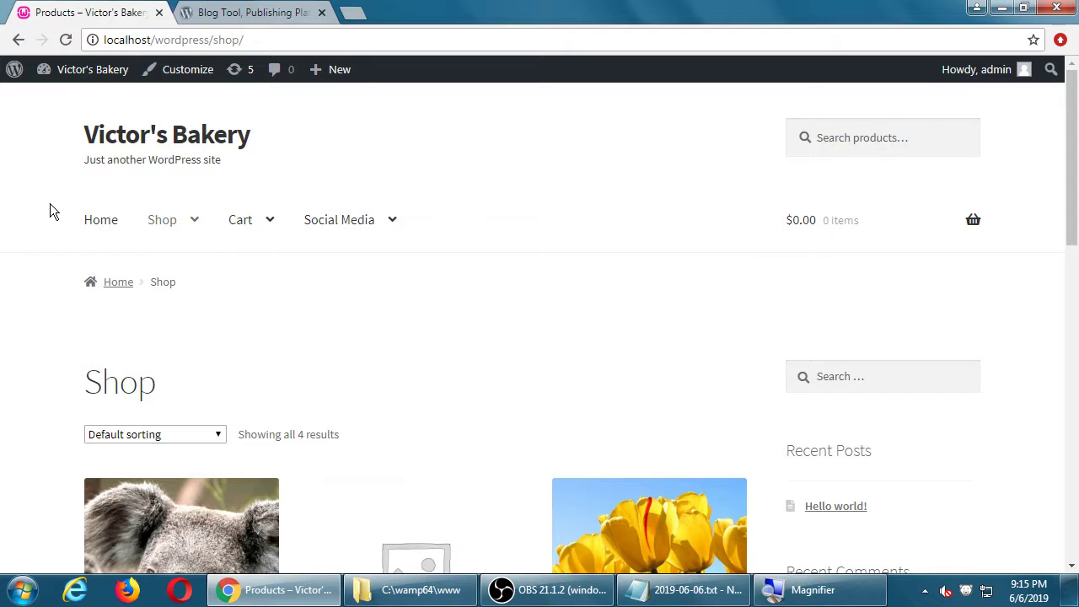
# - Open amazon.com in a new browser tab and search the site for "wodpress quickstart"
pyautogui.hotkey('ctrl', 't')
pyautogui.write('amazon.c')
pyautogui.press('Return')
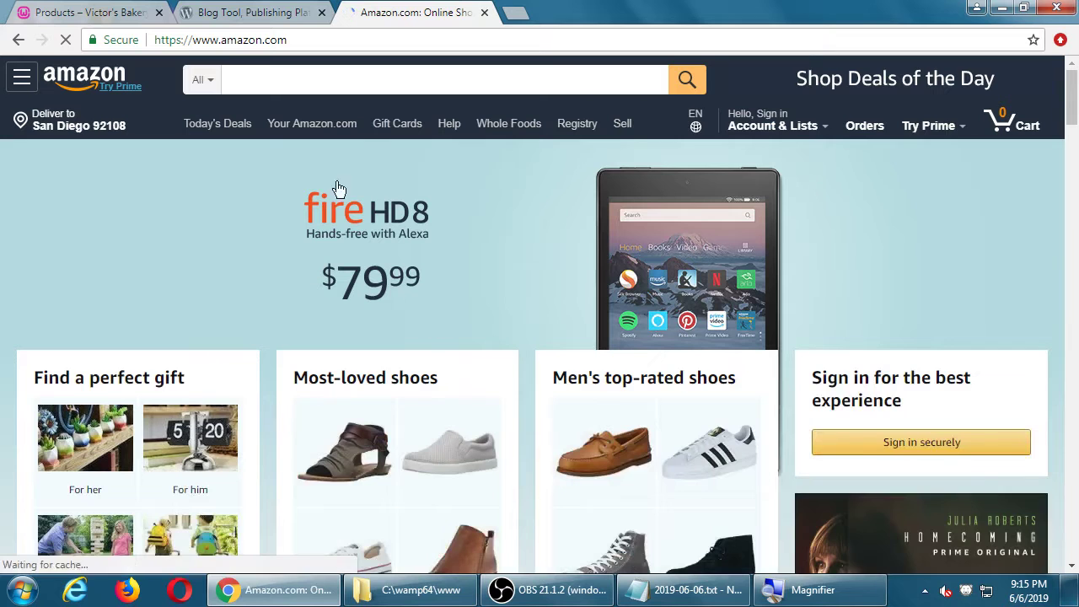
pyautogui.click(380, 78)
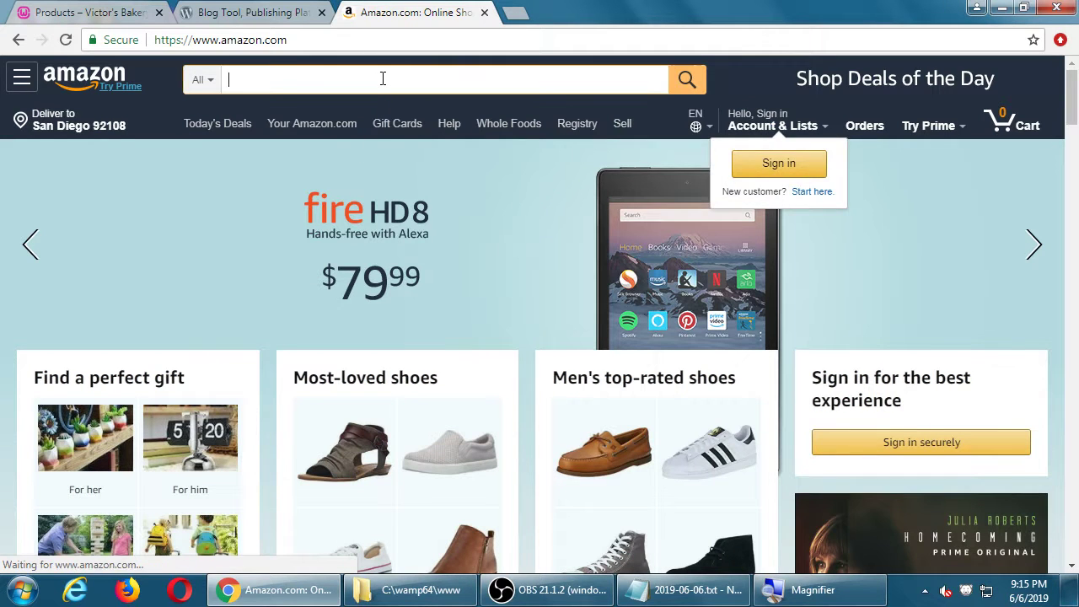
pyautogui.write('wodpre')
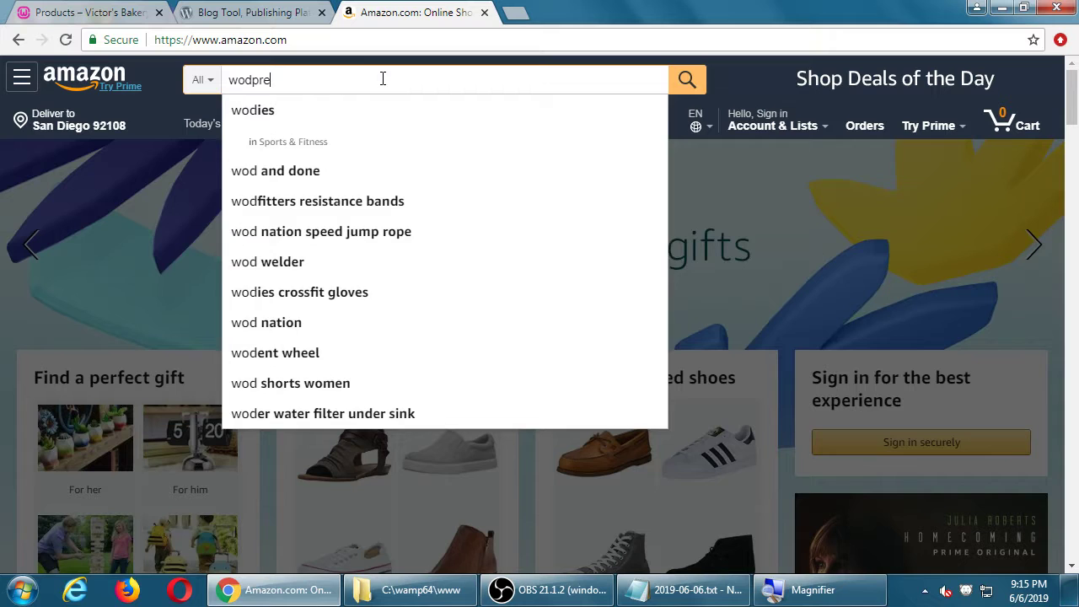
pyautogui.write('ss quickstart')
pyautogui.press('Return')
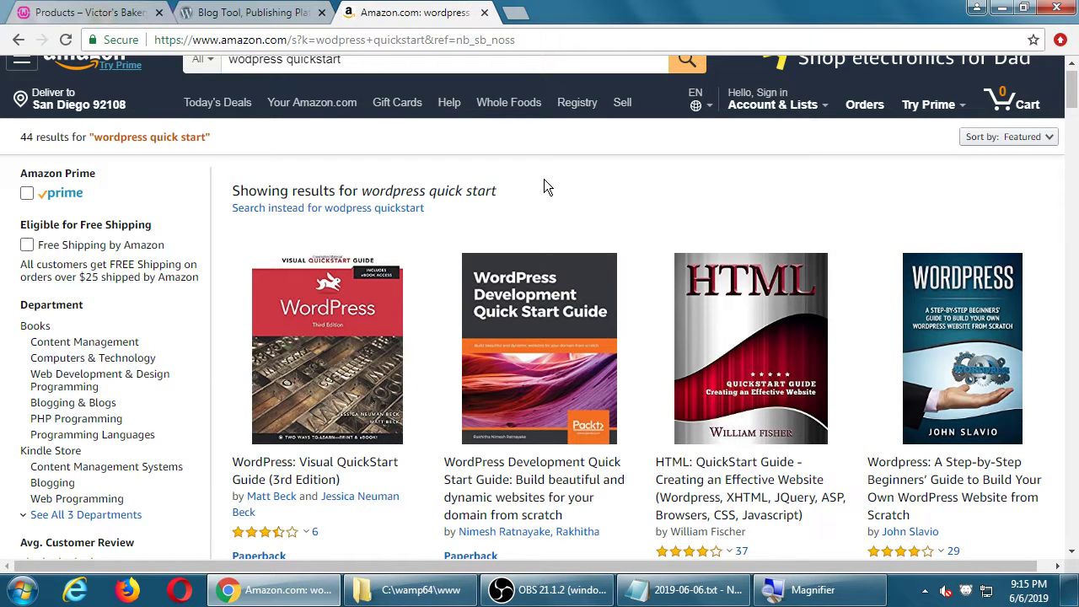
# - Examine the Amazon search results for WordPress quick start books and return to the beginning of the list
pyautogui.scroll(1, 543, 187)
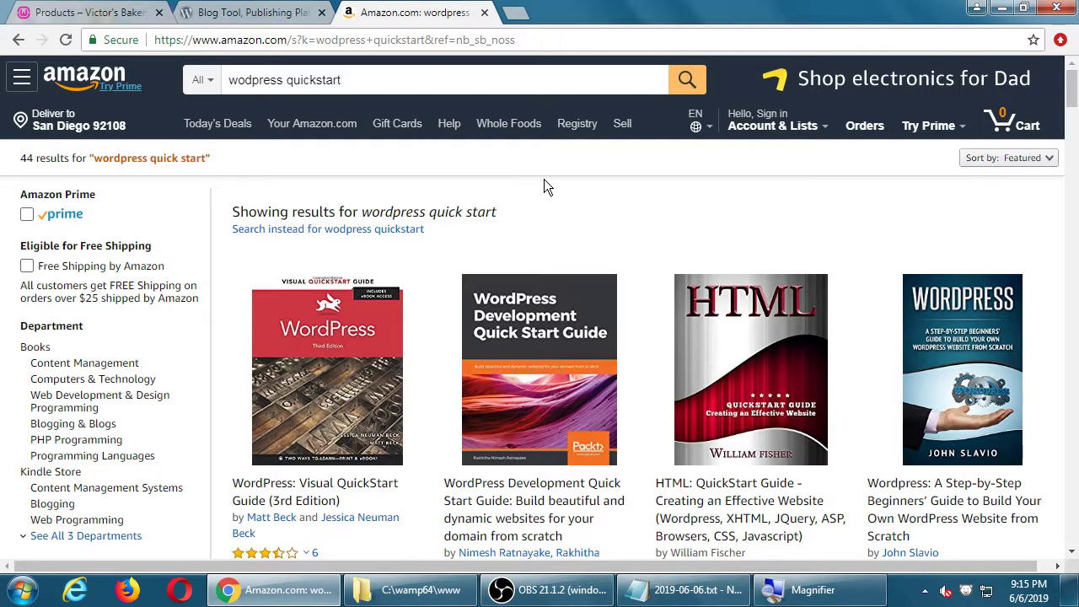
pyautogui.scroll(-7, 544, 187)
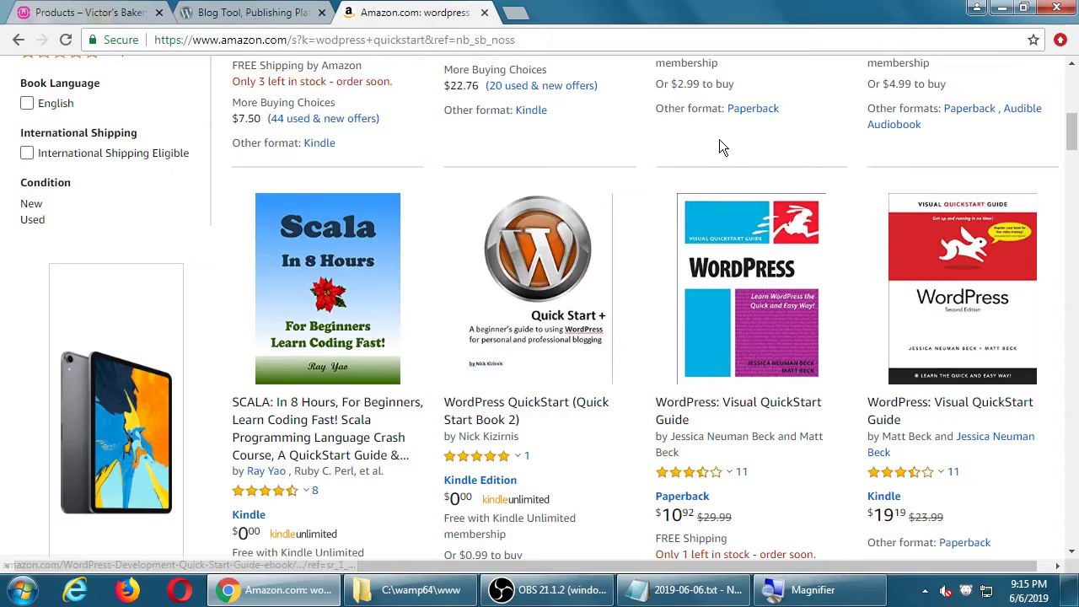
pyautogui.scroll(-8, 802, 145)
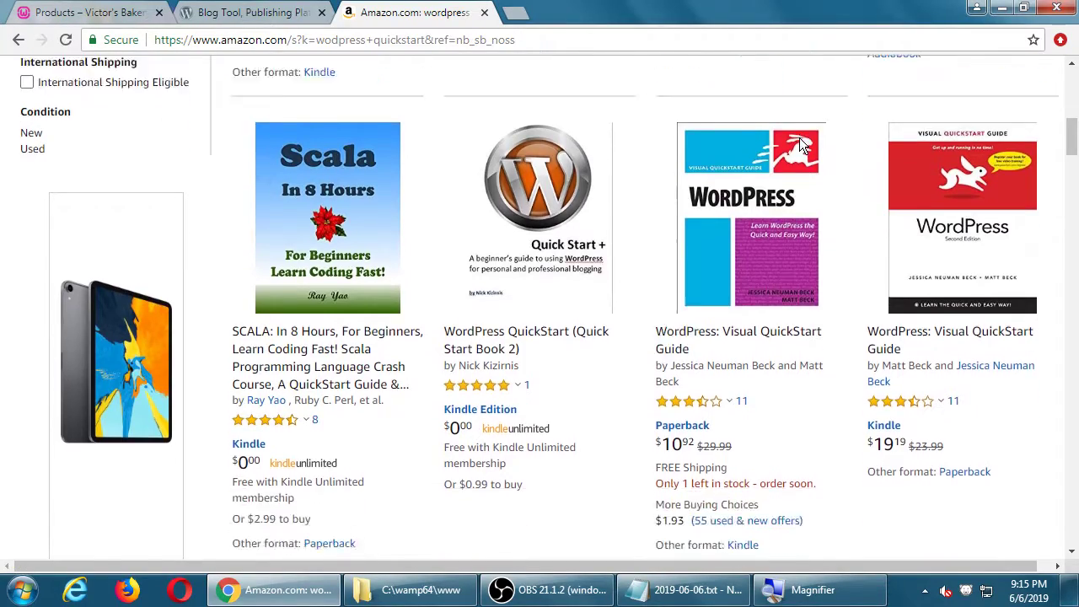
pyautogui.scroll(-2, 802, 145)
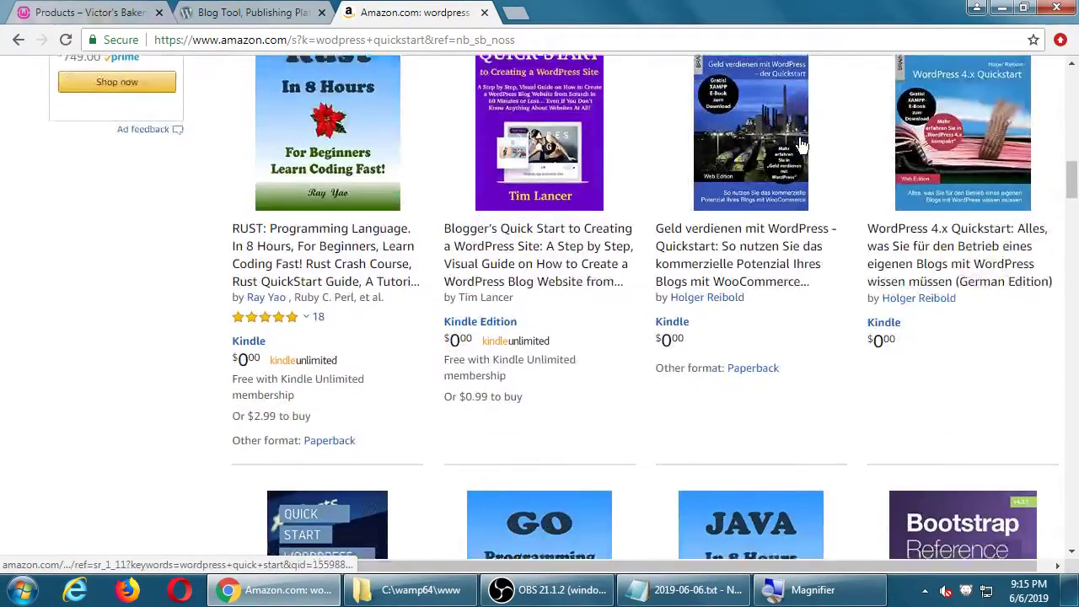
pyautogui.press('Home')
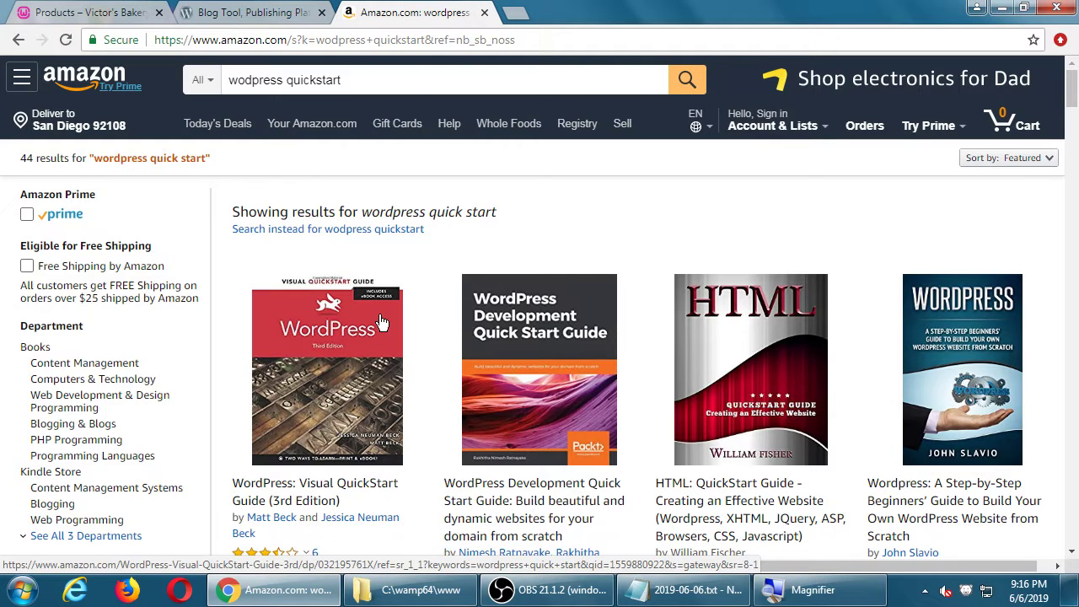
# - Return to the already open WordPress.org homepage
pyautogui.click(239, 11)
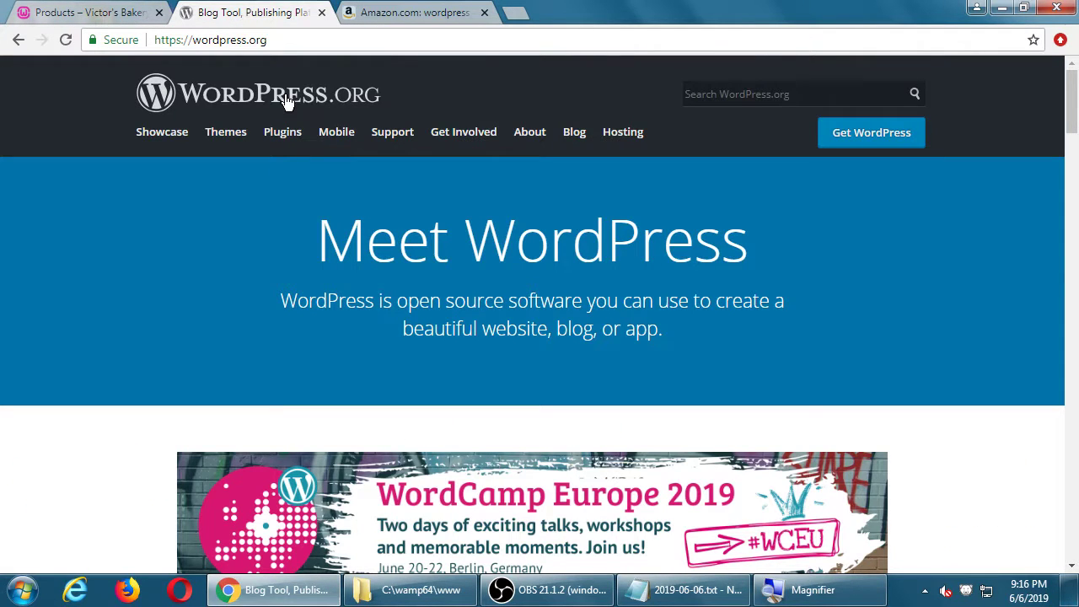